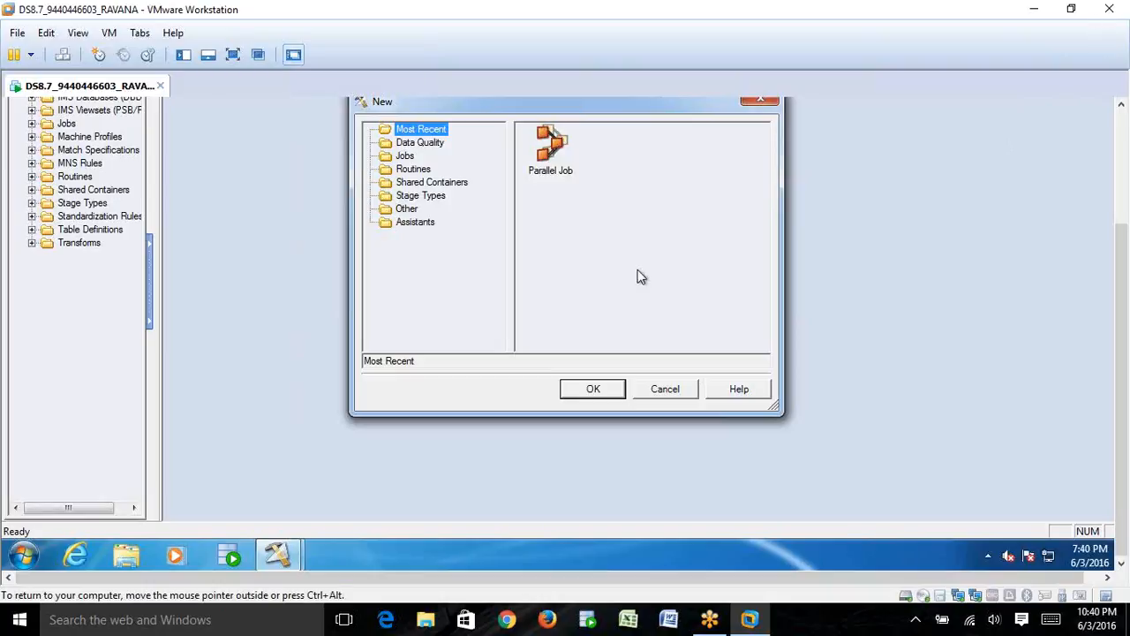
Step: Dismiss the New dialog, then open a blank Notepad document with the virtual machine in full screen
left_click(658, 388)
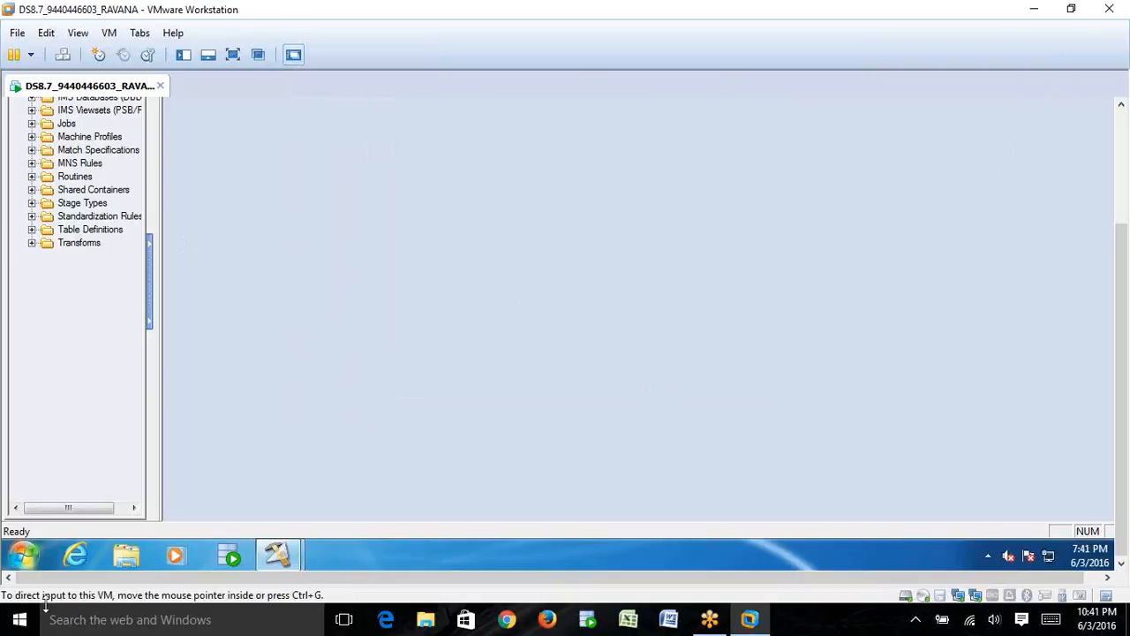
left_click(23, 558)
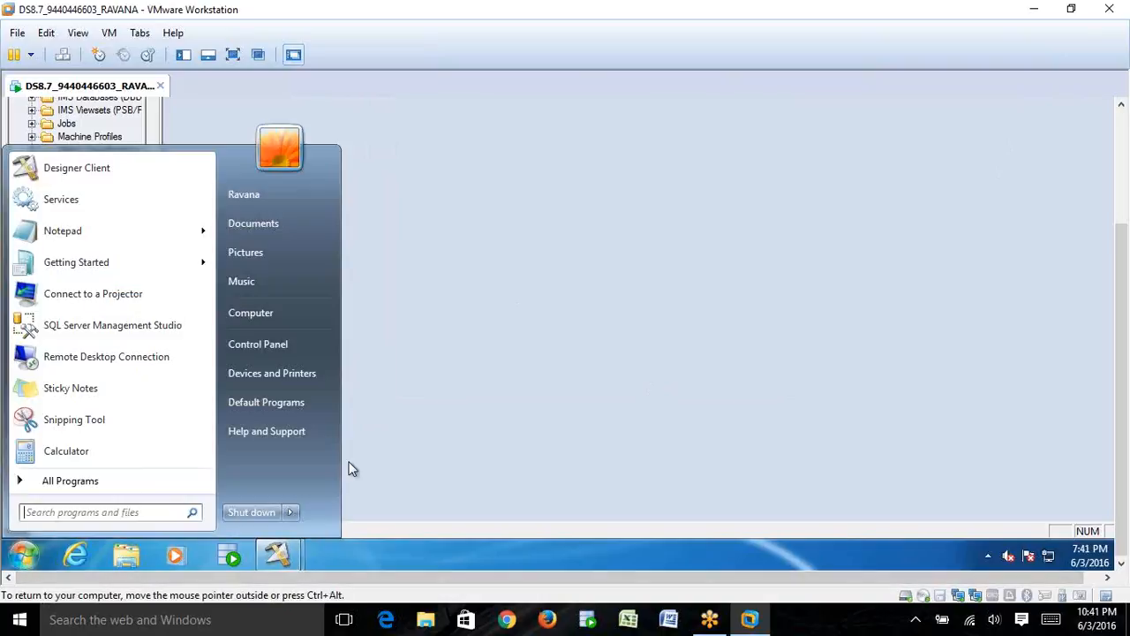
left_click(70, 240)
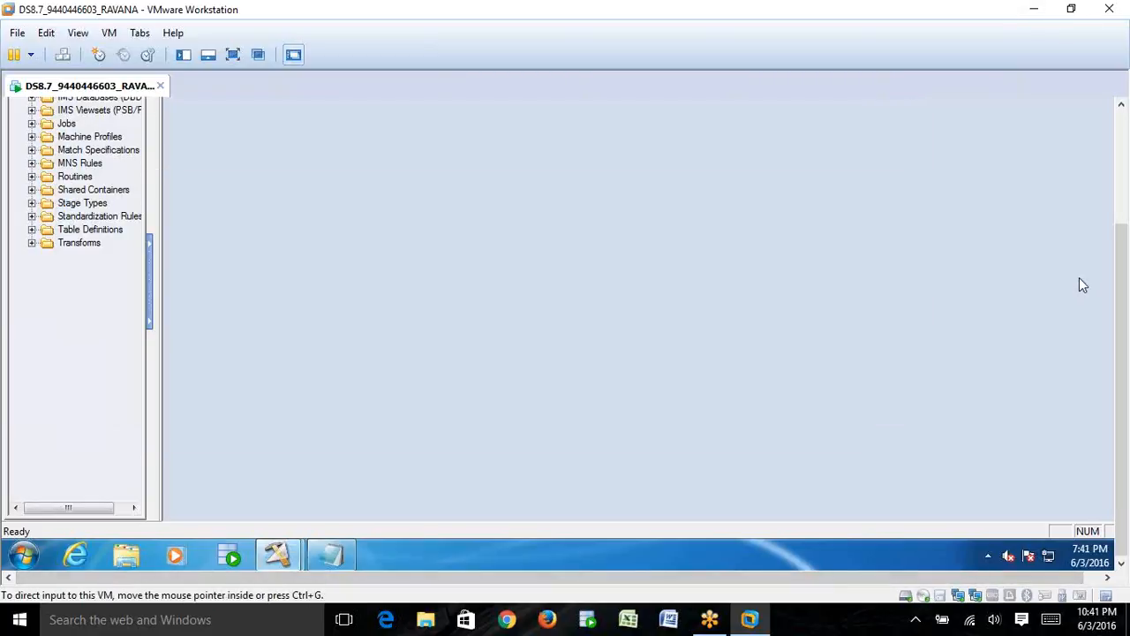
left_click(233, 55)
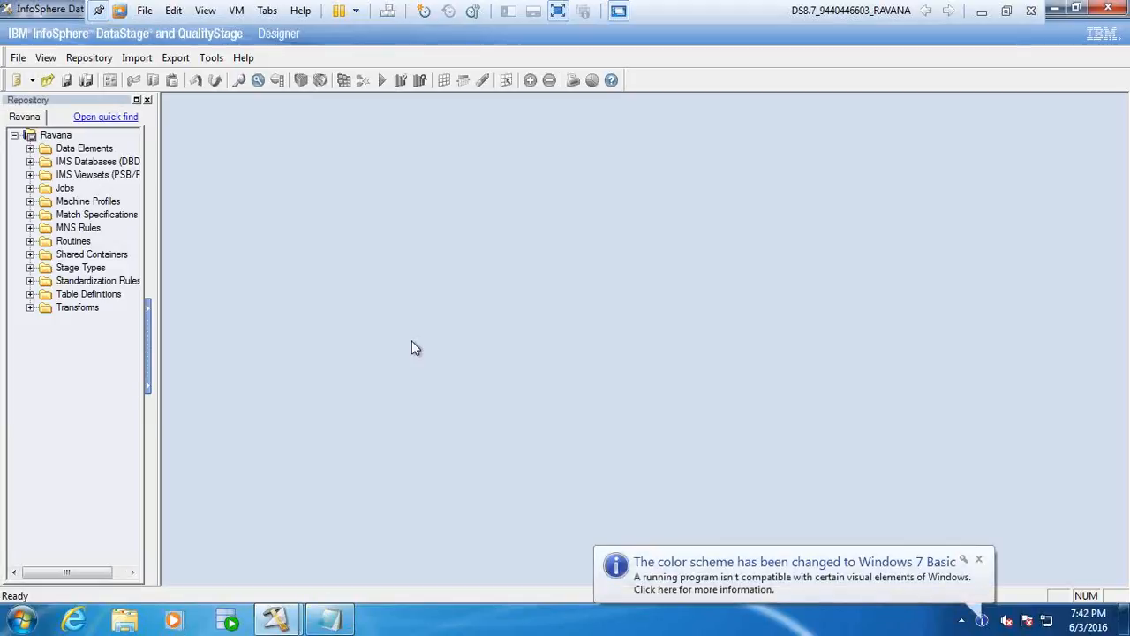
left_click(329, 617)
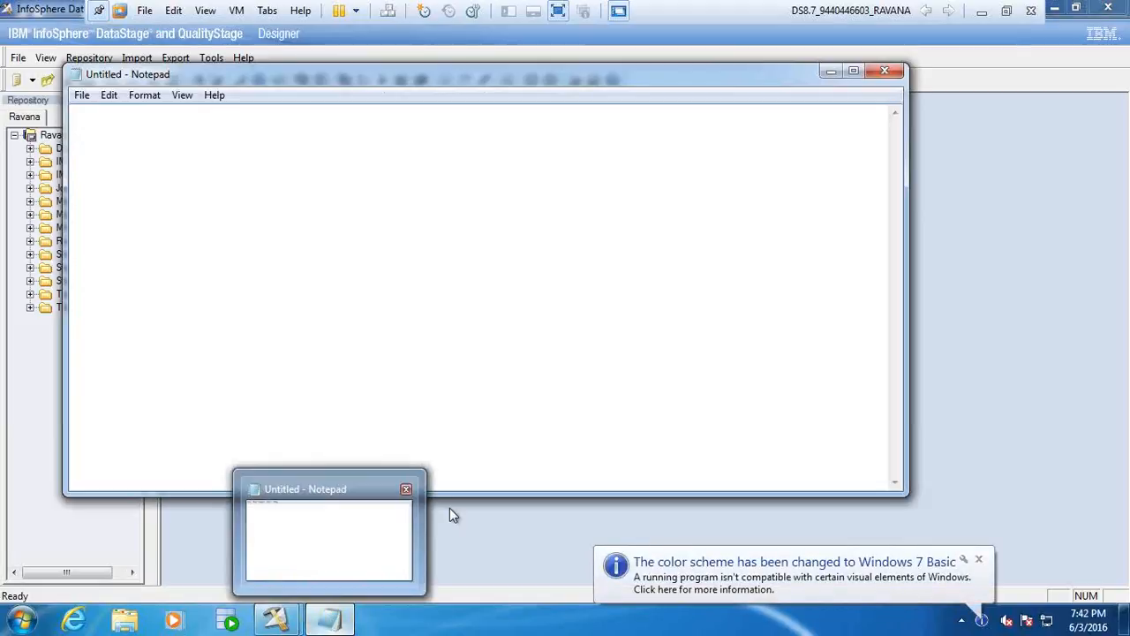
Step: Start a numbered stage list in Notepad with "1.Copy -- Transforemer" and "2.Filter"
type("1.copy ")
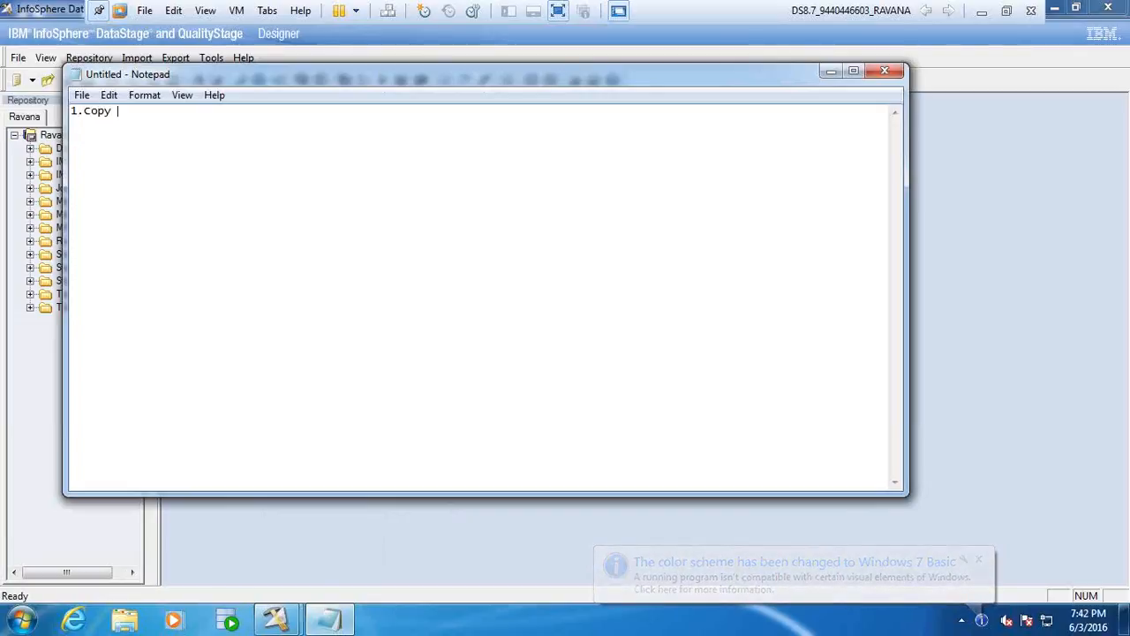
type("-- Transfo")
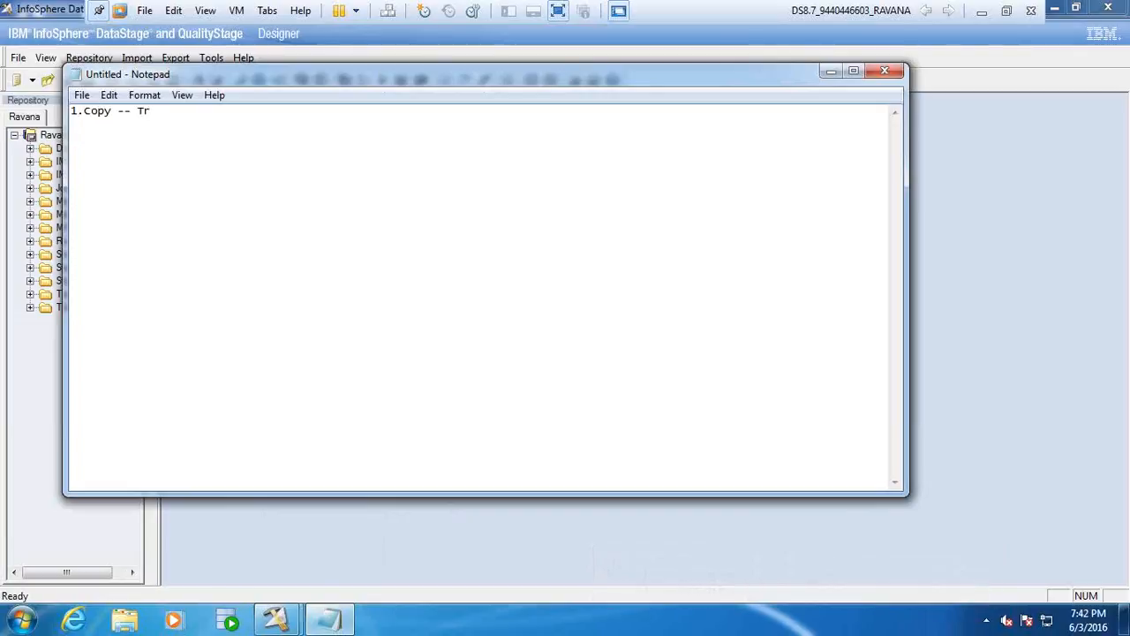
type("m")
type("er ")
type("2.Fil")
type("ter")
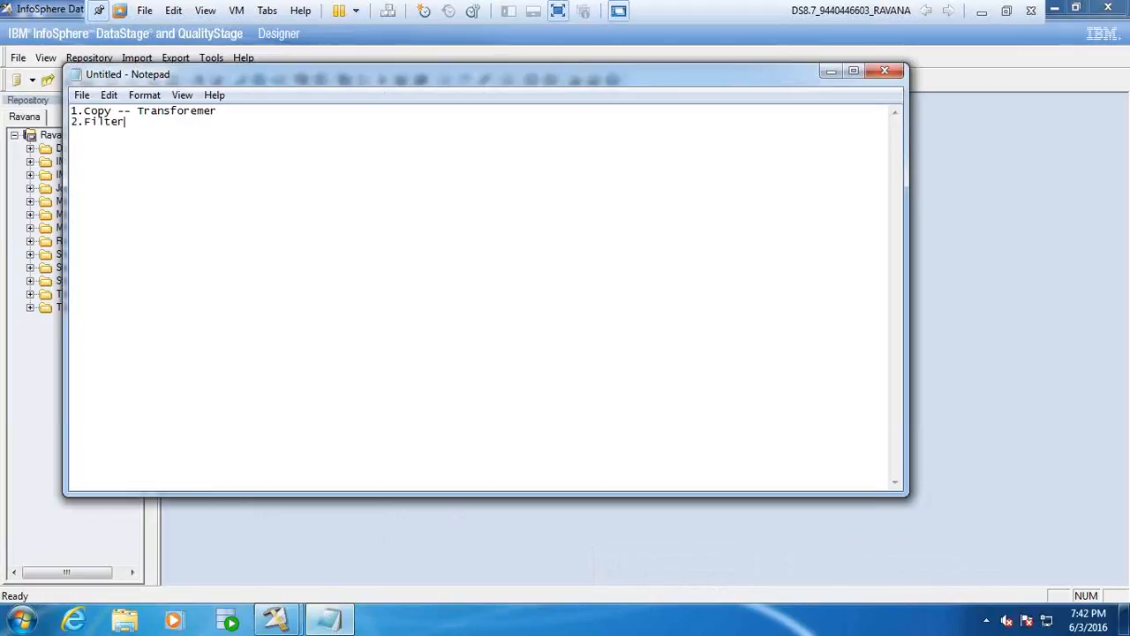
Step: Continue the Notepad list with "3.Sort", "4.Sequence Generator", "5.Remove duplicates", "6.Modify" and an empty item "7."
key("Return")
type("3.Sort")
key("Return")
type("4.Sequence Generator")
key("Return")
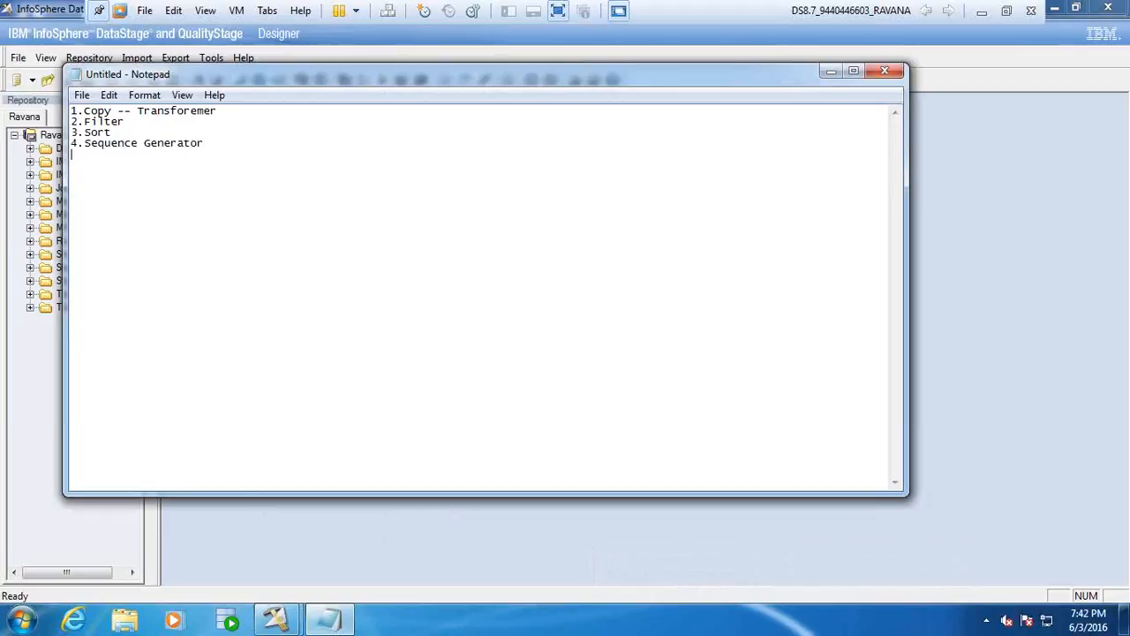
type("5.Remove duplicates")
key("Return")
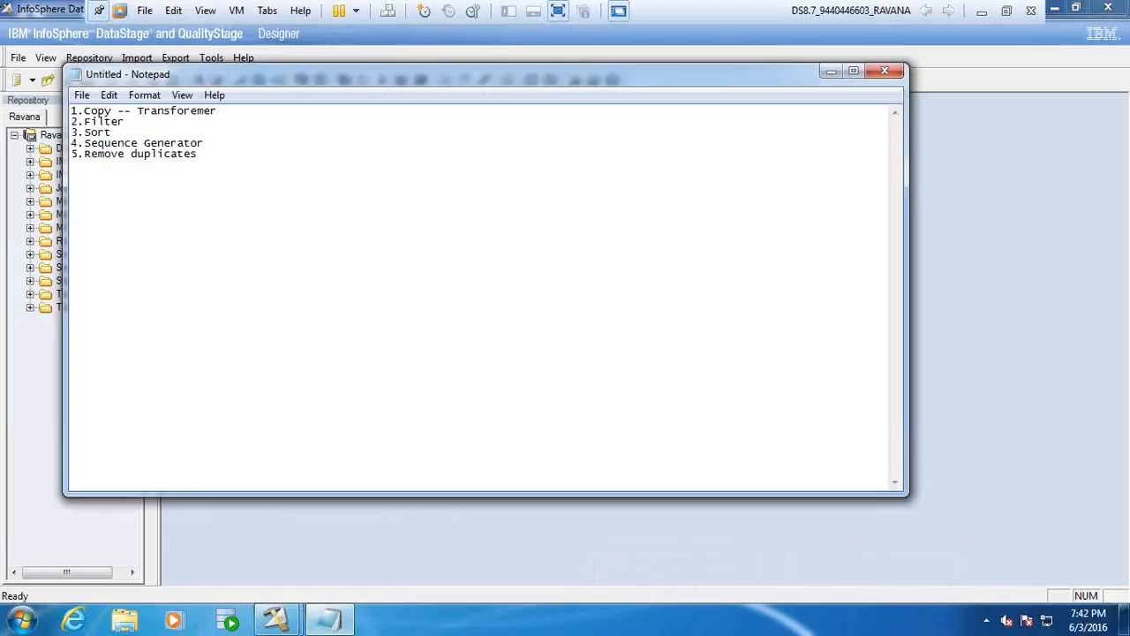
type("6.Modify")
key("Return")
type("7.")
Step: Switch back to DataStage Designer and create a new parallel job in the Jobs folder
left_click(467, 522)
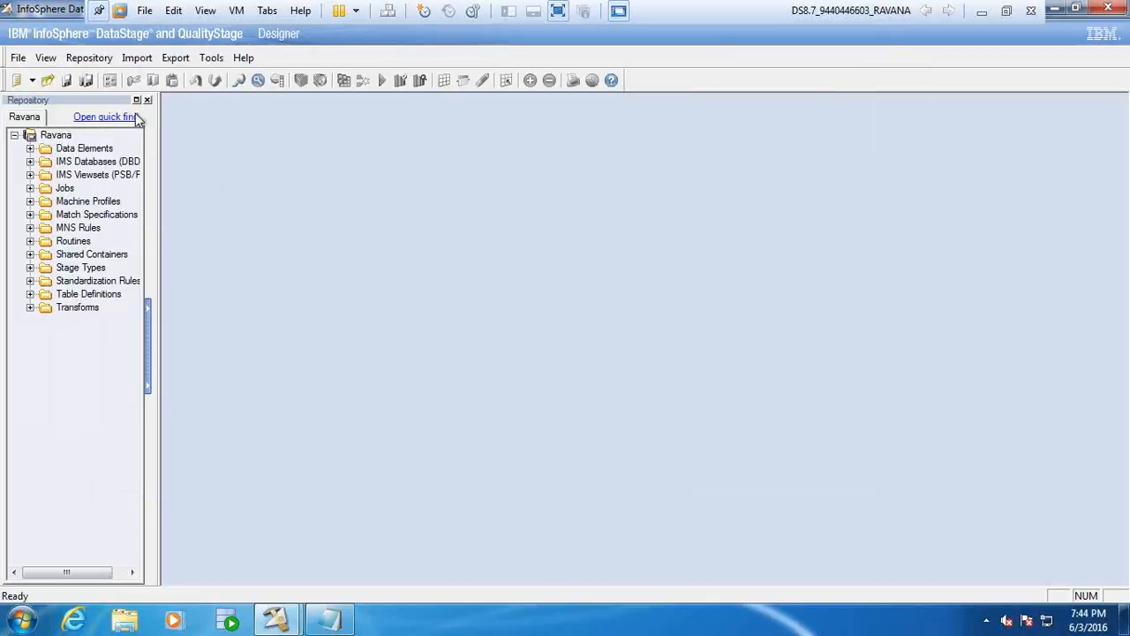
left_click(30, 188)
left_click(73, 192)
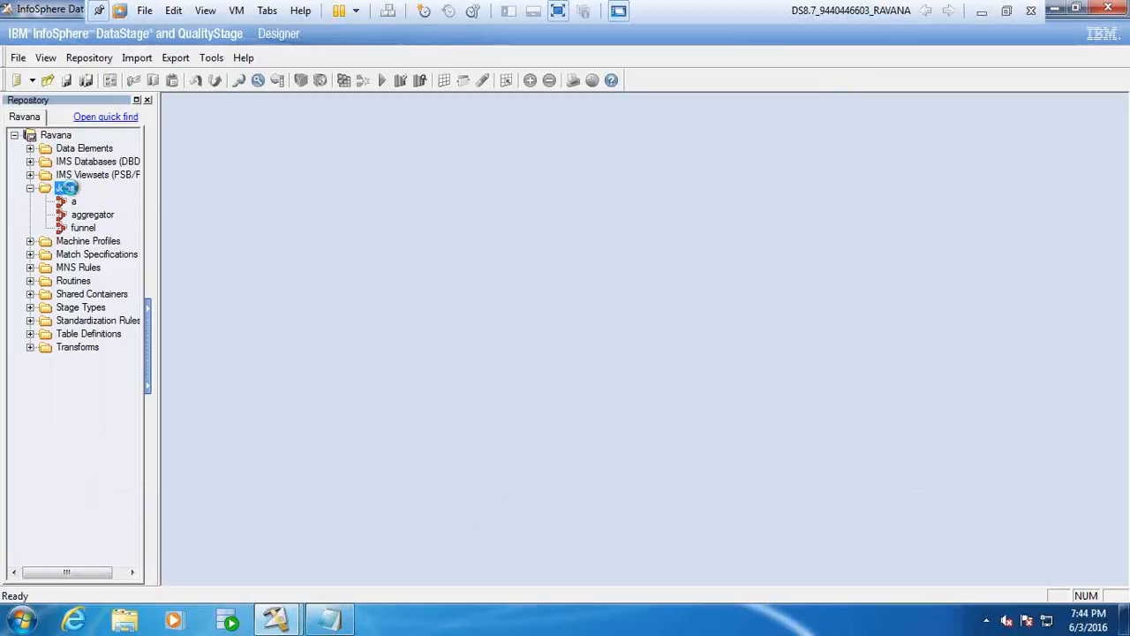
right_click(73, 193)
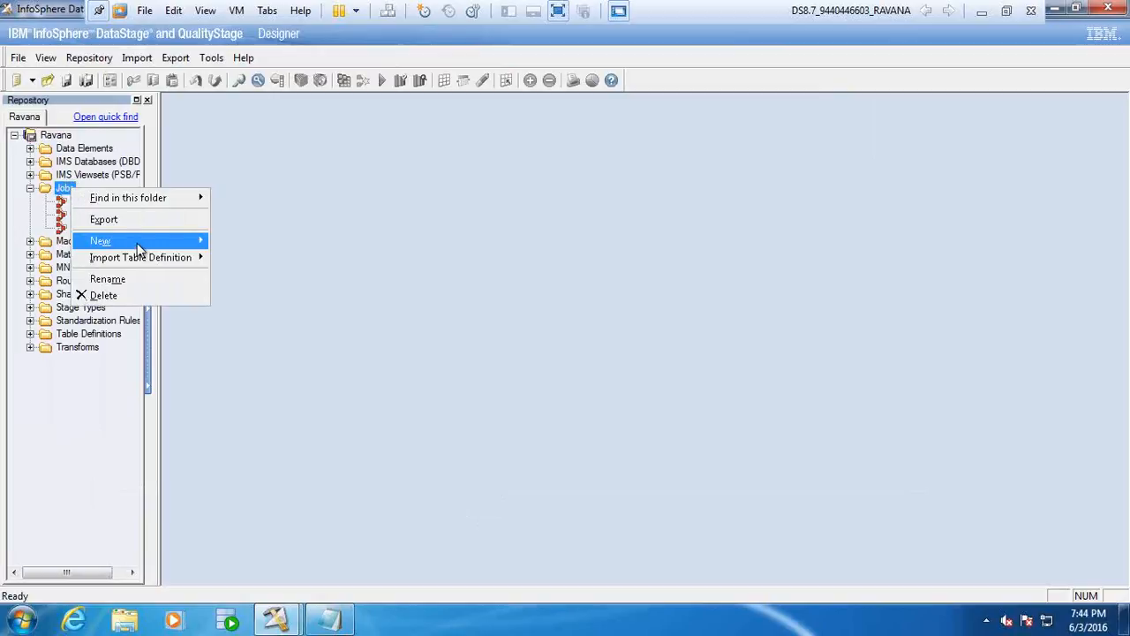
mouse_move(137, 241)
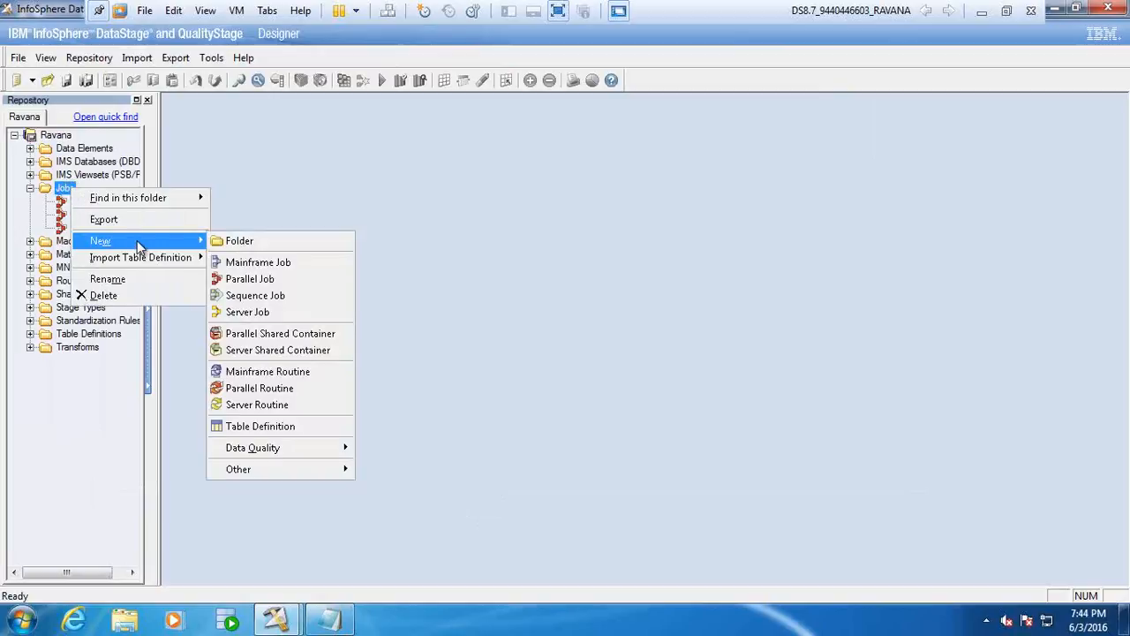
left_click(243, 279)
Step: Save the new parallel job as transformercopy in the Jobs folder and maximize its design canvas
key("ctrl+s")
type("tran")
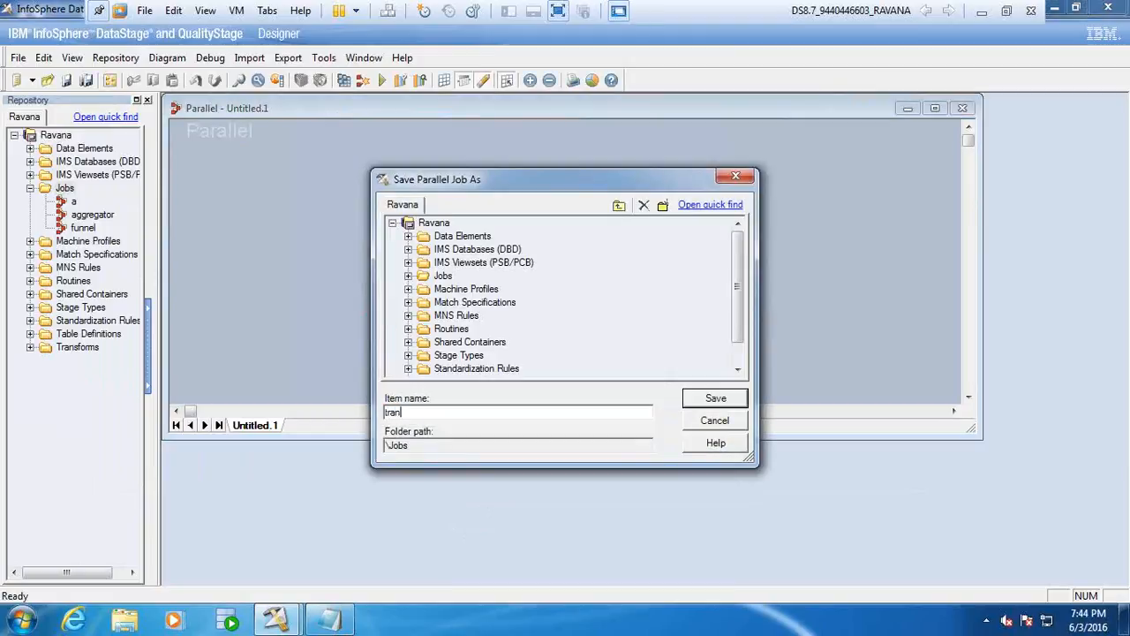
type("sformercopy")
left_click(703, 401)
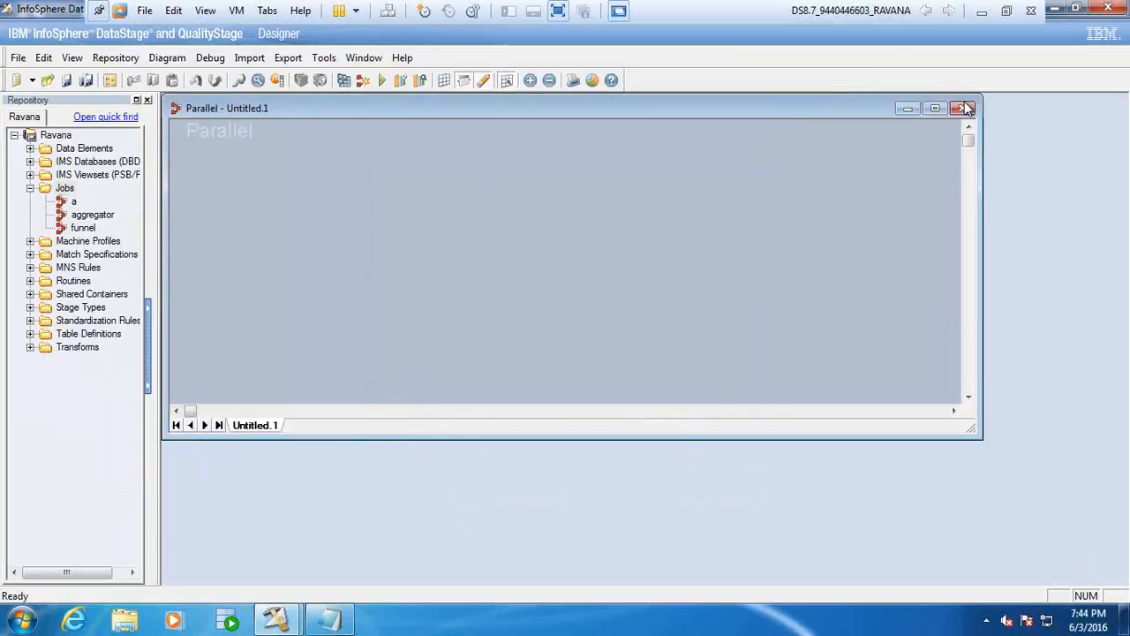
left_click(935, 109)
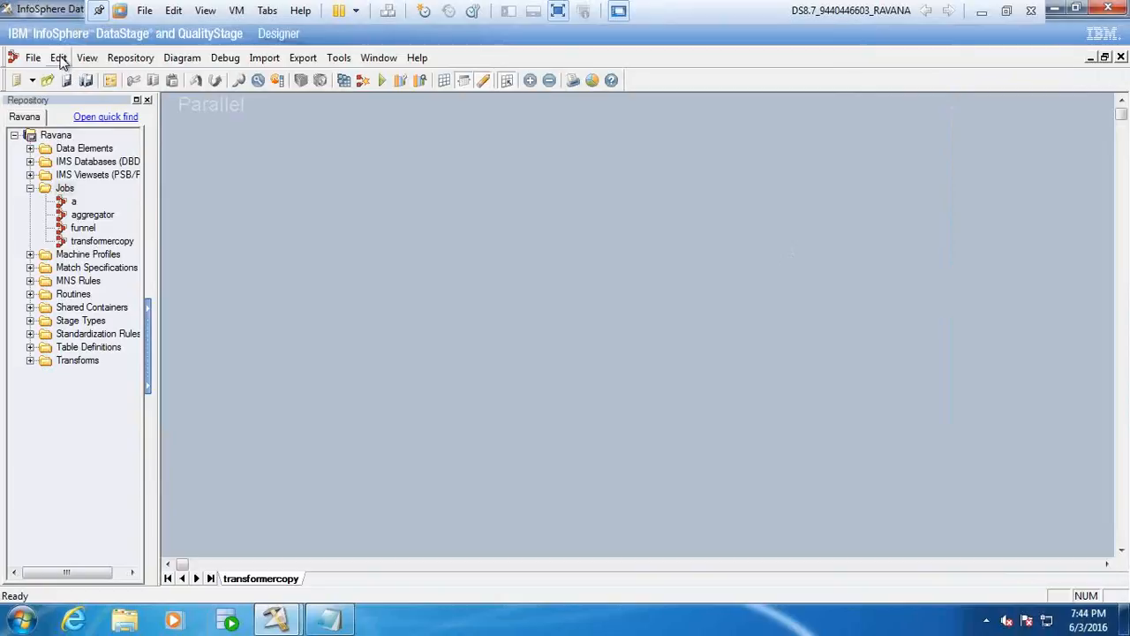
Step: Show the stage palette and place a database Oracle Connector stage in the left half of the job canvas
left_click(88, 58)
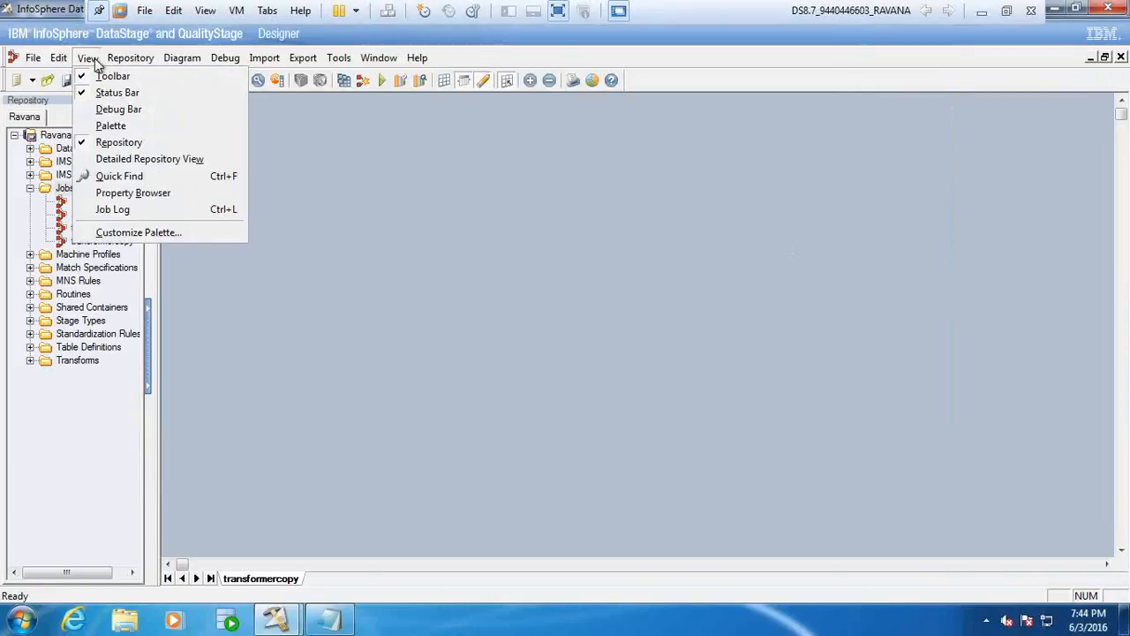
left_click(103, 126)
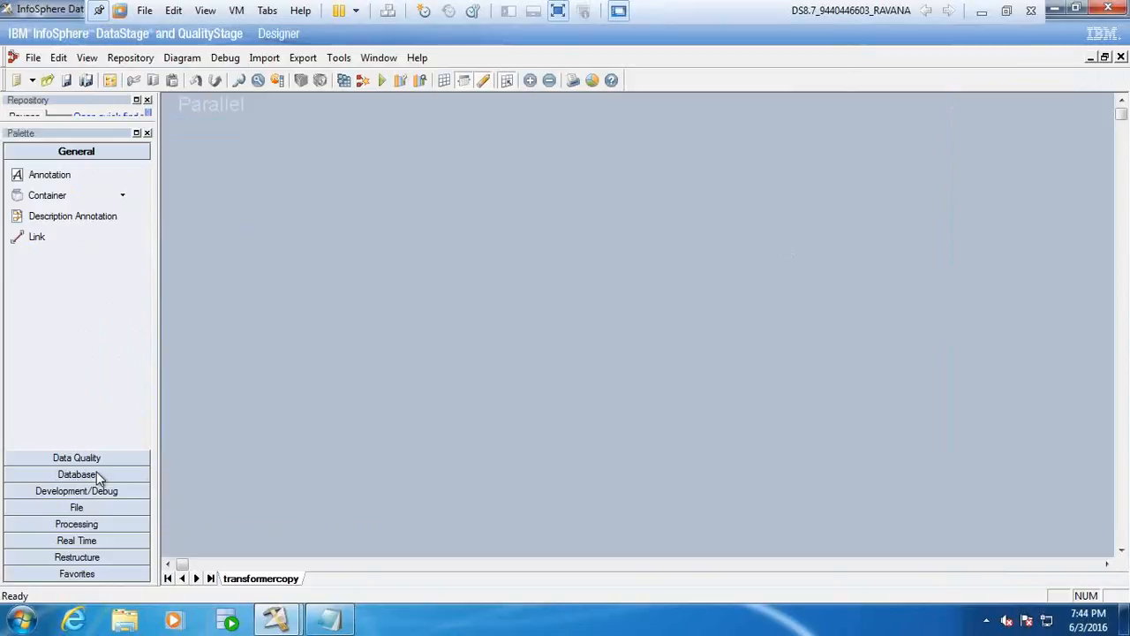
left_click(81, 475)
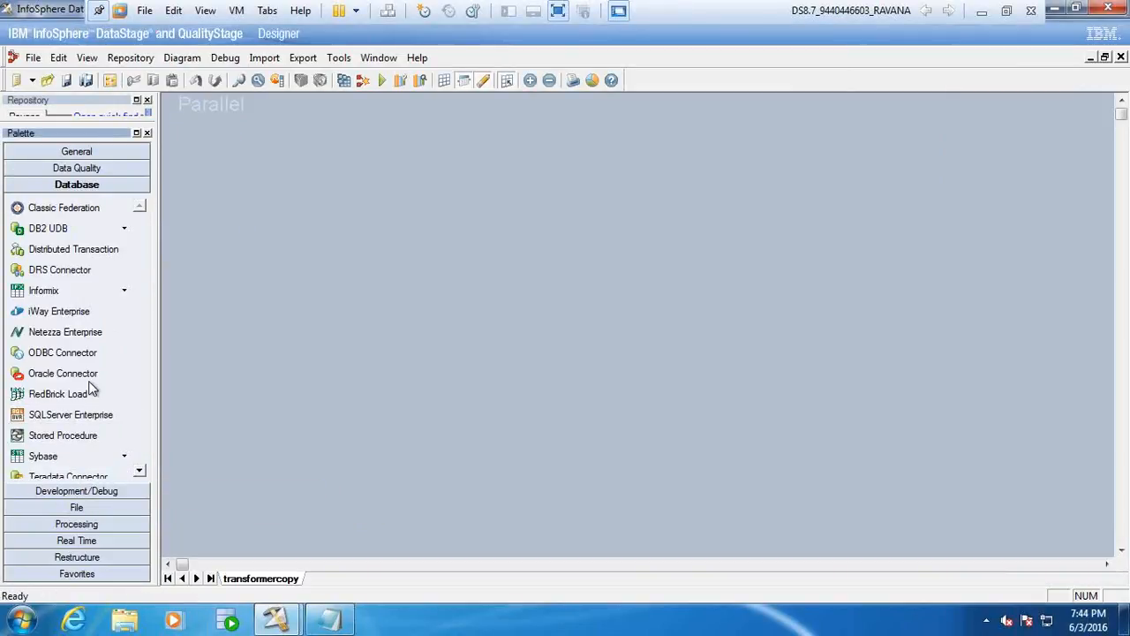
left_click_drag(89, 375, 221, 335)
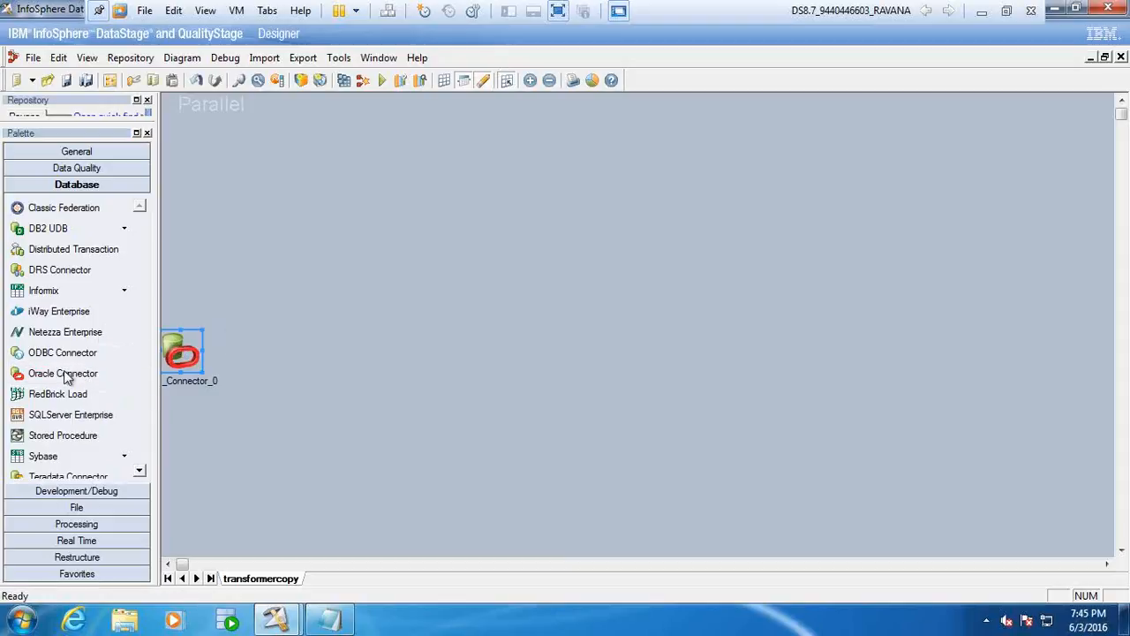
left_click_drag(196, 339, 363, 292)
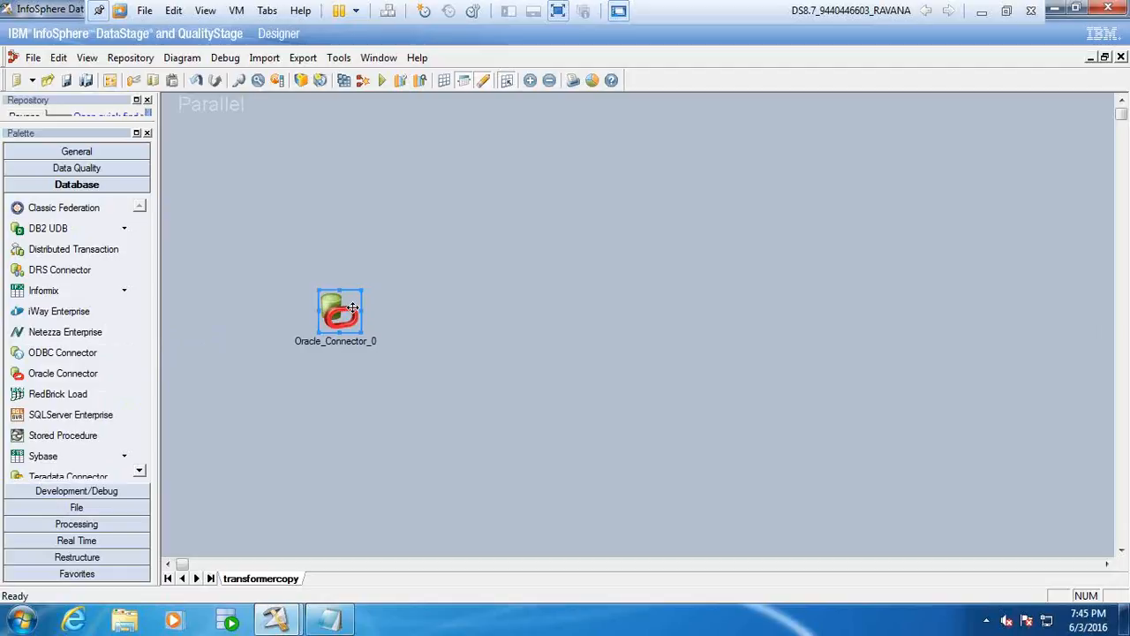
left_click(352, 307)
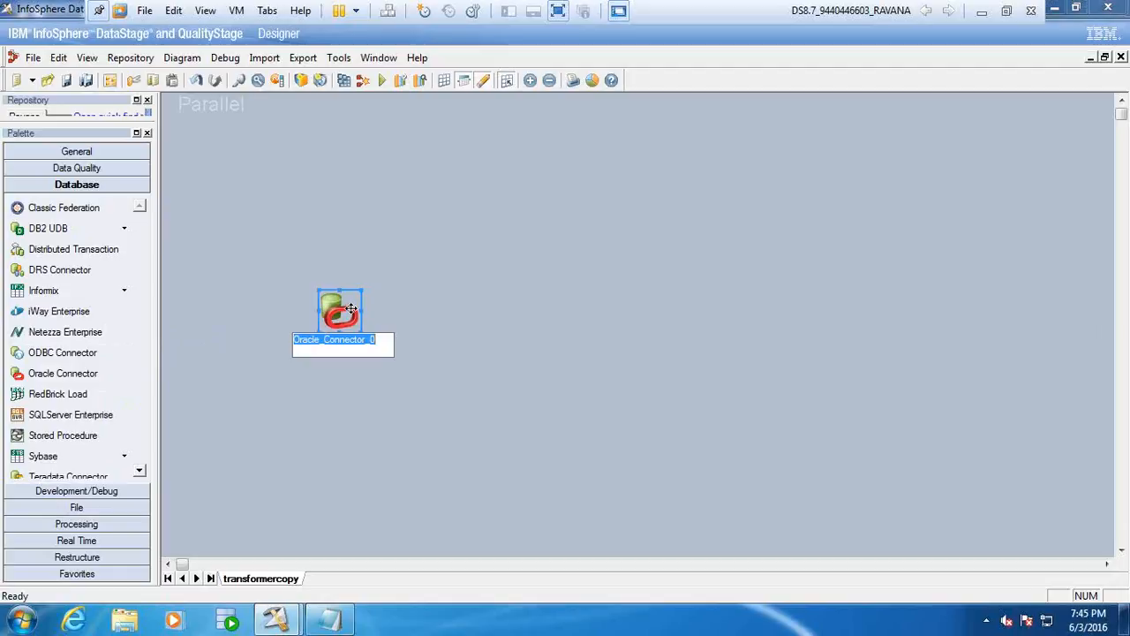
left_click(350, 303)
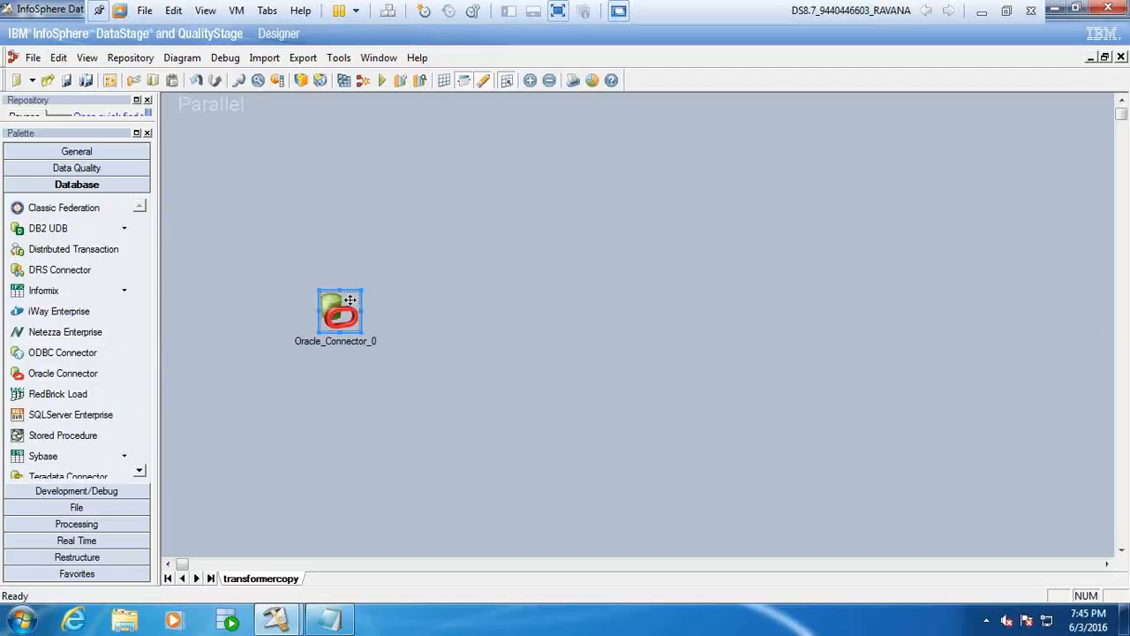
key("Return")
left_click(407, 274)
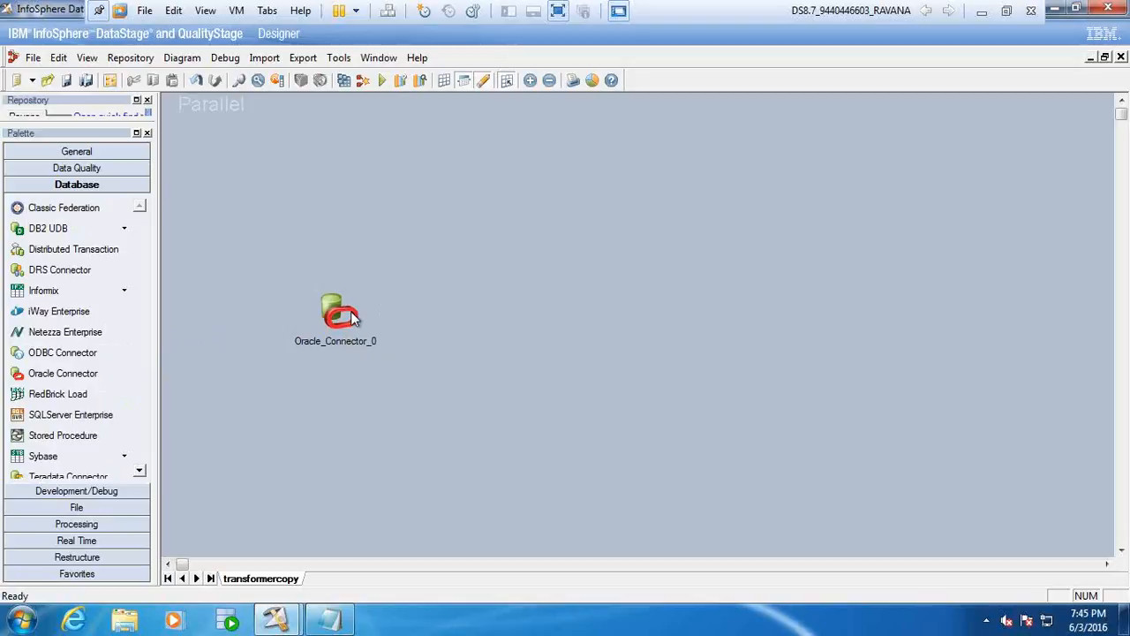
Step: Draw a short output link from the Oracle Connector toward the empty canvas on its right
left_click(353, 313)
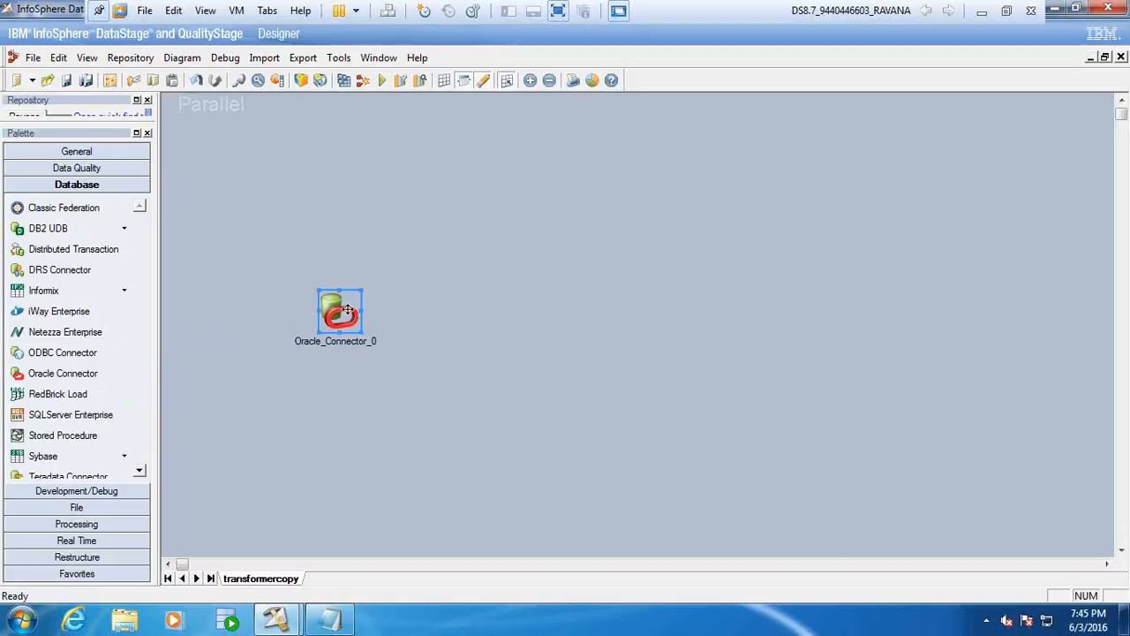
left_click_drag(348, 311, 409, 304)
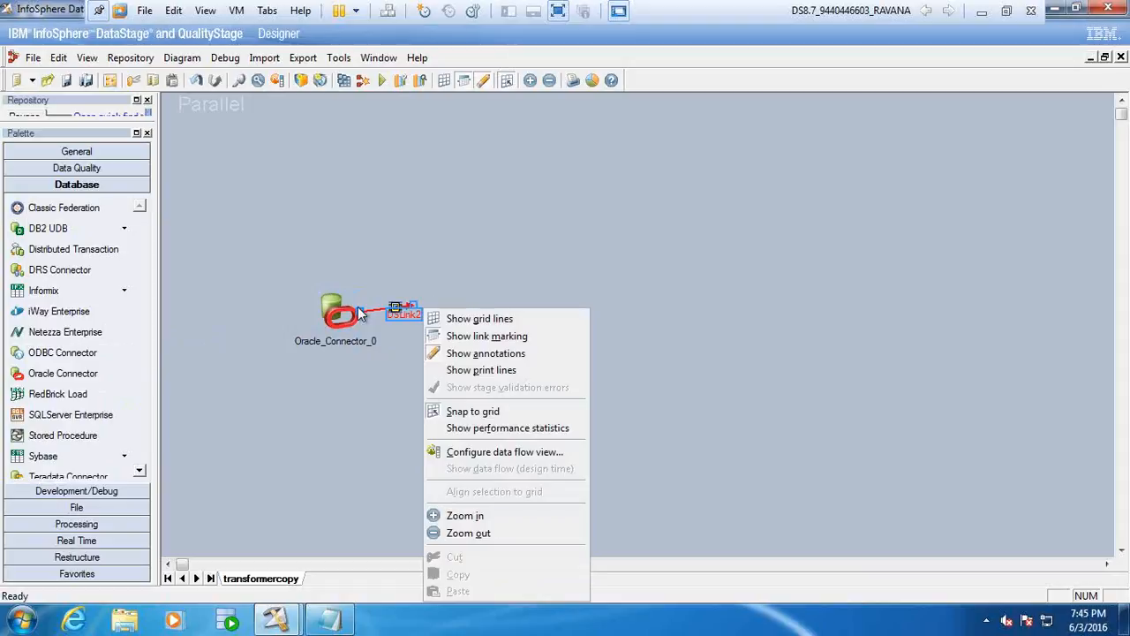
left_click(402, 261)
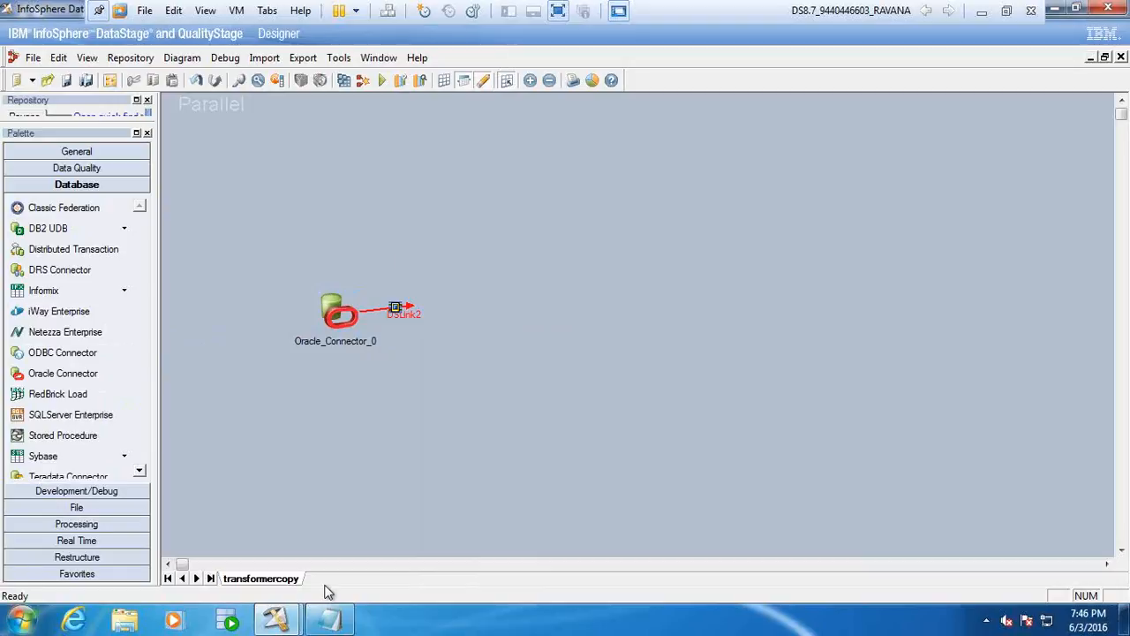
Step: Open the Oracle Connector's properties and set its connection server to oracle
left_click(361, 323)
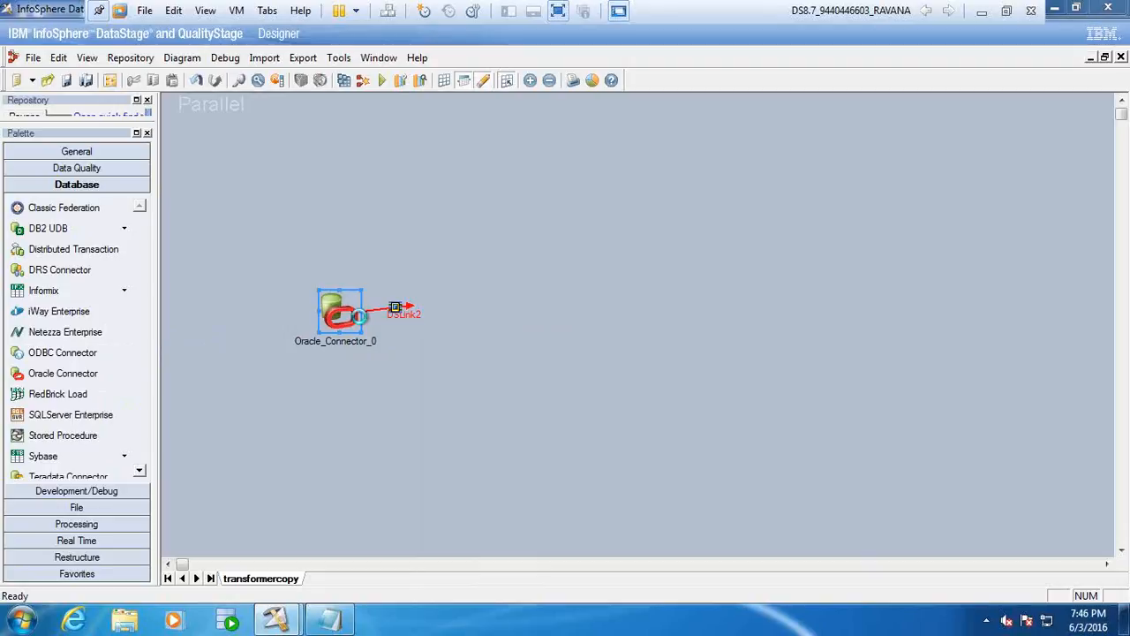
double_click(356, 316)
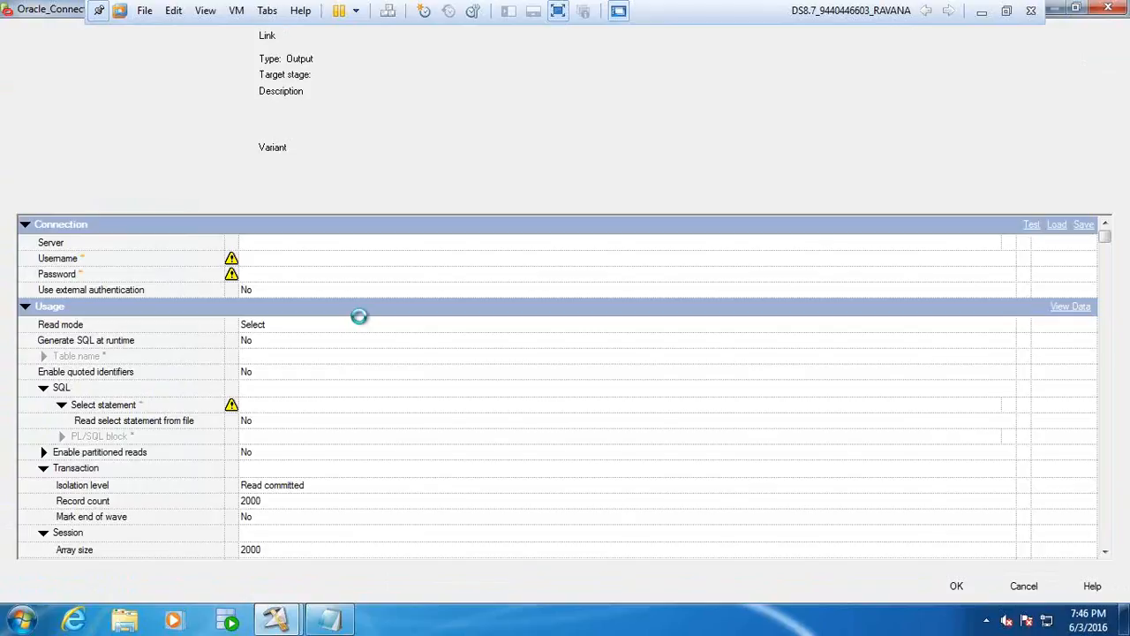
left_click(297, 241)
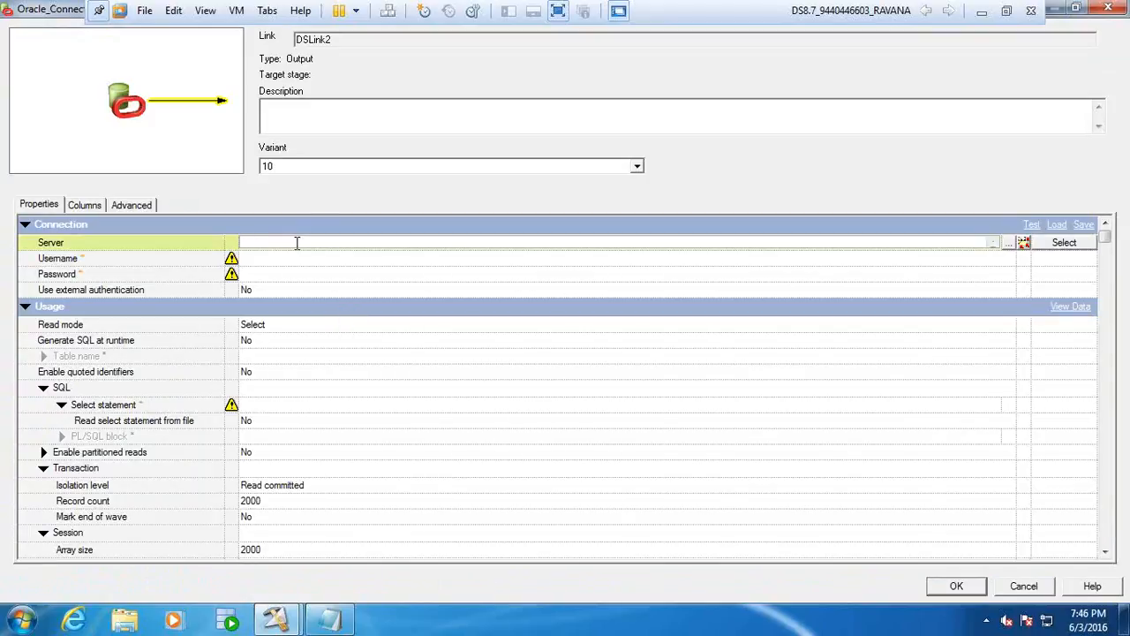
type("oracle")
left_click(246, 289)
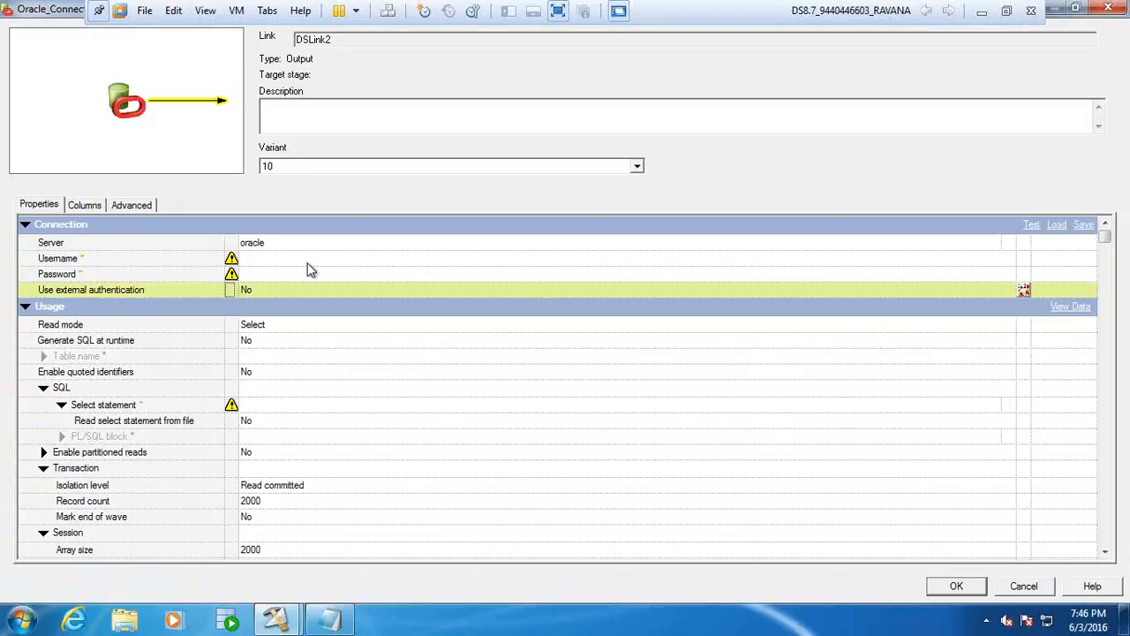
Step: Enter the database username and password in the Oracle Connector's connection properties
left_click(256, 261)
type("scott")
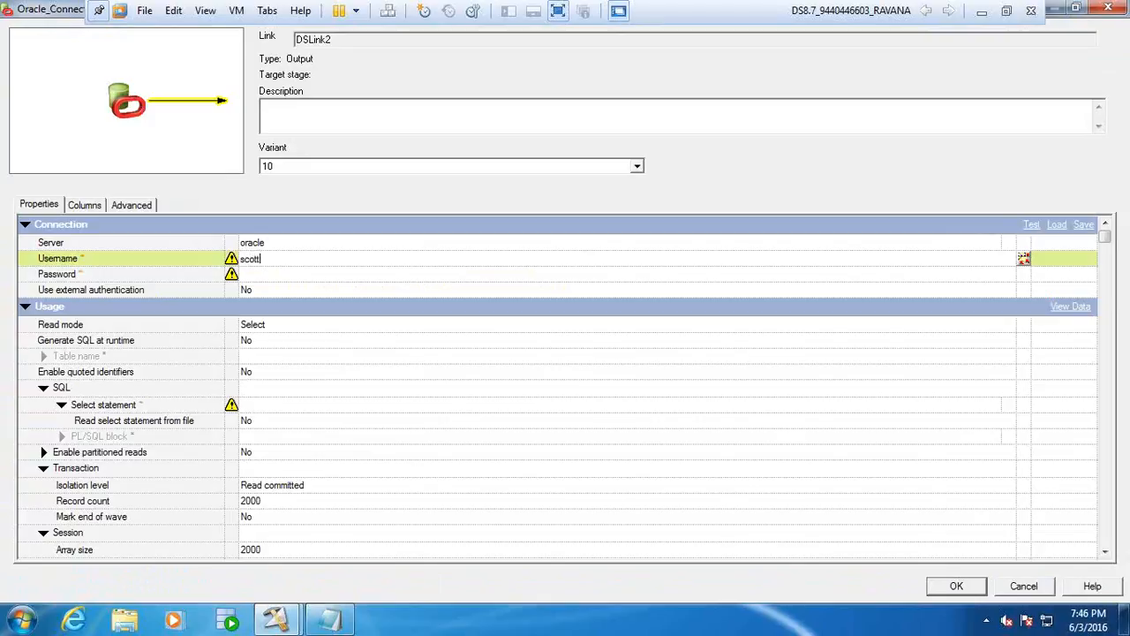
left_click(263, 276)
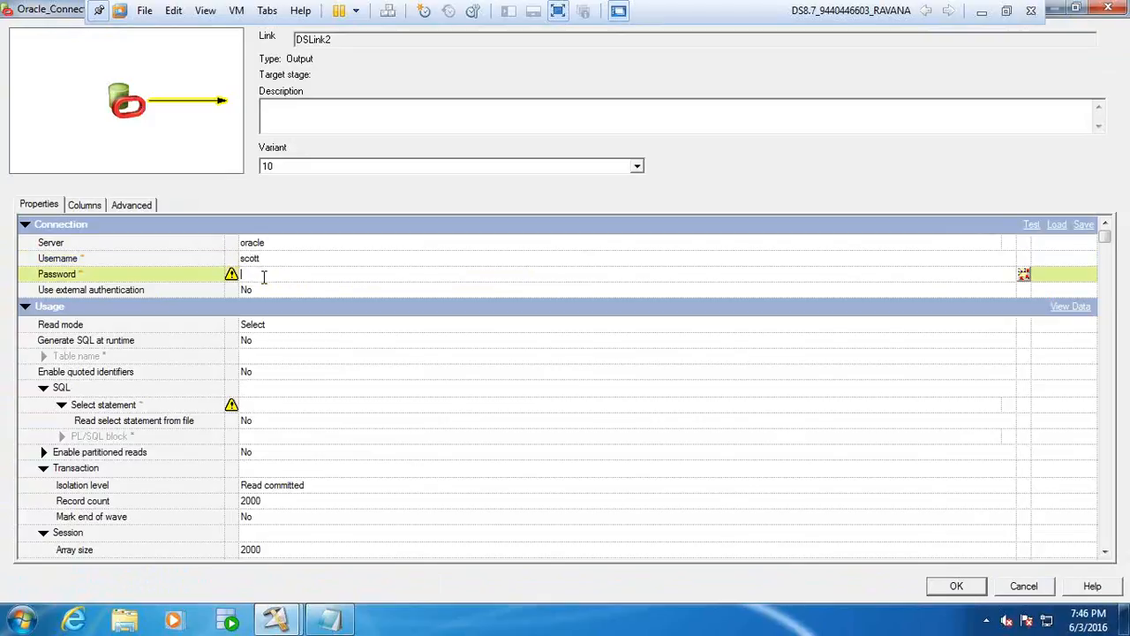
type("tiger")
Step: Turn on SQL generation at runtime for the Oracle Connector and set the table name to emp
left_click(260, 346)
left_click(260, 345)
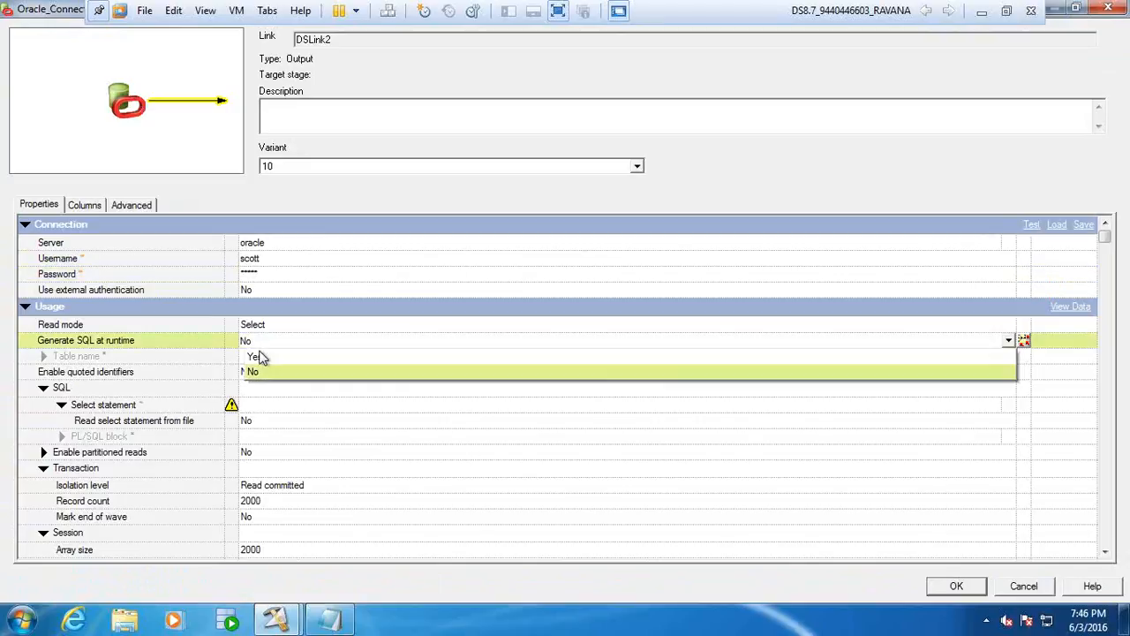
left_click(260, 357)
left_click(261, 358)
type("empl")
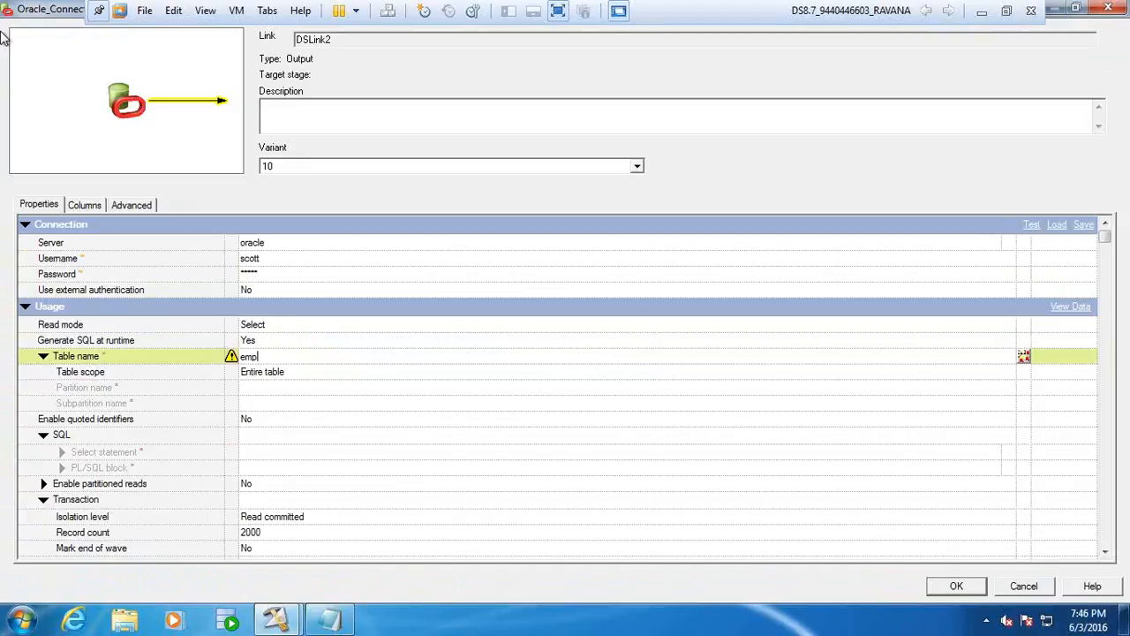
Step: For the connector's output columns, choose the EMP table definition under PlugIn, ORAOCI9 as the source to load
left_click(85, 205)
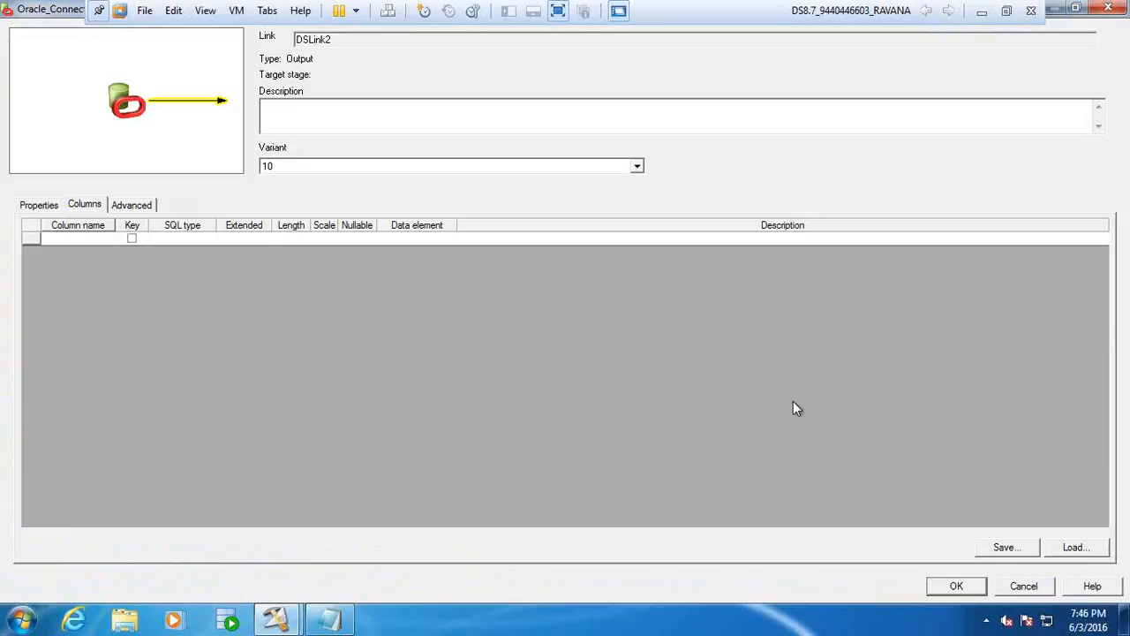
left_click(1081, 546)
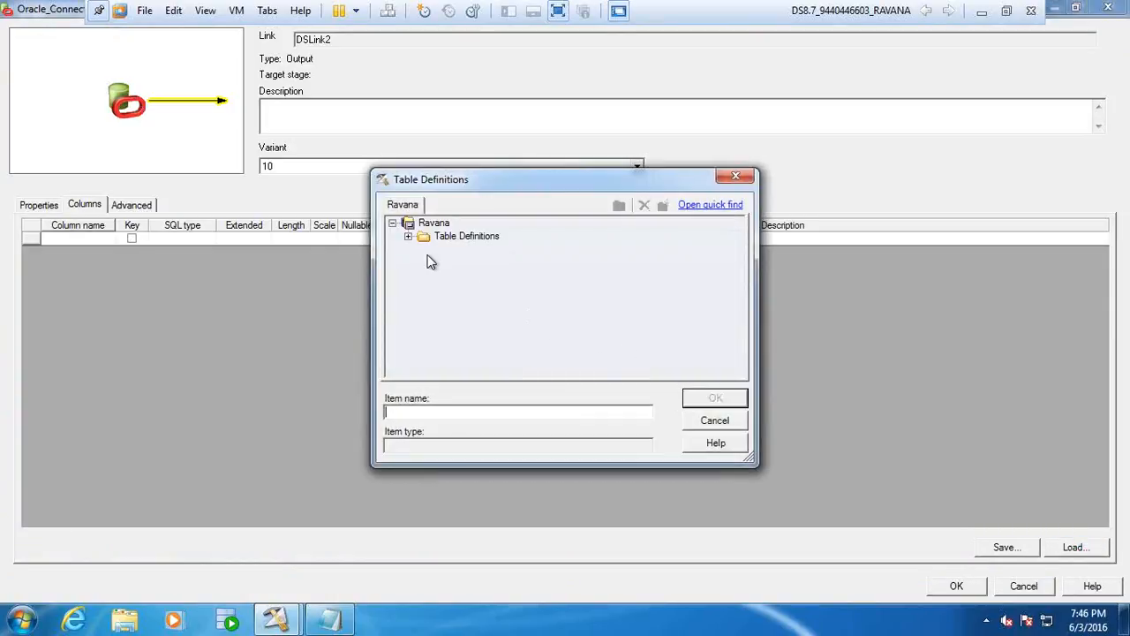
left_click(408, 235)
left_click(423, 262)
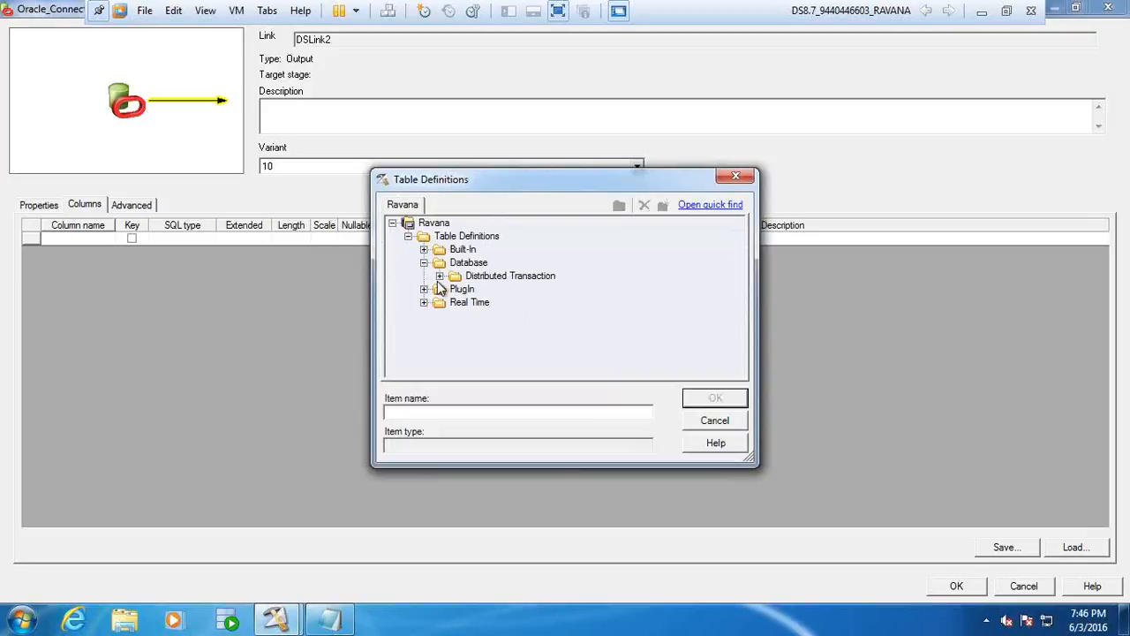
left_click(424, 302)
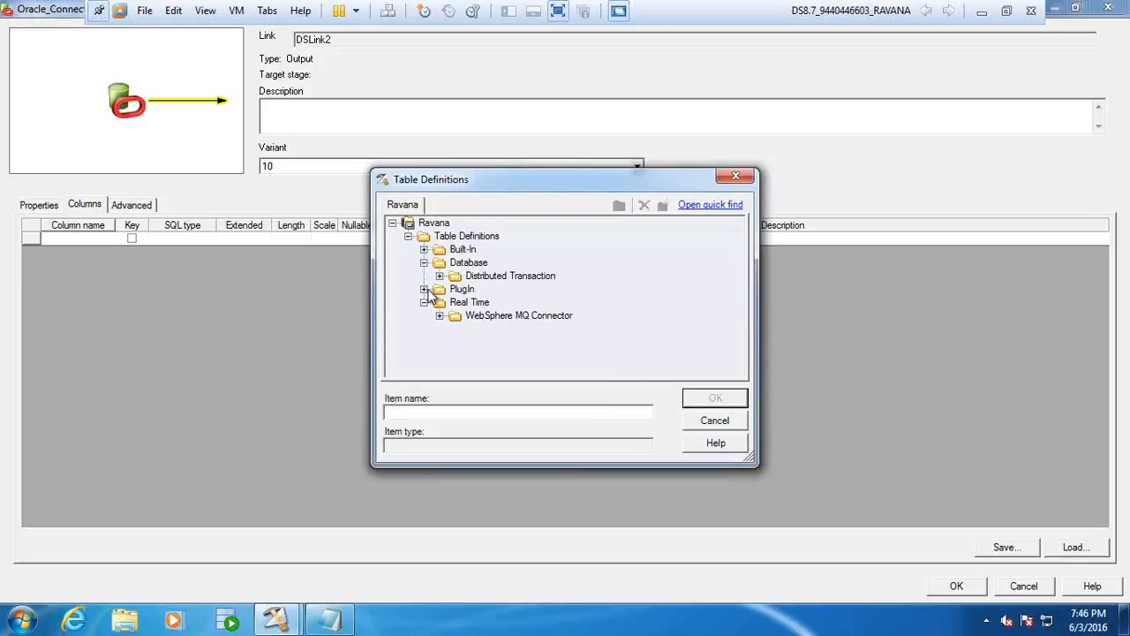
left_click(424, 289)
left_click(440, 302)
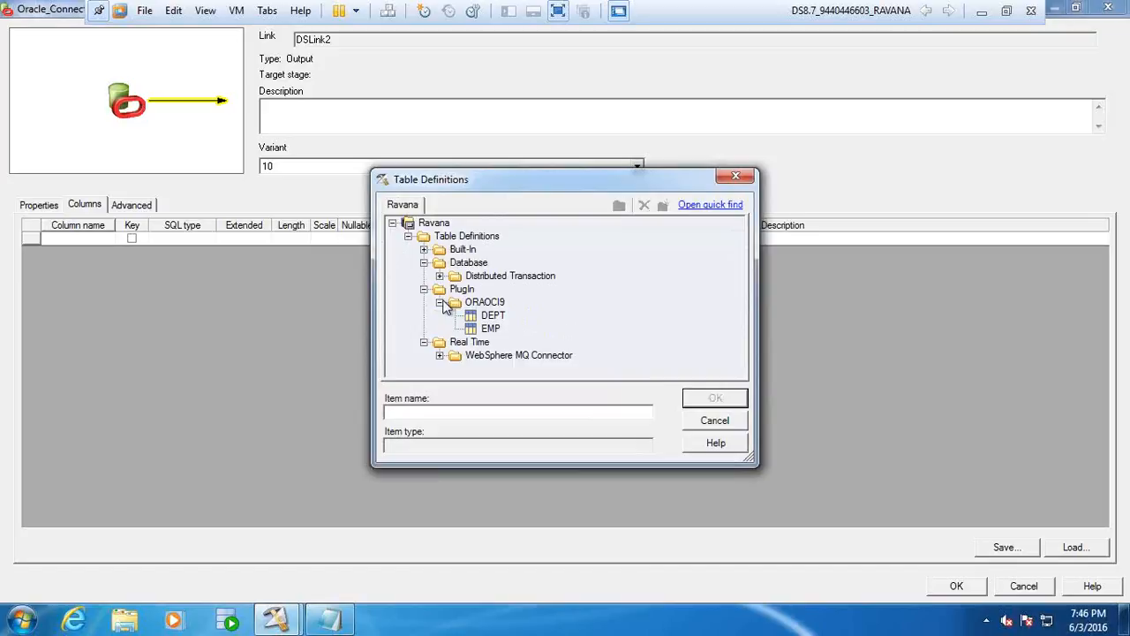
left_click(490, 329)
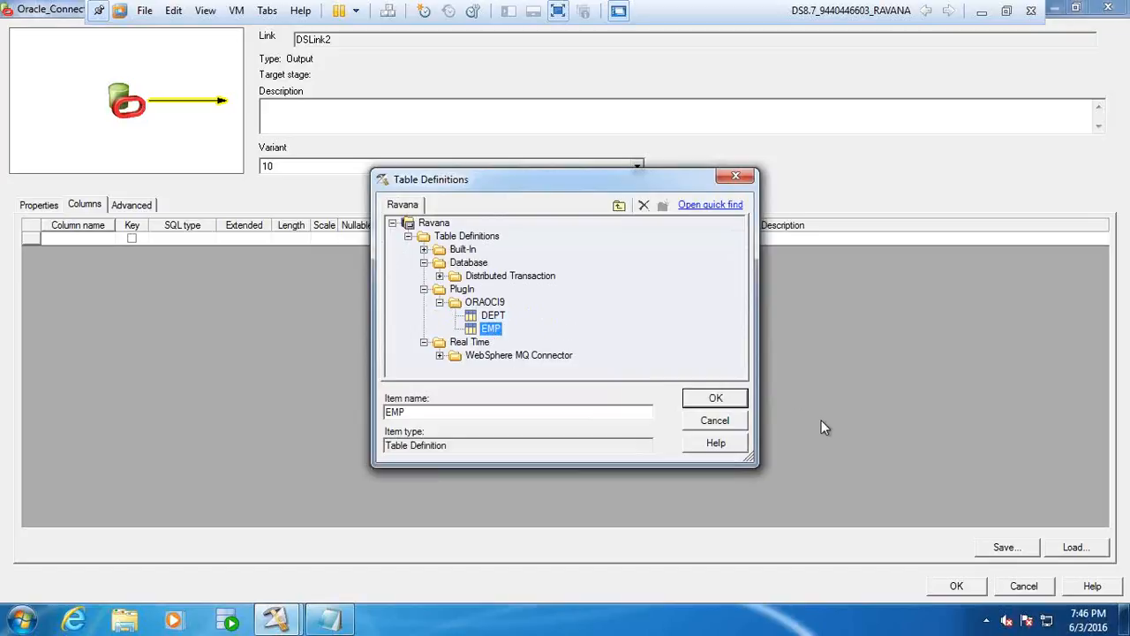
Step: Load all EMP columns, converting the data types to match earlier releases, and accept the connector's settings
left_click(722, 401)
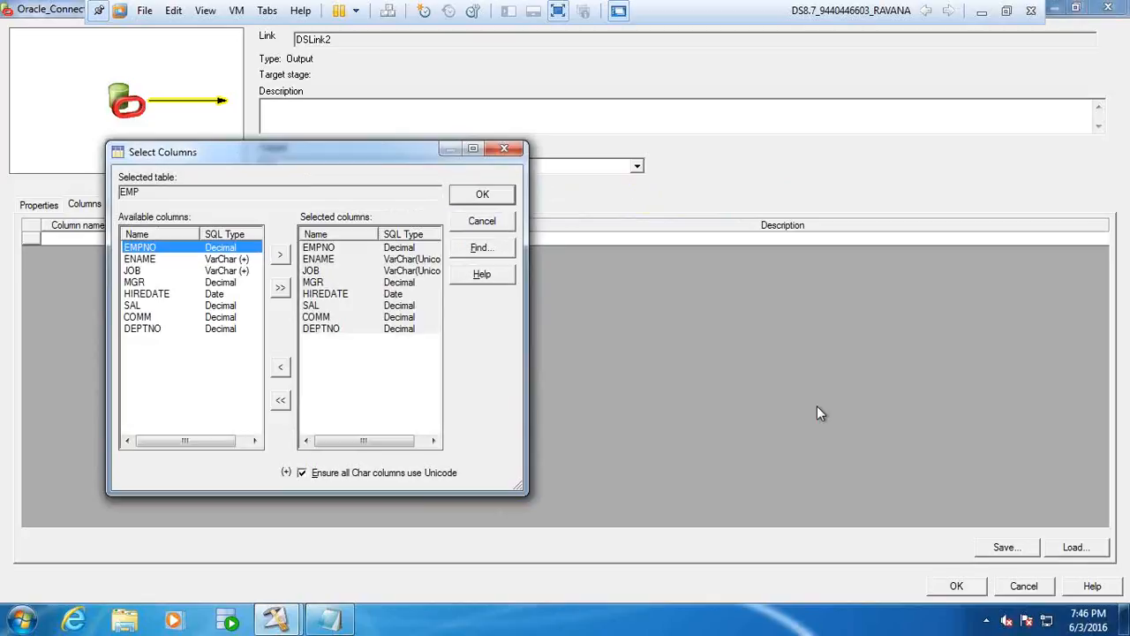
left_click(482, 194)
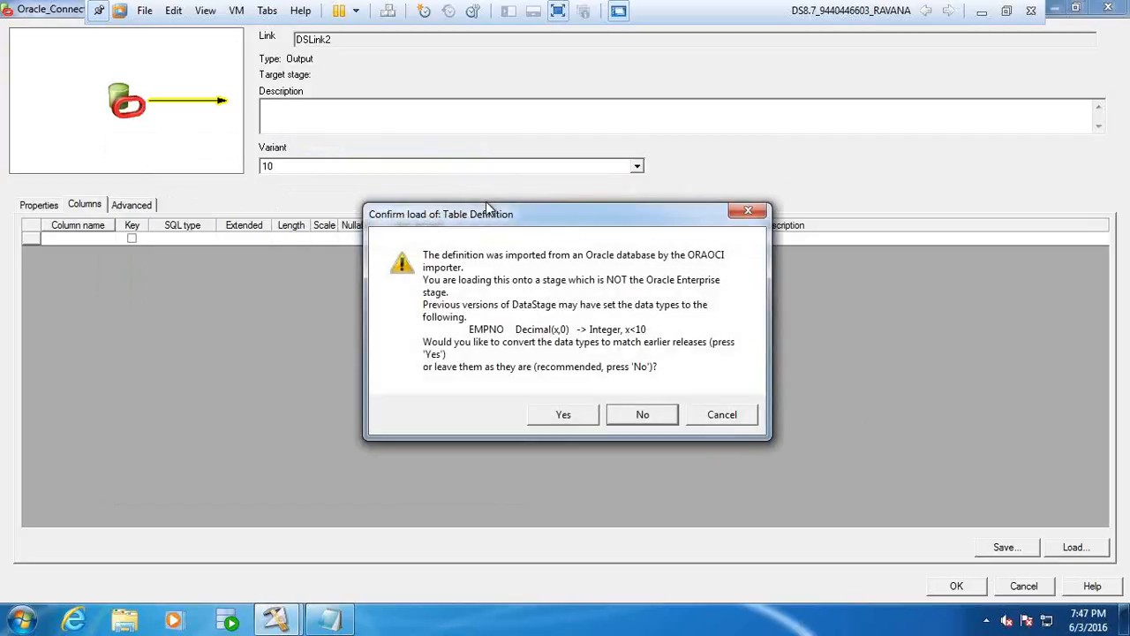
left_click(557, 412)
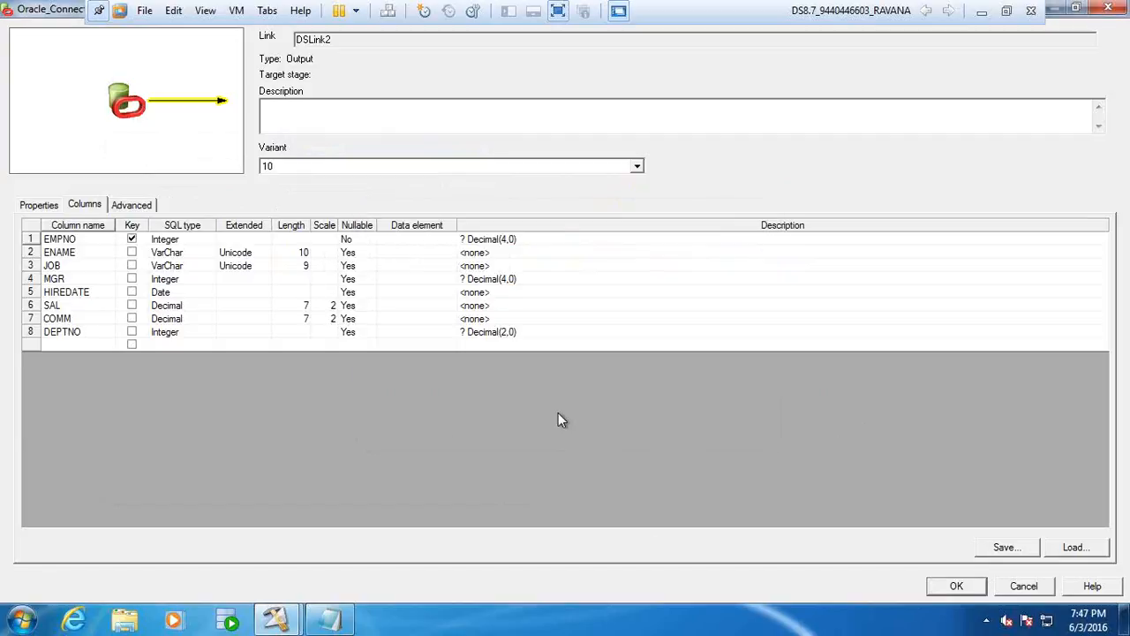
left_click(955, 587)
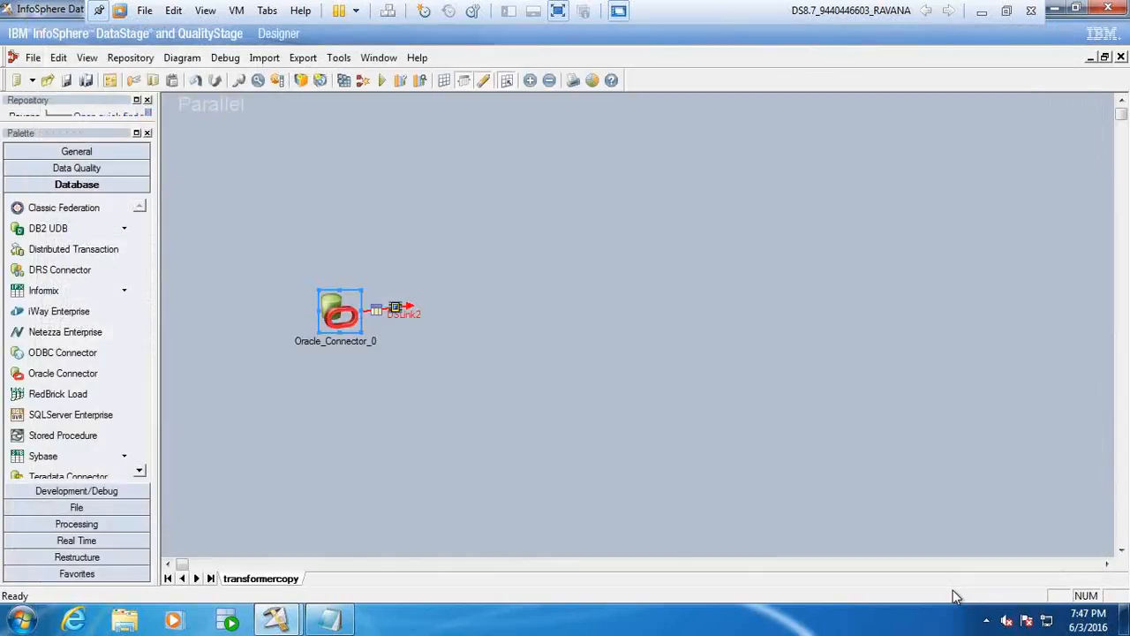
Step: Lengthen the Oracle Connector's output link and attach a Transformer stage from the processing stages to its end
left_click(411, 306)
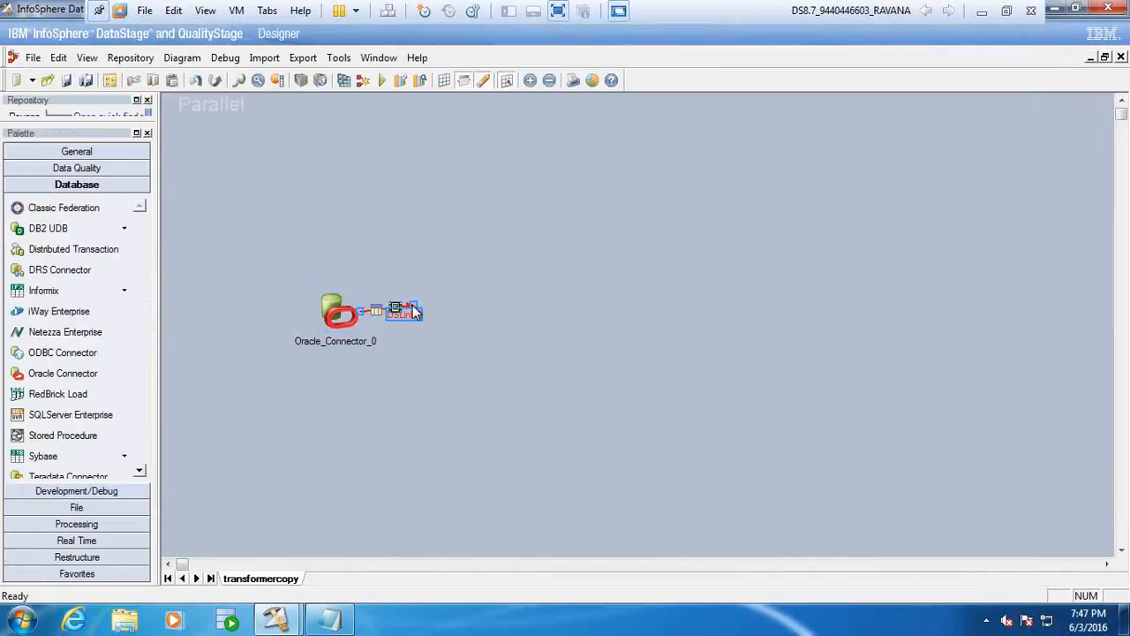
mouse_move(413, 303)
left_mouse_down()
mouse_move(571, 280)
mouse_move(563, 335)
mouse_move(569, 303)
left_mouse_up()
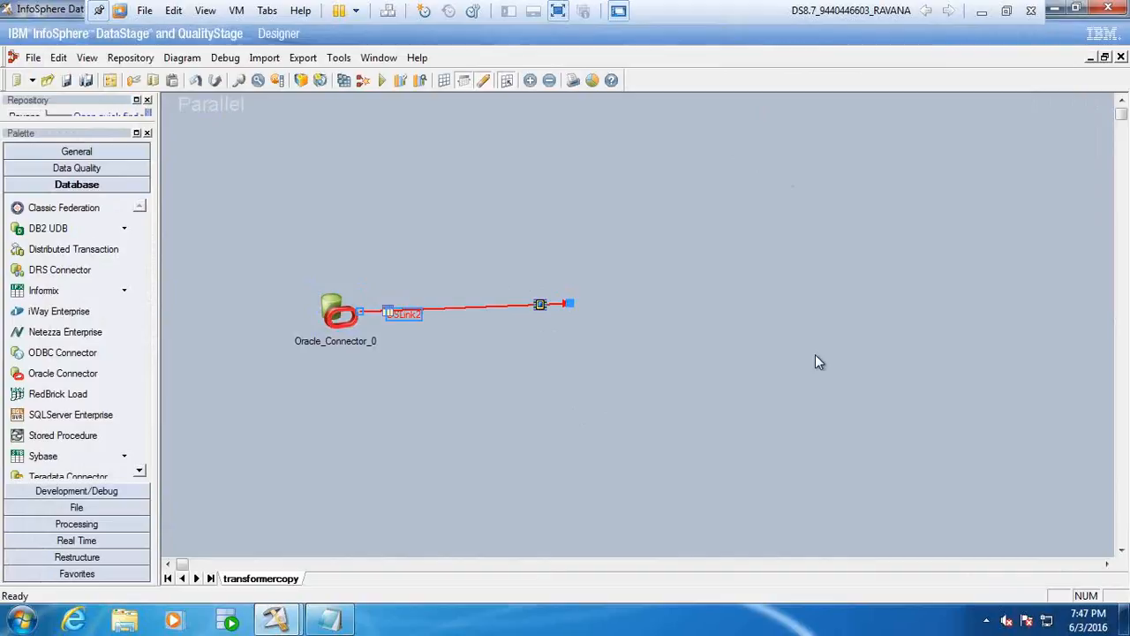
left_click(97, 522)
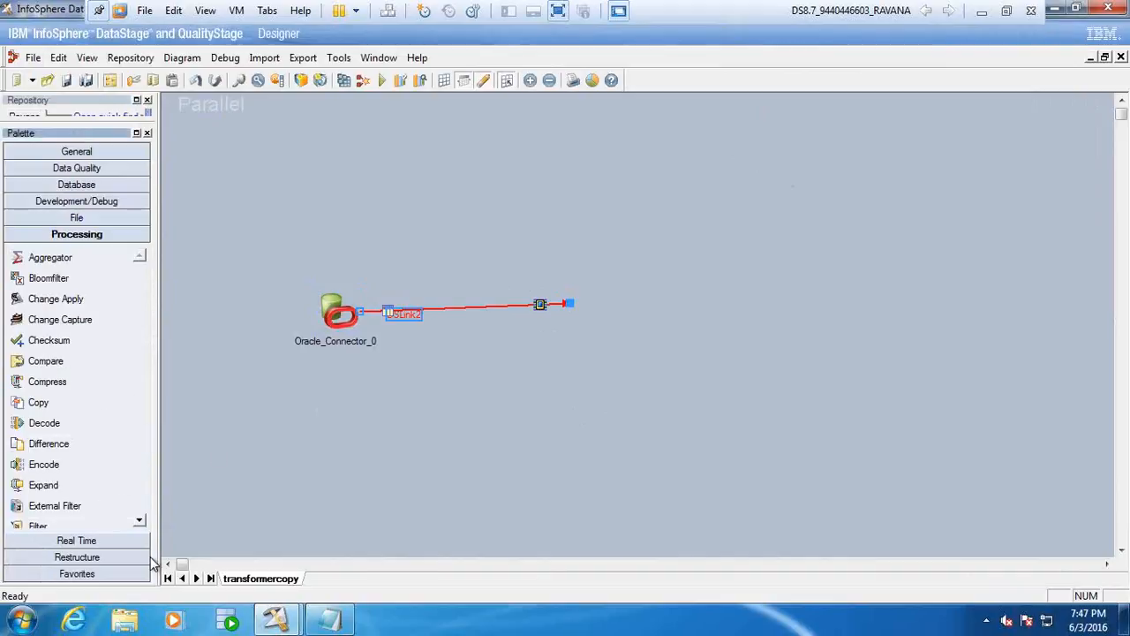
left_click(141, 522)
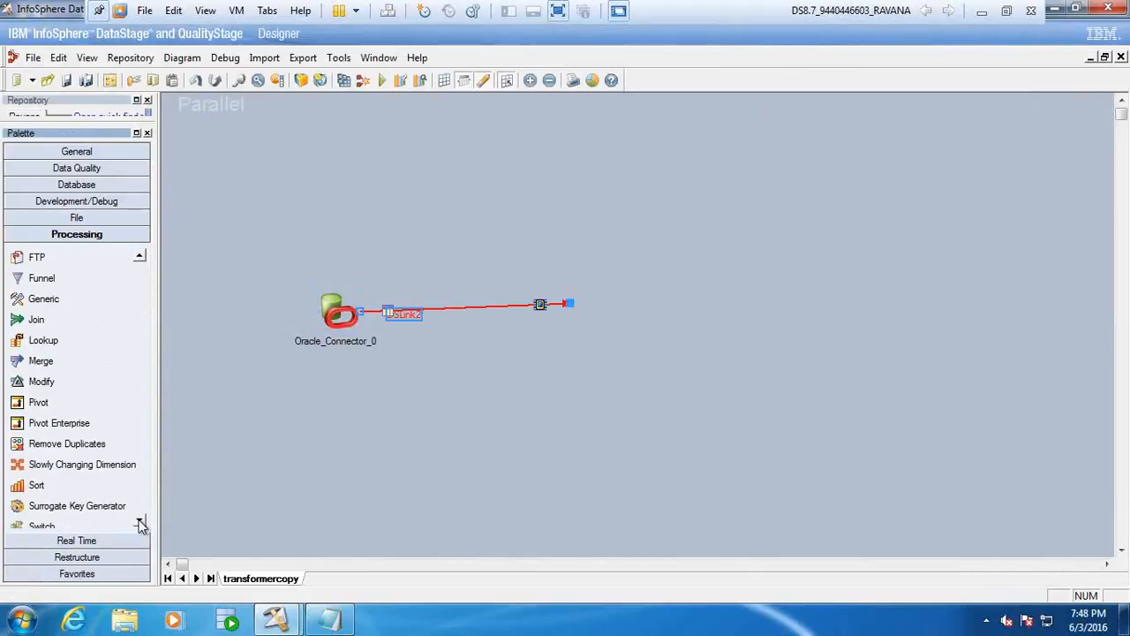
left_click(141, 525)
left_click_drag(76, 489, 637, 427)
left_click_drag(130, 468, 629, 433)
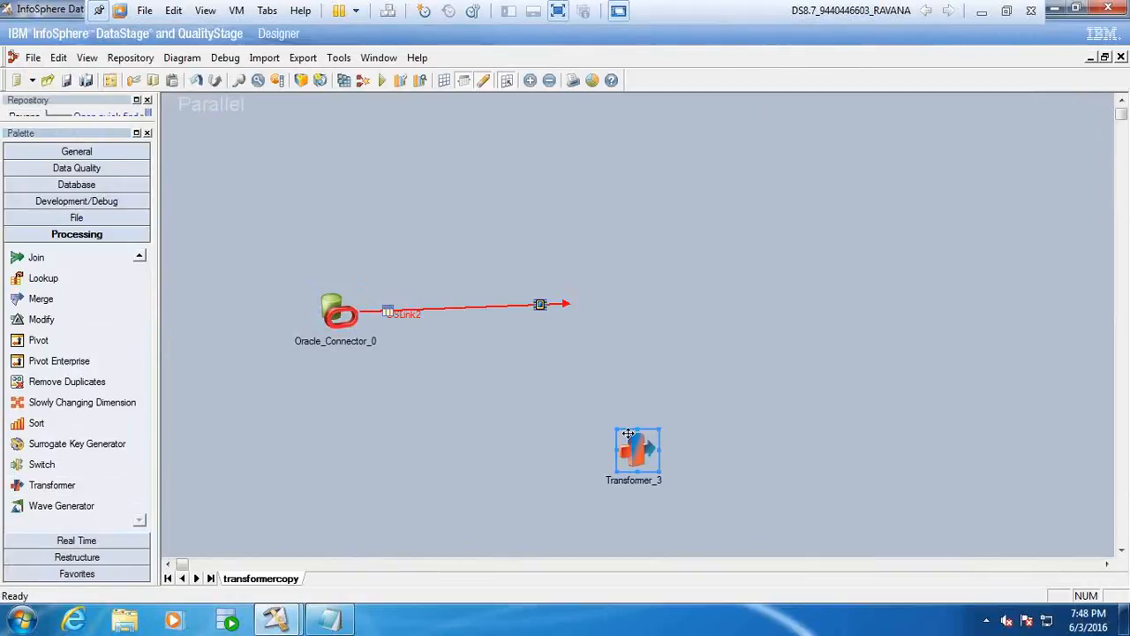
left_click_drag(563, 289, 568, 307)
left_click(556, 287)
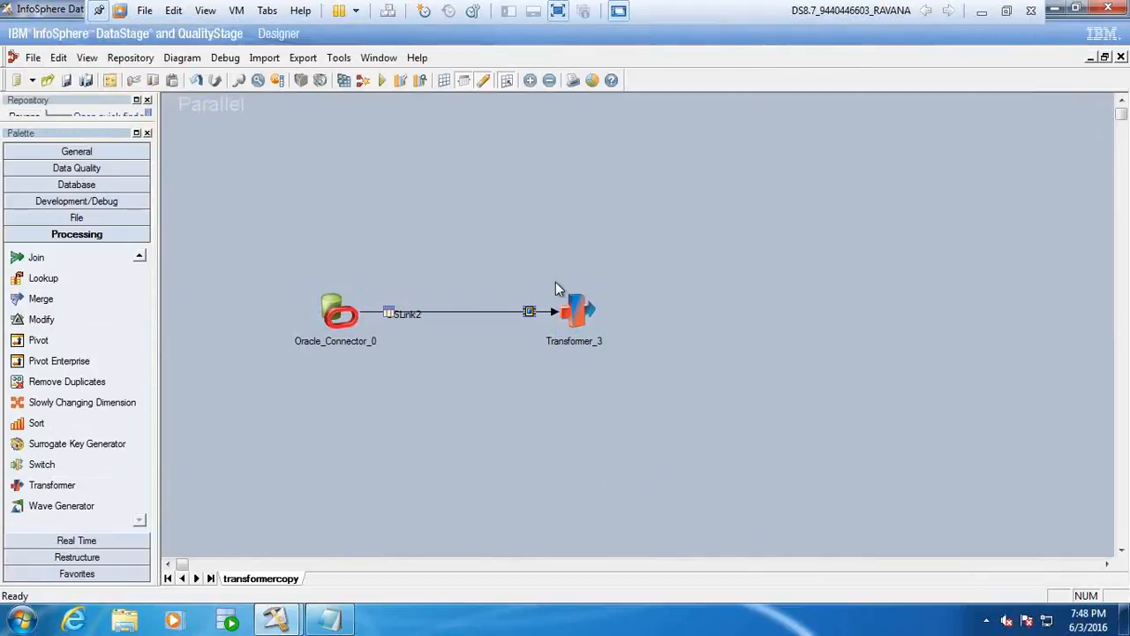
Step: Draw three output links fanning out from the Transformer to empty canvas at its upper right, lower right and below
left_click_drag(575, 306, 805, 248)
left_click_drag(578, 316, 690, 362)
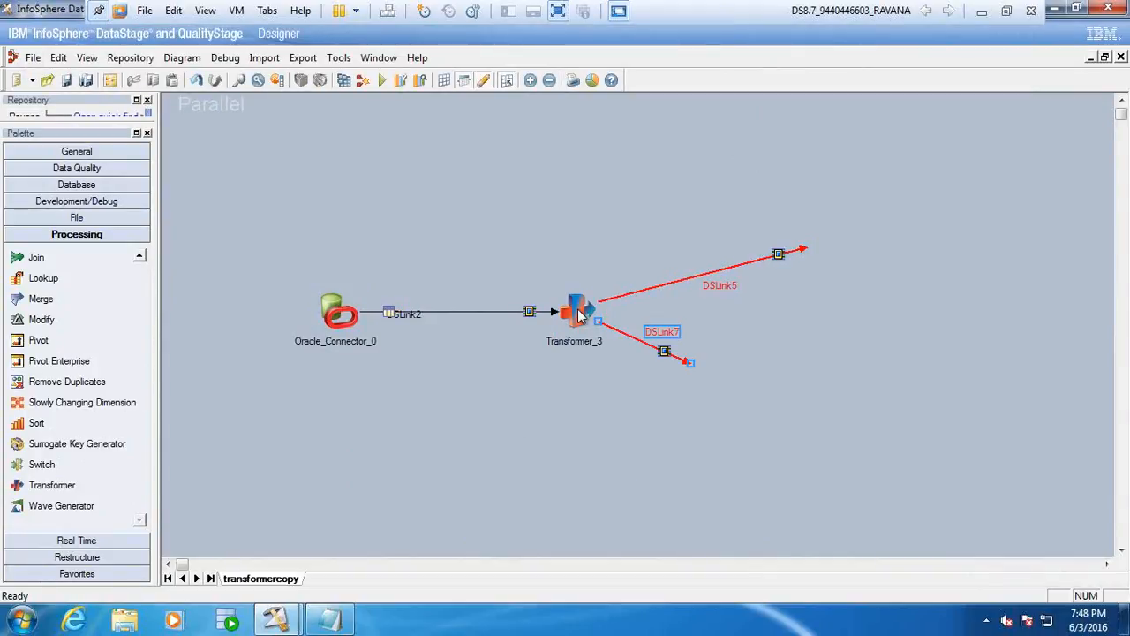
left_click_drag(577, 323, 621, 430)
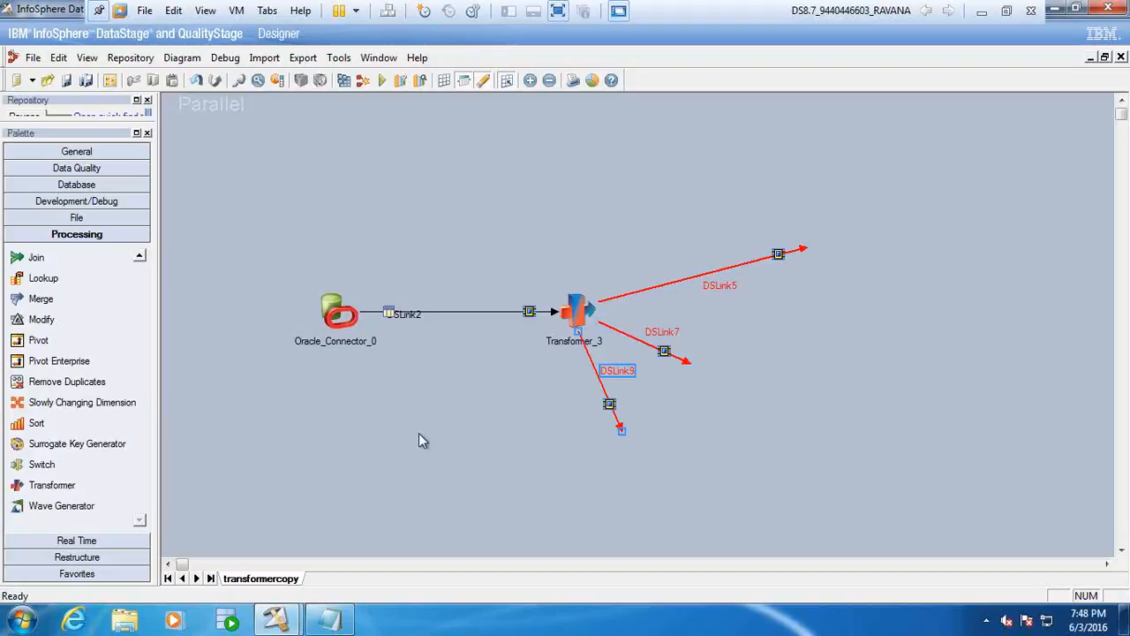
Step: Place three Sequential File stages near the ends of the Transformer's output links
left_click(75, 186)
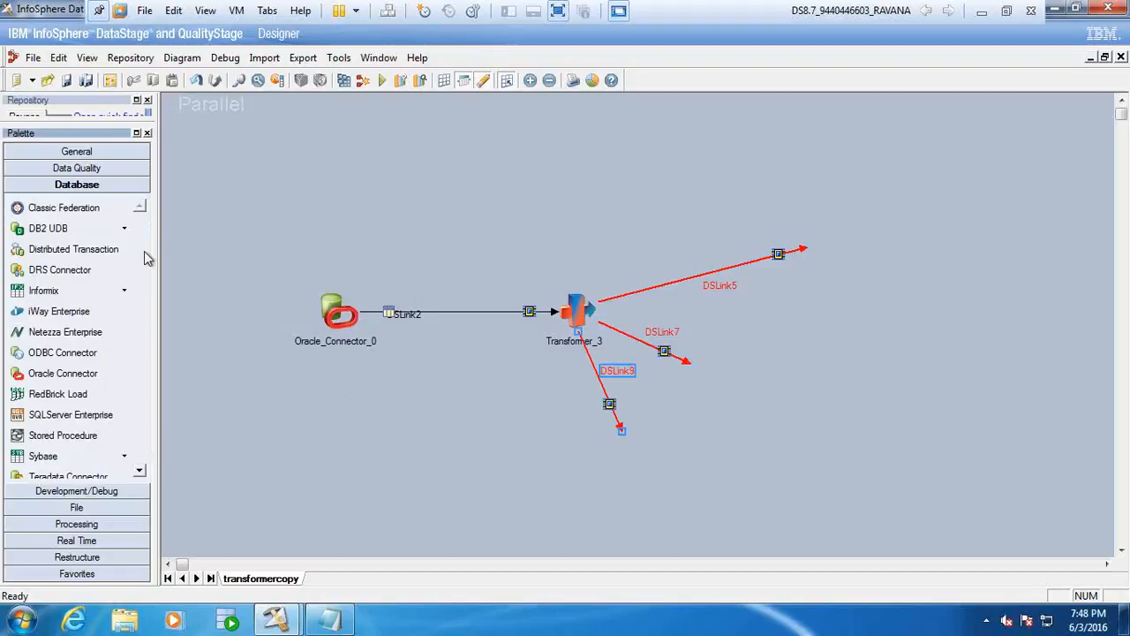
left_click(104, 156)
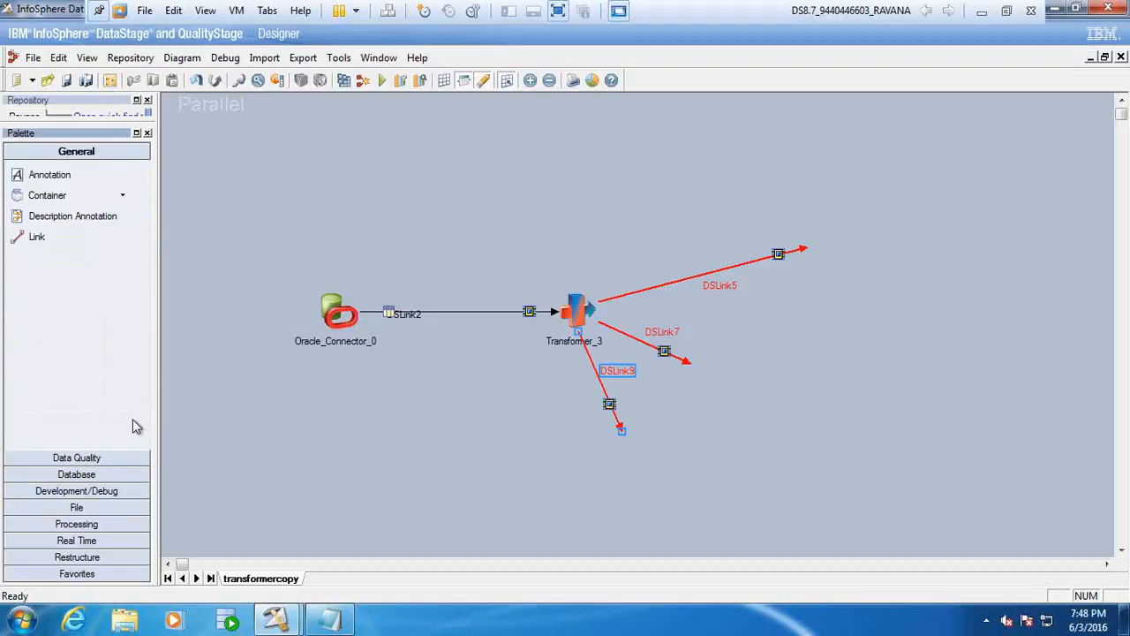
left_click(103, 506)
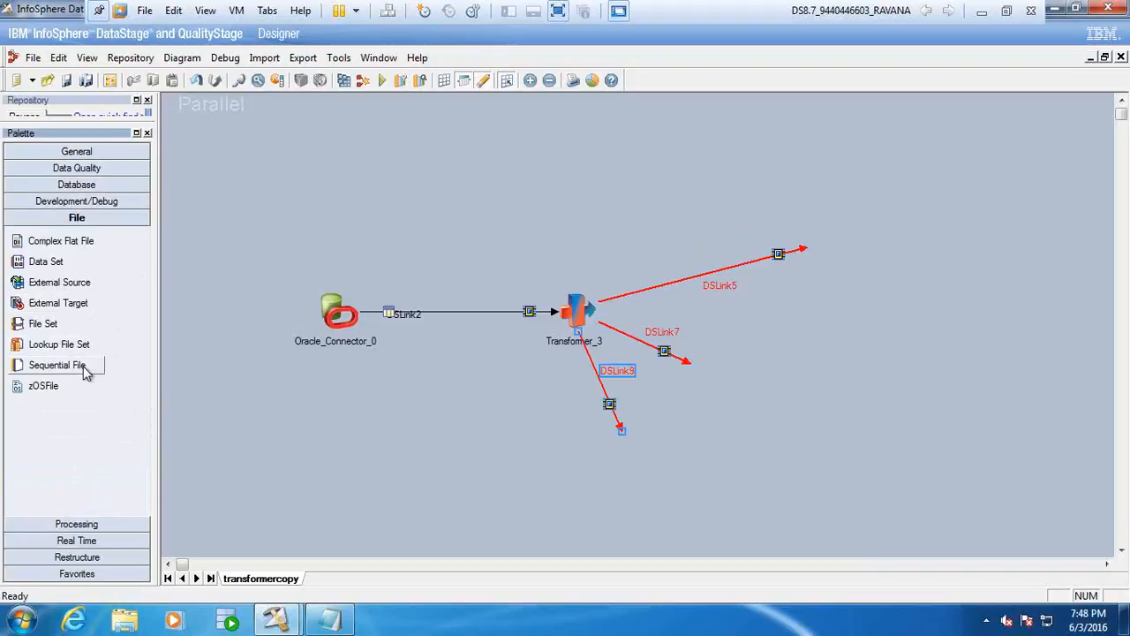
left_click_drag(82, 371, 635, 450)
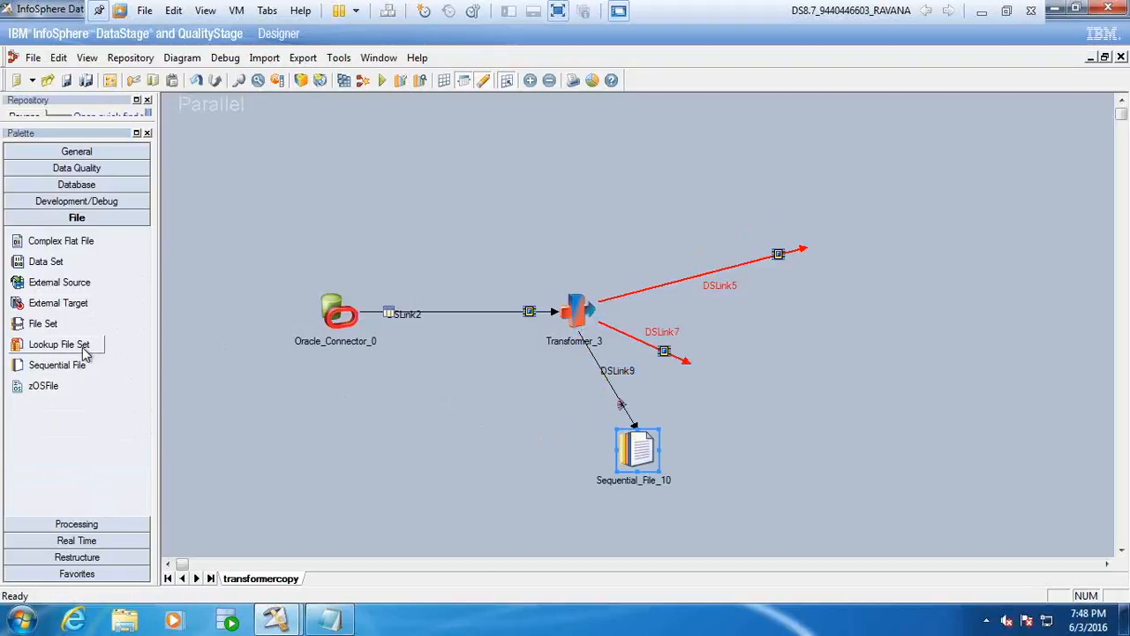
left_click_drag(80, 366, 696, 373)
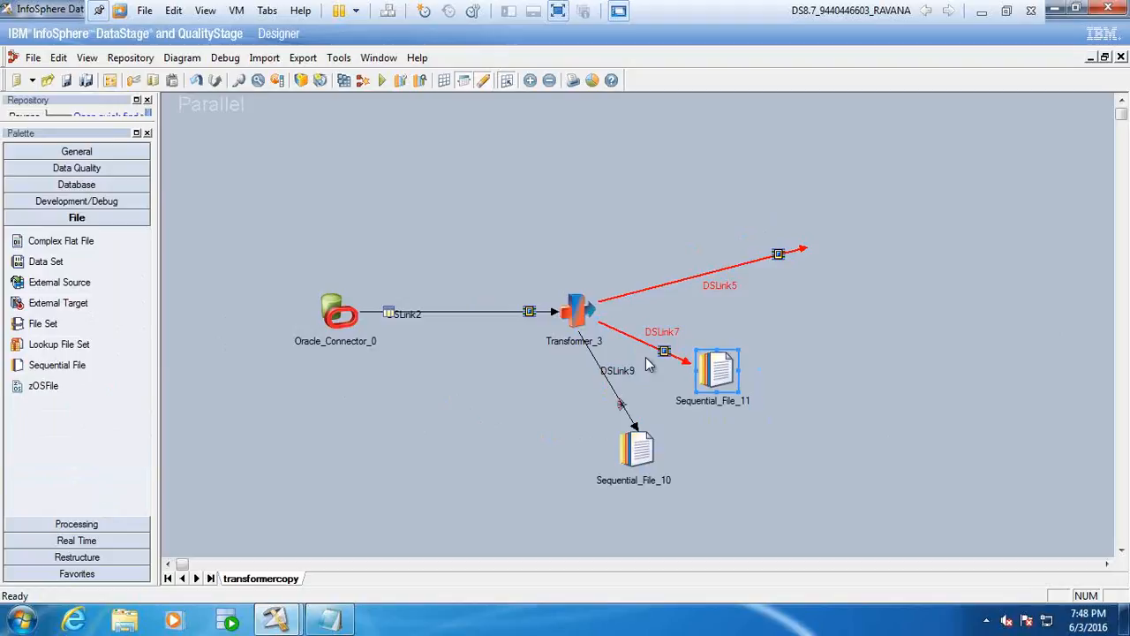
left_click_drag(76, 364, 712, 220)
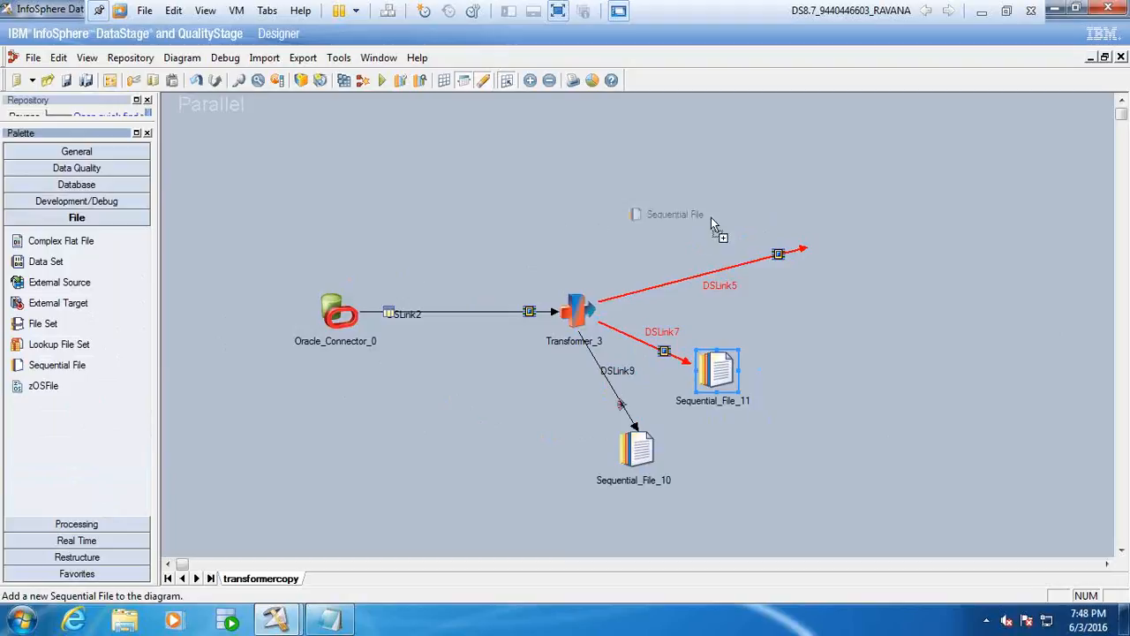
left_click(876, 244)
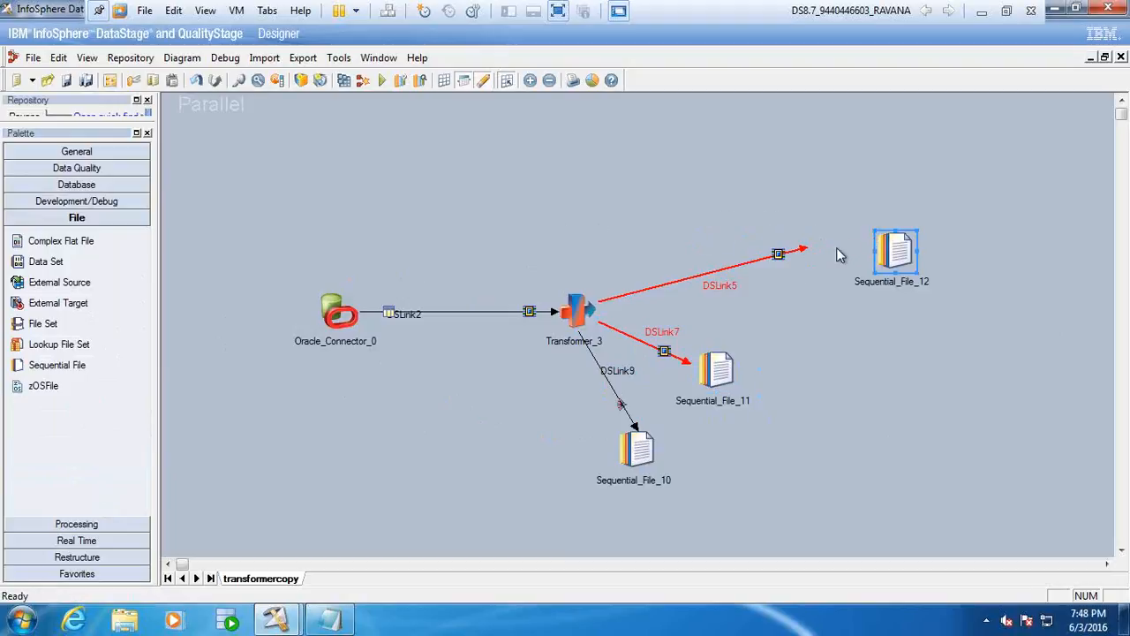
Step: Move the upper and middle Sequential File stages closer to their link ends, and check the upper stage's properties
left_click_drag(881, 247, 816, 246)
left_click_drag(720, 370, 696, 372)
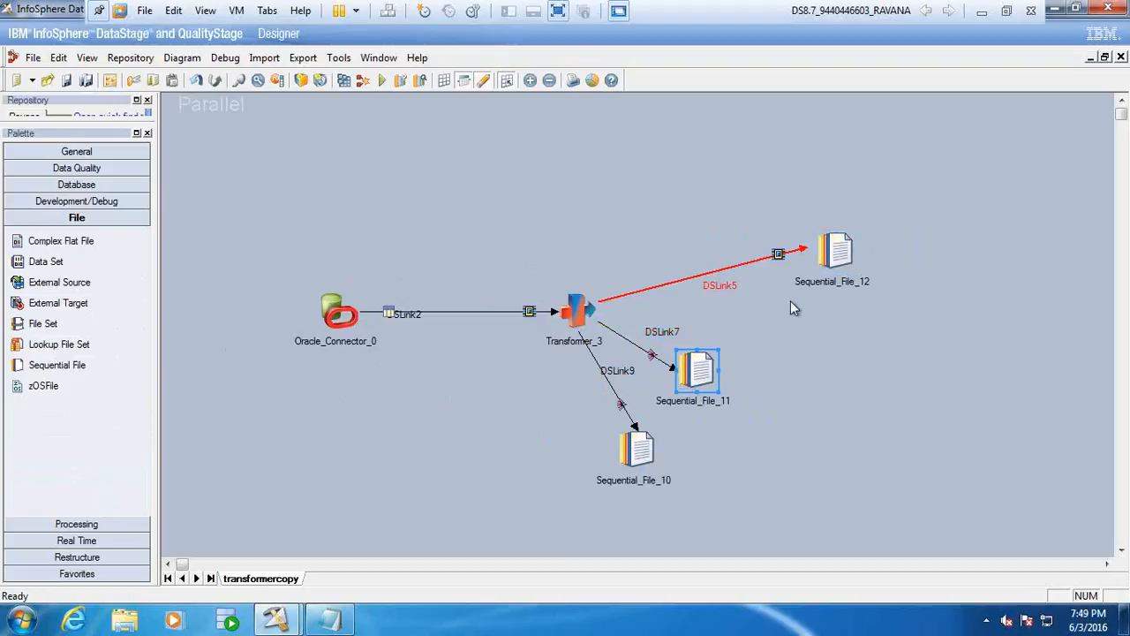
left_click(831, 246)
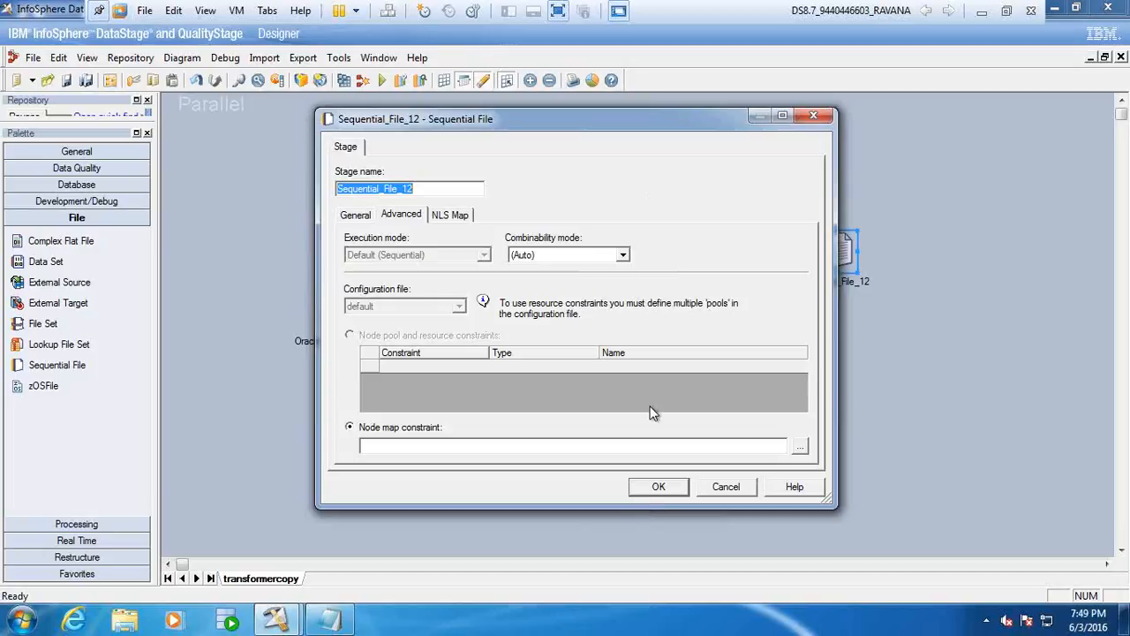
left_click(658, 488)
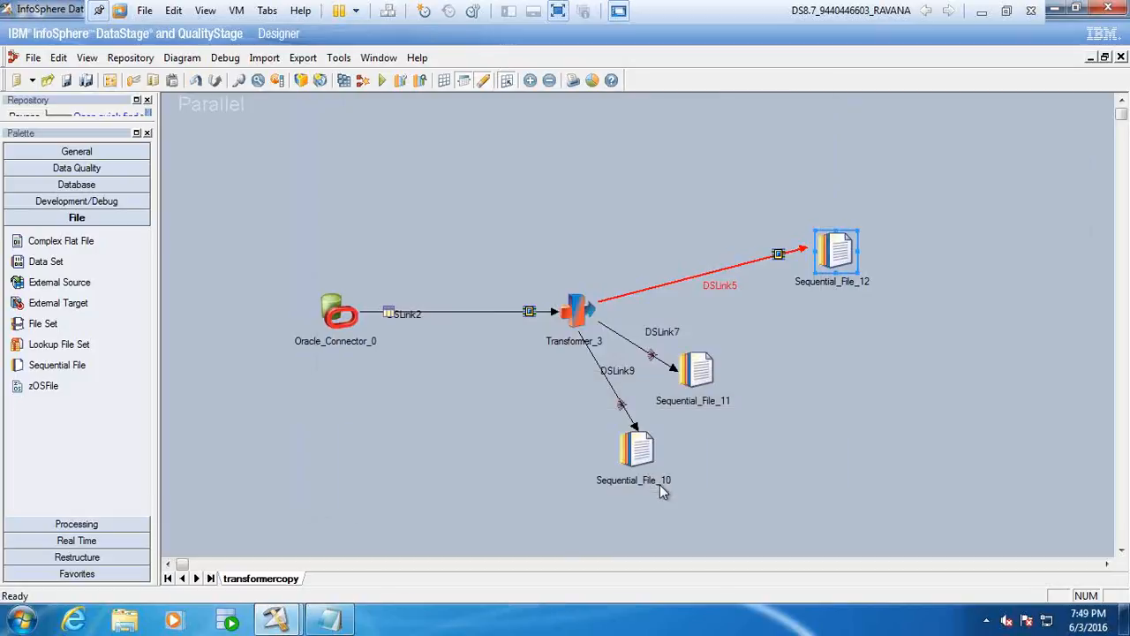
Step: Set the target file of the lowest Sequential File stage to C:\Files\a1.txt
double_click(641, 437)
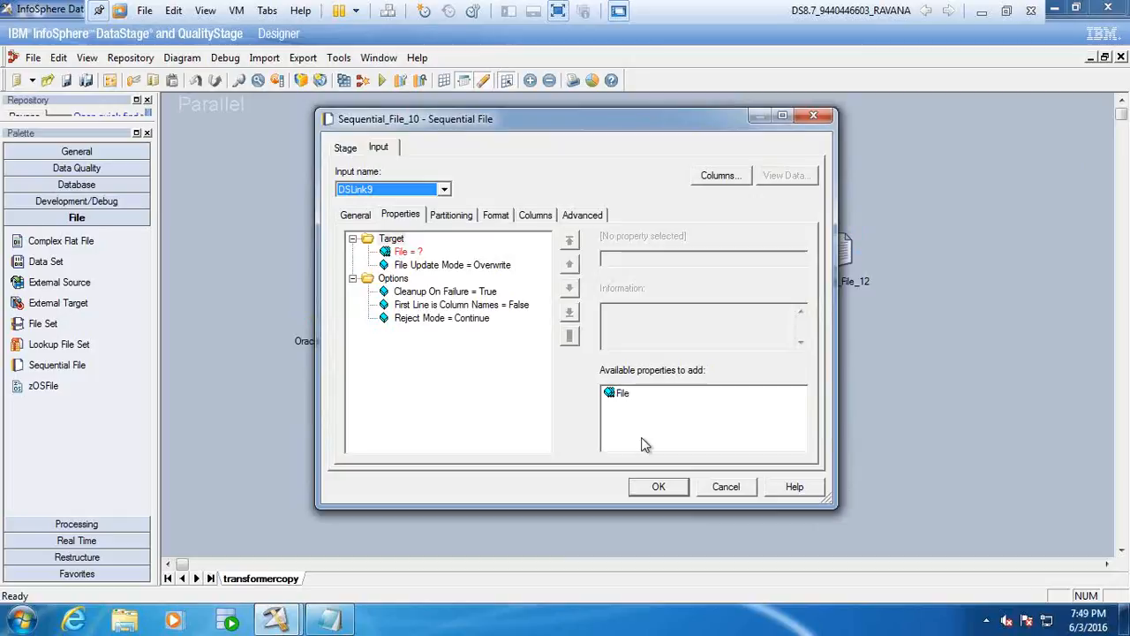
left_click(413, 252)
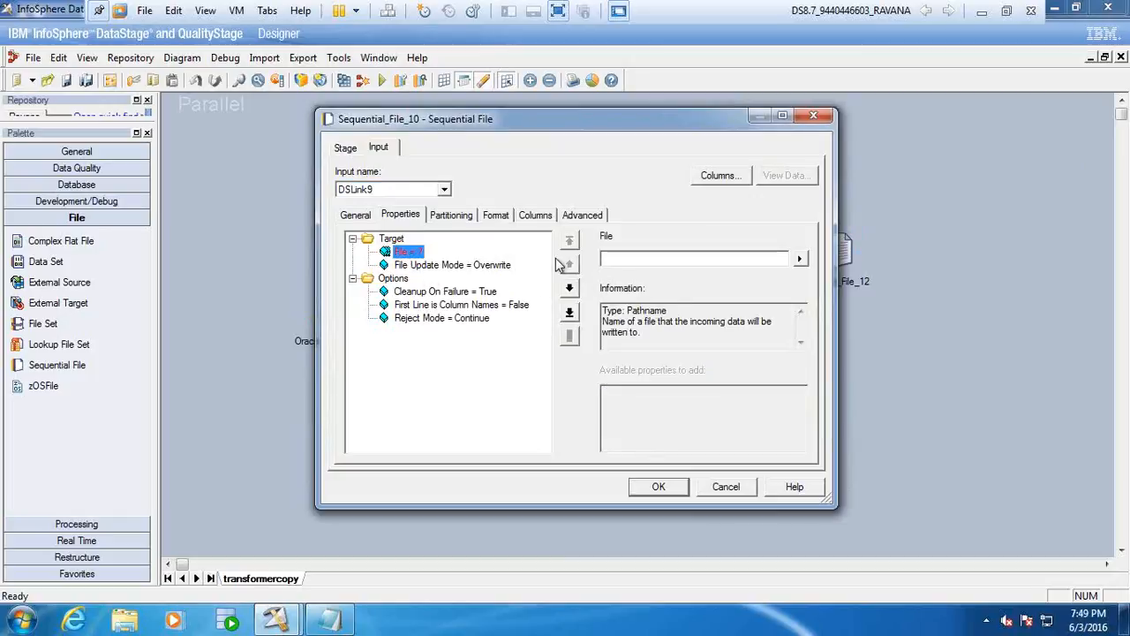
left_click(612, 260)
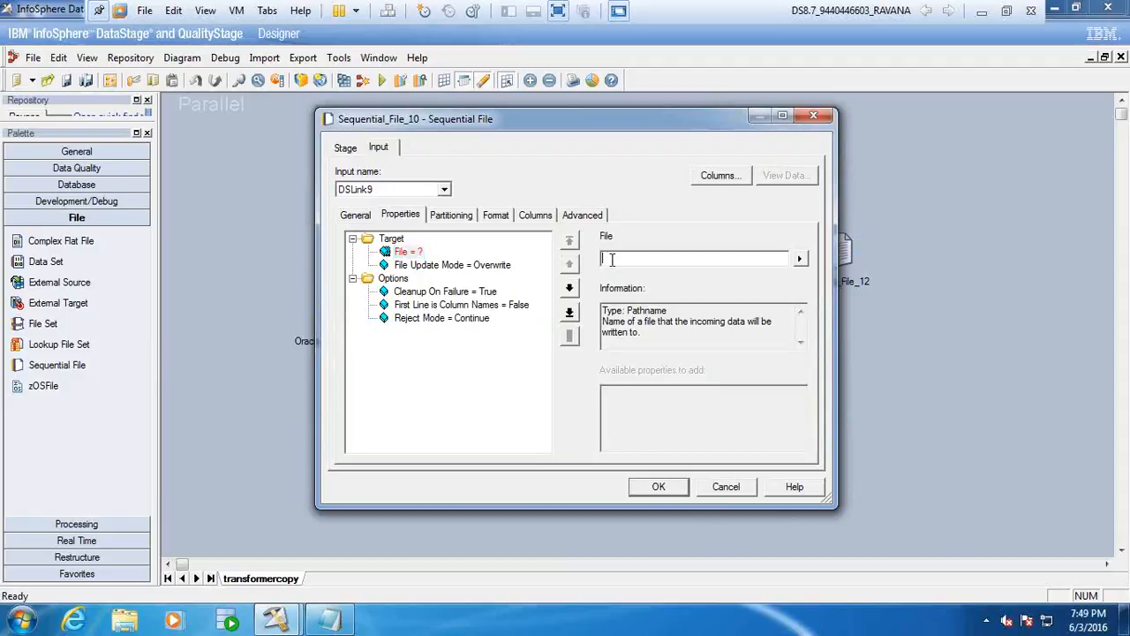
type("C:\\Files\\")
type("a1.txt")
key("Return")
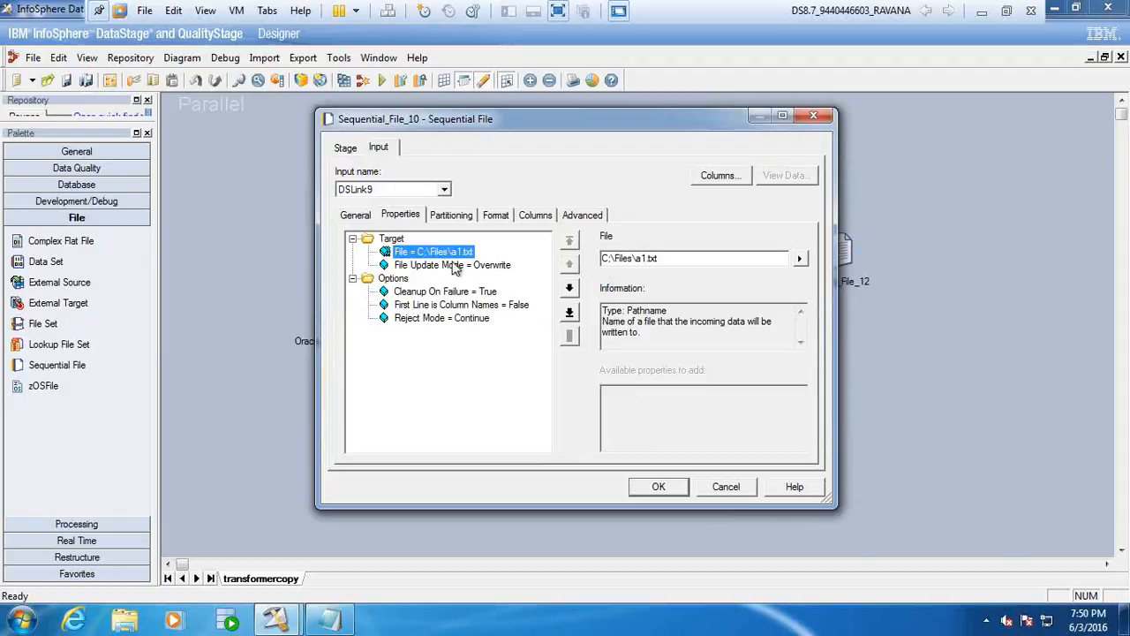
Step: Review the First Line is Column Names option and column definitions of the lowest Sequential File stage, and accept its settings
left_click(465, 306)
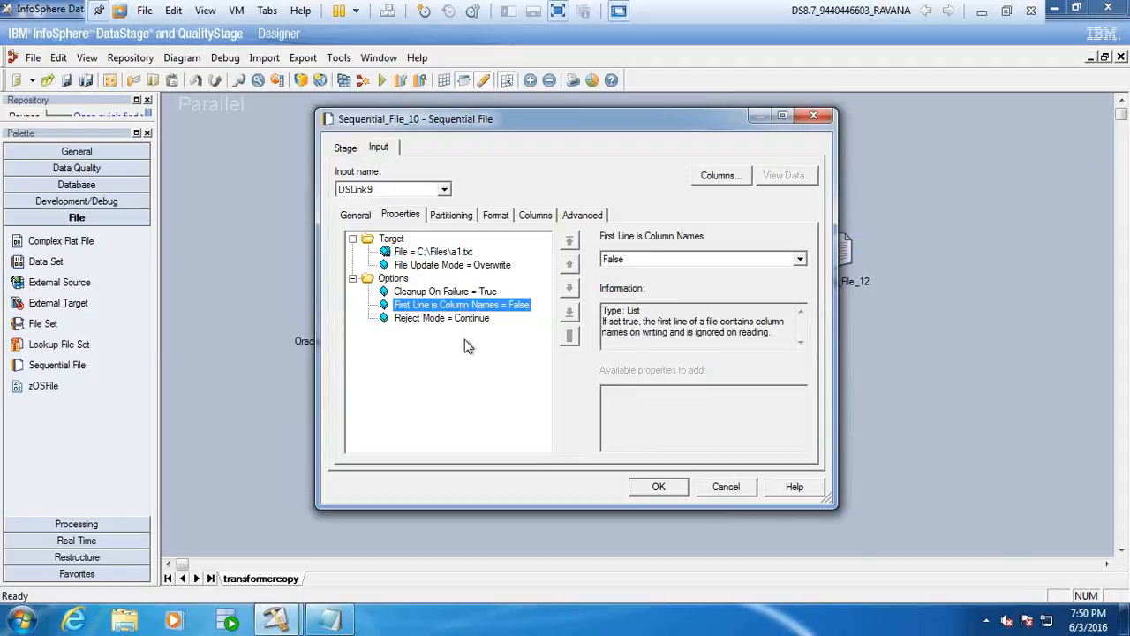
left_click(381, 152)
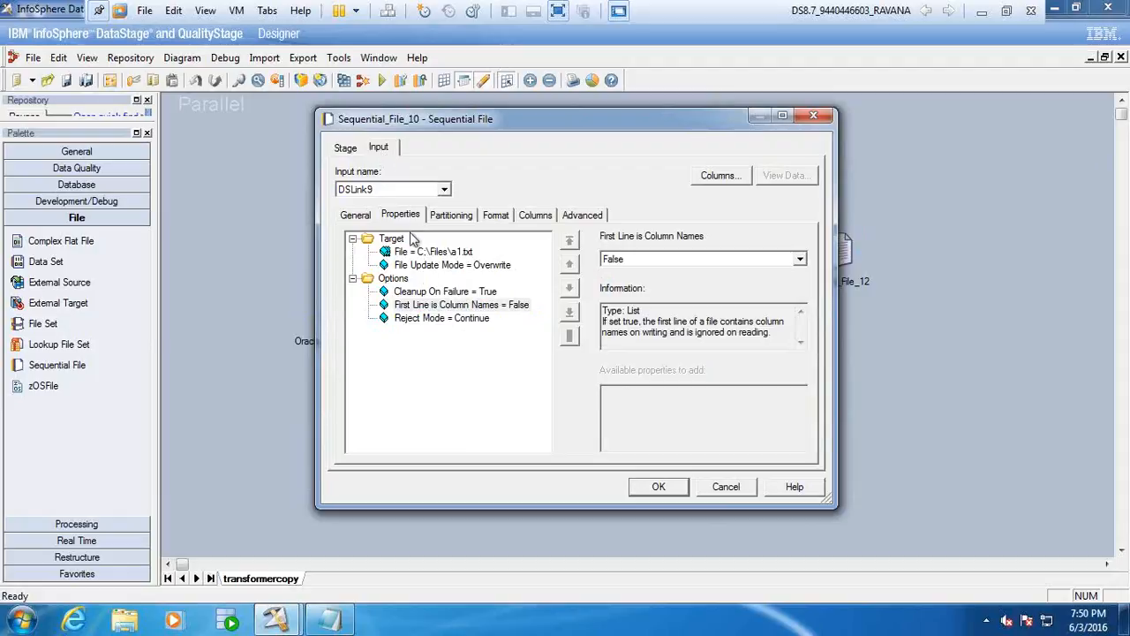
left_click(527, 219)
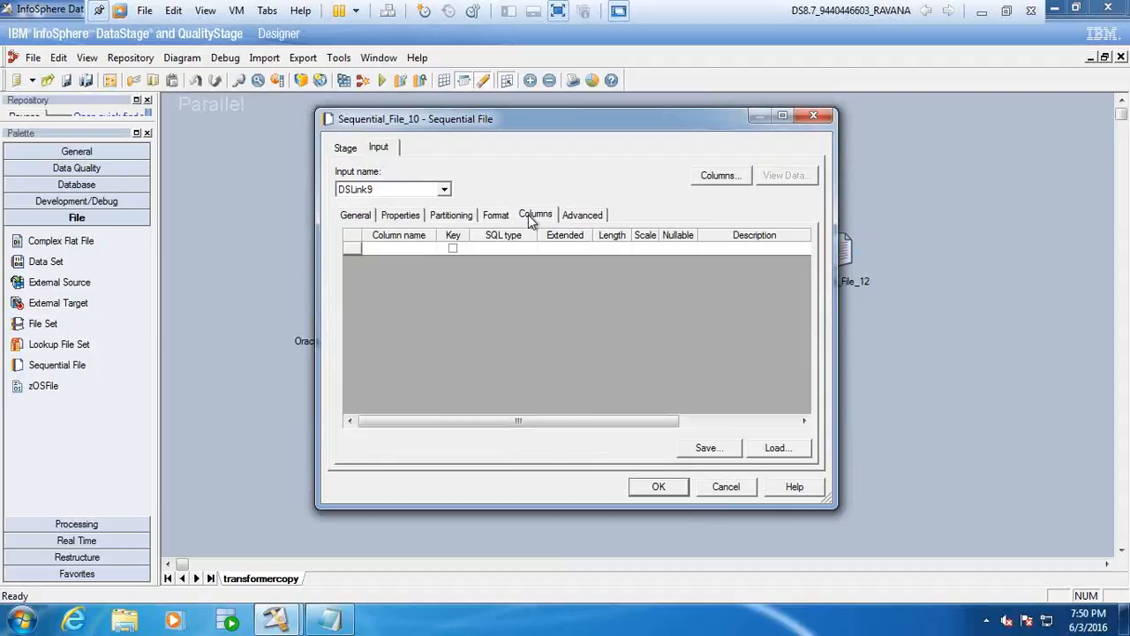
left_click(382, 250)
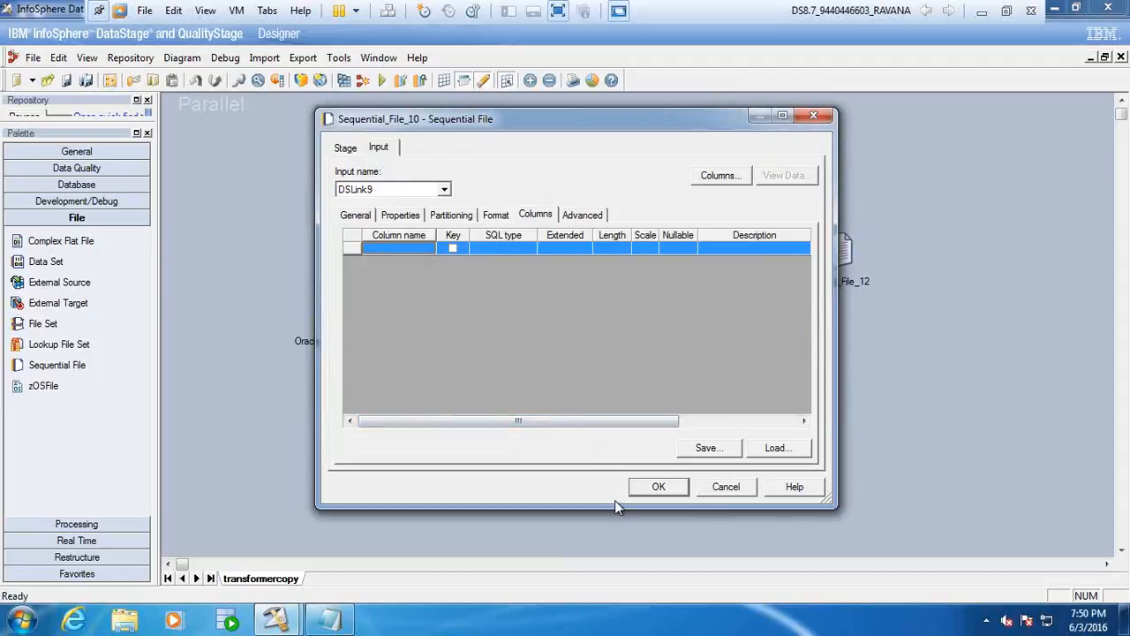
left_click(658, 487)
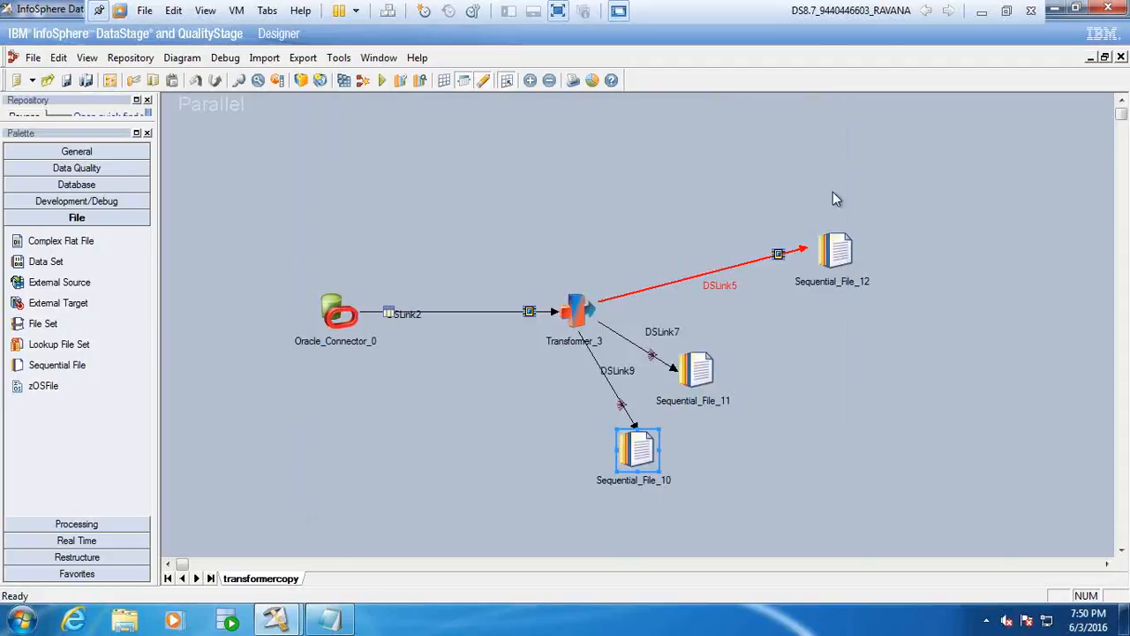
Step: Set the target file of the middle Sequential File stage to C:\Files\b1.txt
double_click(703, 365)
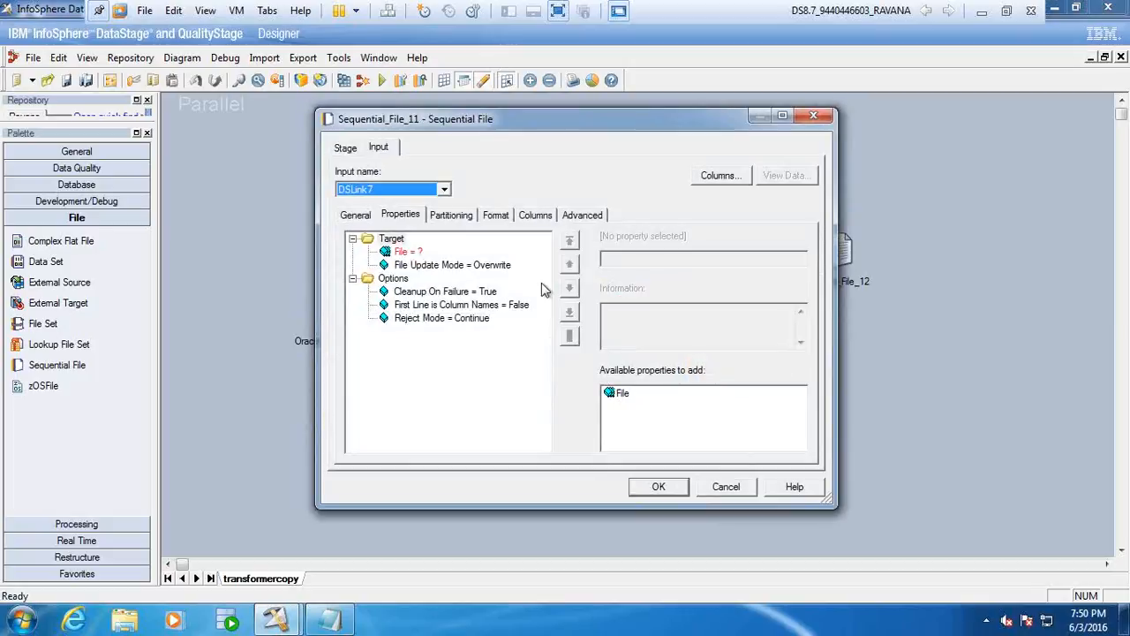
left_click(406, 252)
left_click(614, 256)
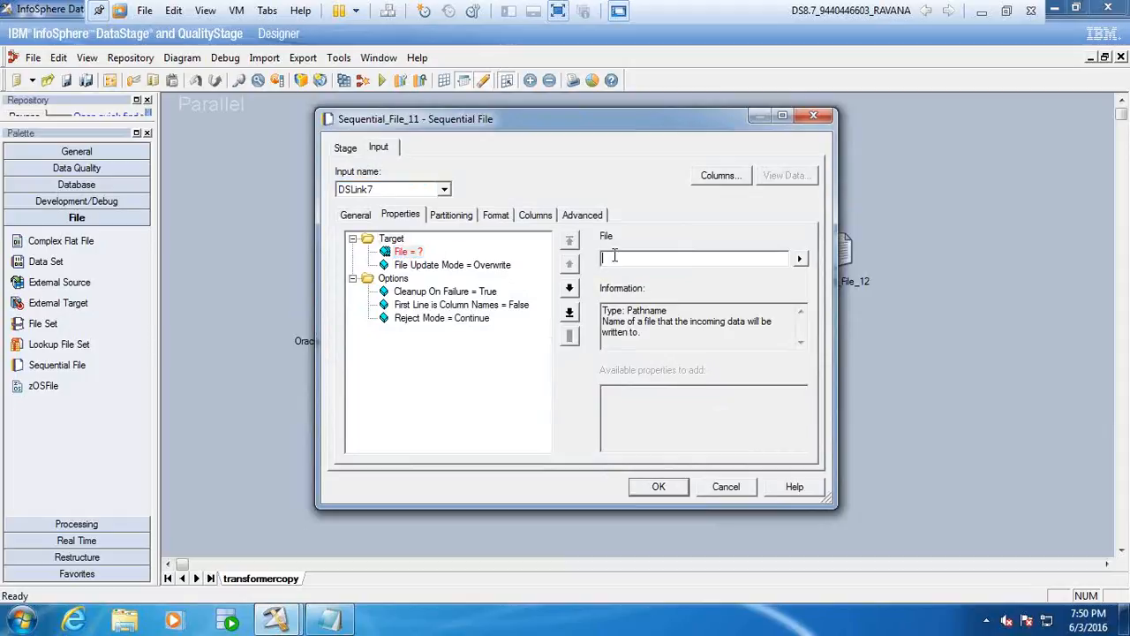
type("C:\\Files\\b1.txt")
key("Return")
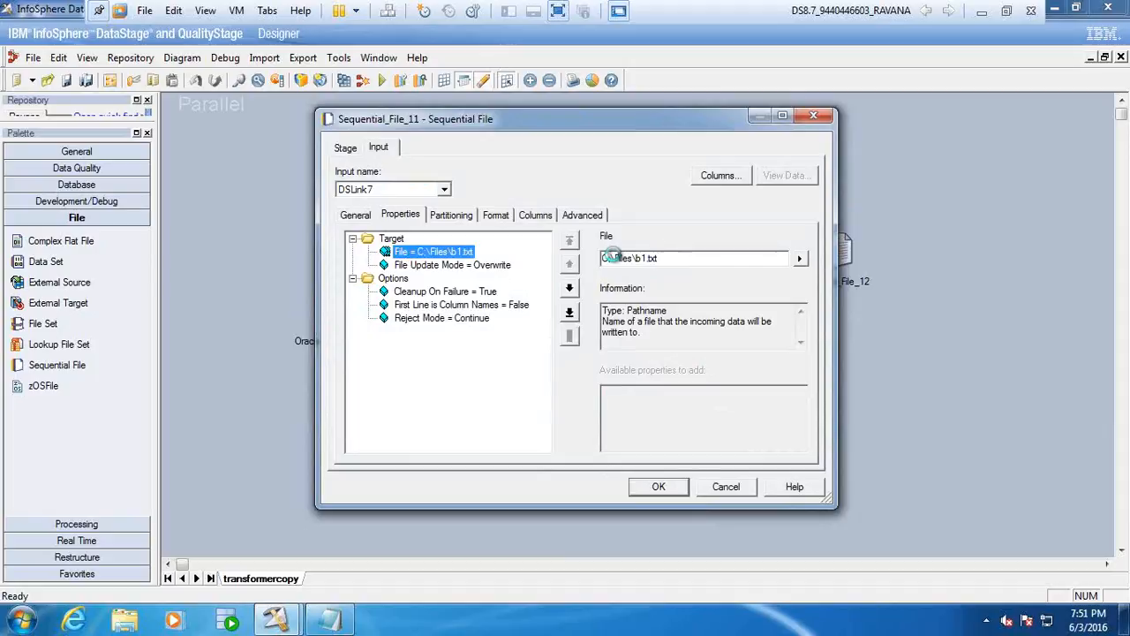
left_click(653, 489)
Step: Attach the upper Sequential File stage to the loose end of the Transformer's output link DSLink5
left_click(830, 253)
double_click(830, 253)
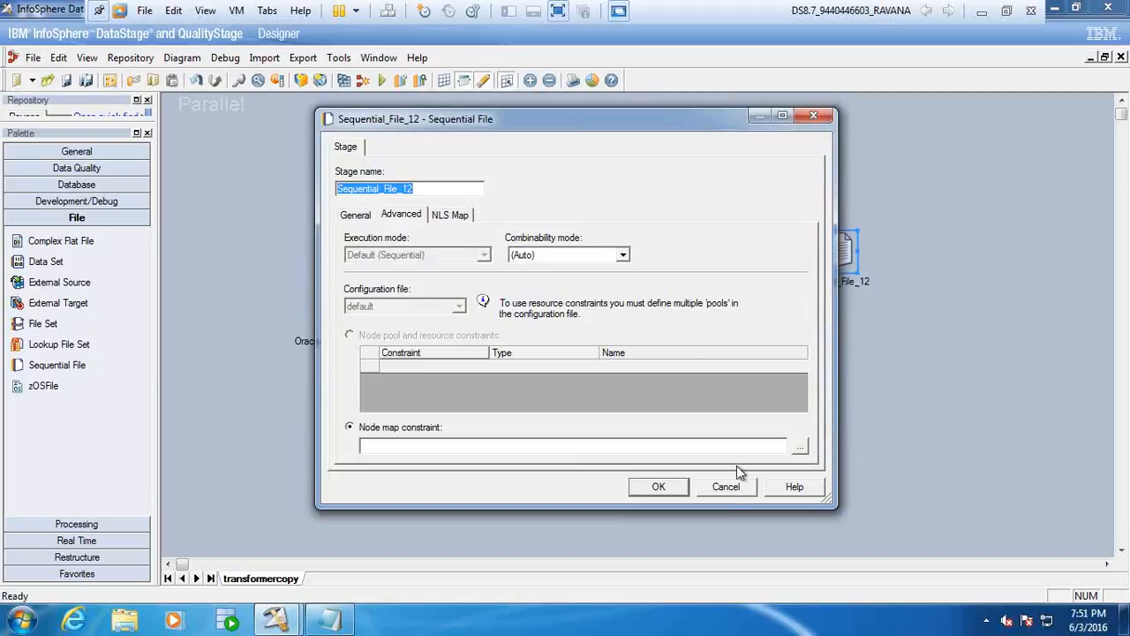
left_click(725, 486)
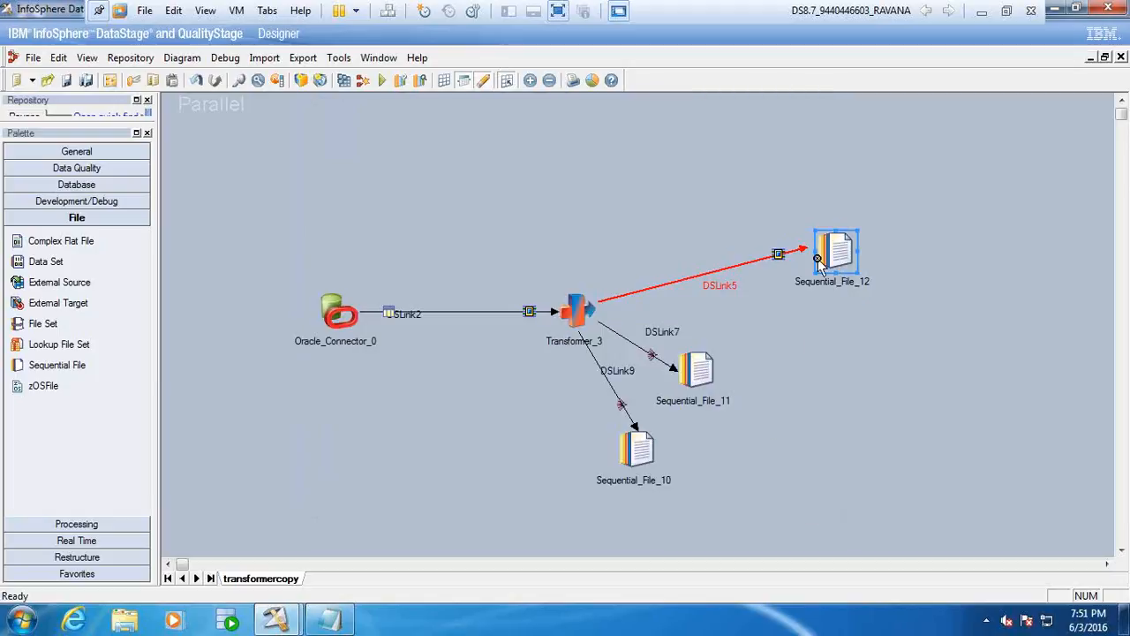
left_click_drag(830, 247, 795, 247)
Step: Set the target file of the upper Sequential File stage to C:\Files\c1.txt
double_click(796, 247)
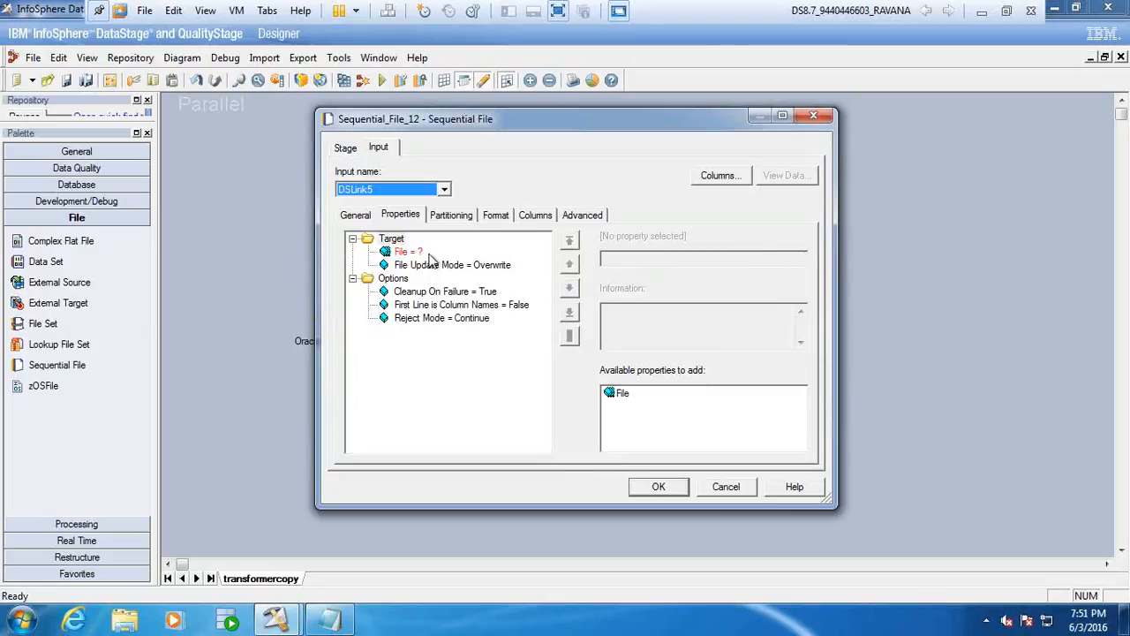
left_click(406, 252)
left_click(610, 256)
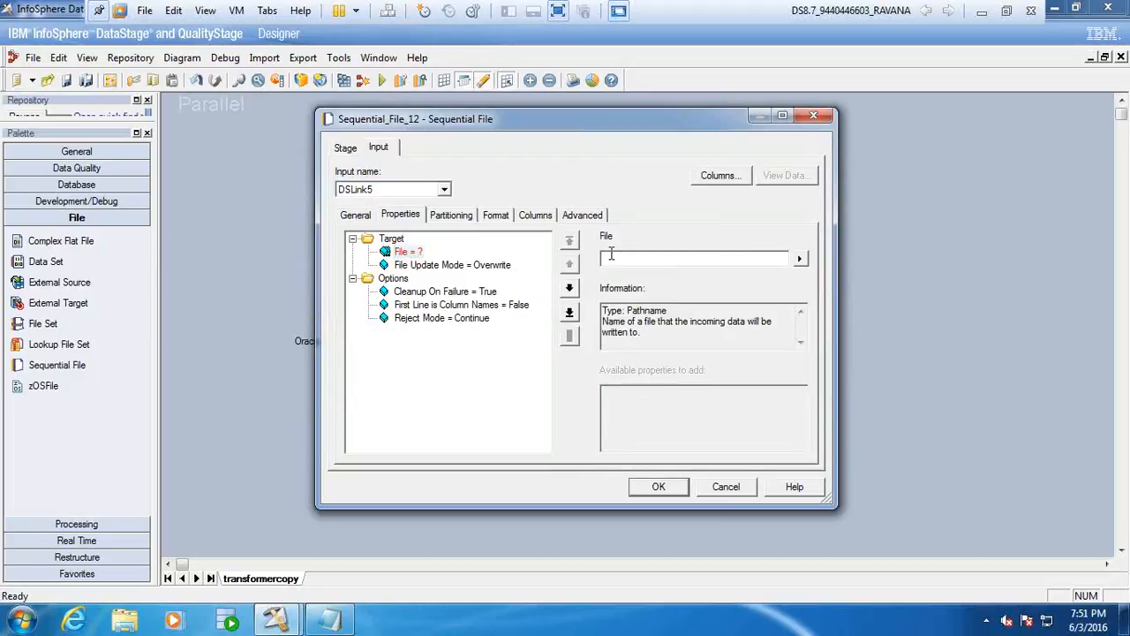
type("C:\\Files\\c1.txt")
key("Return")
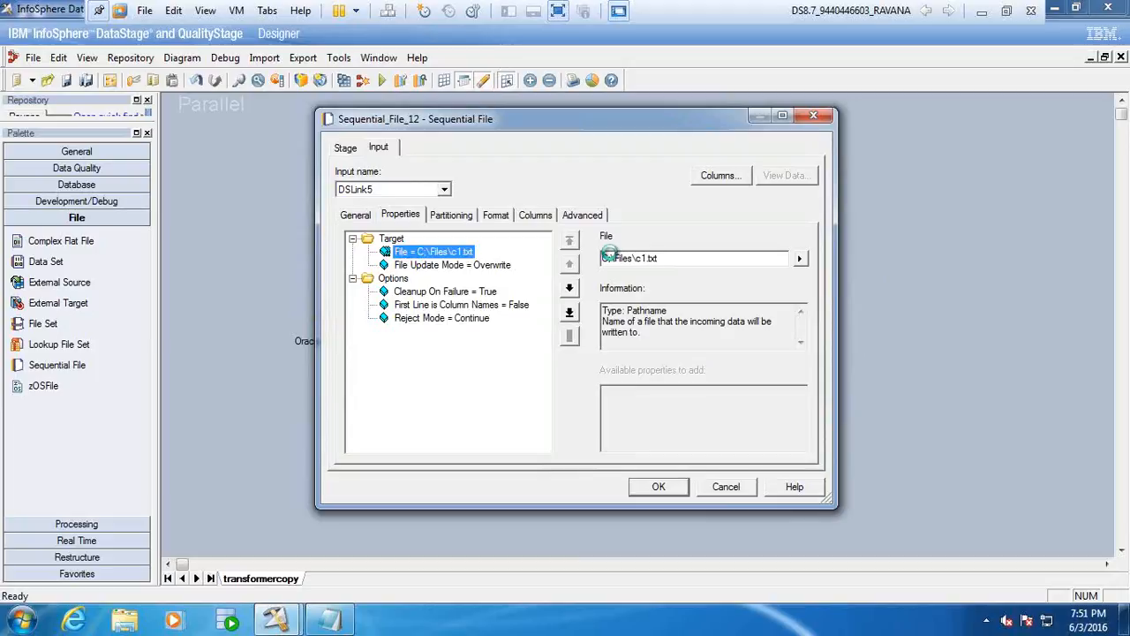
left_click(658, 487)
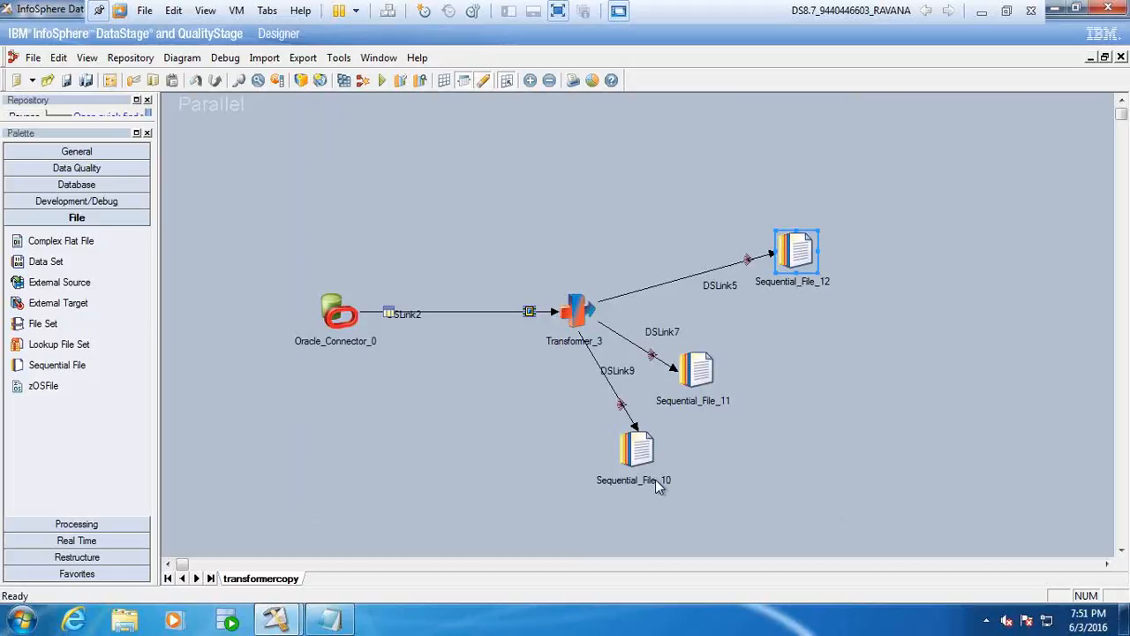
Step: Map all DSLink2 input columns in the Transformer to the outputs DSLink5, DSLink7 and DSLink9
left_click(576, 305)
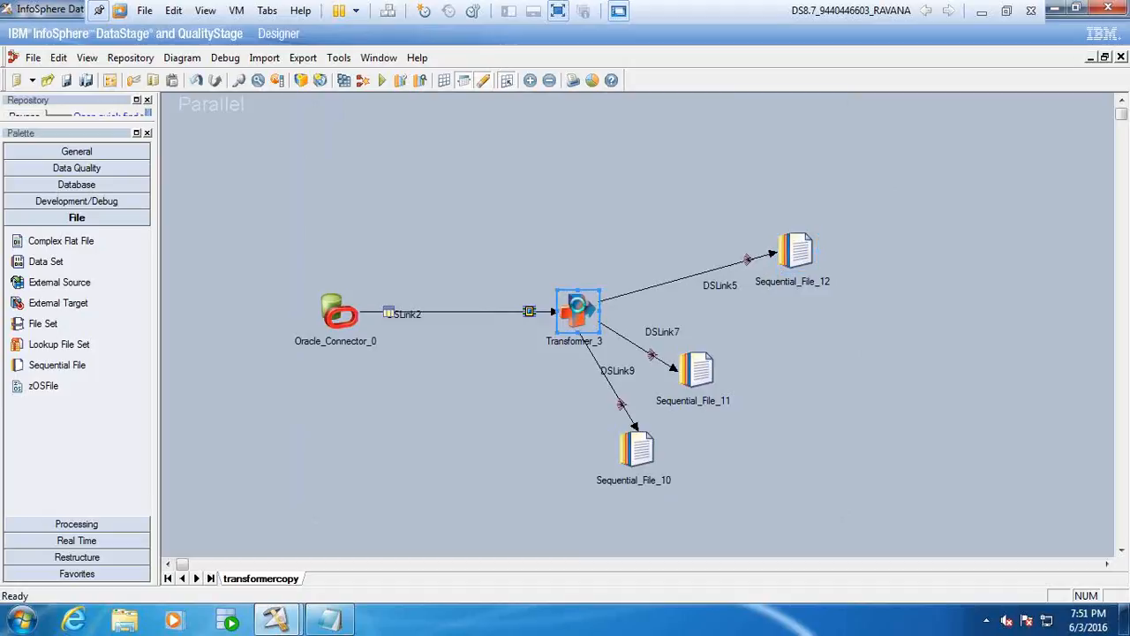
double_click(578, 307)
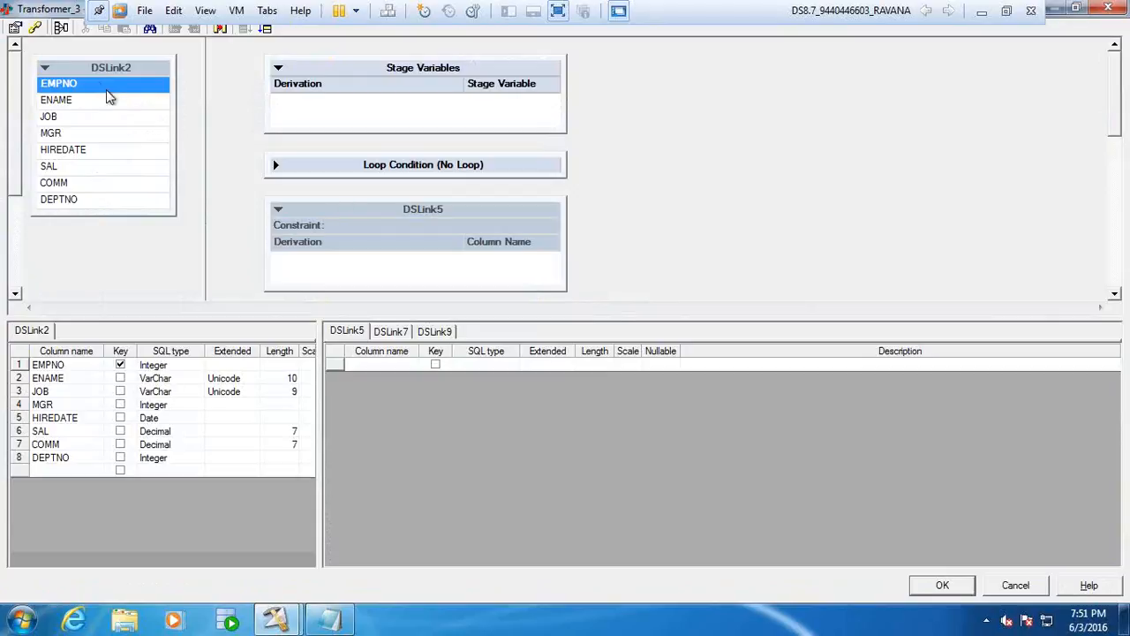
left_click_drag(96, 70, 369, 262)
left_click(404, 333)
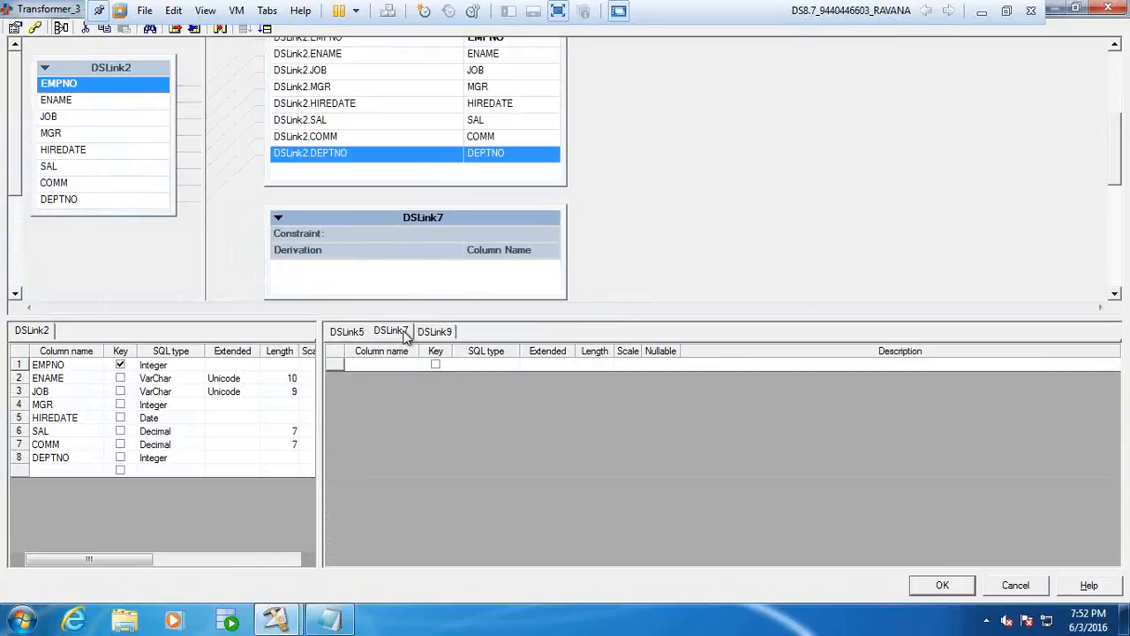
left_click(120, 64)
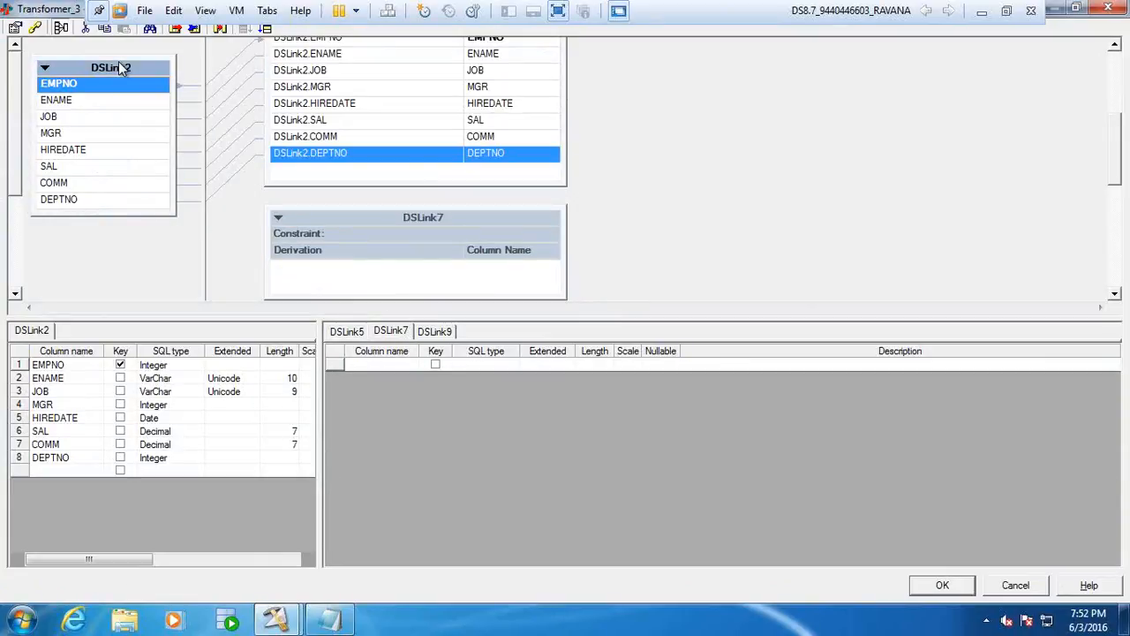
left_click_drag(107, 66, 407, 282)
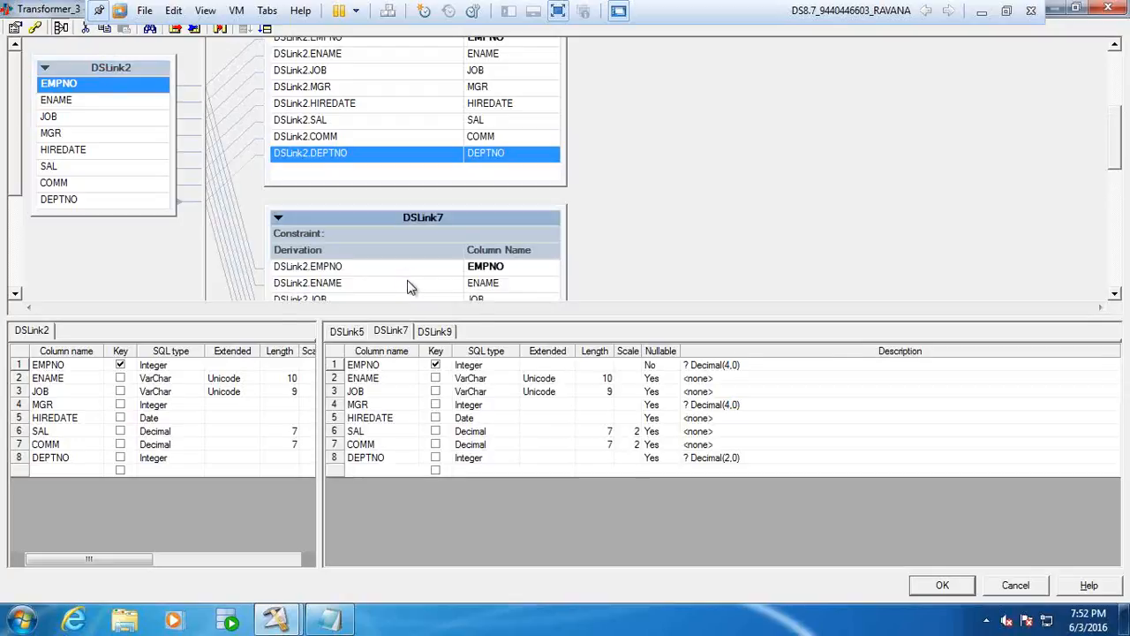
left_click(437, 331)
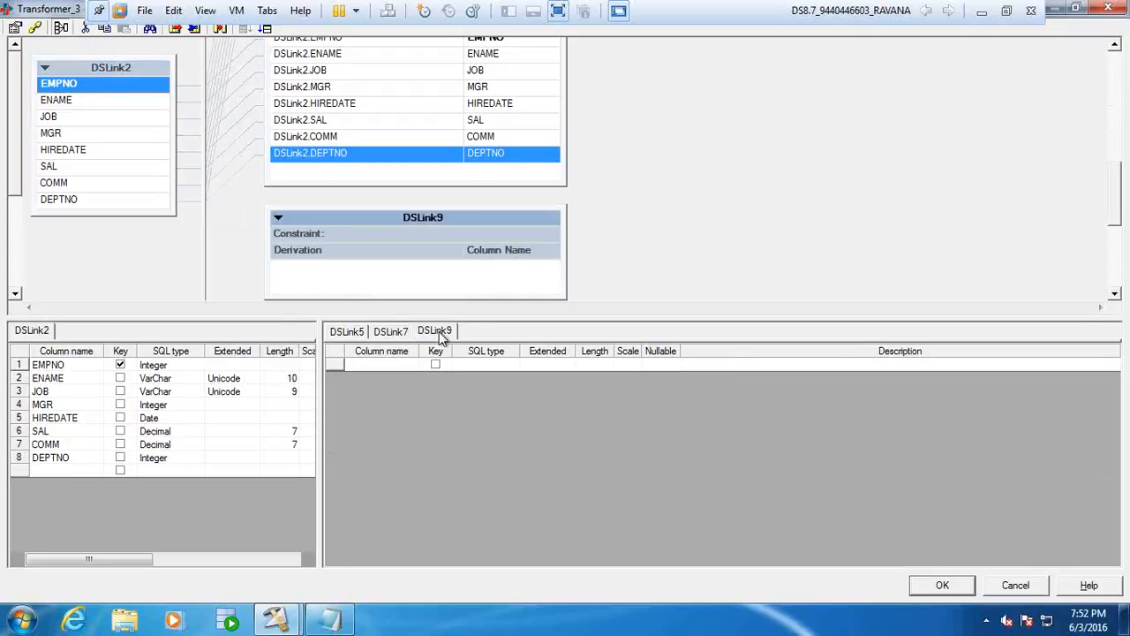
left_click(104, 69)
left_click_drag(102, 69, 422, 269)
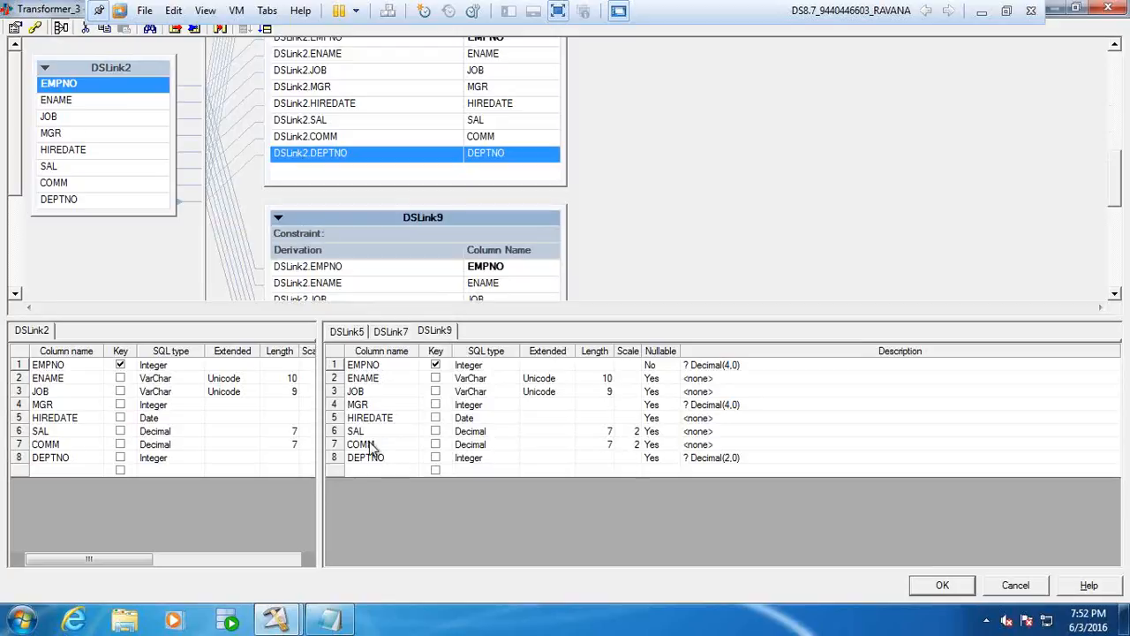
Step: Delete the SAL, COMM and DEPTNO columns from the Transformer output DSLink9
left_click(335, 430)
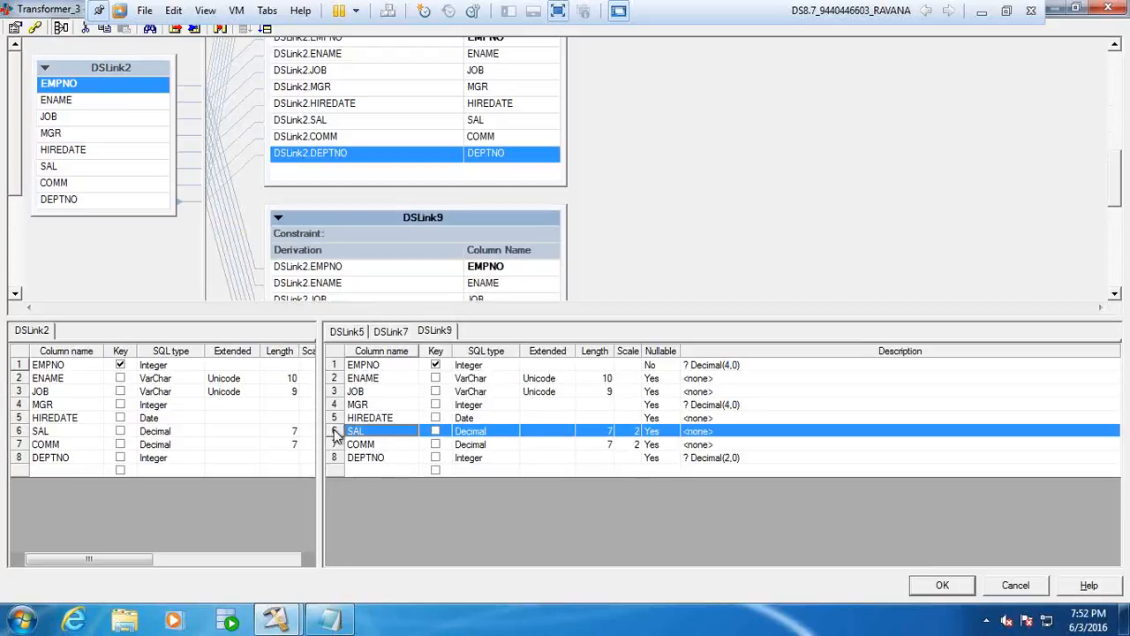
left_click(386, 459, "shift")
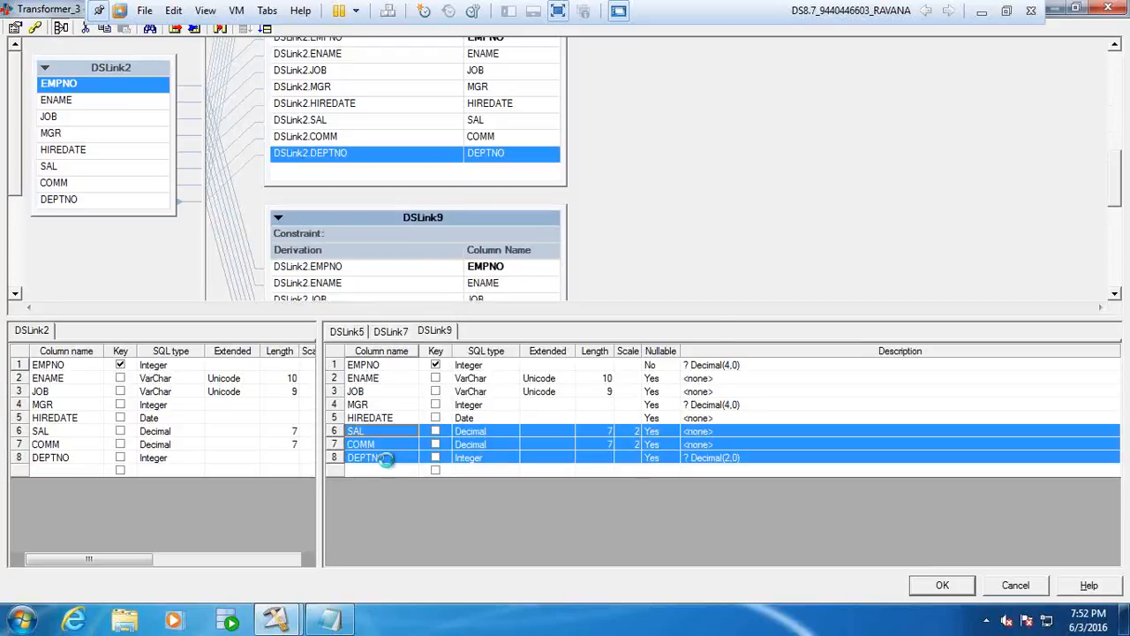
key("Delete")
left_click(584, 346)
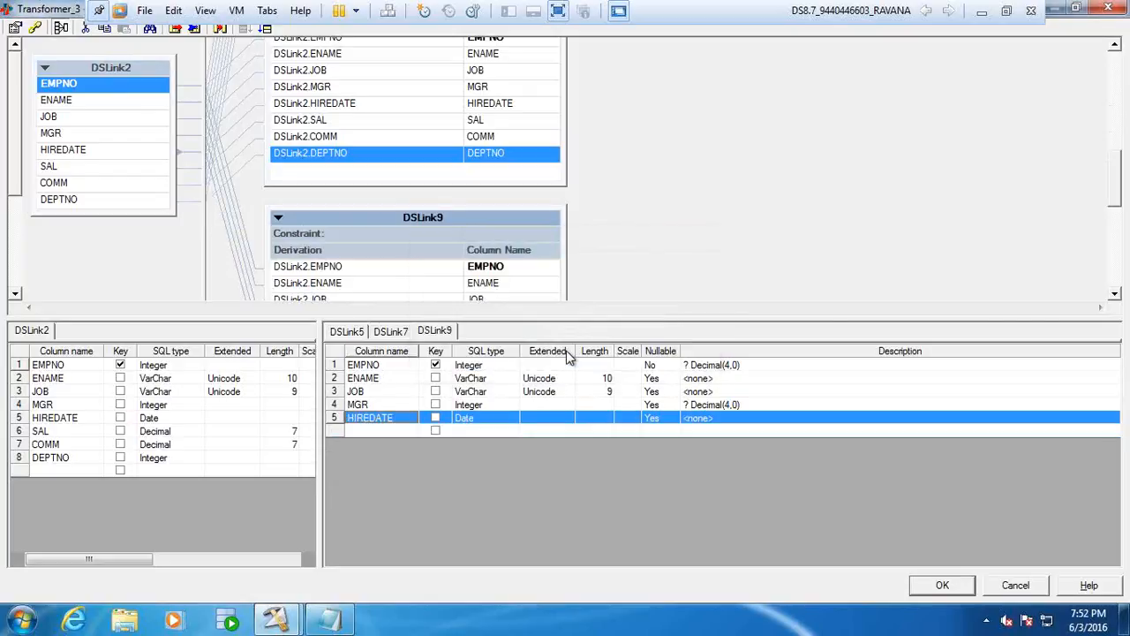
Step: Delete the EMPNO, ENAME, JOB and MGR columns from the Transformer output DSLink7
left_click(395, 331)
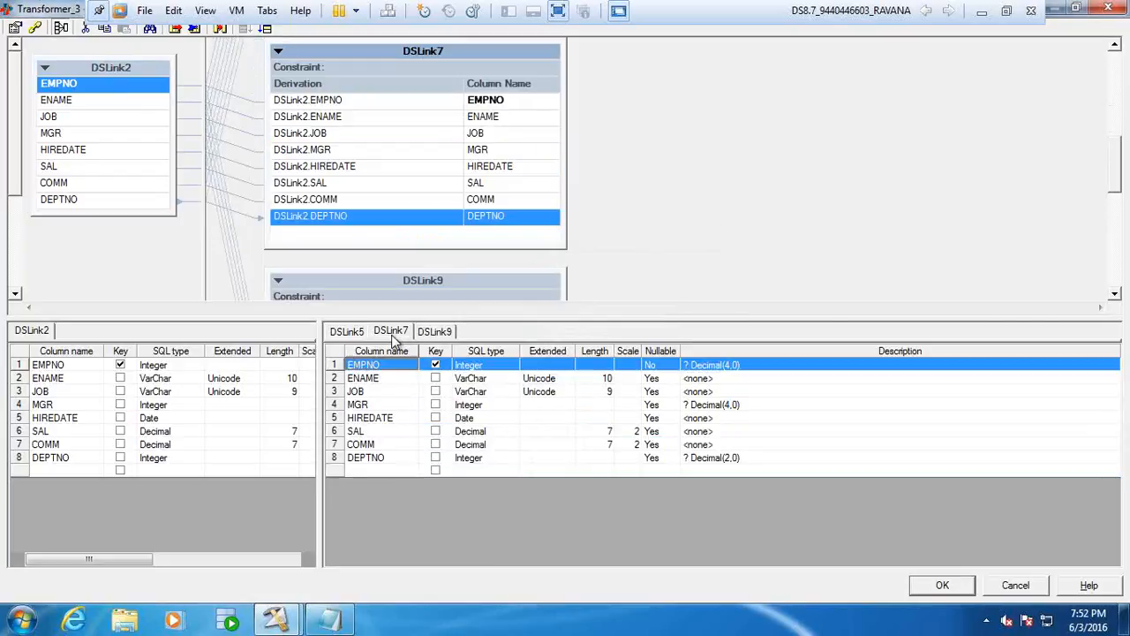
left_click(339, 404)
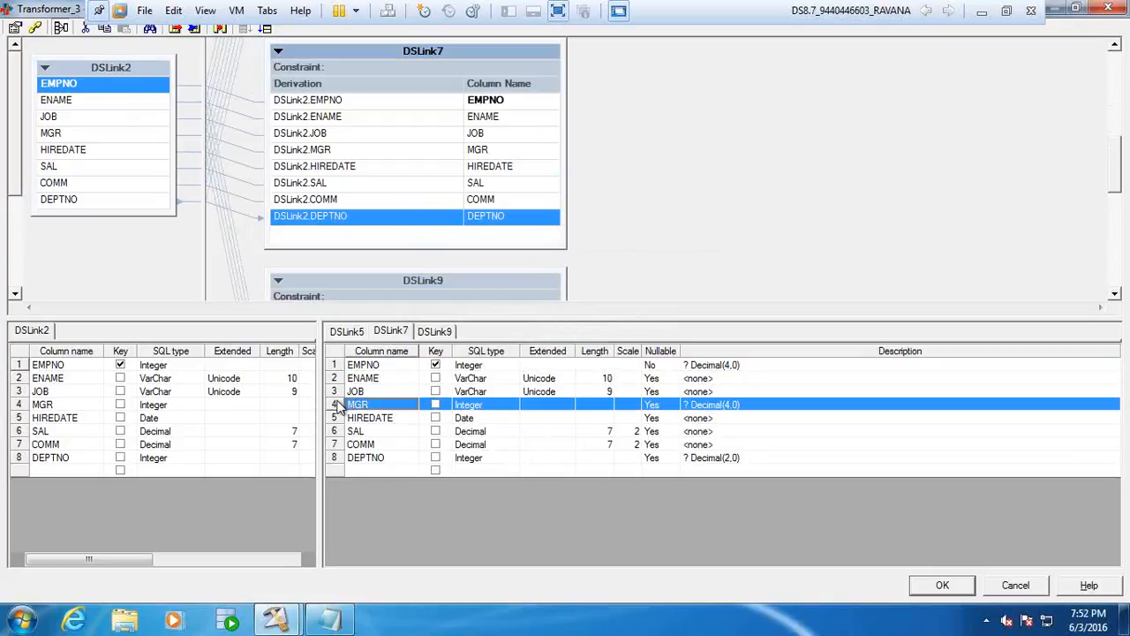
left_click(346, 366, "shift")
key("Delete")
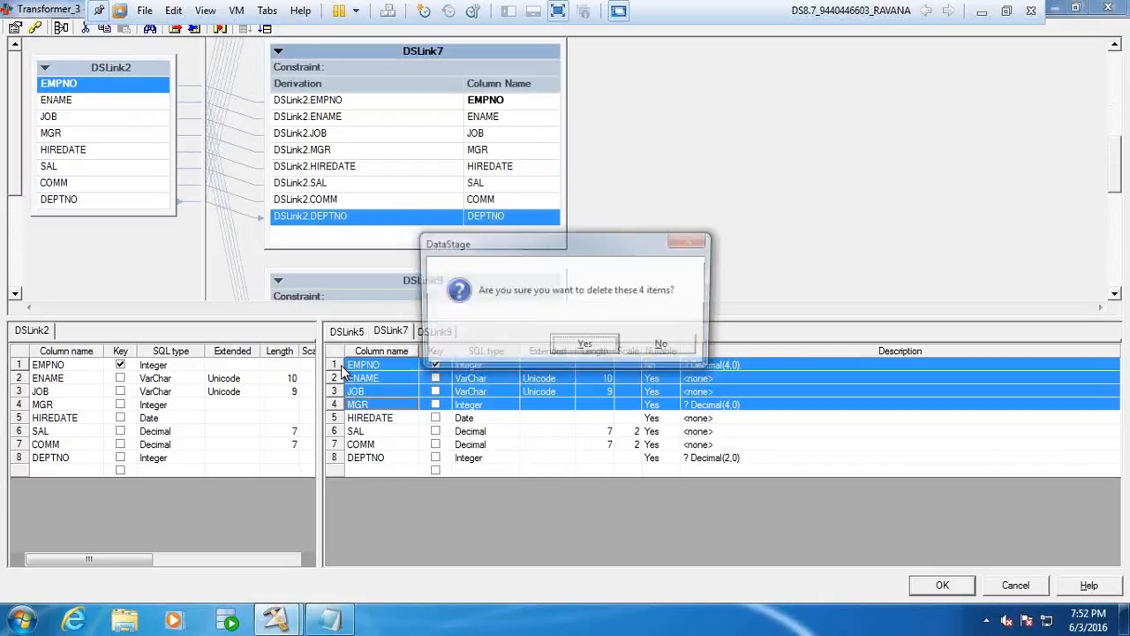
left_click(582, 346)
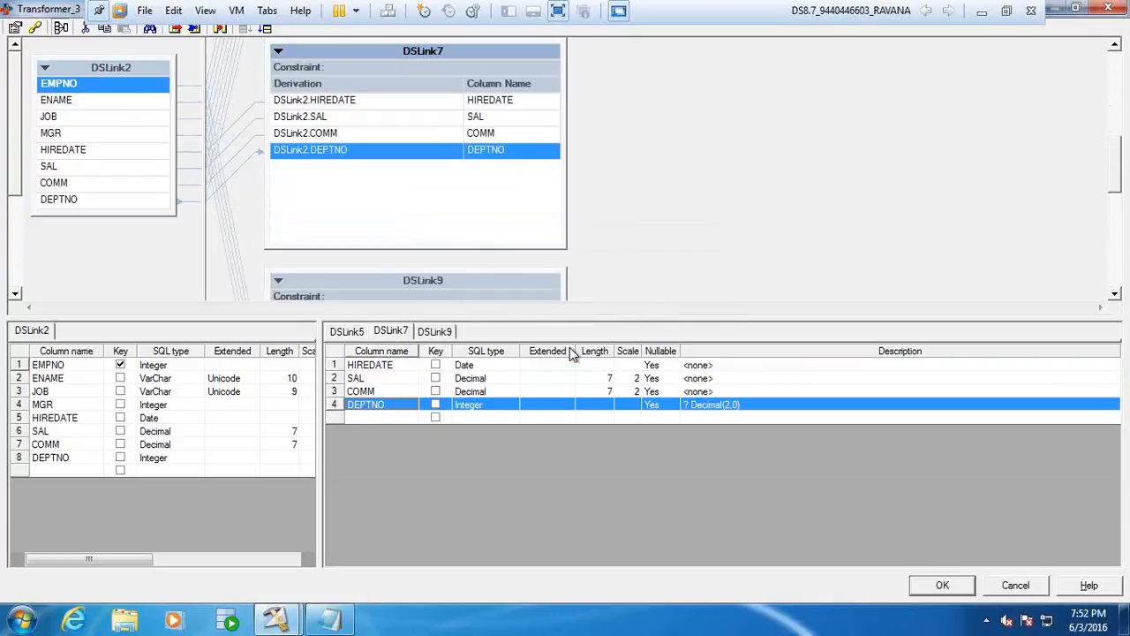
Step: Rename the EMPNO and ENAME columns of the Transformer output DSLink9 to eno and empname
left_click(346, 331)
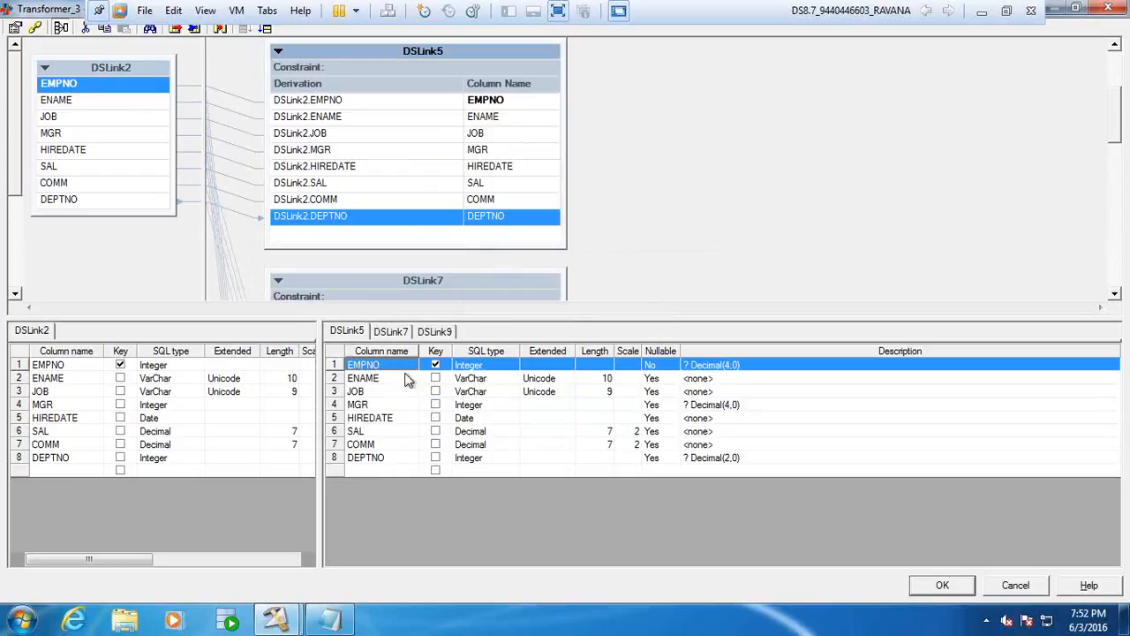
left_click(396, 333)
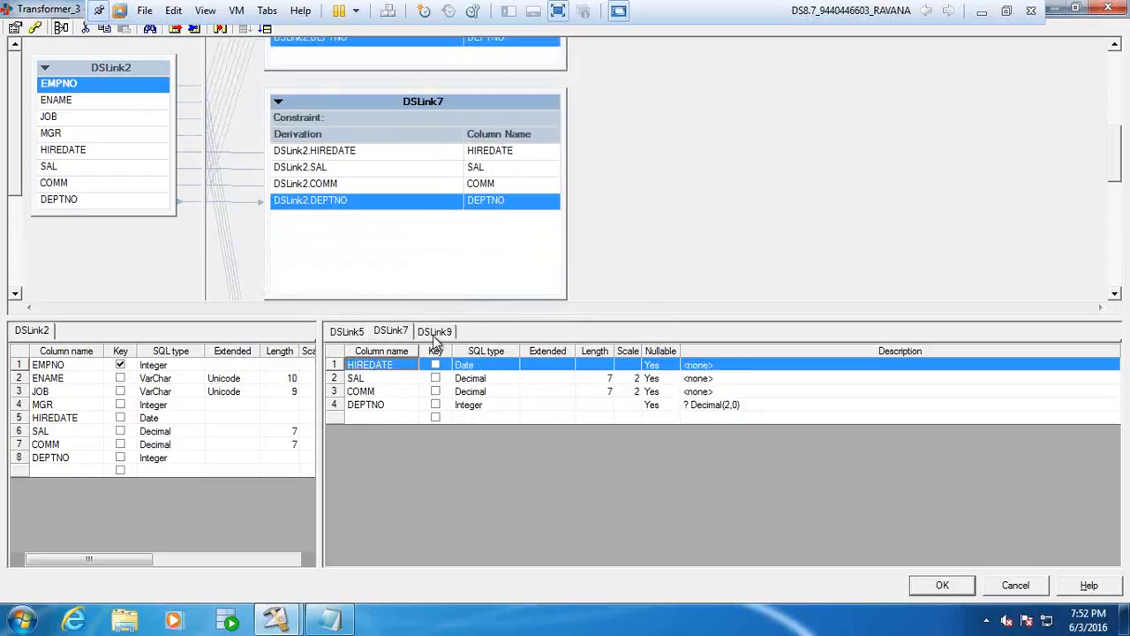
left_click(434, 332)
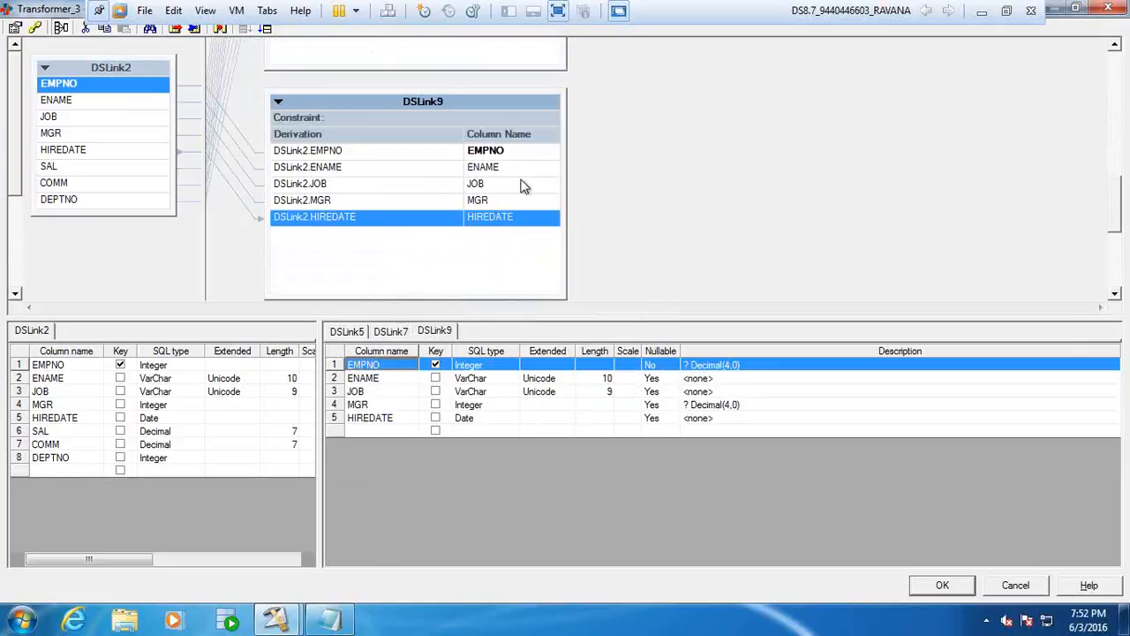
left_click(389, 370)
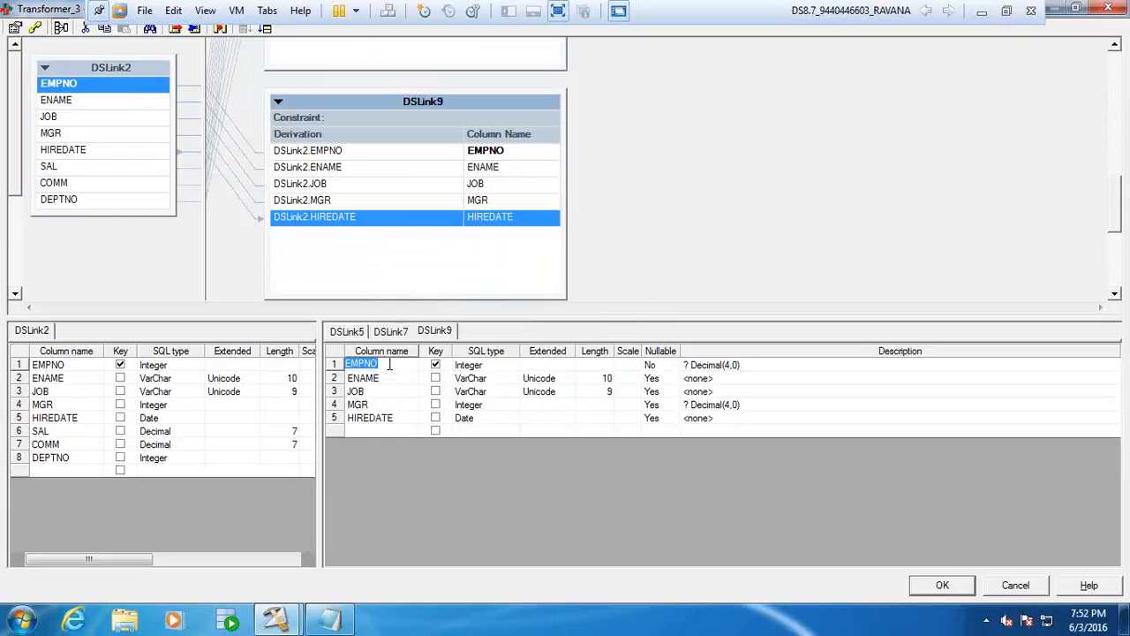
type("eno")
key("Return")
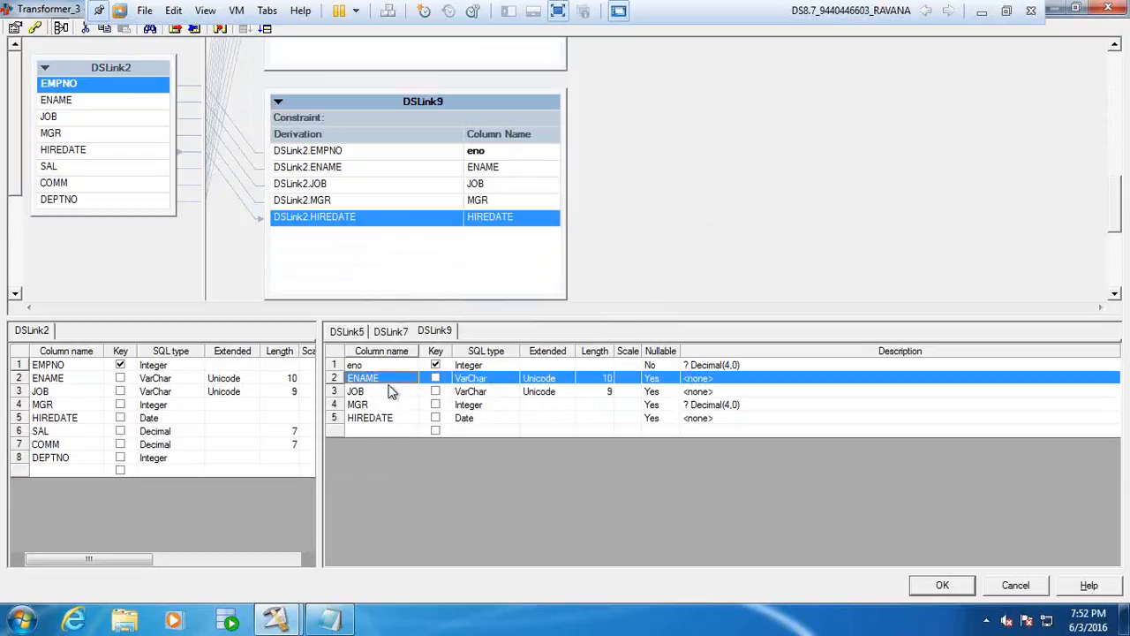
type("em")
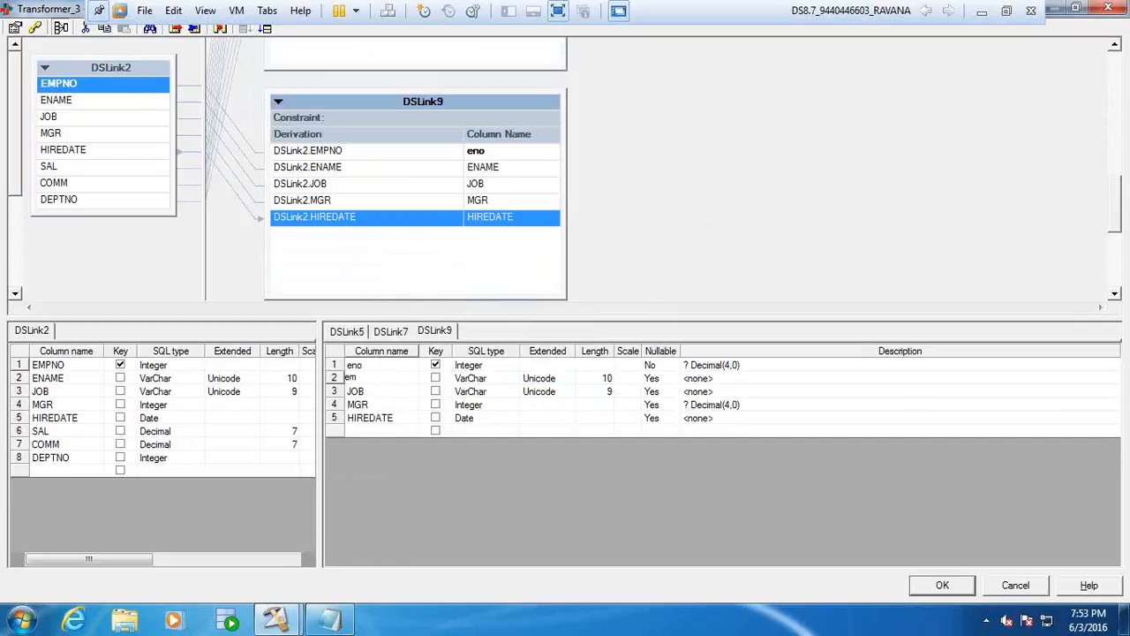
type("pname")
left_click(348, 332)
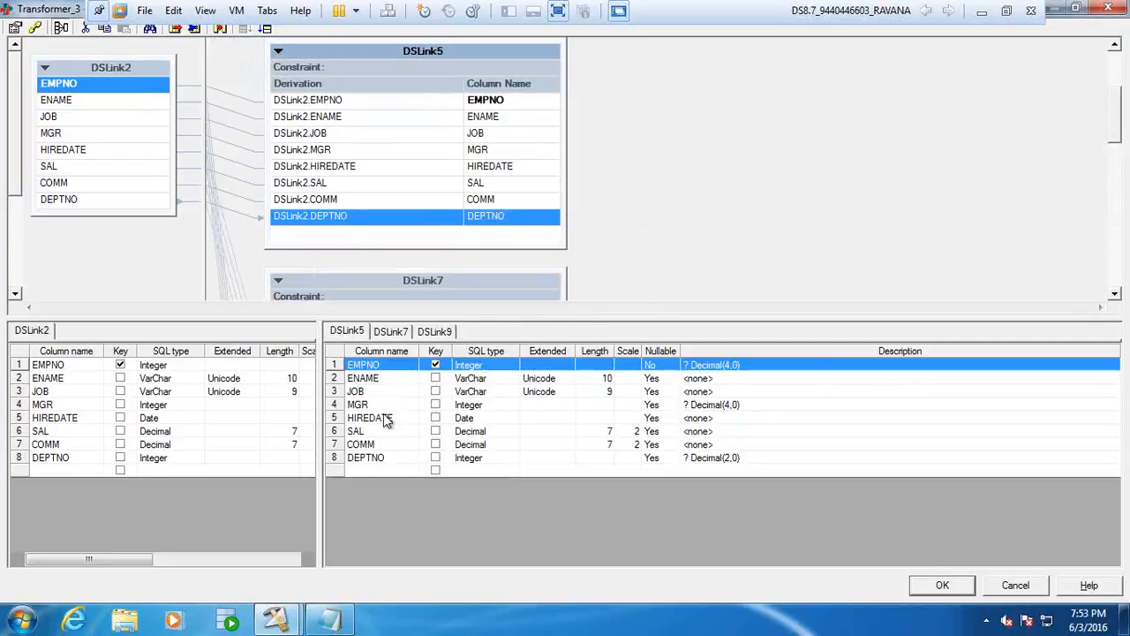
Step: Rename the MGR column of the Transformer output DSLink5 to manager and accept the Transformer changes
left_click(381, 407)
left_click(380, 408)
type("manager")
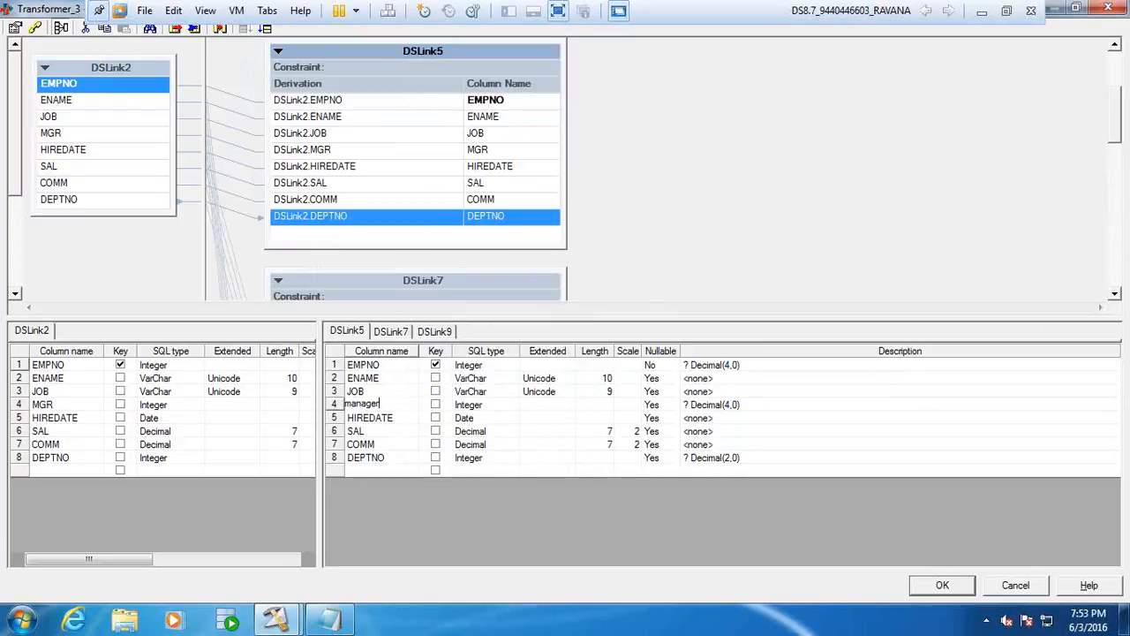
left_click(387, 419)
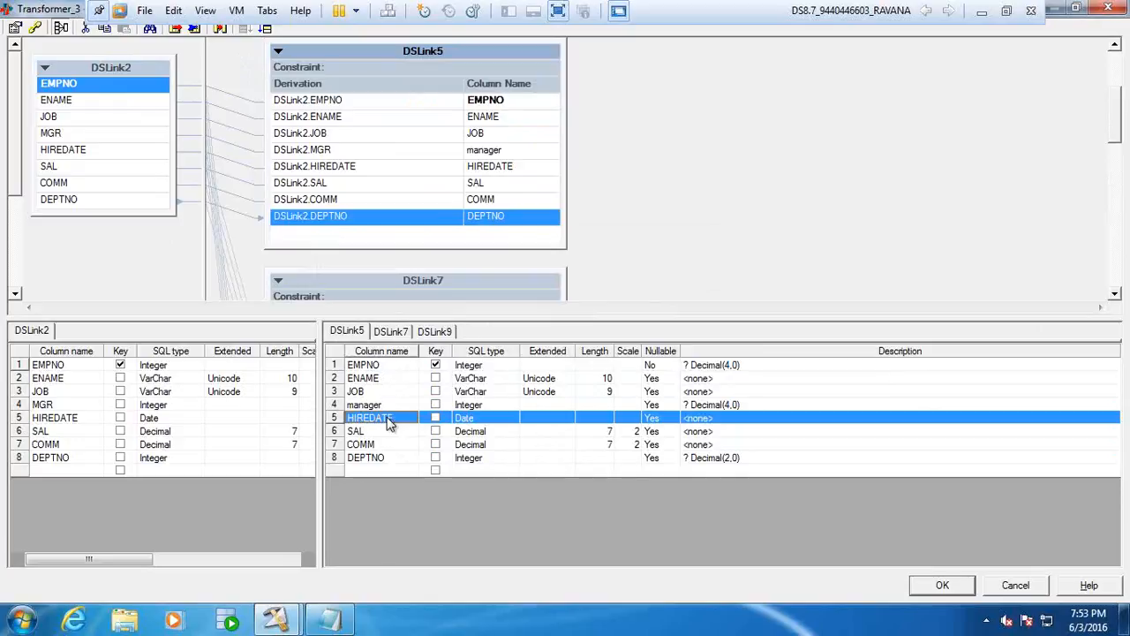
left_click(390, 332)
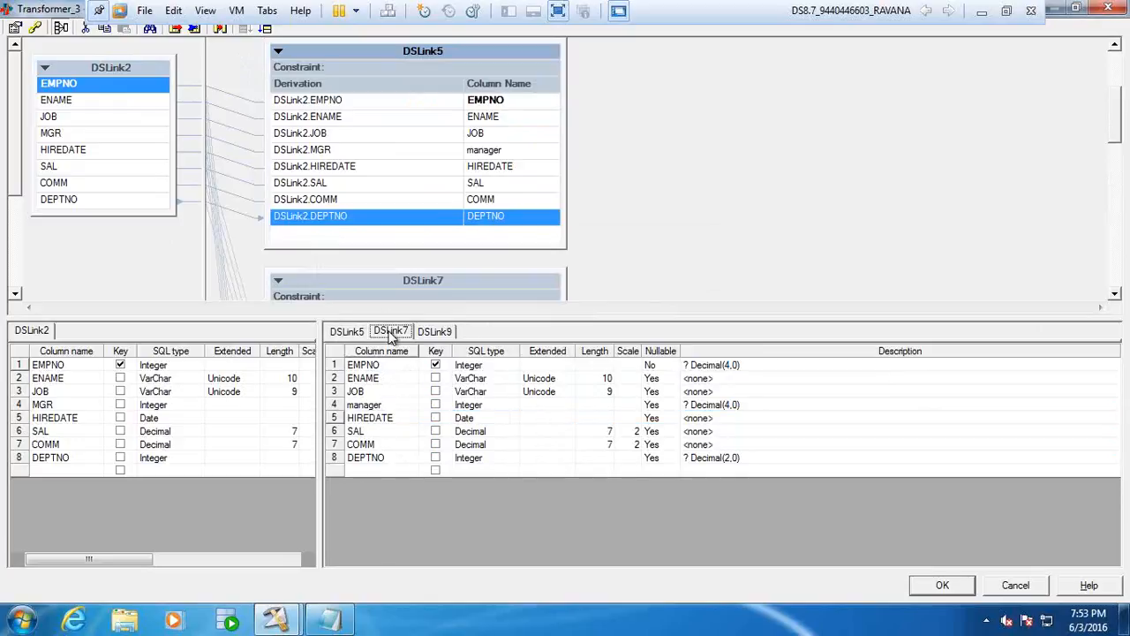
left_click(430, 333)
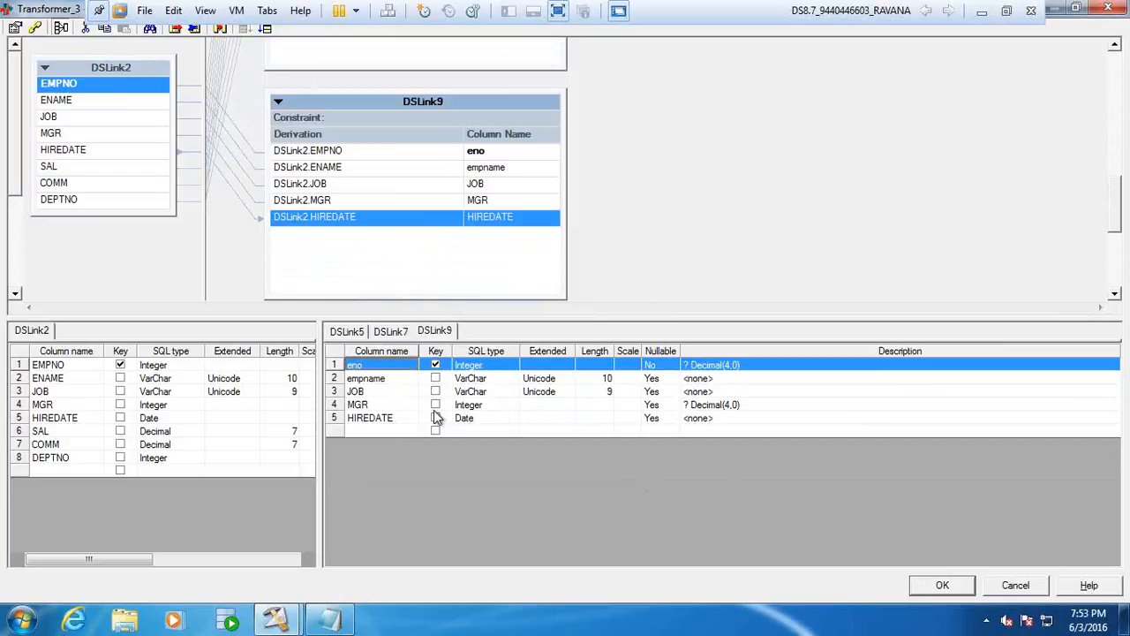
left_click(971, 584)
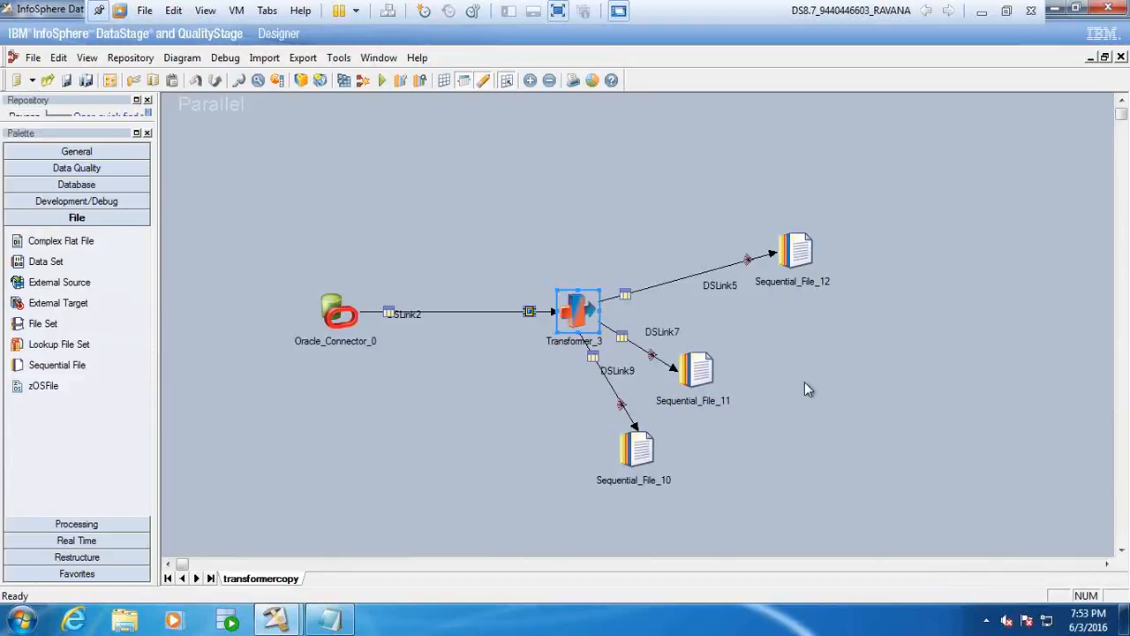
Step: Draw a fourth output link from Transformer_3 to an empty canvas area beside Sequential_File_10
right_click(532, 344)
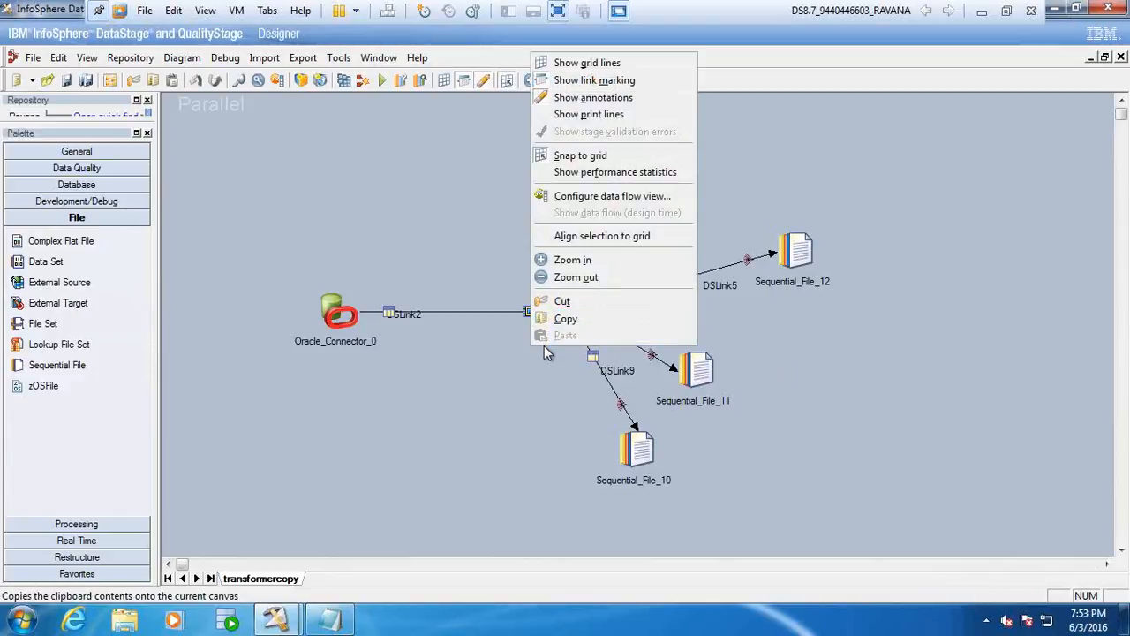
left_click(549, 361)
left_click(549, 361)
left_click_drag(594, 311, 500, 445)
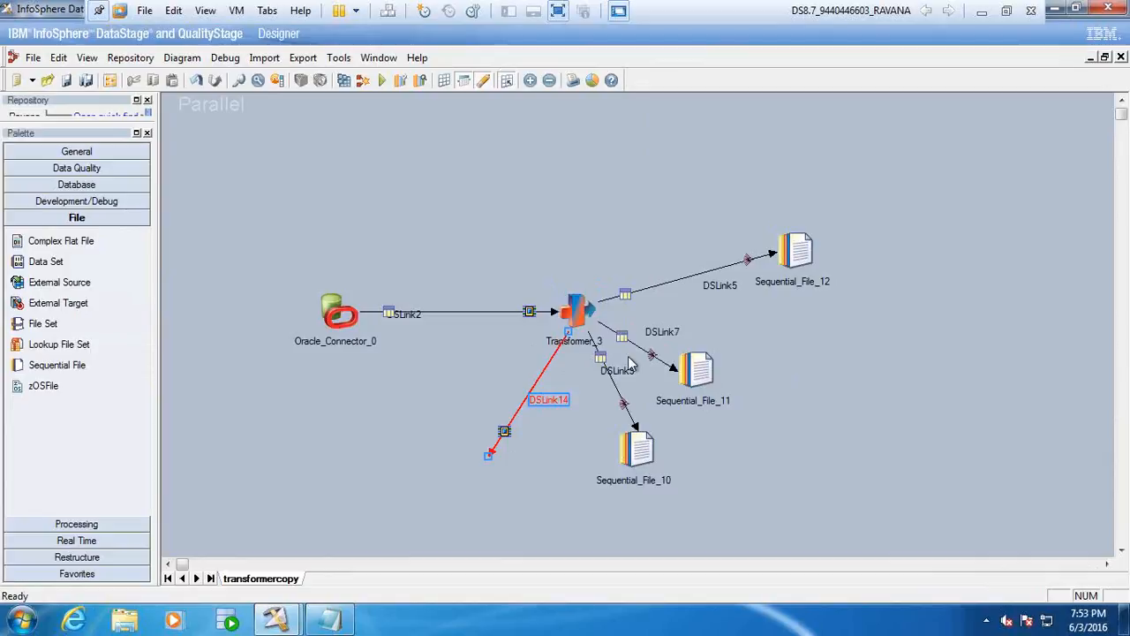
left_click(672, 331)
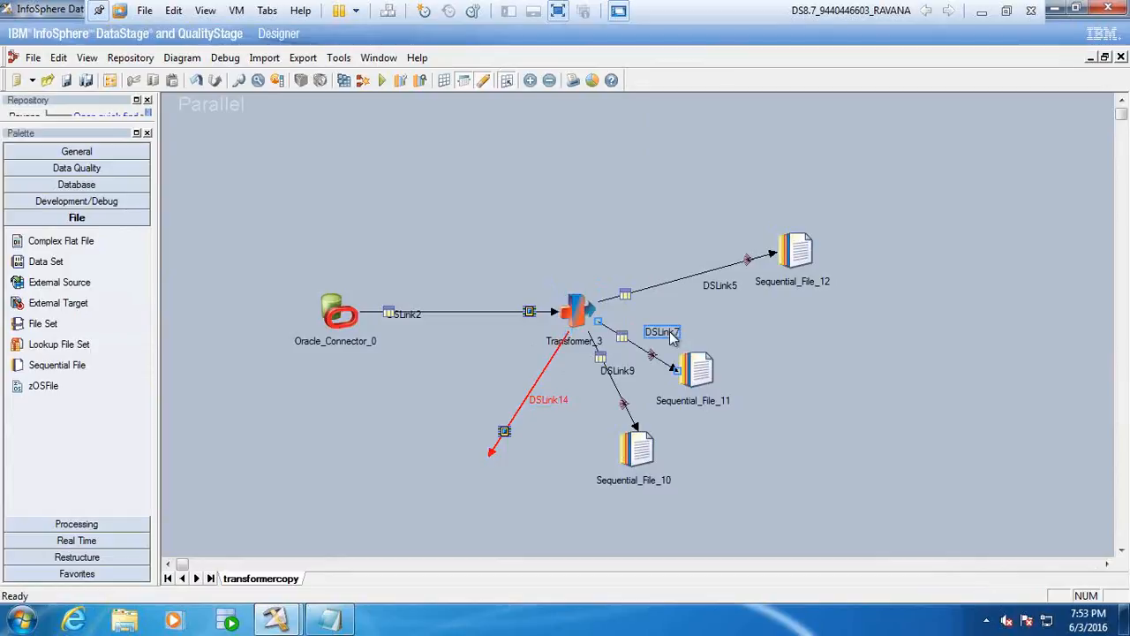
left_click(561, 415)
Step: Copy the HIREDATE, SAL, COMM and DEPTNO columns from the Transformer output DSLink7 to DSLink14 and accept the changes
left_click(581, 304)
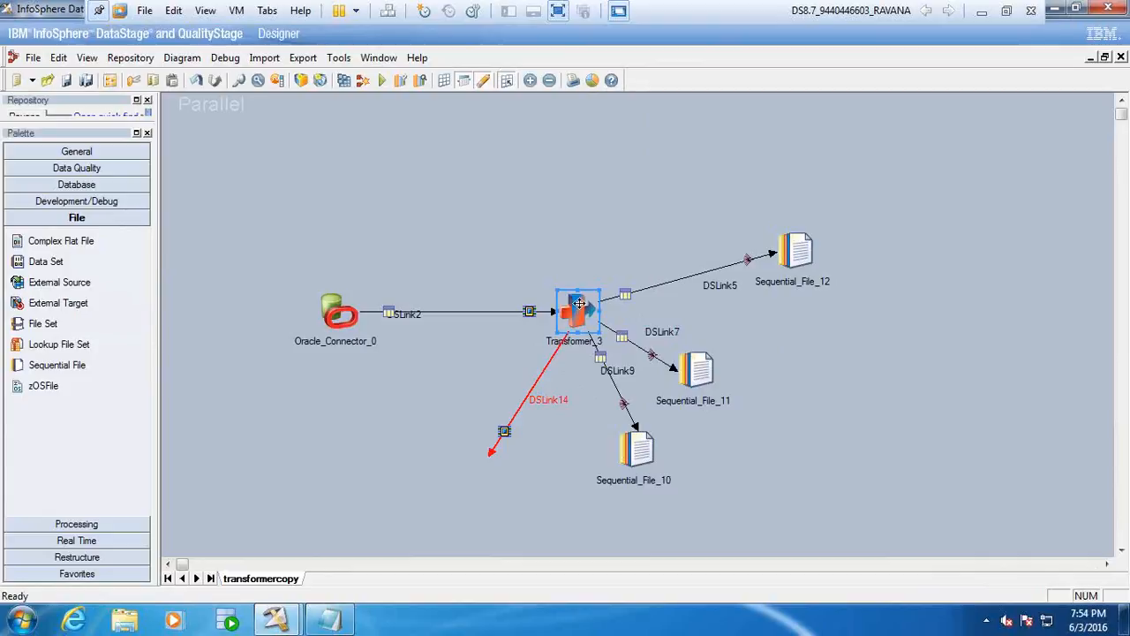
double_click(579, 304)
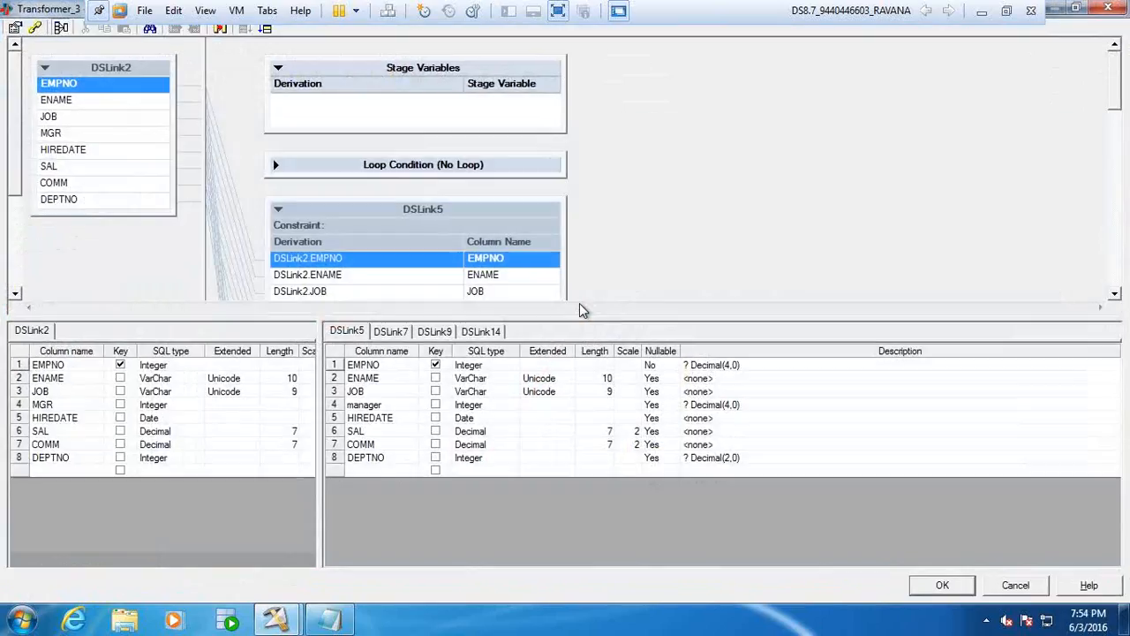
left_click(484, 331)
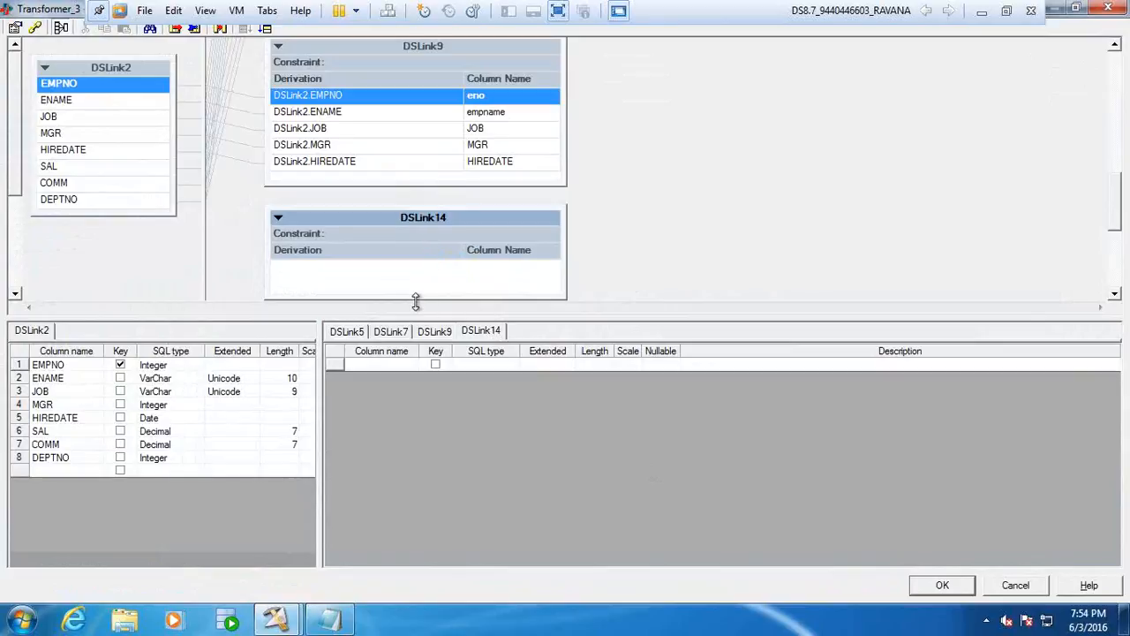
left_click(391, 331)
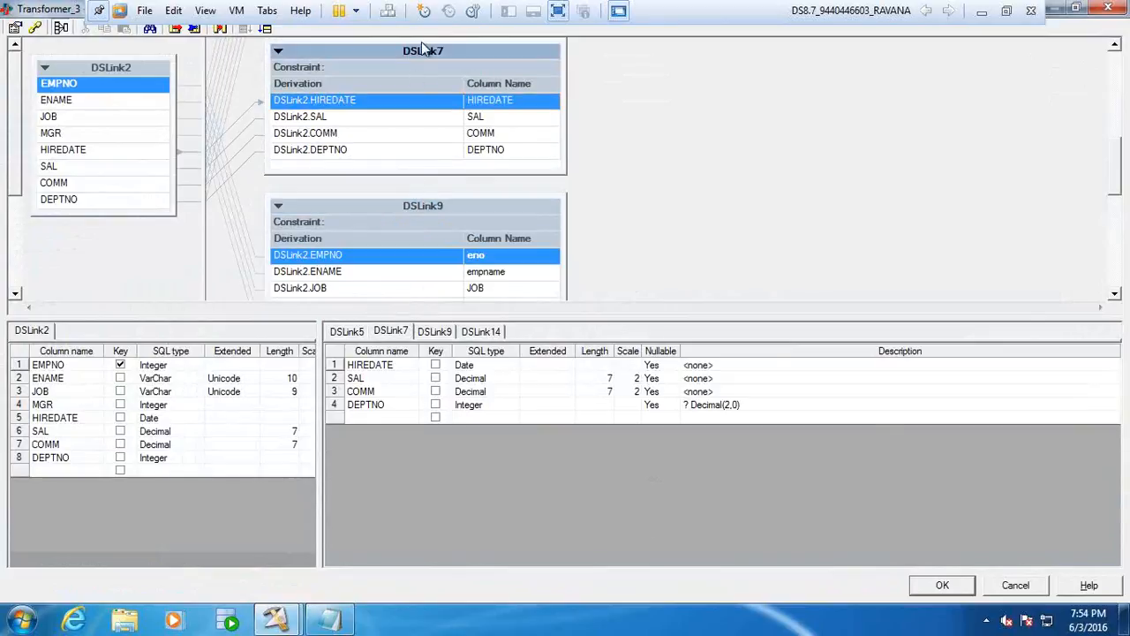
left_click(509, 155, "shift")
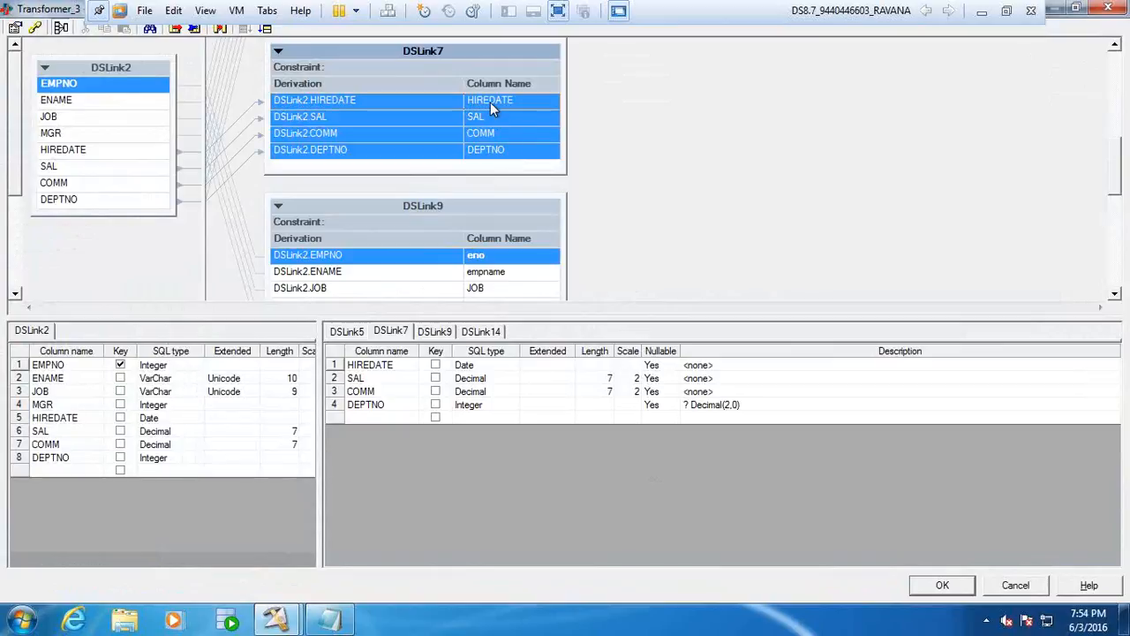
mouse_move(490, 102)
left_mouse_down()
mouse_move(497, 232)
mouse_move(465, 295)
mouse_move(468, 333)
left_mouse_up()
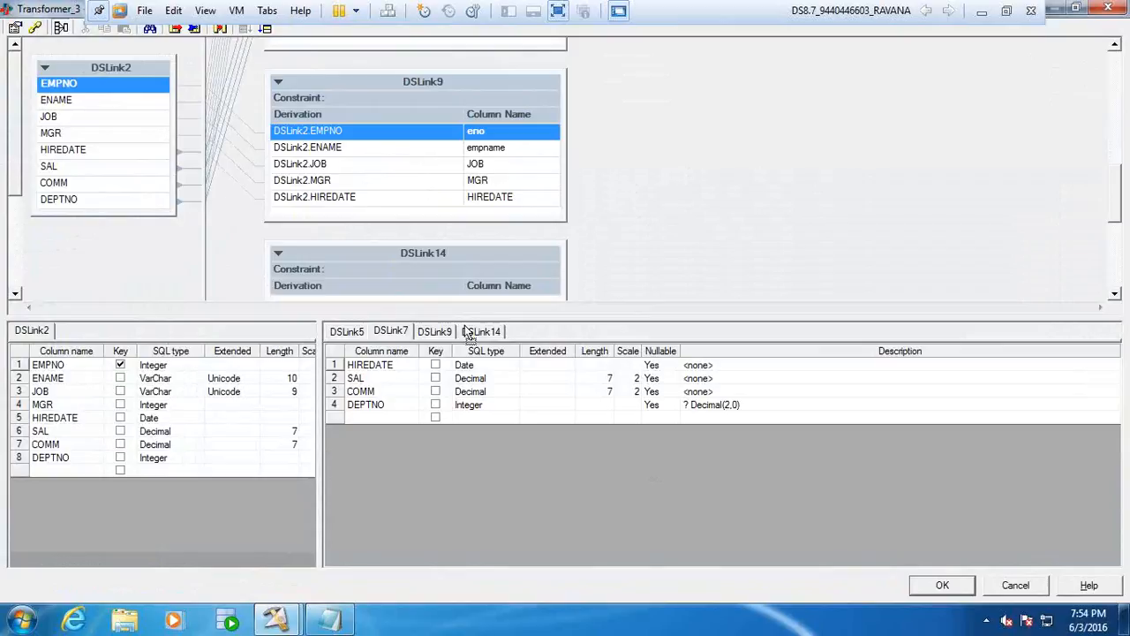
left_click(469, 332)
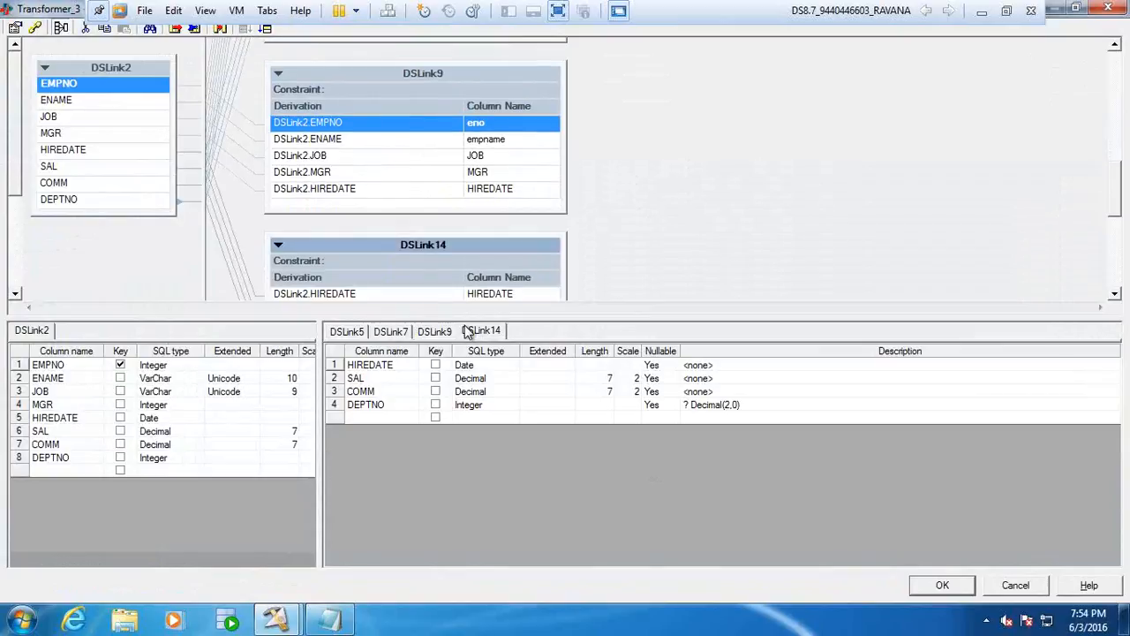
left_click(396, 331)
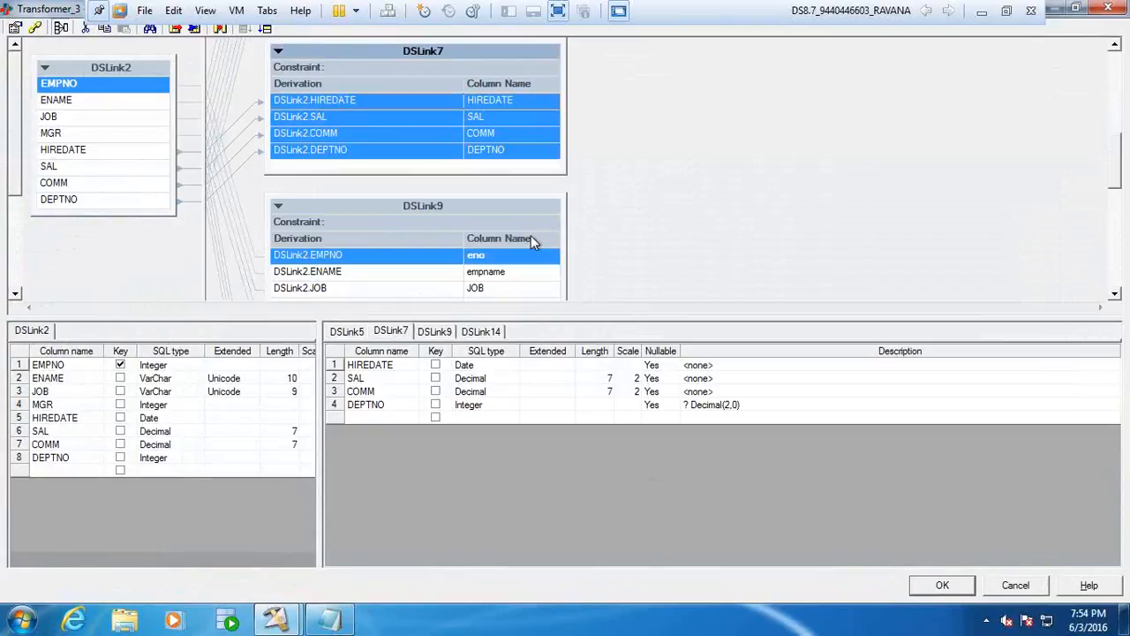
left_click(478, 333)
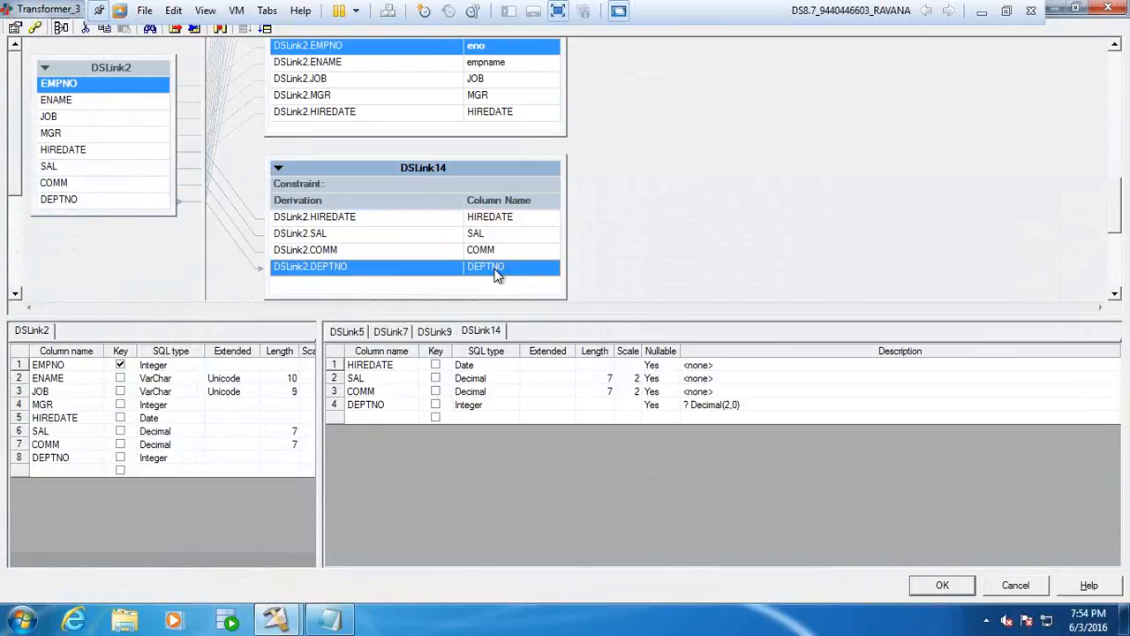
left_click(941, 585)
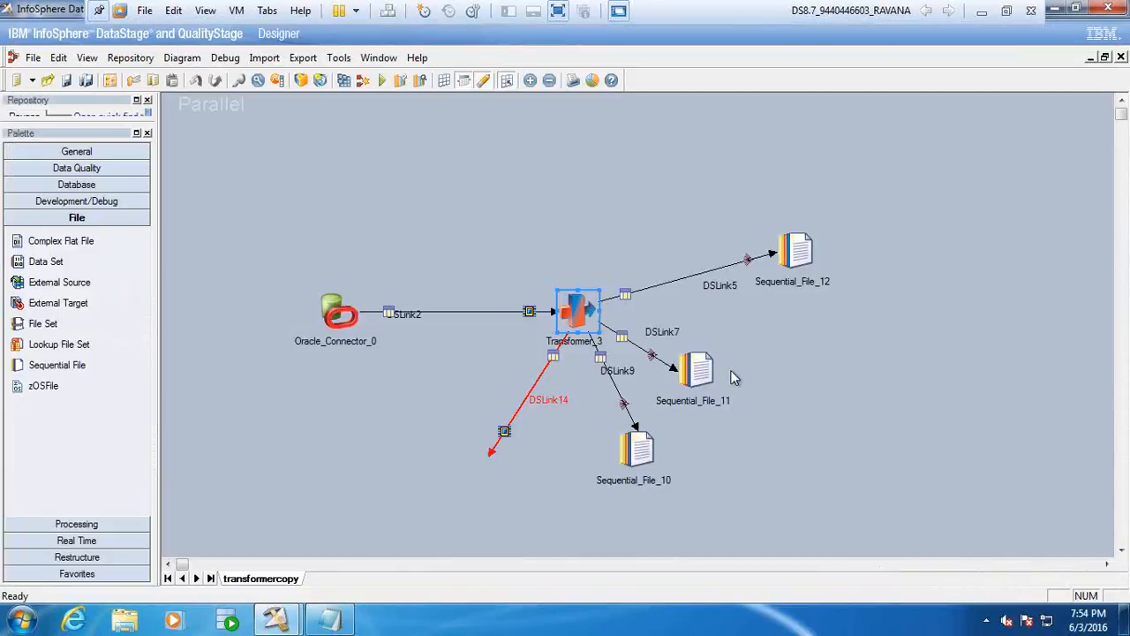
Step: Delete the unattached link DSLink14 from the job
left_click(552, 355)
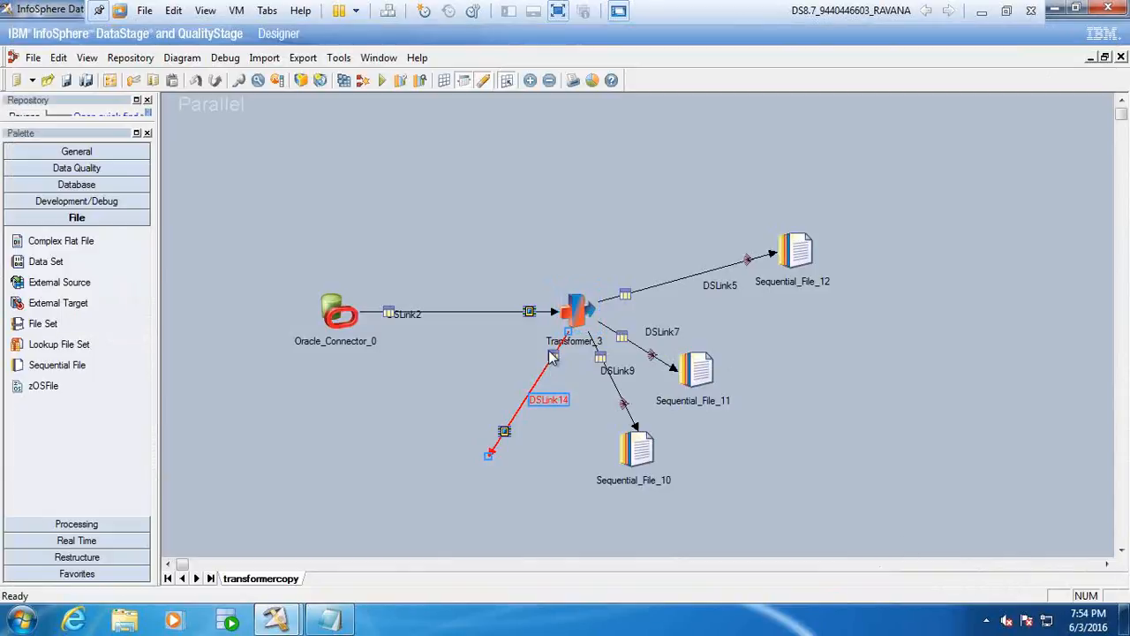
key("Delete")
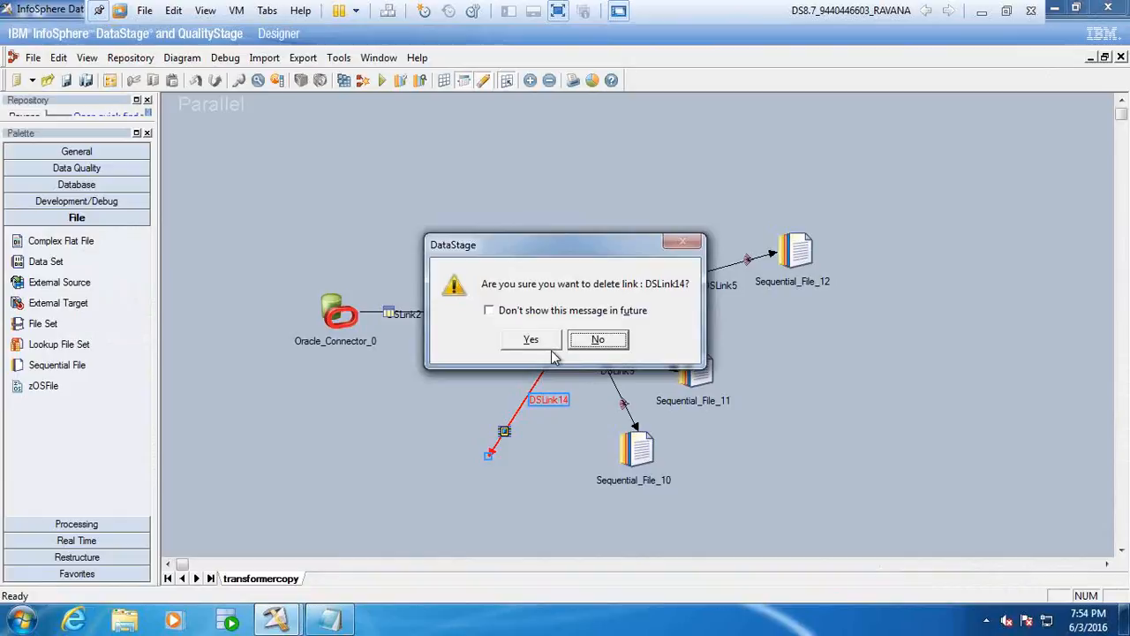
left_click(532, 340)
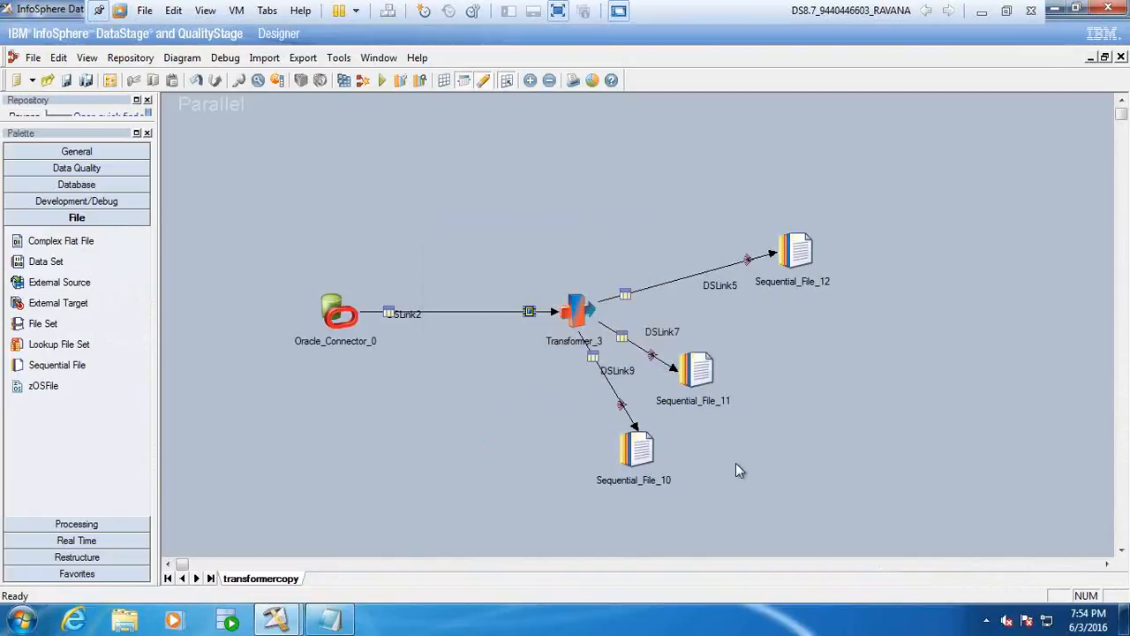
Step: Compile the transformercopy job and run it with no limit on warnings
left_click(343, 81)
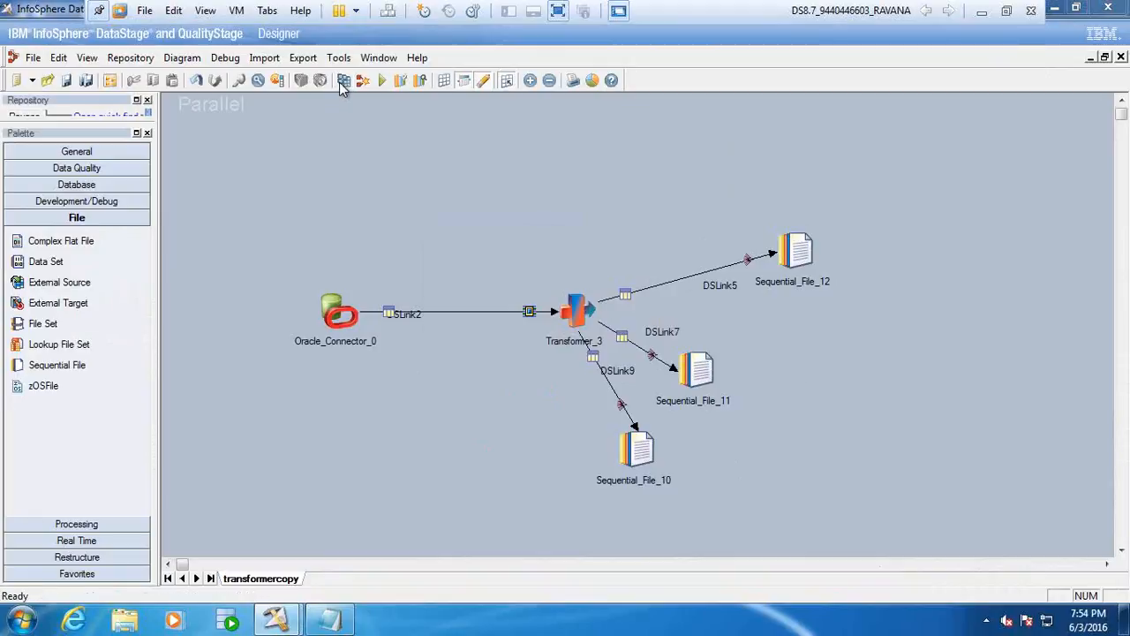
left_click(535, 312)
left_click(533, 339)
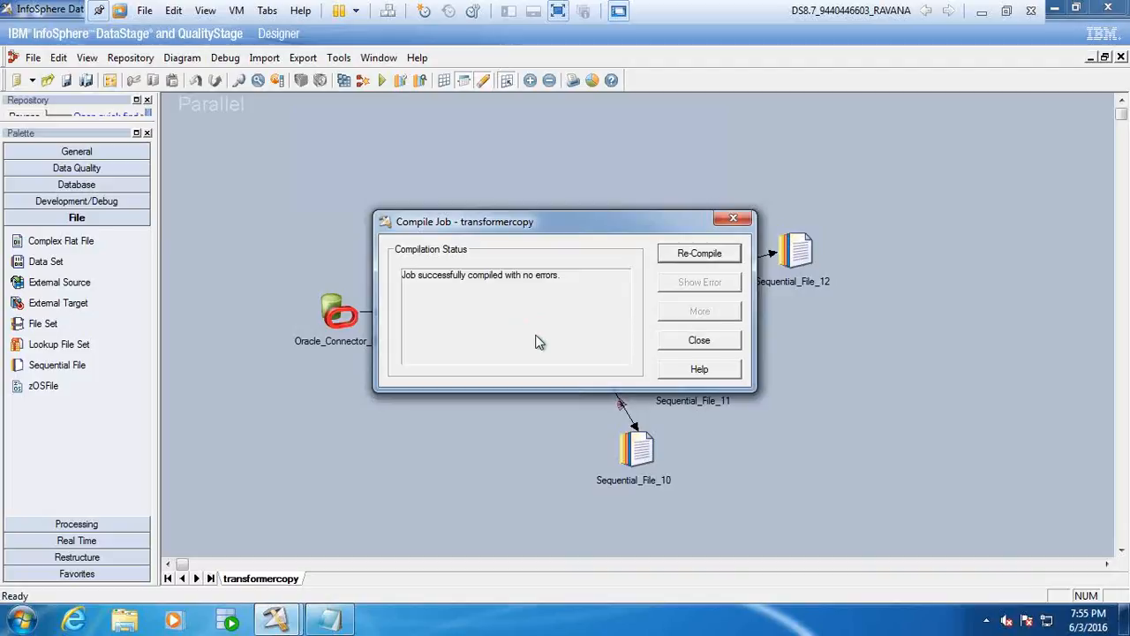
left_click(700, 340)
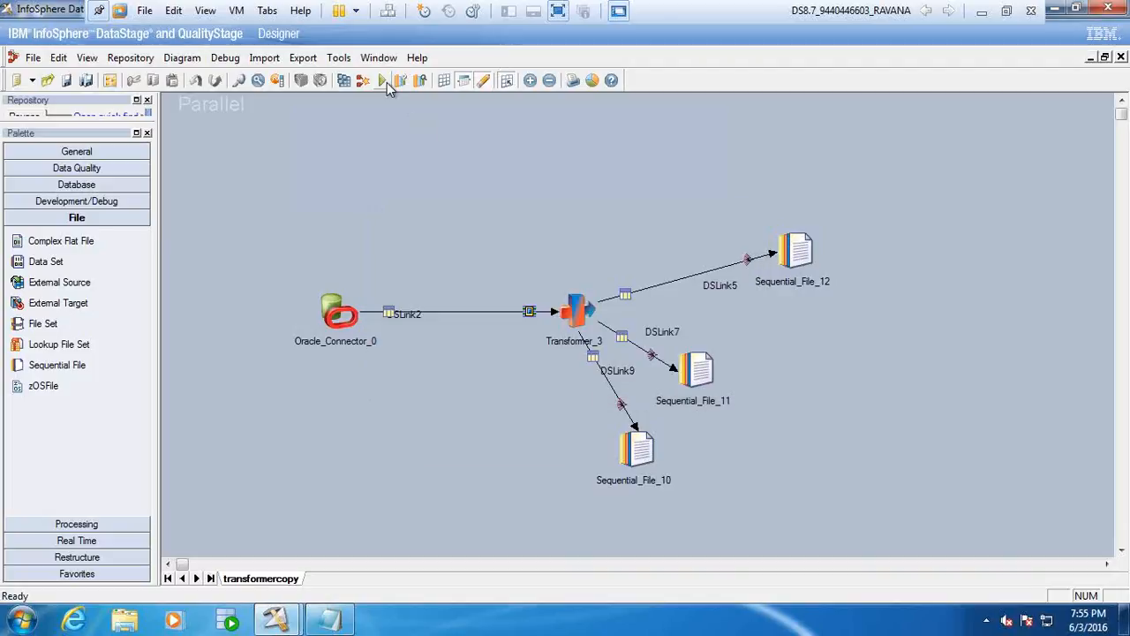
left_click(380, 80)
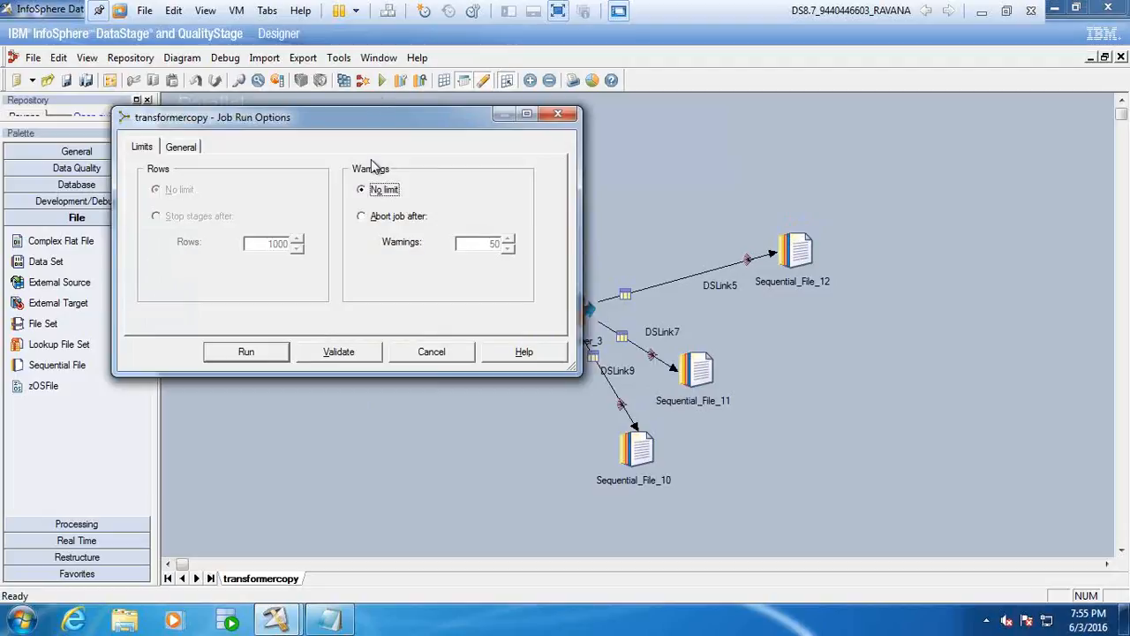
left_click(259, 354)
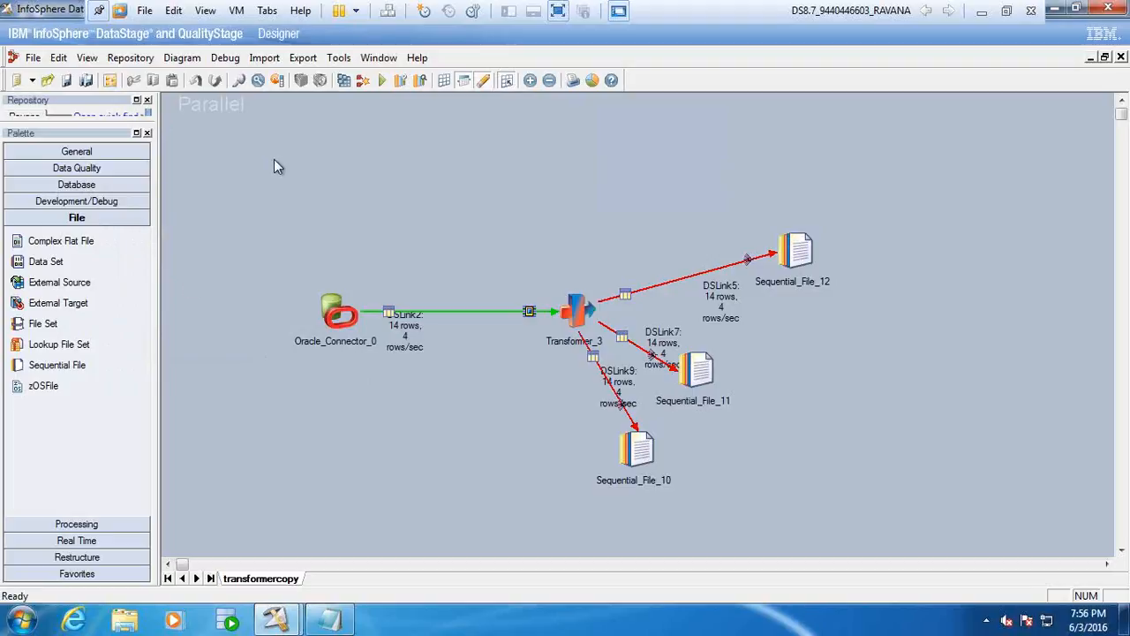
Step: Switch to DataStage Director and examine the log of the transformercopy job
left_click(339, 58)
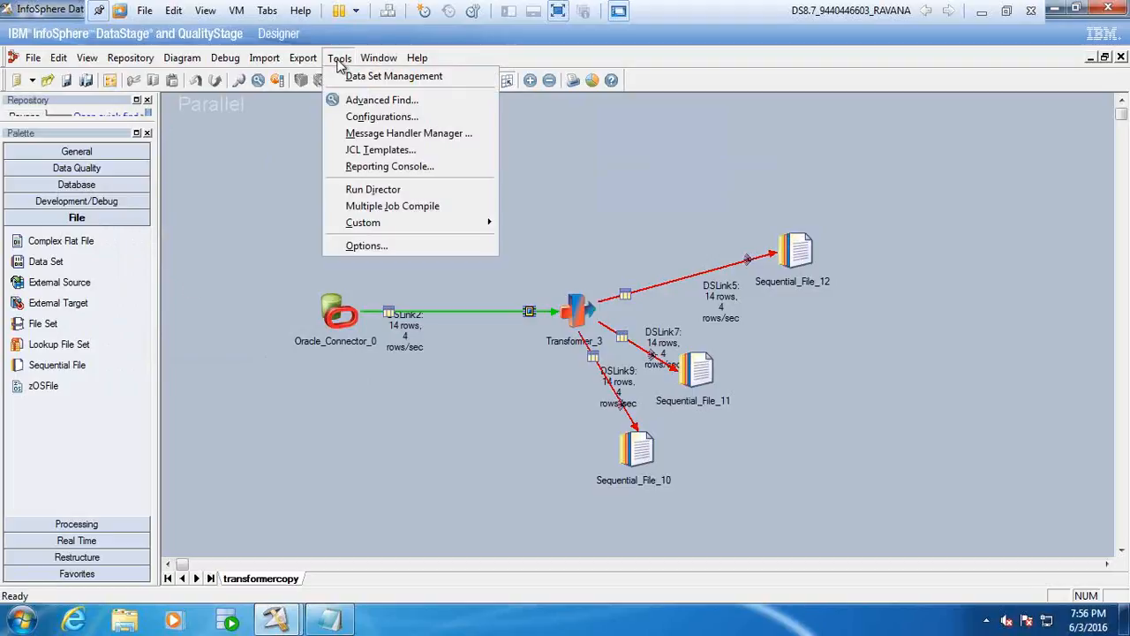
left_click(376, 188)
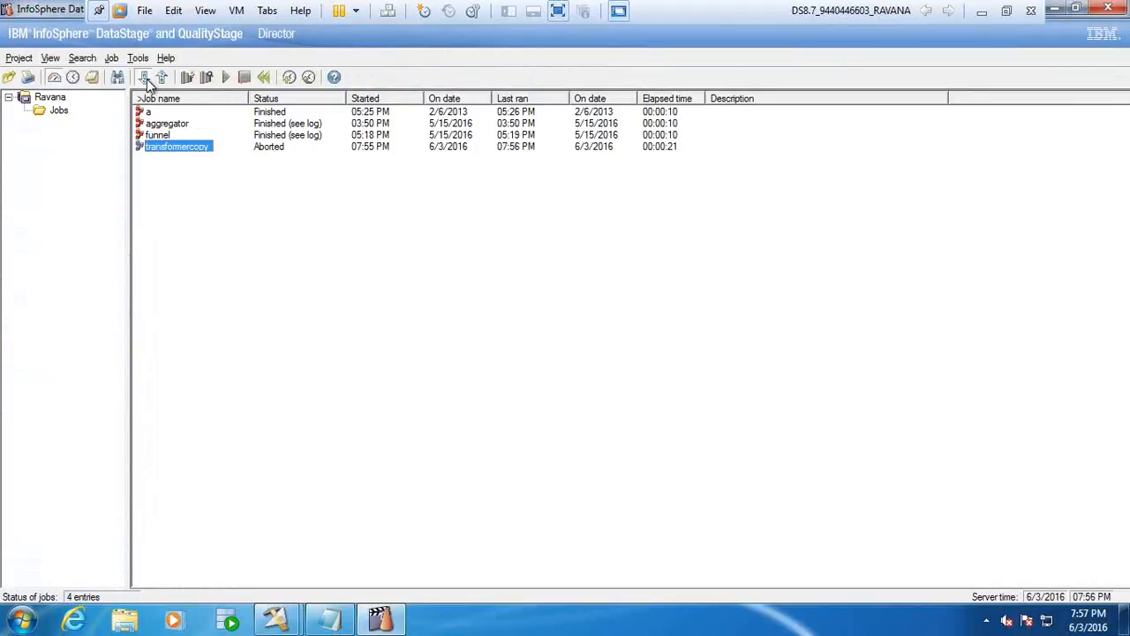
left_click(93, 78)
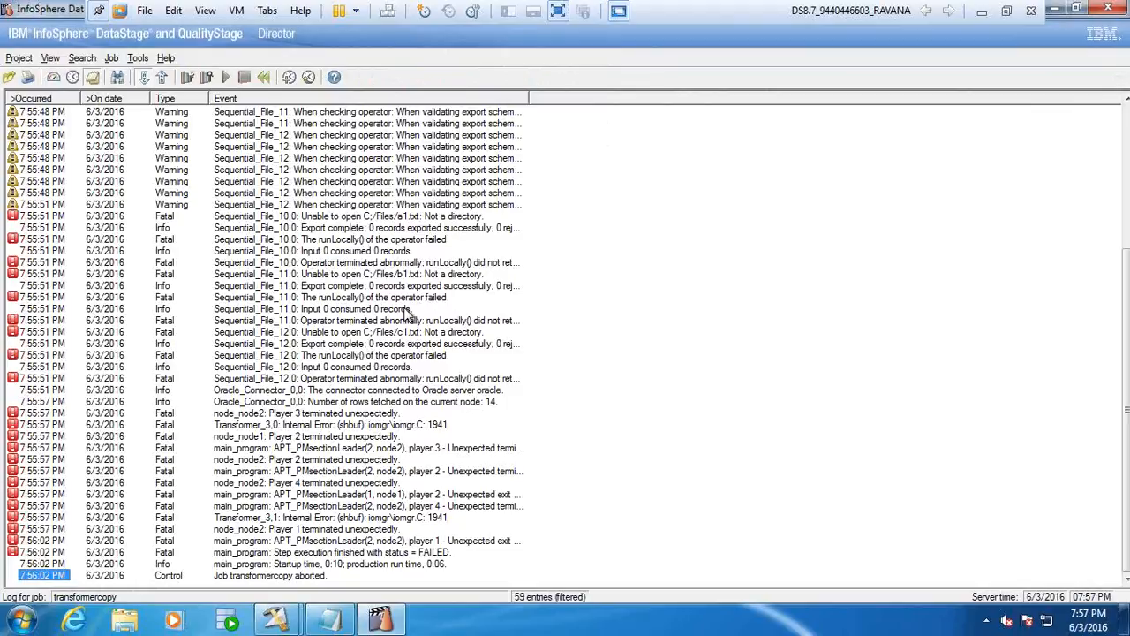
Step: Switch to Windows Explorer and try to create a folder named Files on Local Disk (C:)
left_click(131, 622)
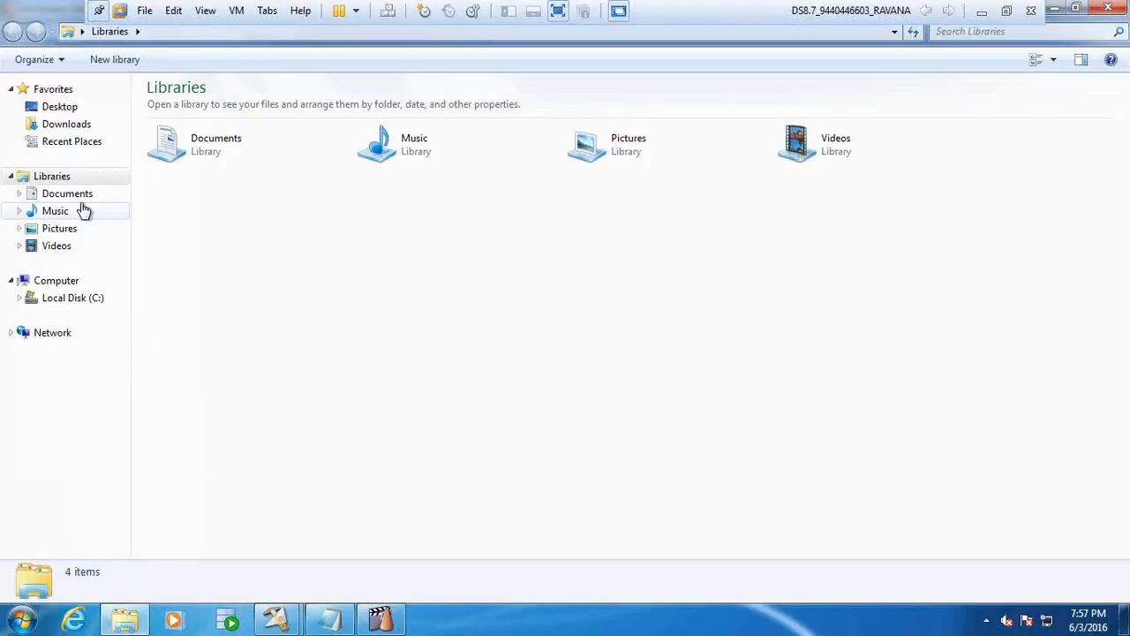
left_click(83, 299)
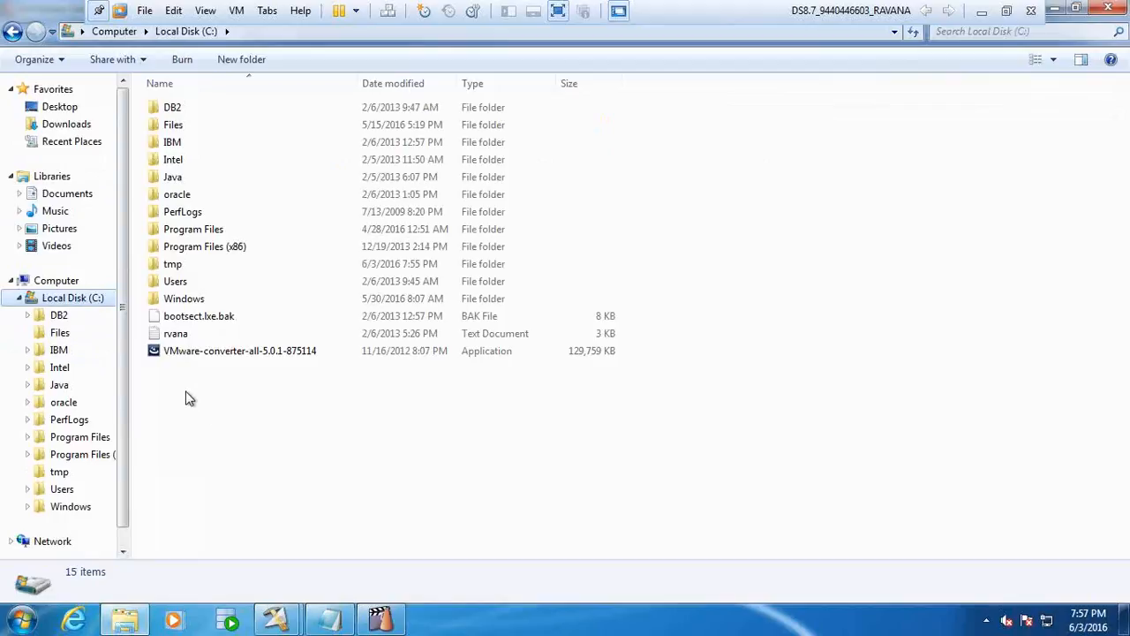
left_click(246, 59)
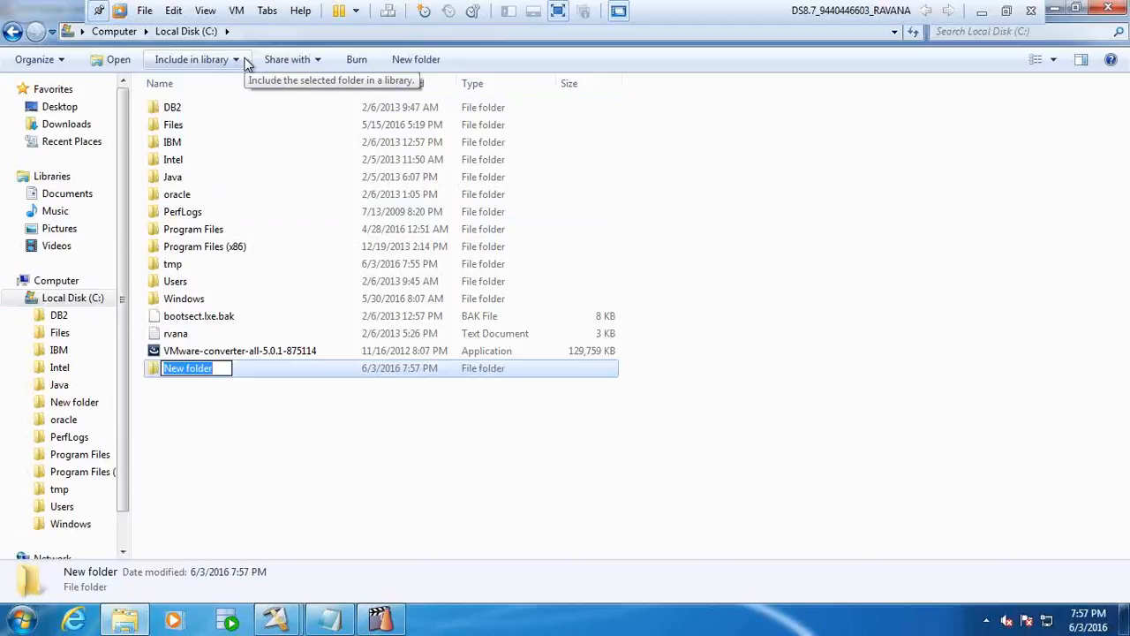
type("Files")
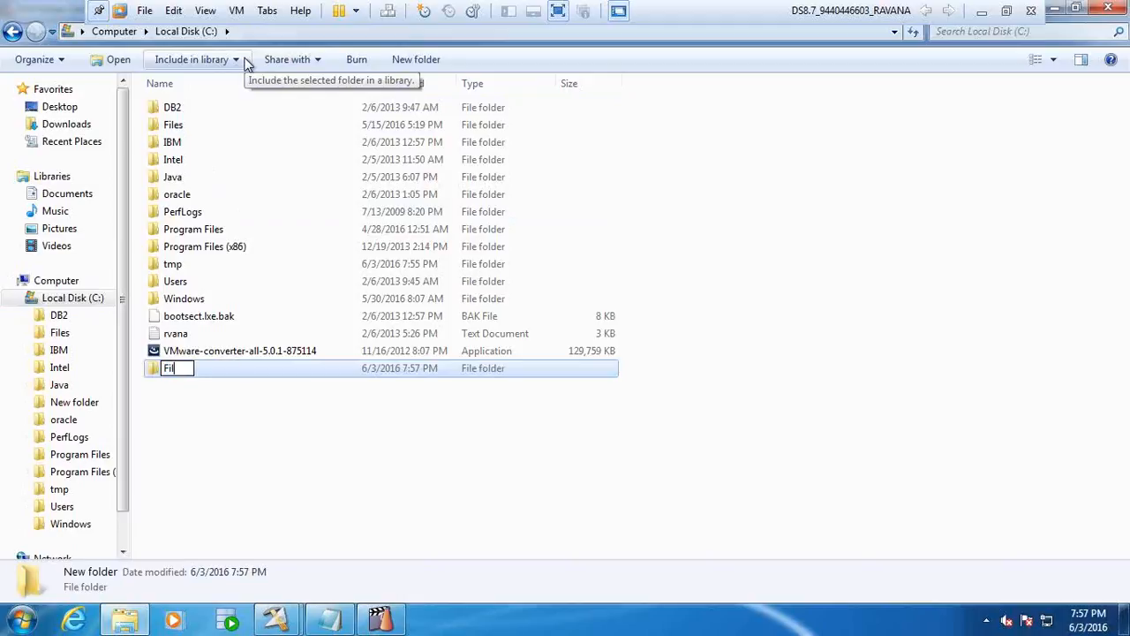
key("Return")
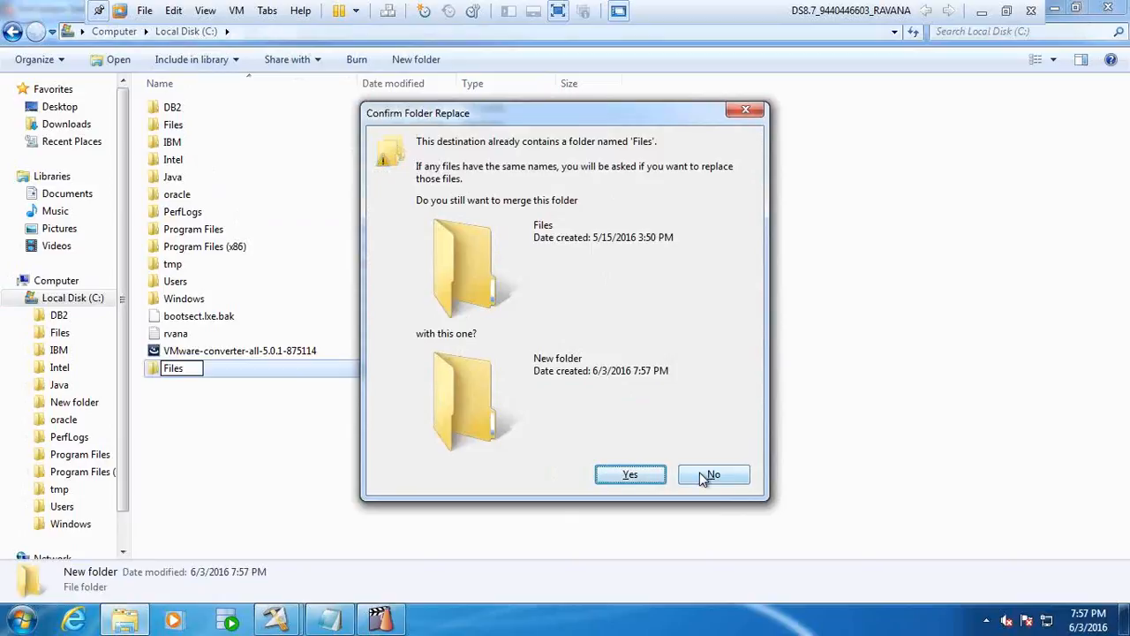
Step: Switch to DataStage Designer to check Sequential_File_12's target file path, and return to the transformercopy log in Director
left_click(281, 618)
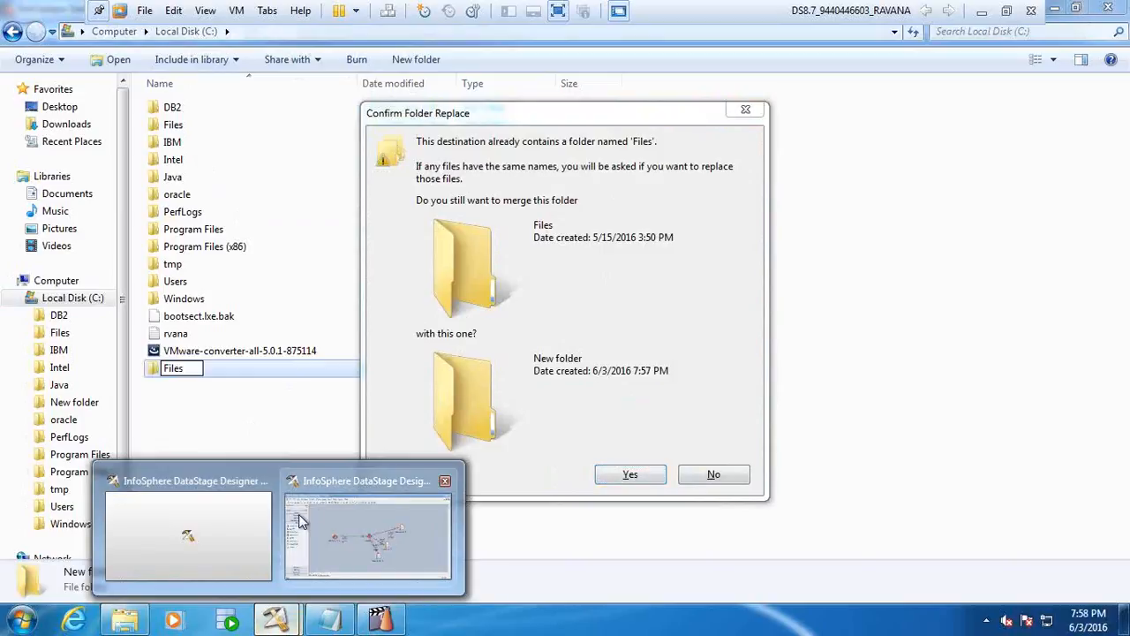
left_click(361, 540)
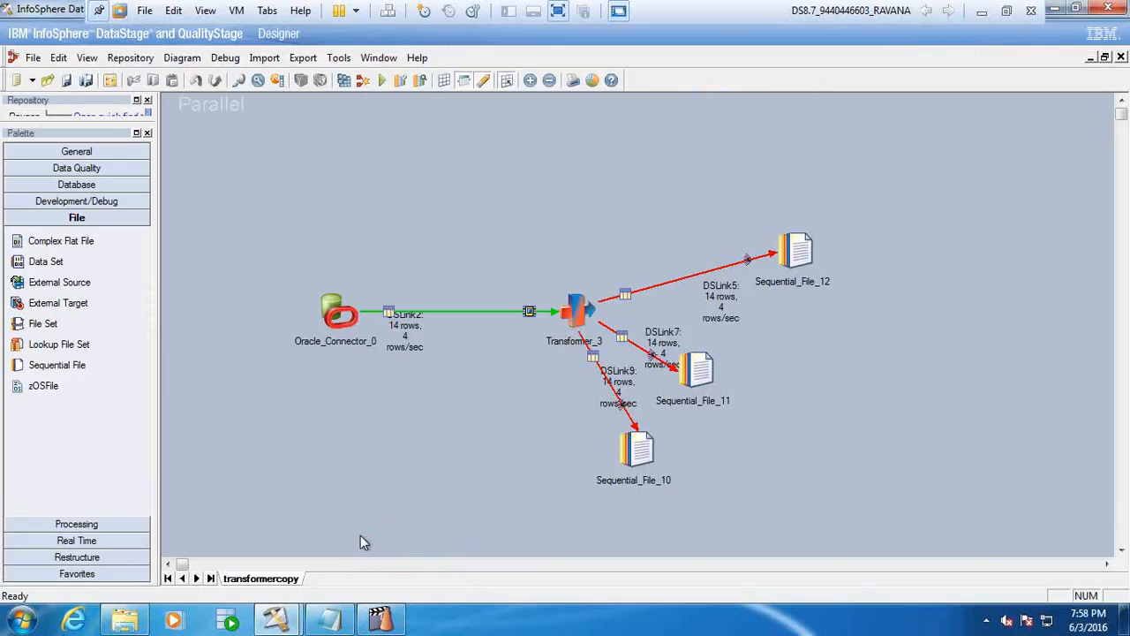
double_click(797, 249)
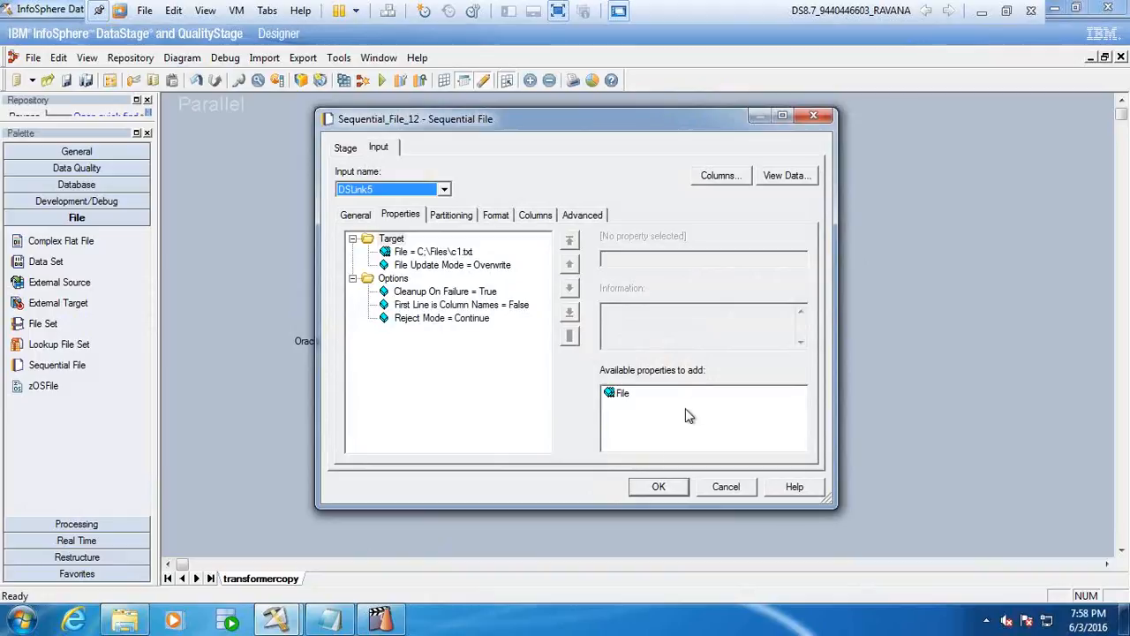
left_click(653, 486)
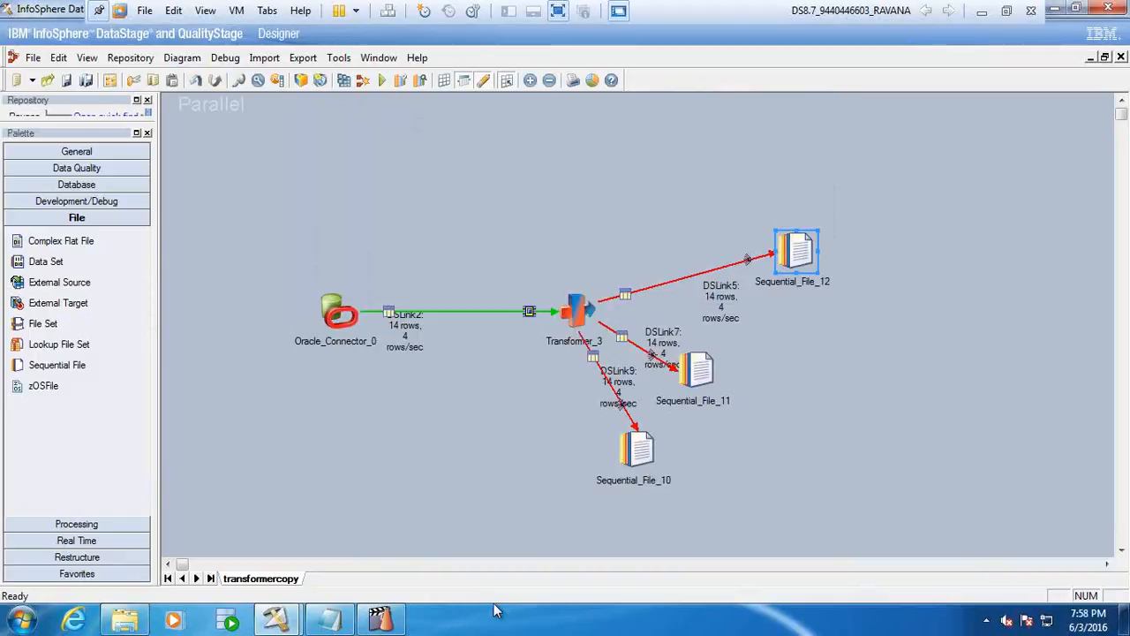
left_click(382, 620)
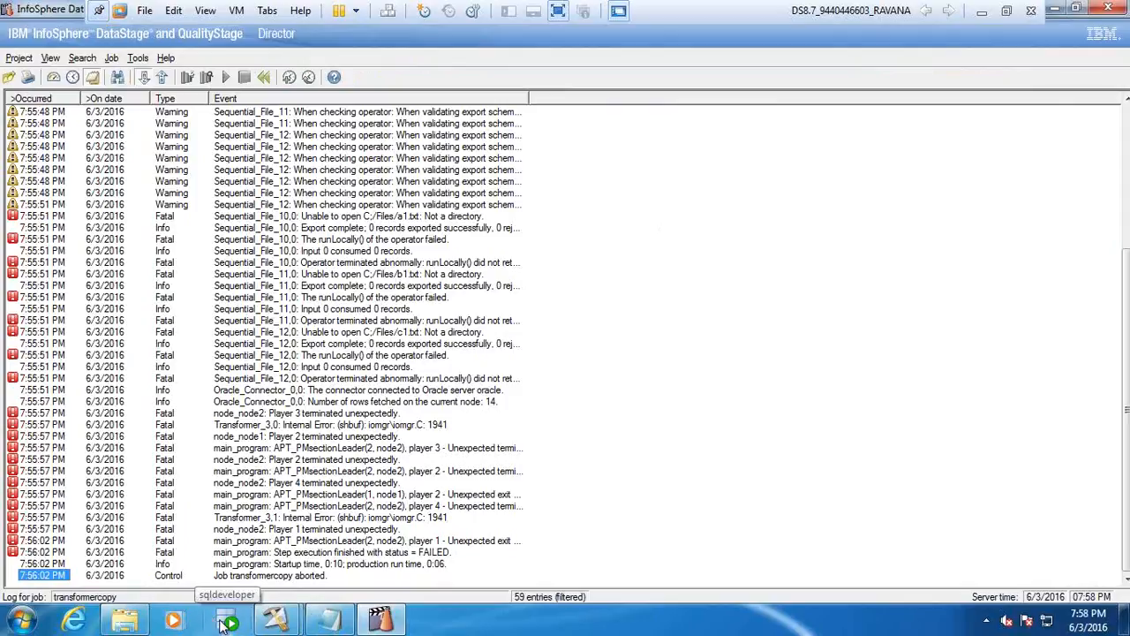
Step: Switch to Windows Explorer, decline the folder merge, and check the full path of the existing Files folder on Local Disk (C:)
left_click(127, 622)
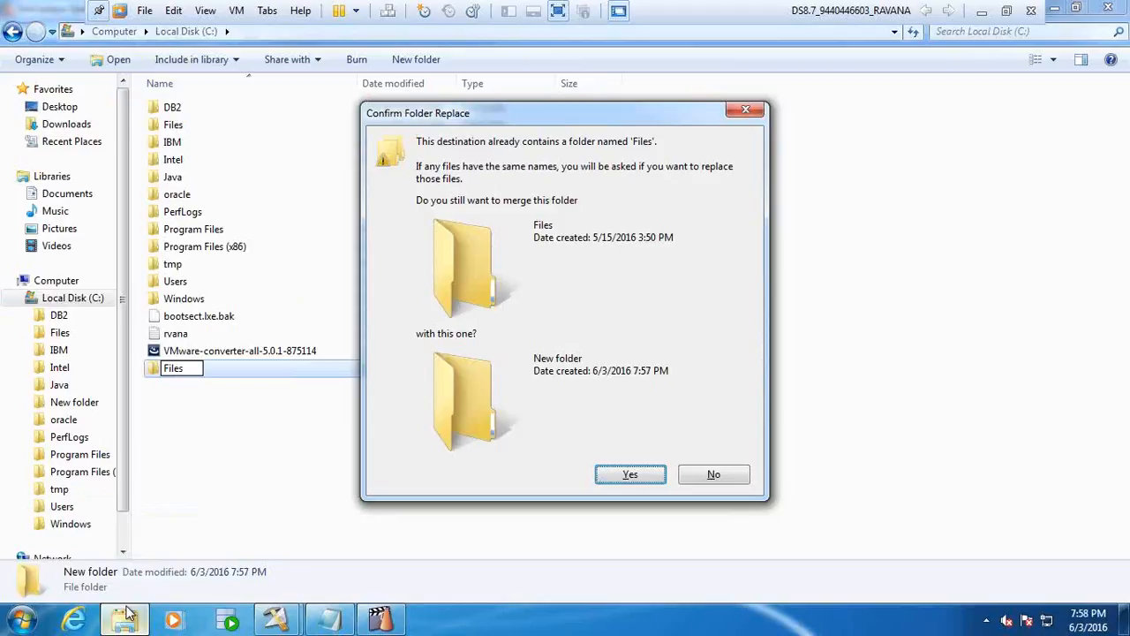
left_click(718, 475)
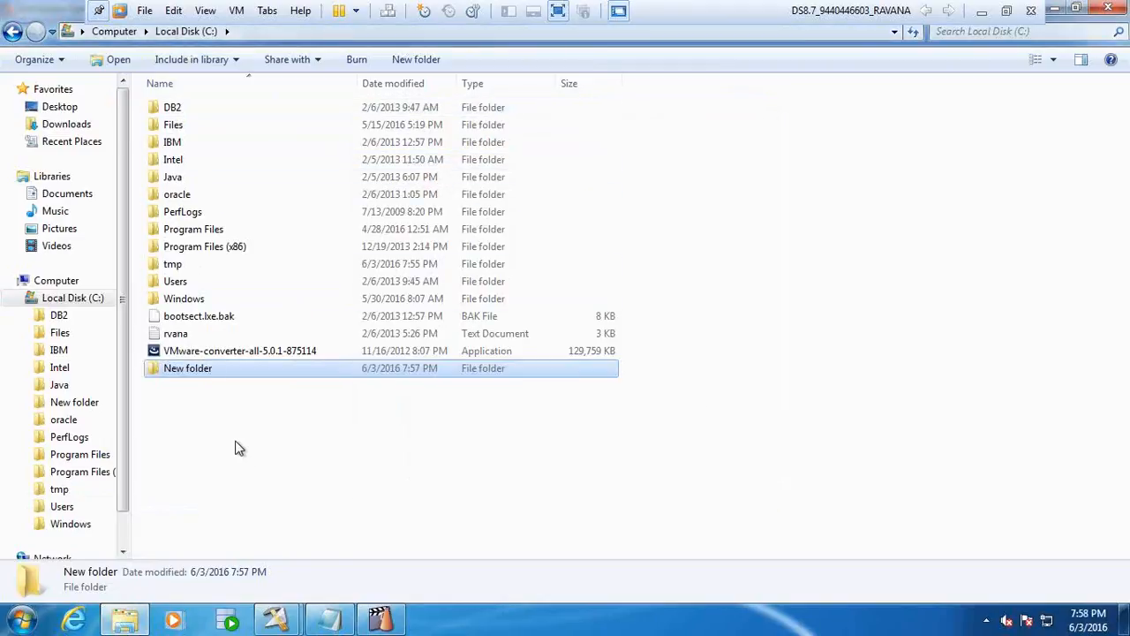
left_click(189, 129)
double_click(188, 129)
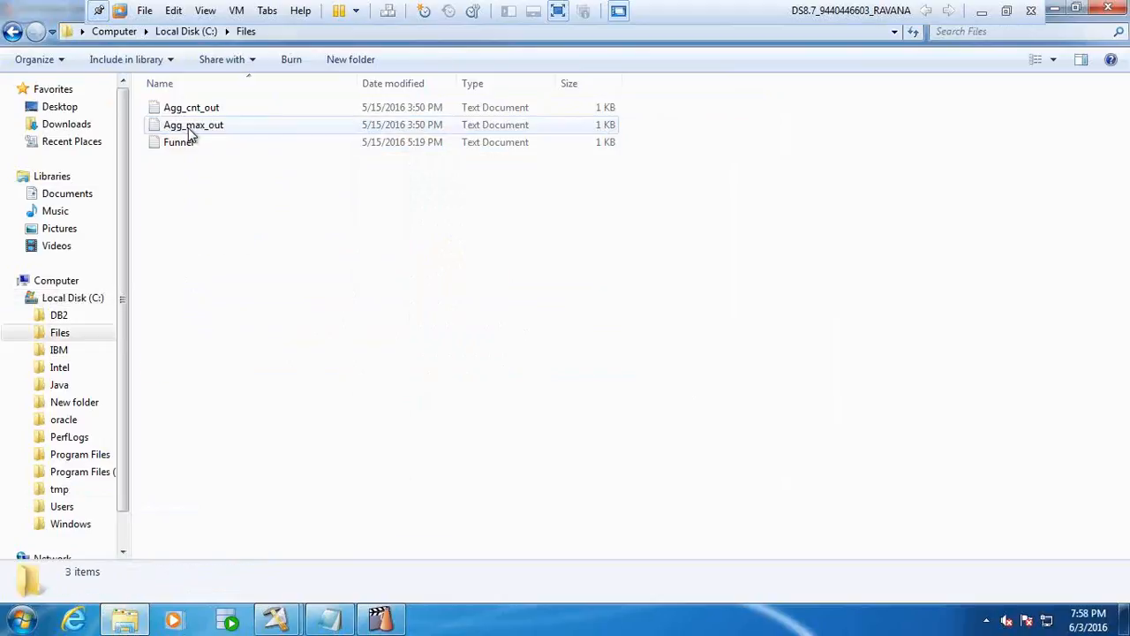
left_click(288, 30)
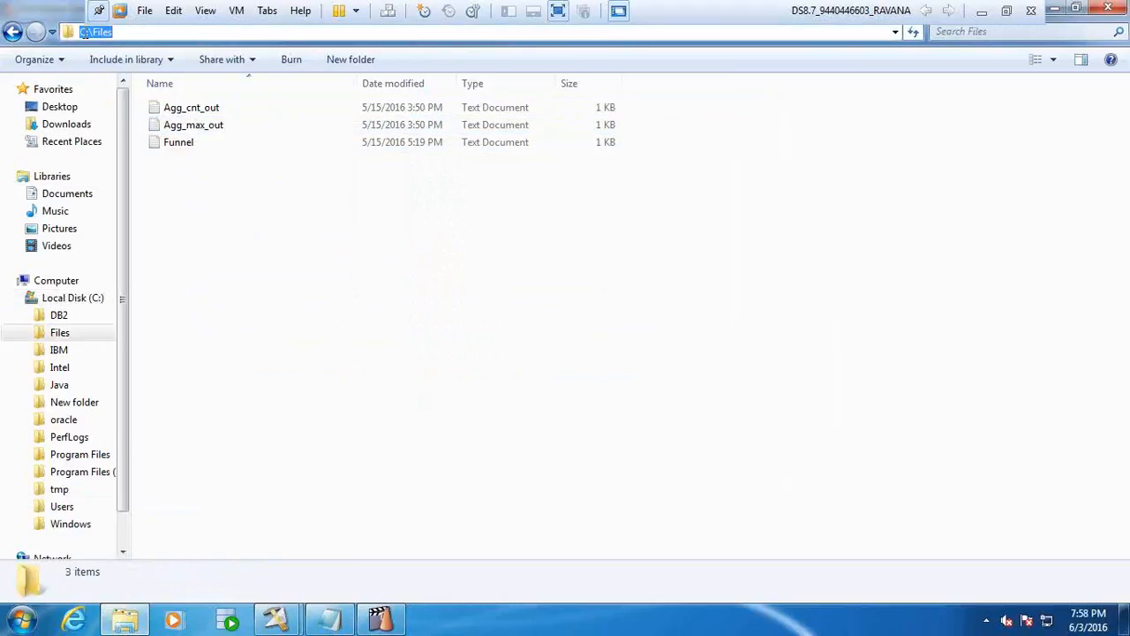
Step: Switch back to DataStage Designer and correct the target file path of Sequential_File_10 to C:\Files\a1.txt
left_click(380, 618)
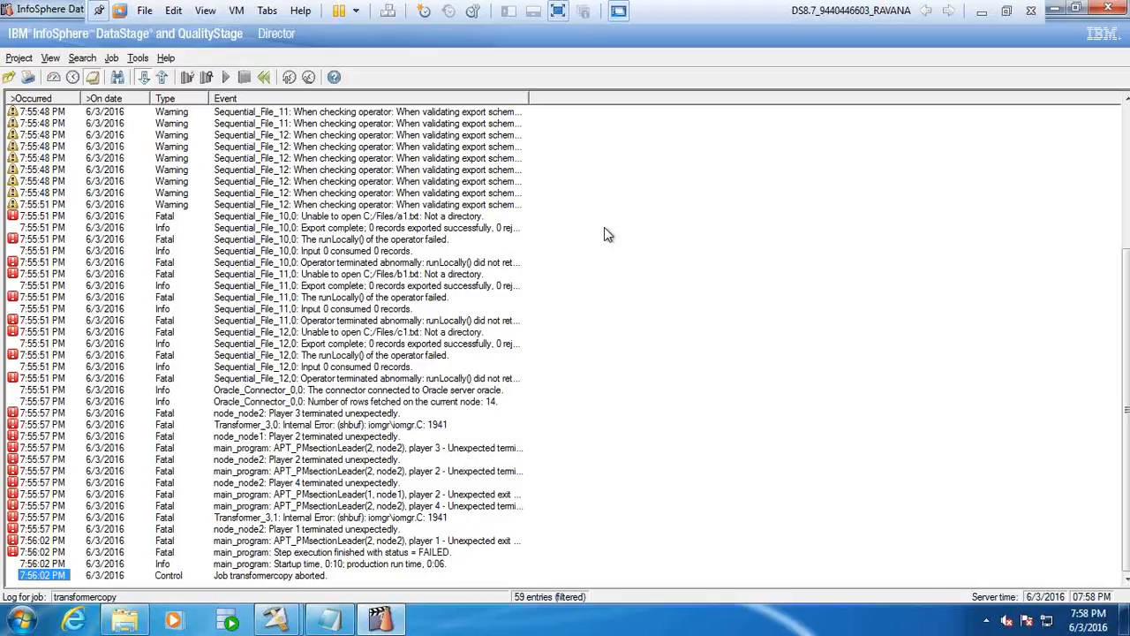
left_click(286, 618)
left_click(396, 511)
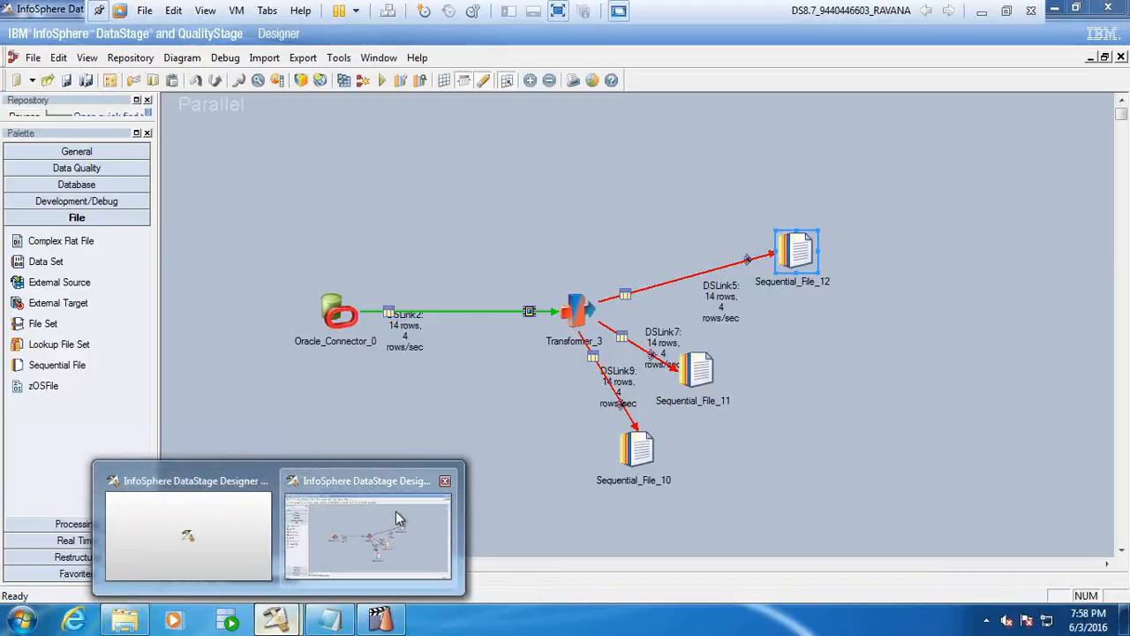
double_click(636, 451)
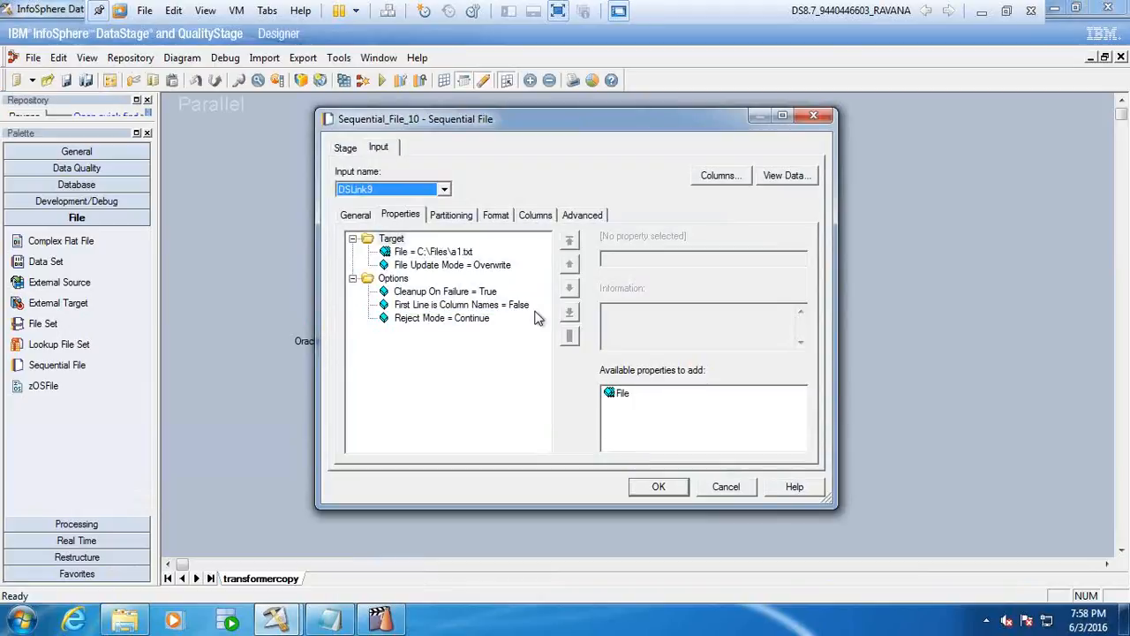
left_click(453, 254)
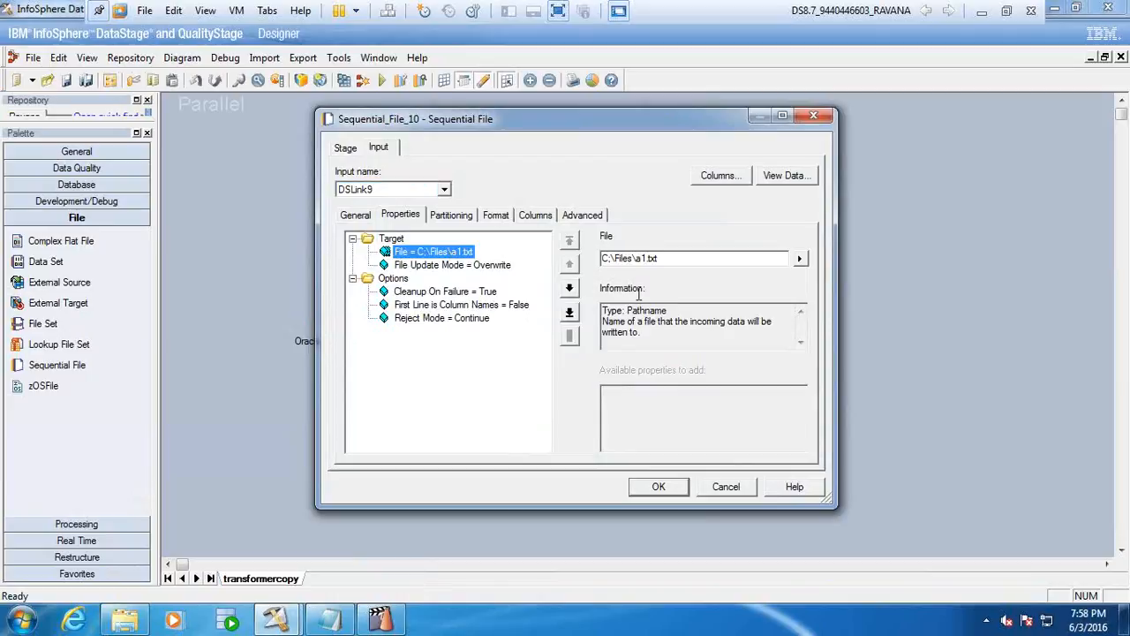
left_click(614, 258)
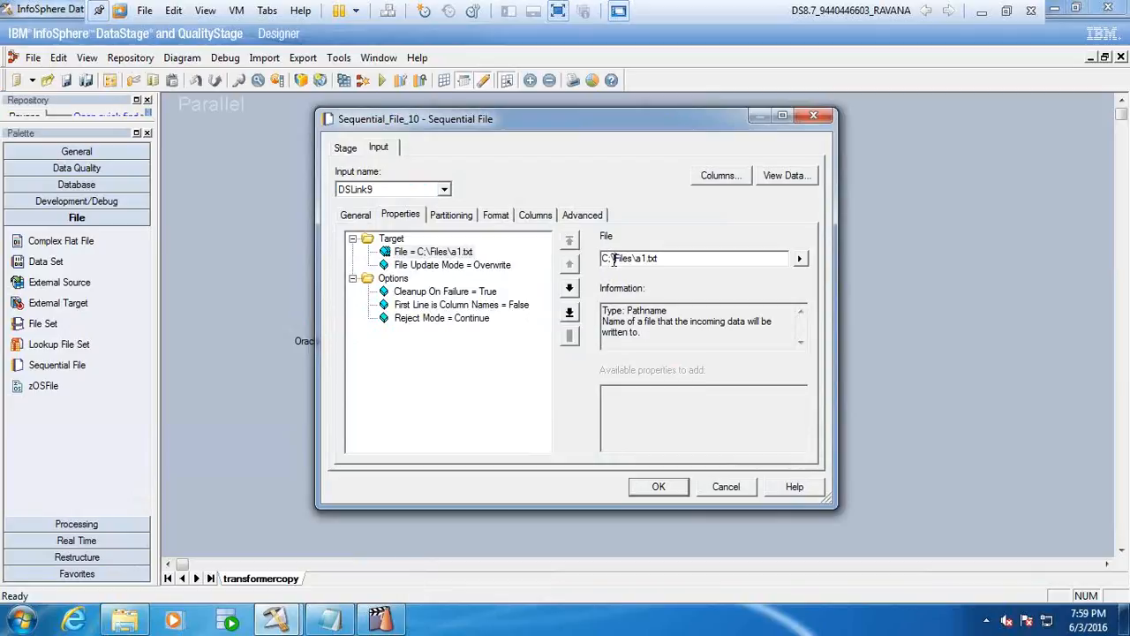
key("BackSpace")
type("\\")
left_click(663, 486)
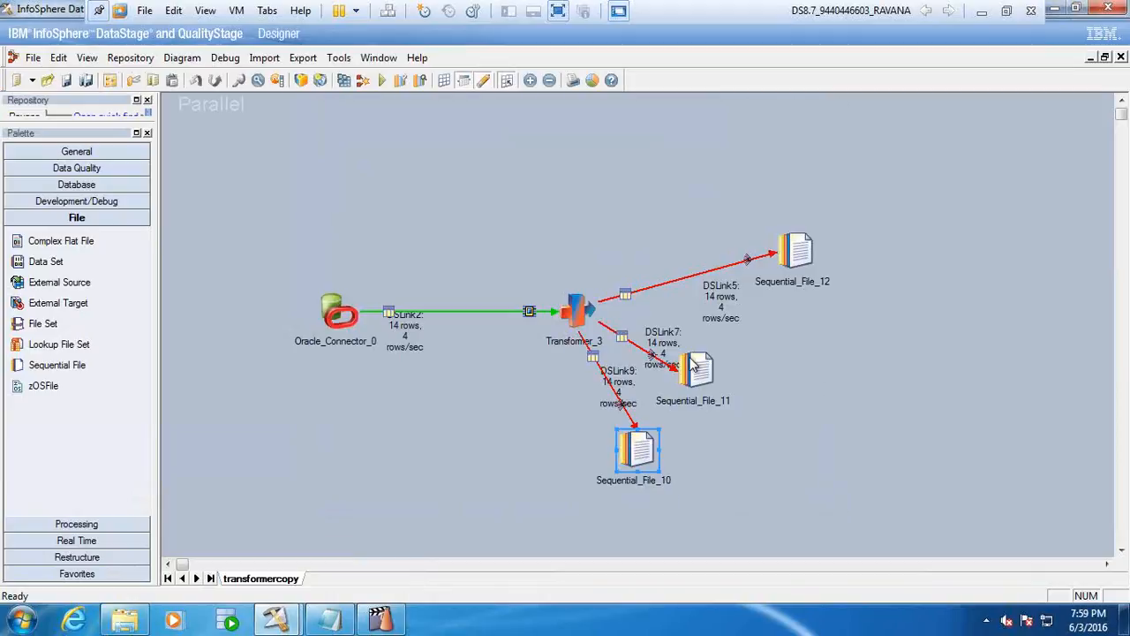
Step: Correct the target file path of Sequential_File_11 to C:\Files\b1.txt
double_click(696, 369)
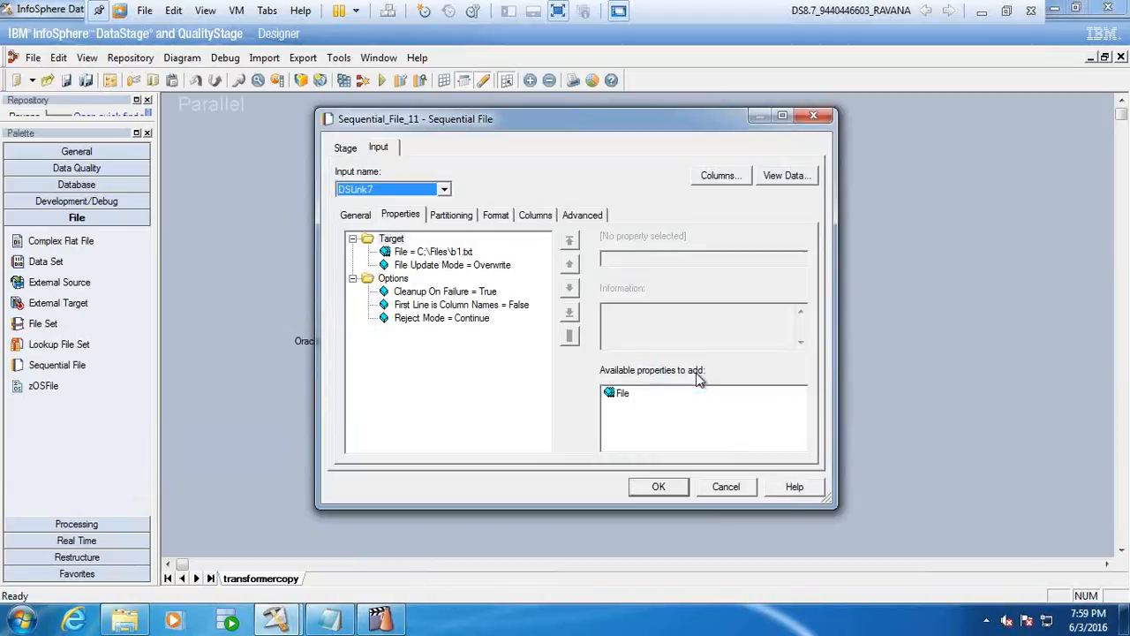
left_click(457, 252)
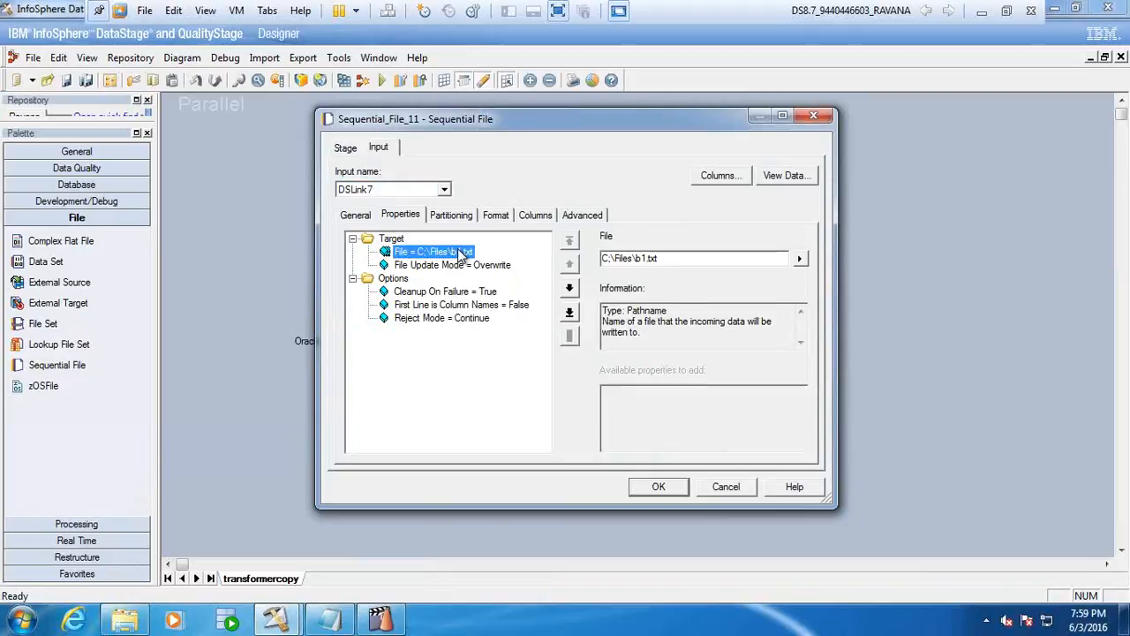
left_click(609, 258)
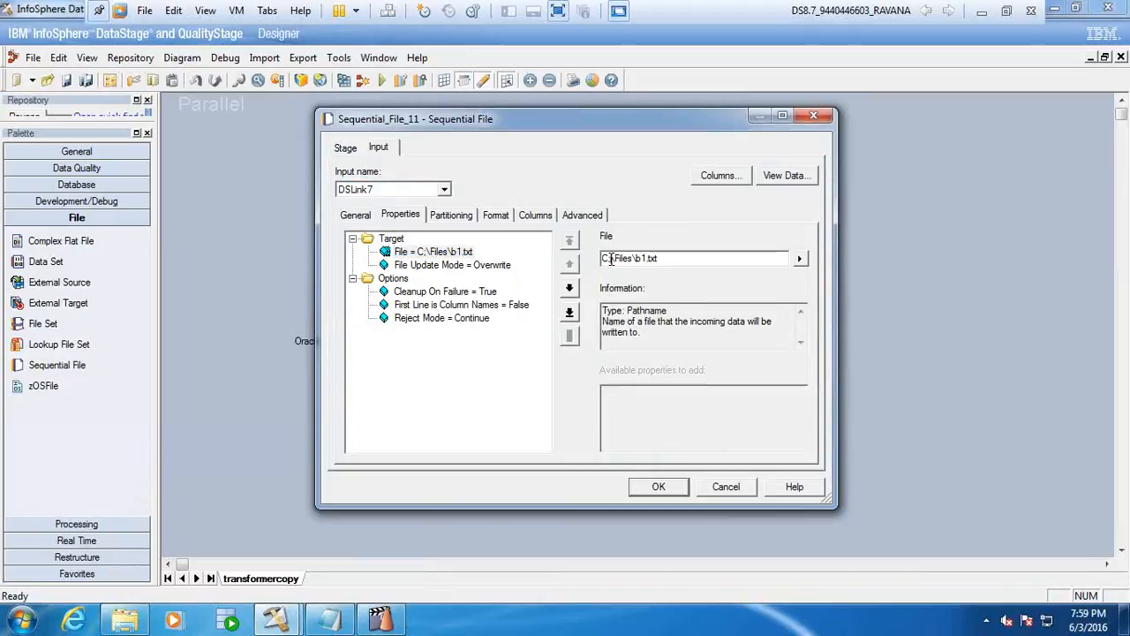
key("BackSpace")
type(":")
key("Return")
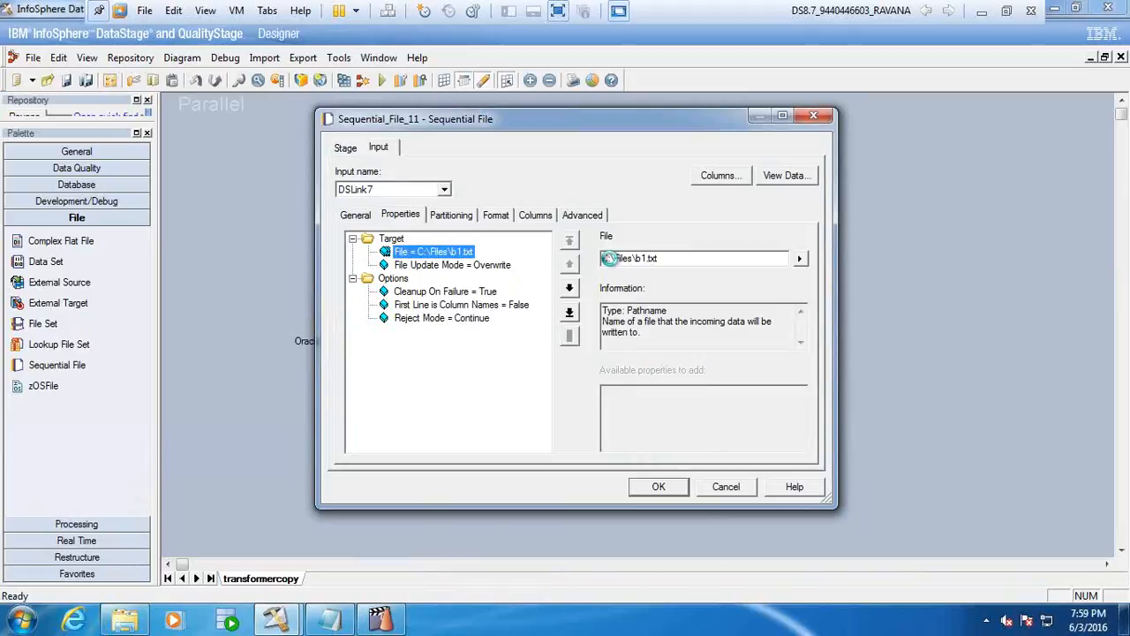
left_click(657, 489)
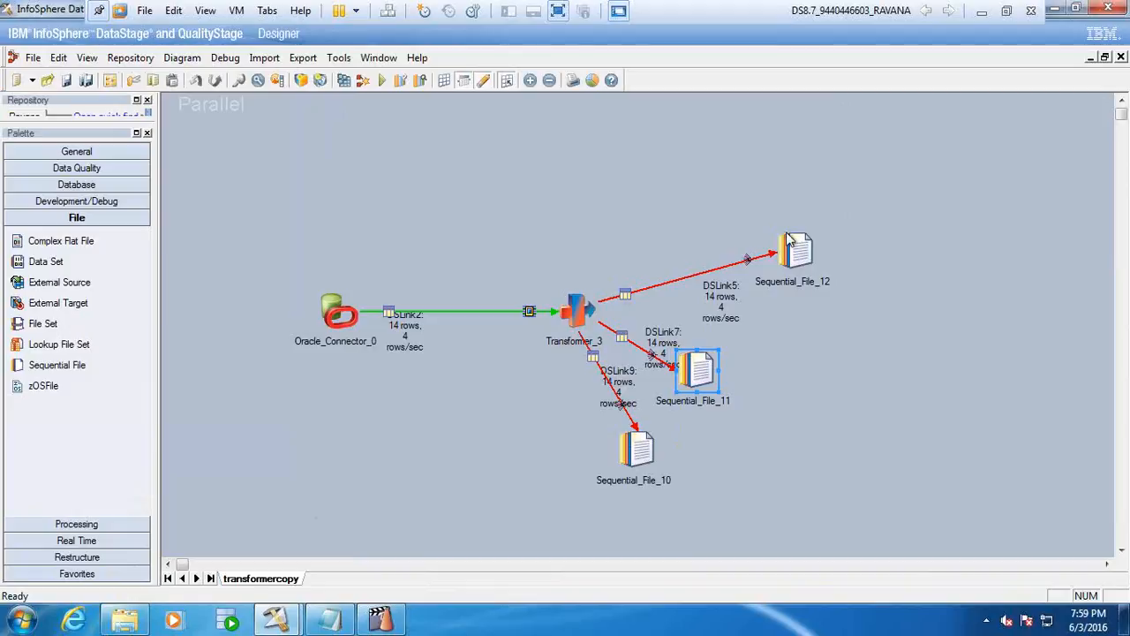
Step: Correct the target file path of Sequential_File_12 to C:\Files\c1.txt
double_click(791, 249)
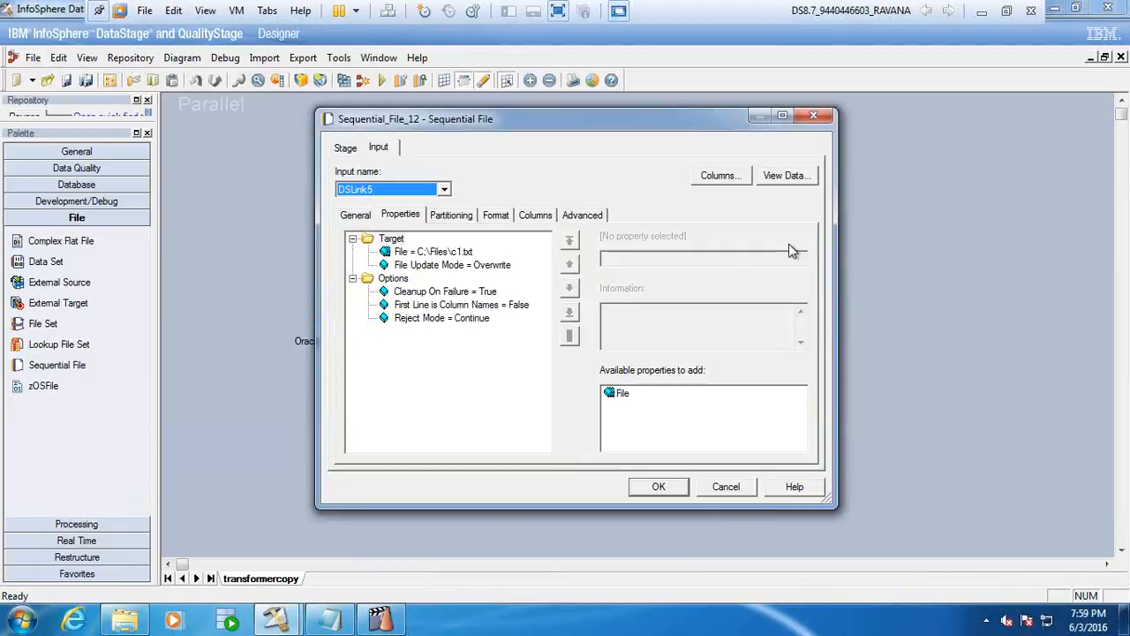
left_click(451, 251)
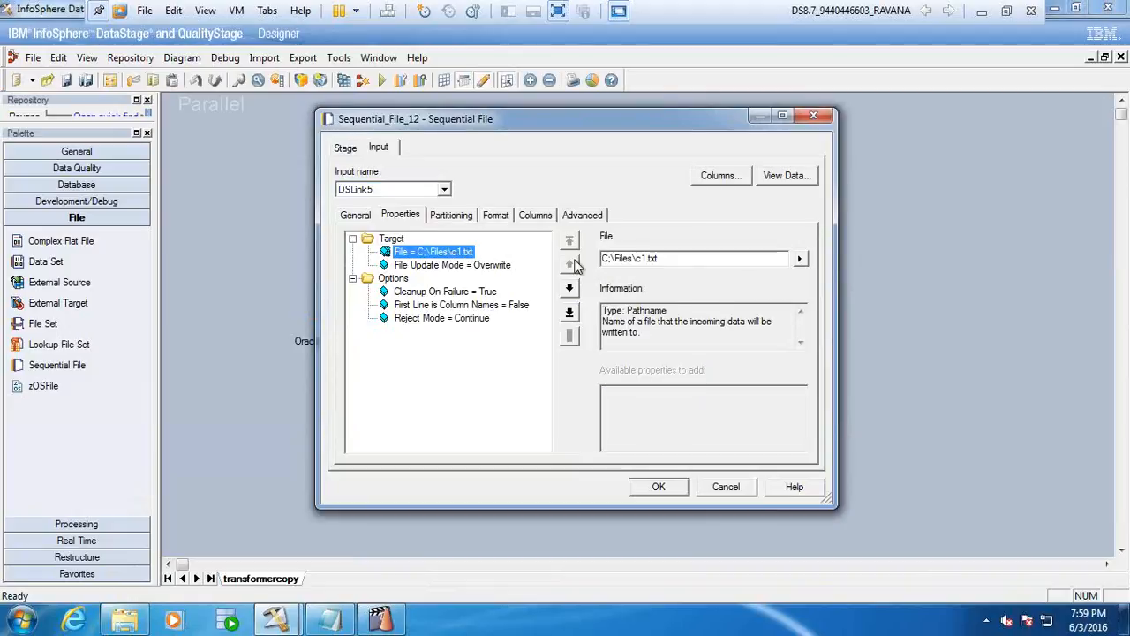
left_click(611, 258)
key("BackSpace")
type(":")
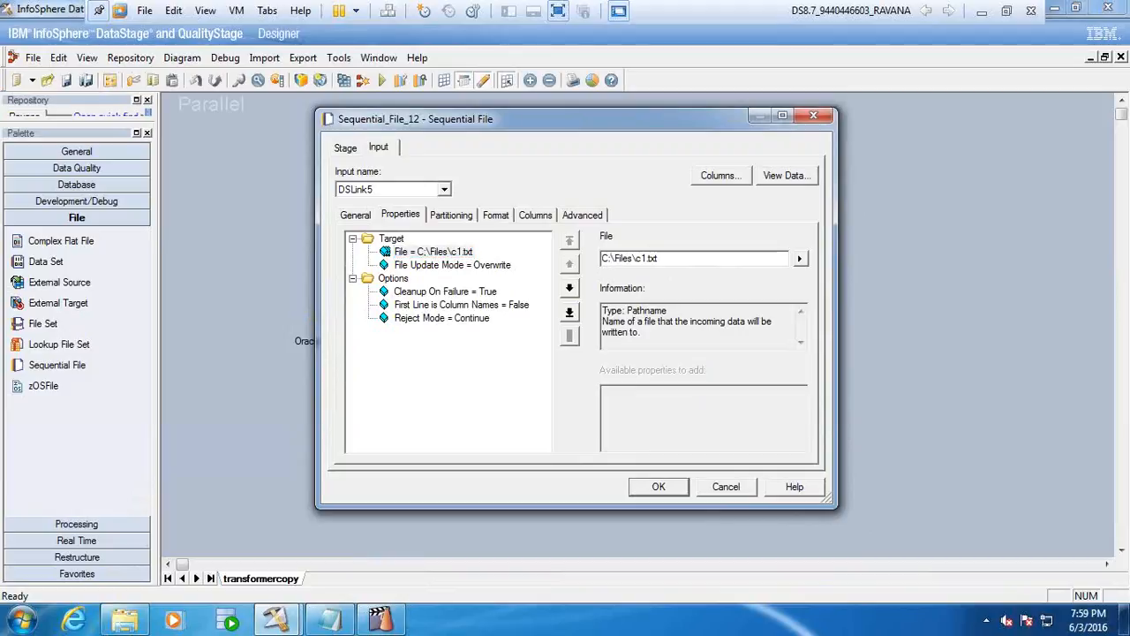
left_click(662, 488)
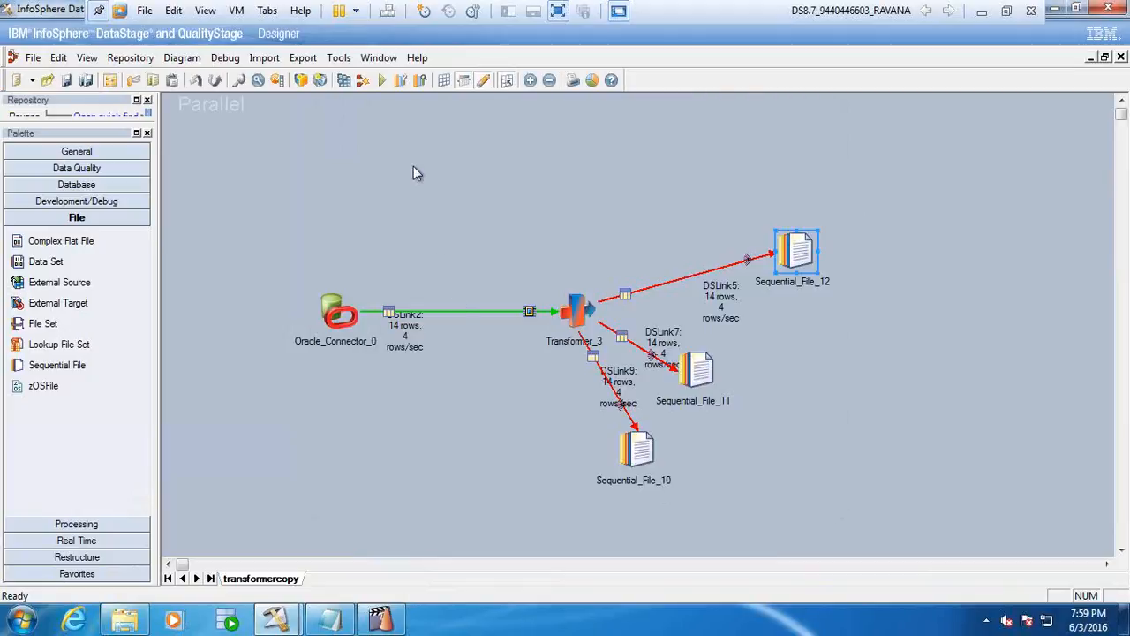
Step: Recompile the transformercopy job with the corrected file paths and run it with no limit on warnings
left_click(345, 80)
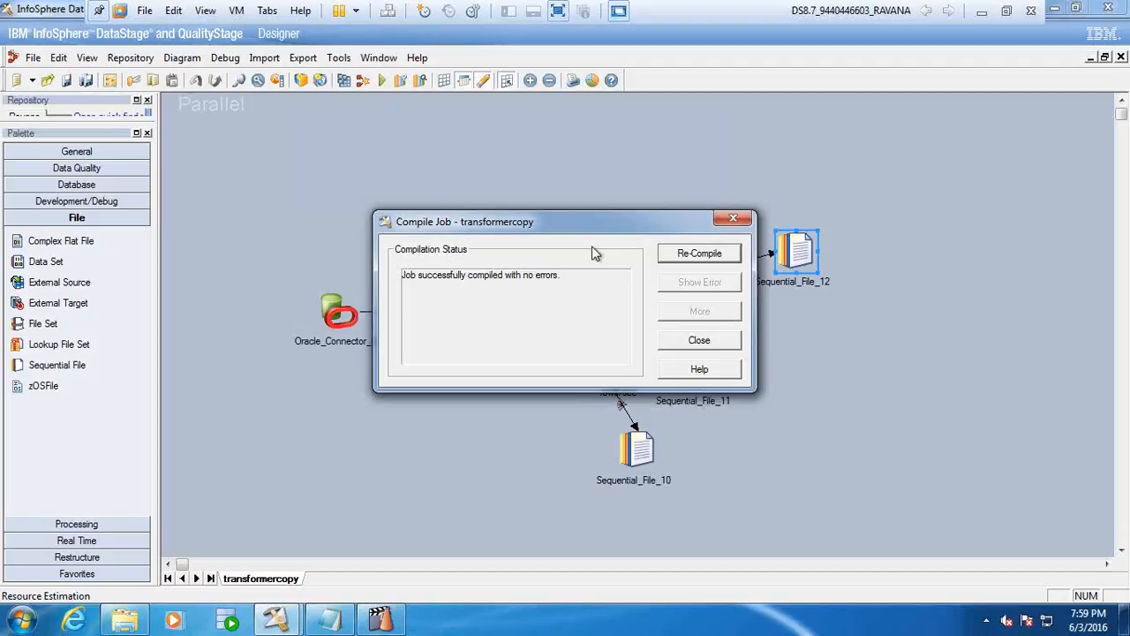
left_click(693, 340)
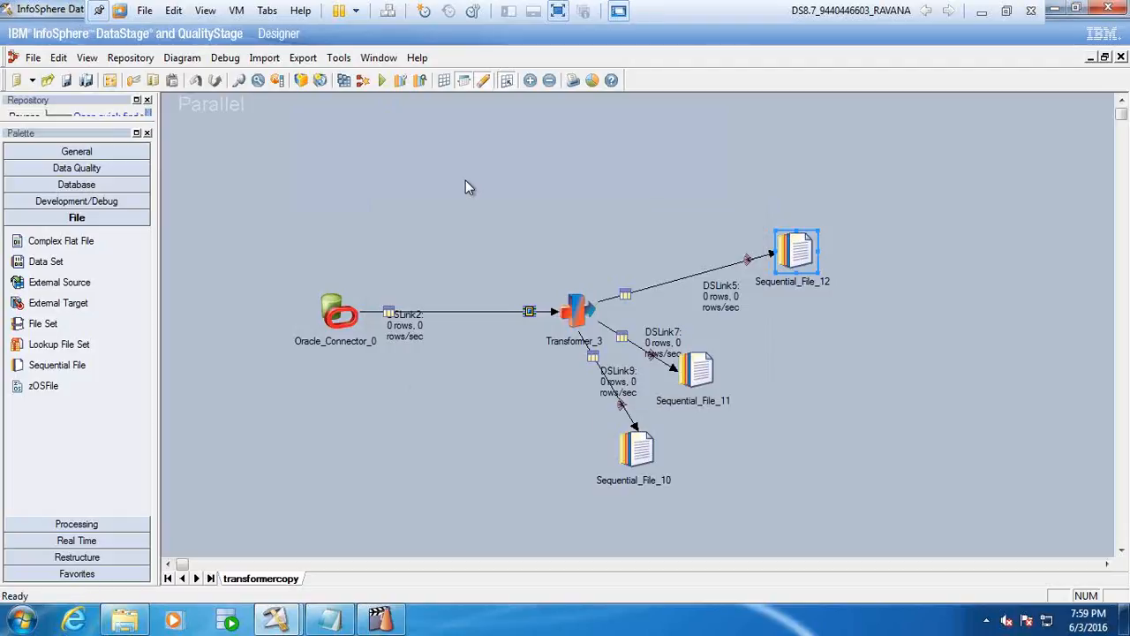
left_click(382, 82)
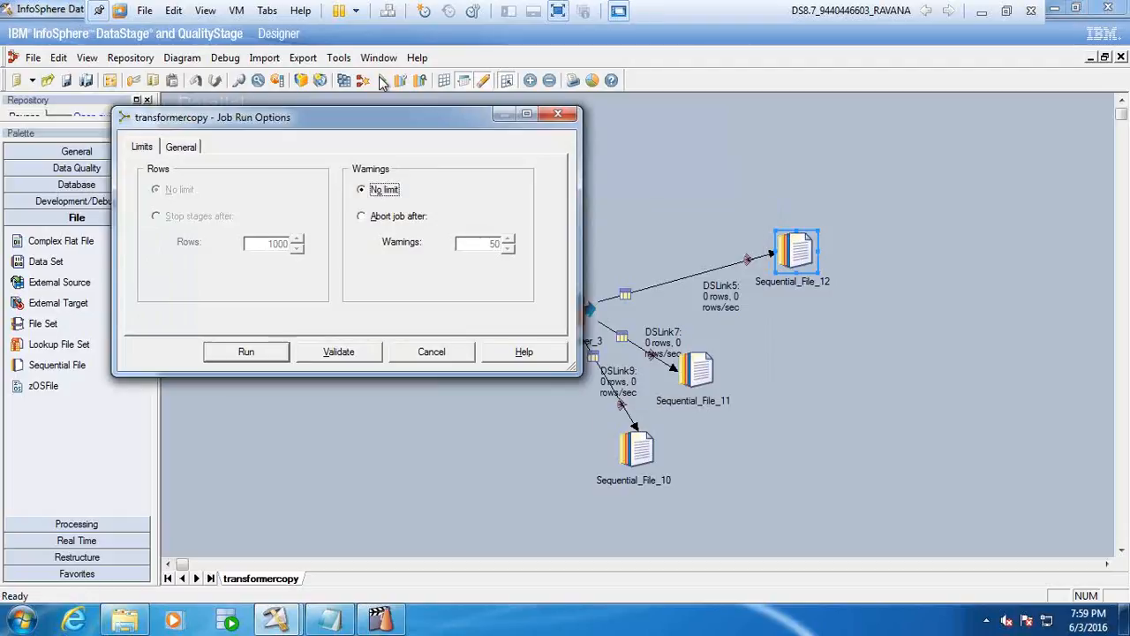
left_click(262, 357)
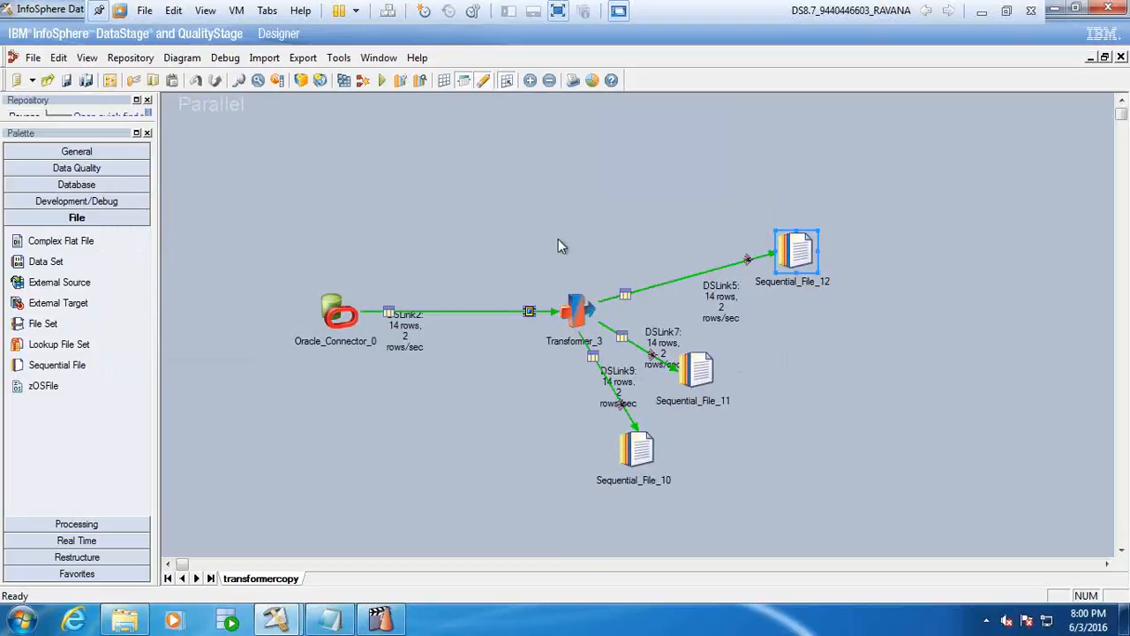
Step: Review the column mappings of the Transformer_3 stage
left_click(585, 314)
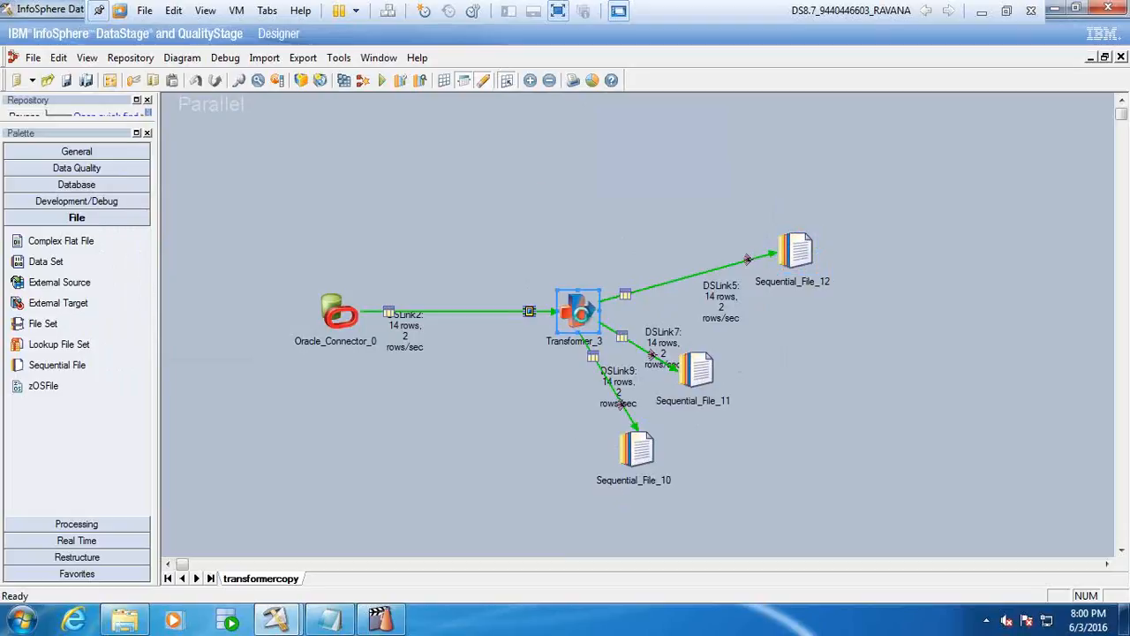
double_click(583, 314)
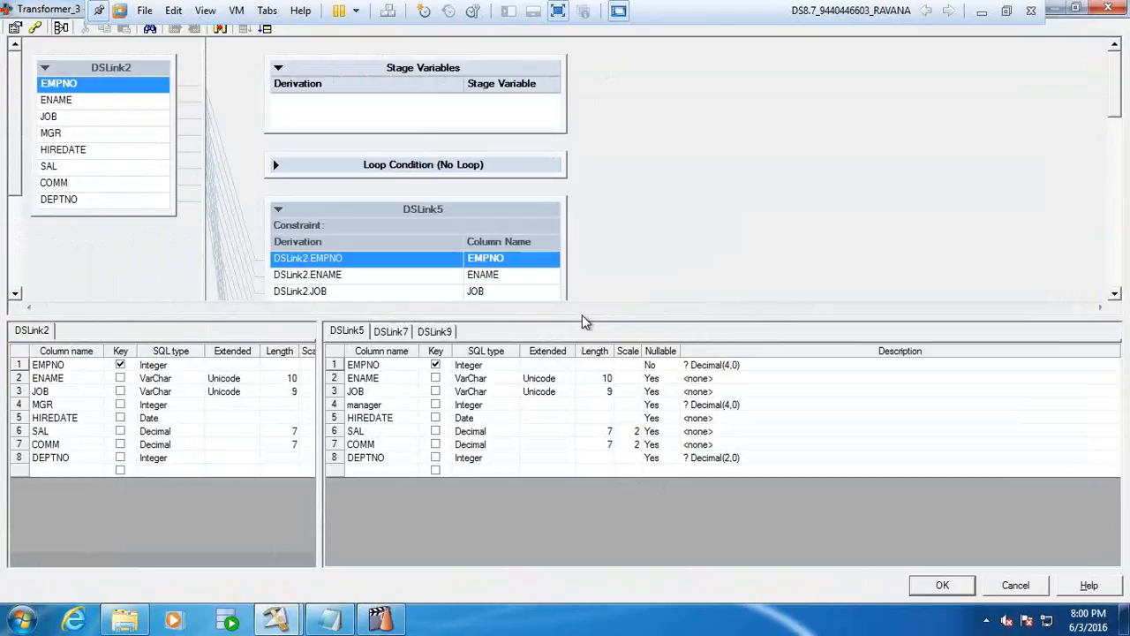
left_click(941, 584)
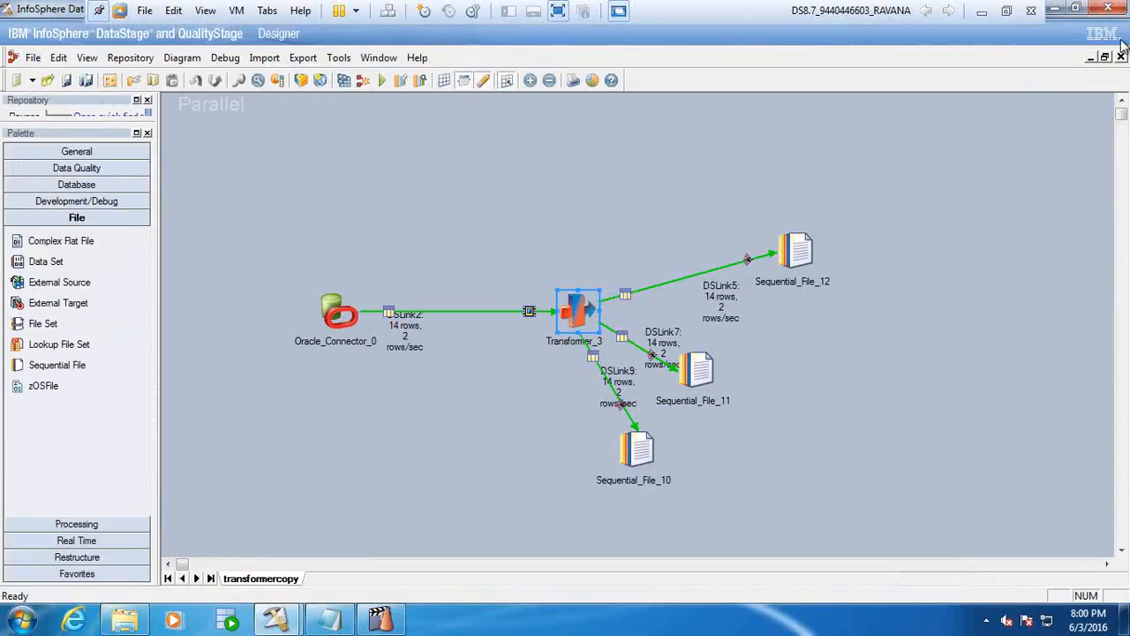
Step: Close the transformercopy job without saving changes and hide the palette
left_click(1120, 57)
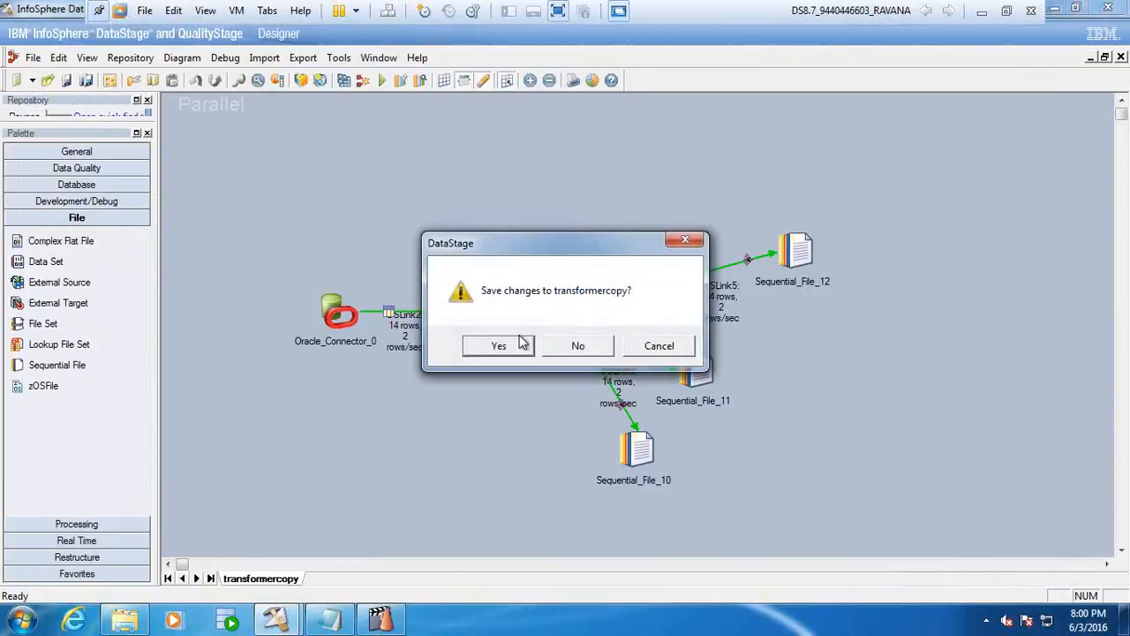
left_click(577, 345)
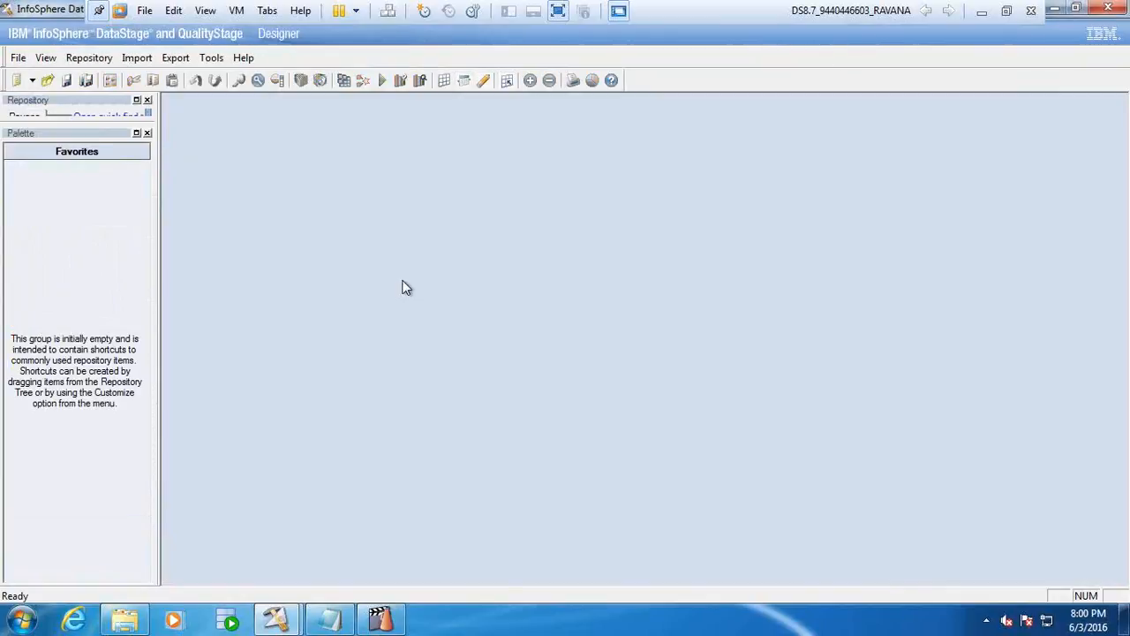
left_click(148, 132)
Step: Try to rename the transformercopy job in the Jobs folder as tx_cp_fl
right_click(96, 243)
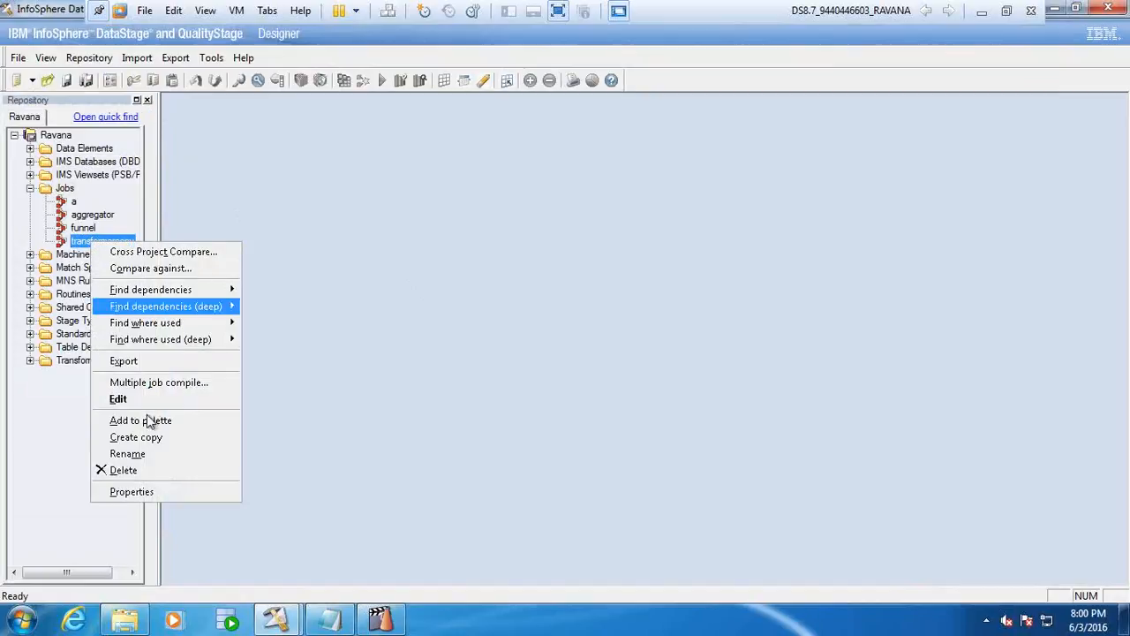
left_click(139, 455)
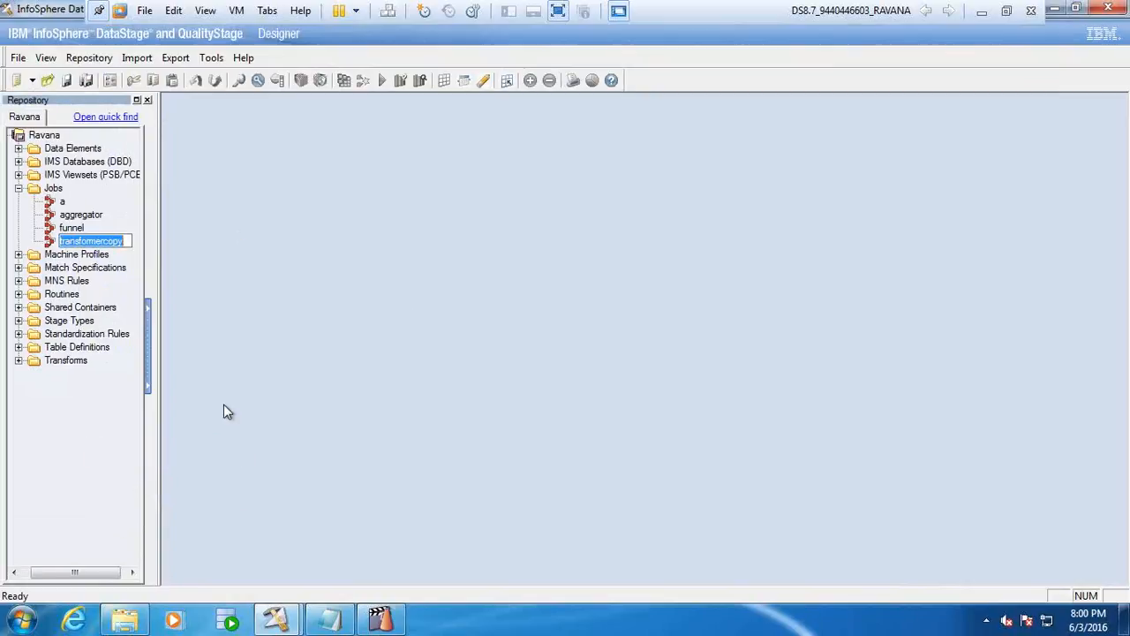
left_click(131, 241)
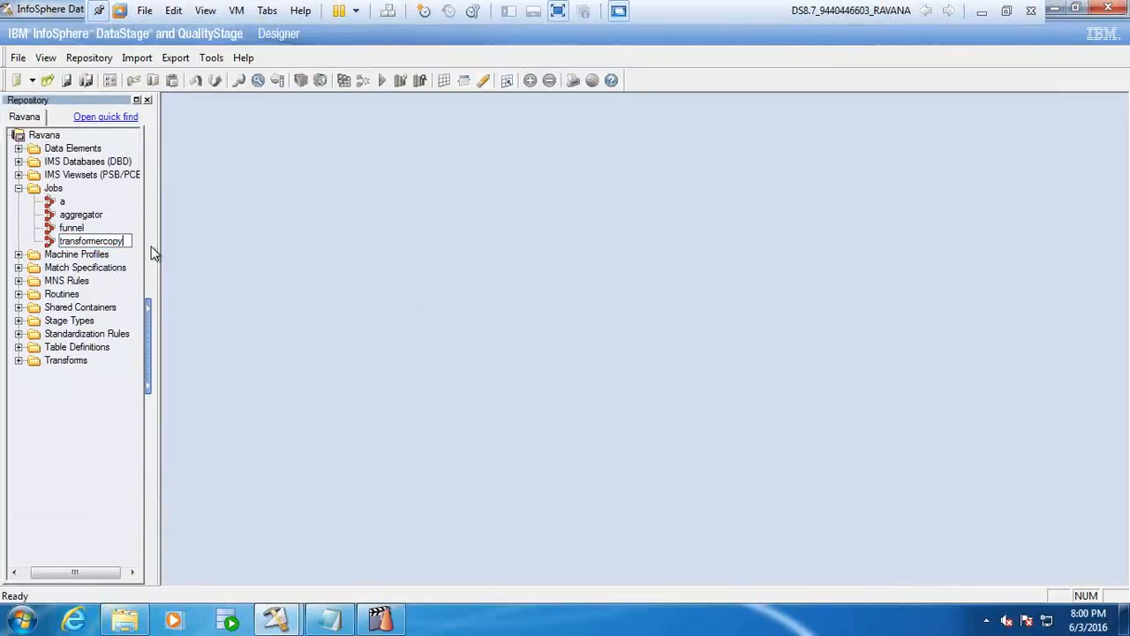
key("BackSpace")
key("BackSpace")
key("BackSpace")
key("BackSpace")
key("BackSpace")
key("BackSpace")
key("BackSpace")
key("BackSpace")
key("BackSpace")
key("BackSpace")
key("BackSpace")
key("BackSpace")
key("BackSpace")
key("BackSpace")
type("x_cp_fl")
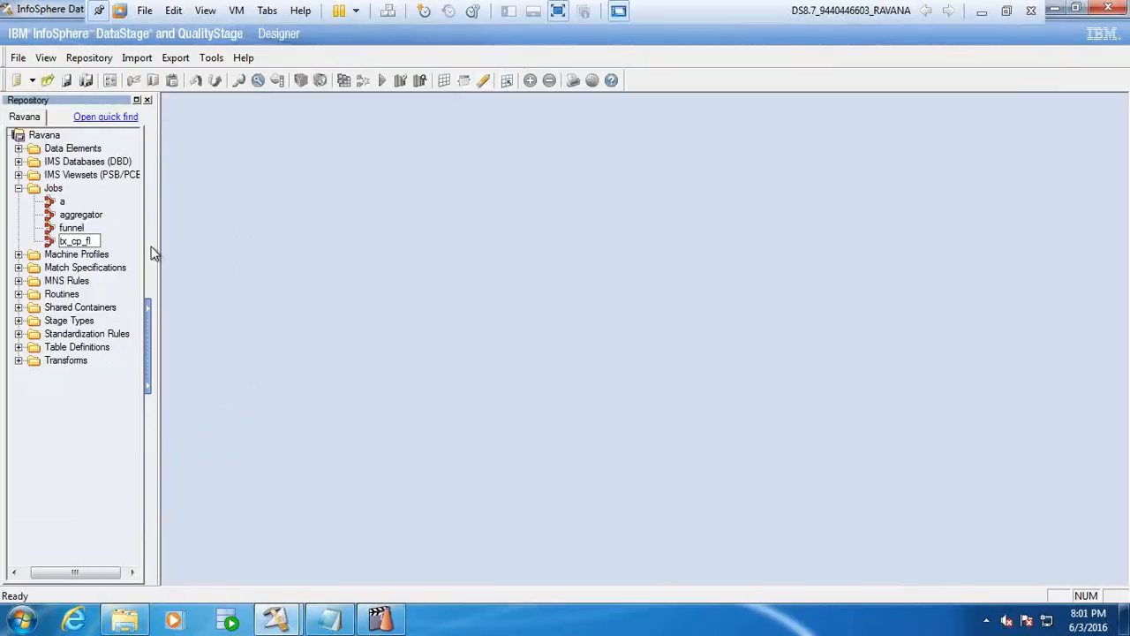
key("Return")
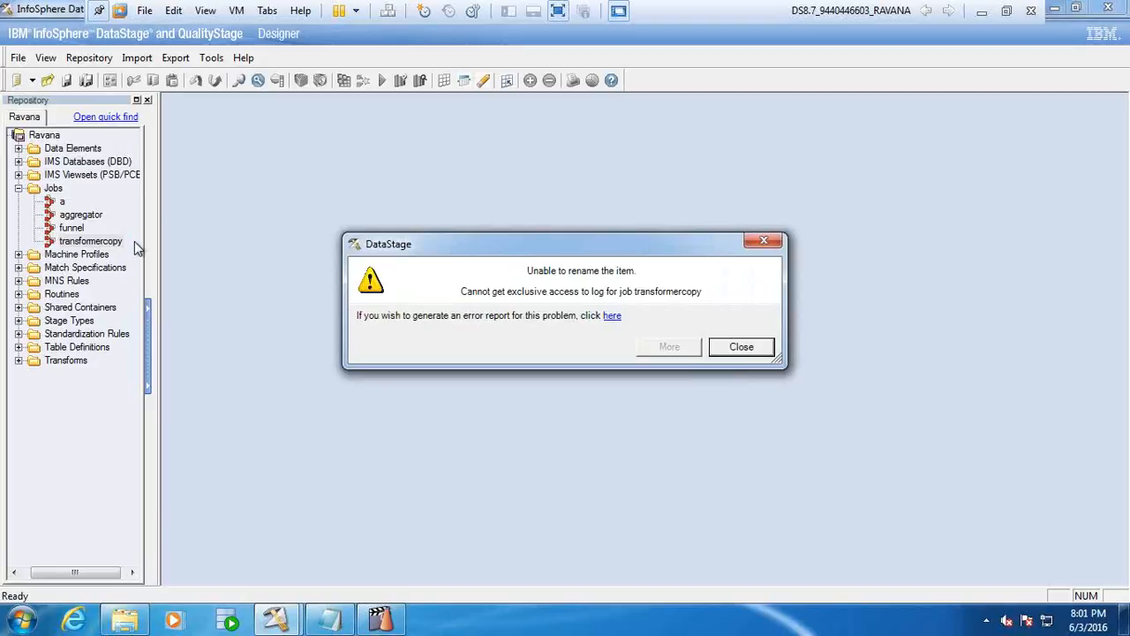
left_click(750, 348)
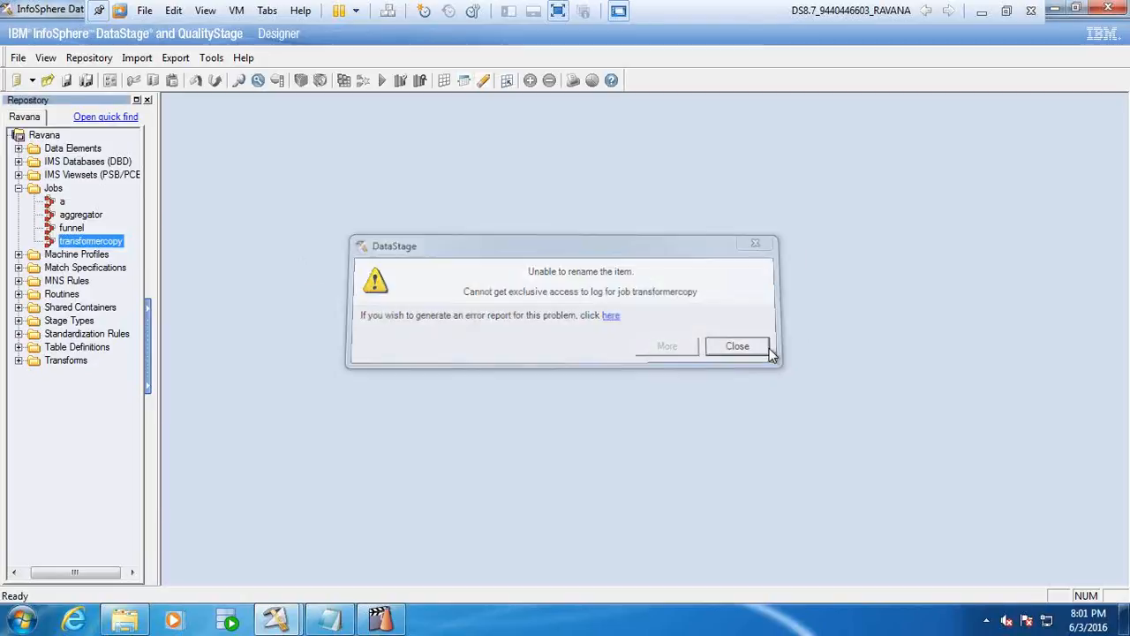
Step: Retry renaming the transformercopy job with the name tx_cp_fl
right_click(104, 249)
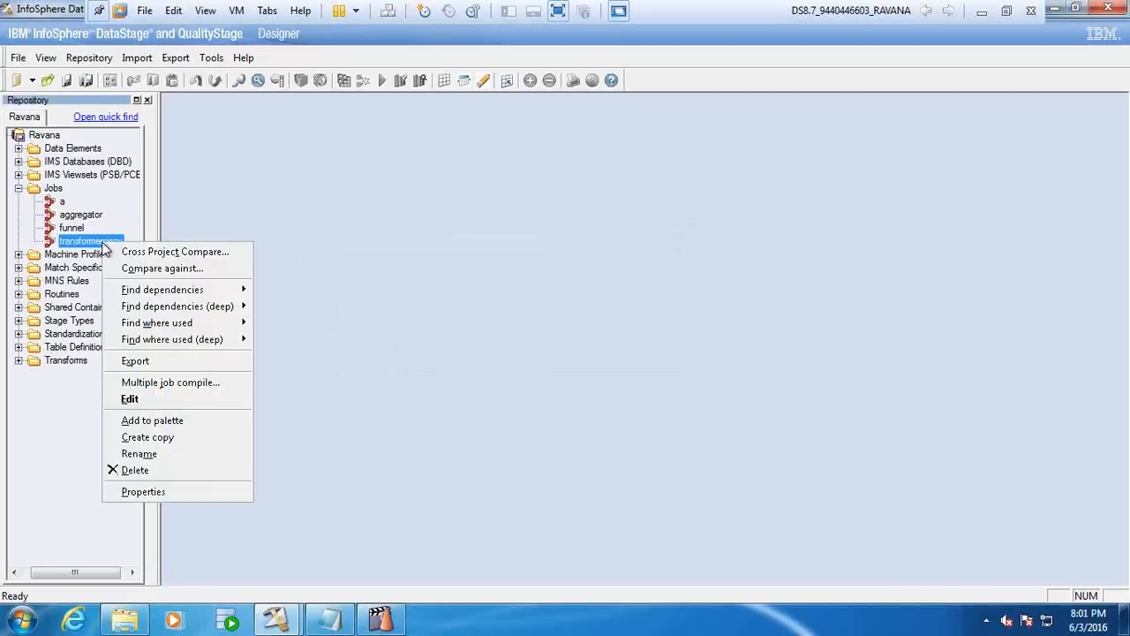
left_click(173, 453)
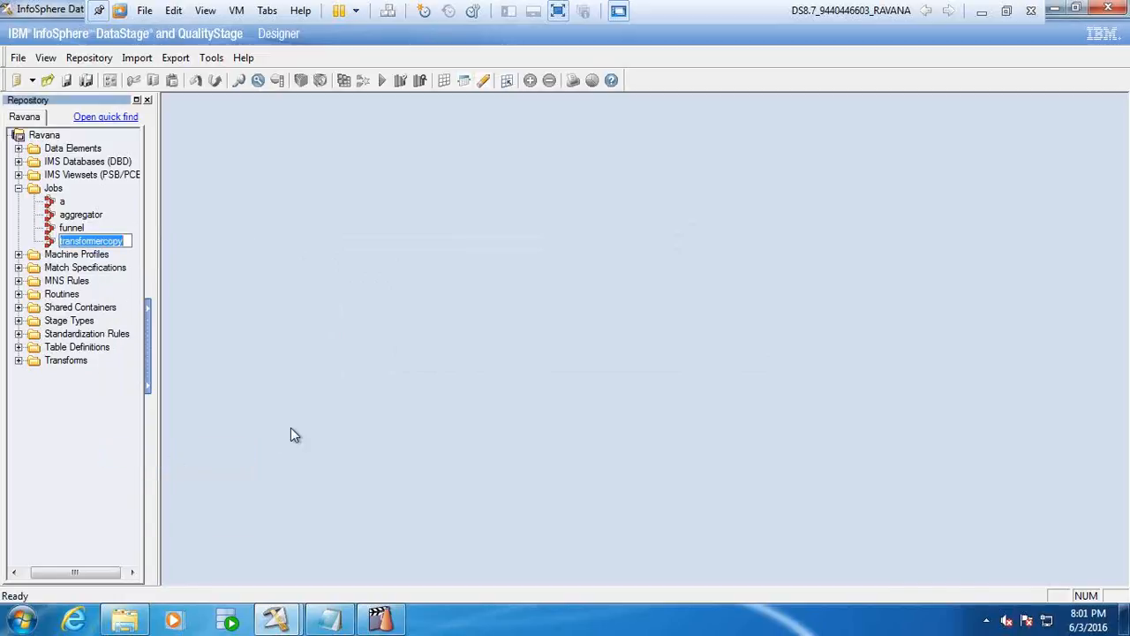
type("tx_cp_")
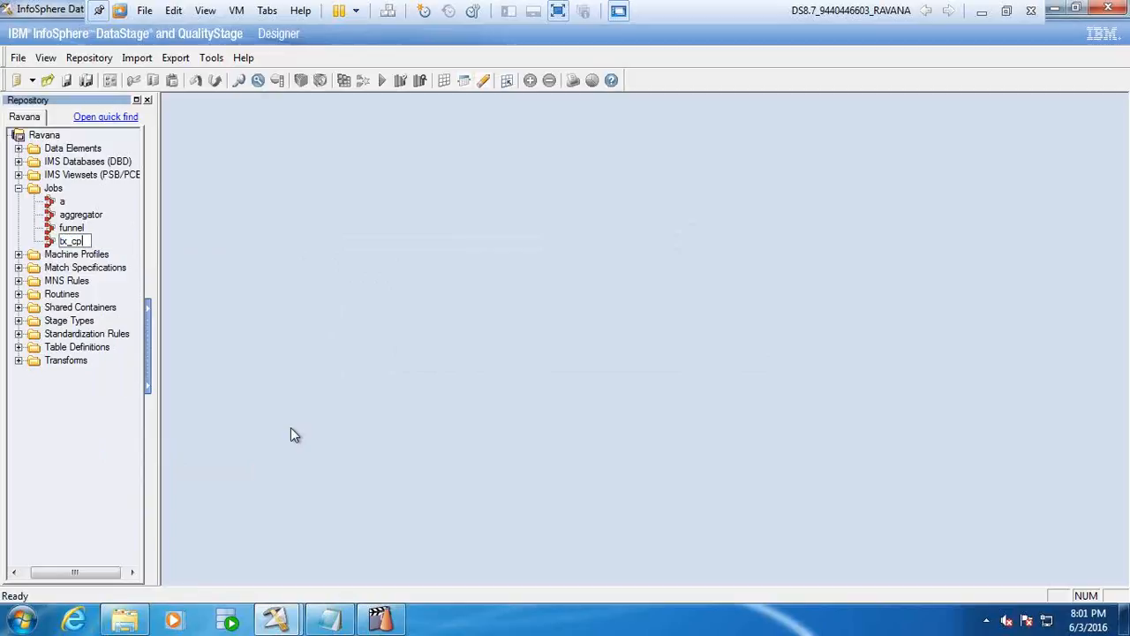
type("fl")
left_click(111, 231)
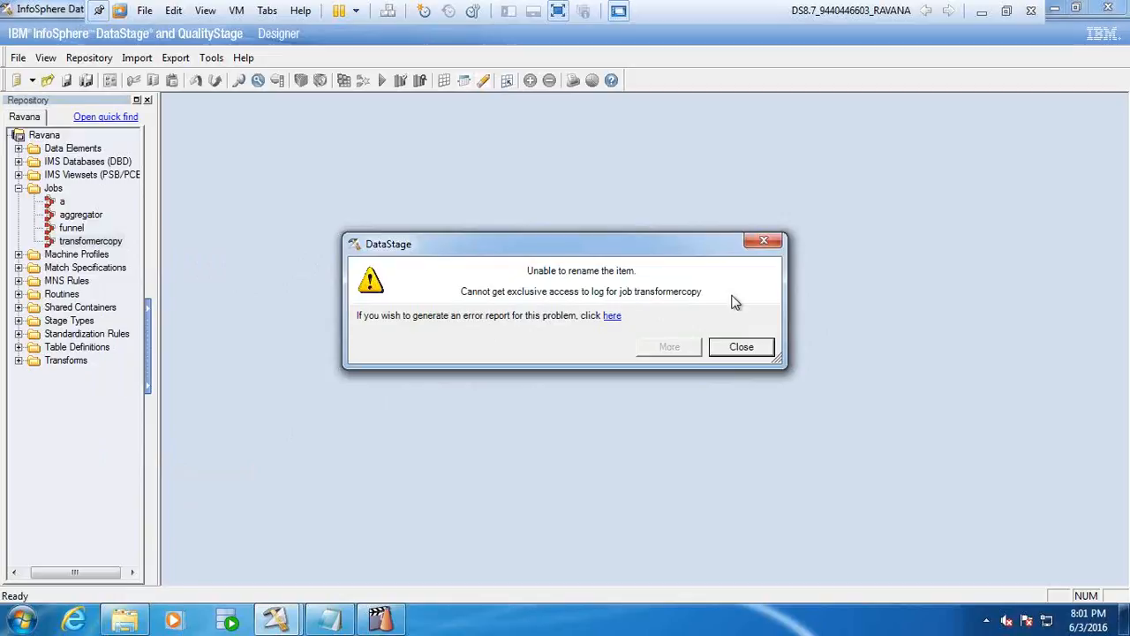
Step: Switch to DataStage Director, leave the transformercopy log for the job status view, and return to Designer
left_click(379, 620)
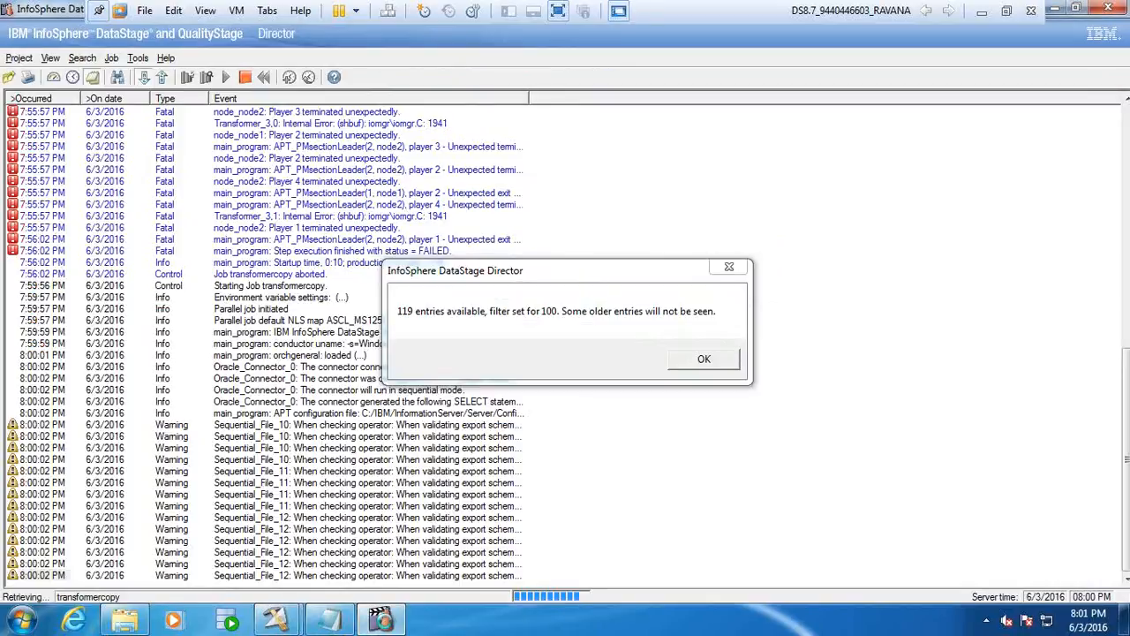
left_click(702, 359)
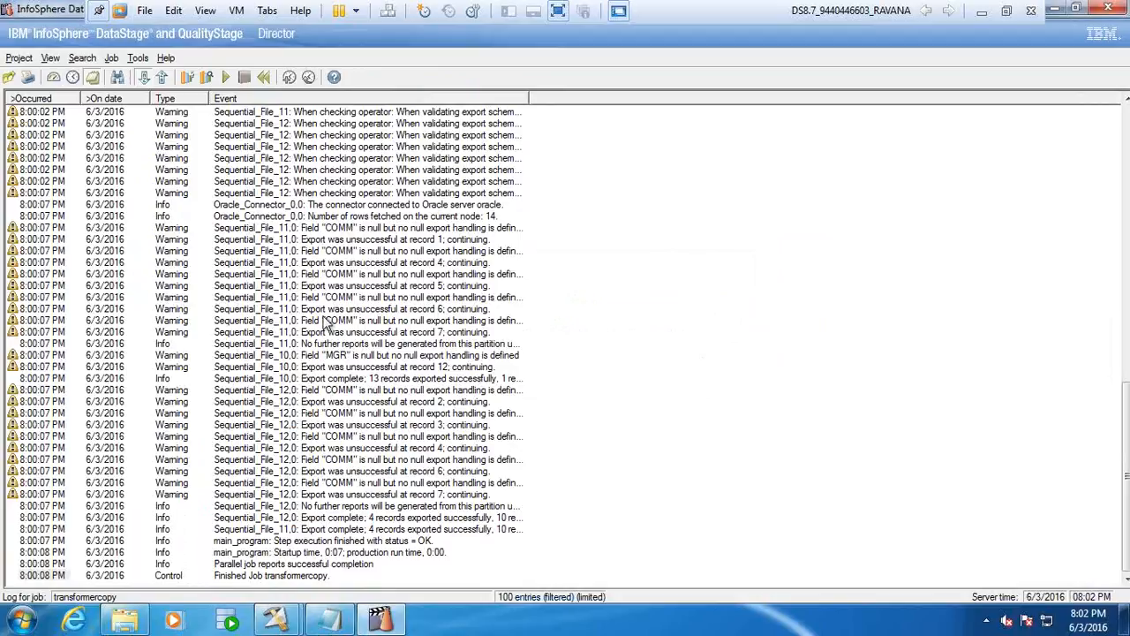
left_click(53, 78)
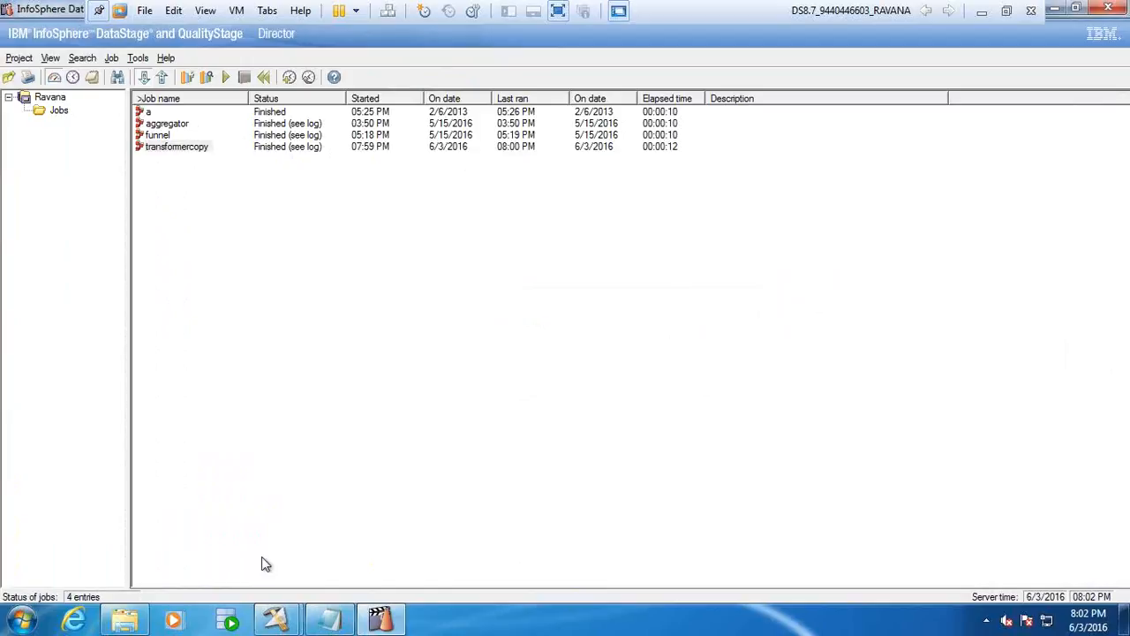
left_click(281, 622)
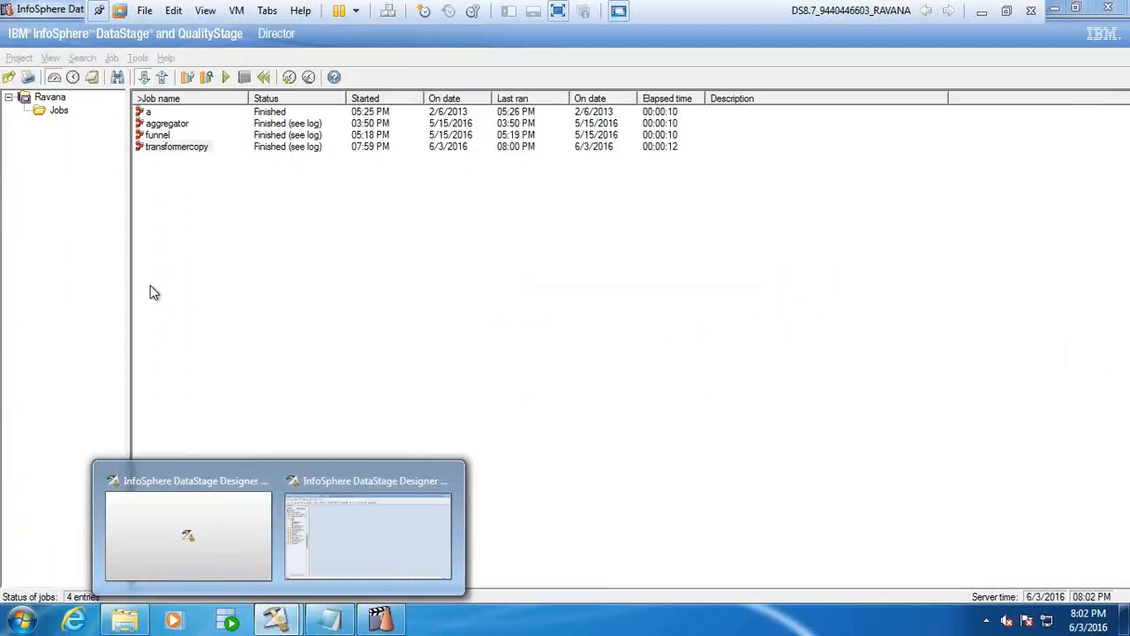
left_click(353, 525)
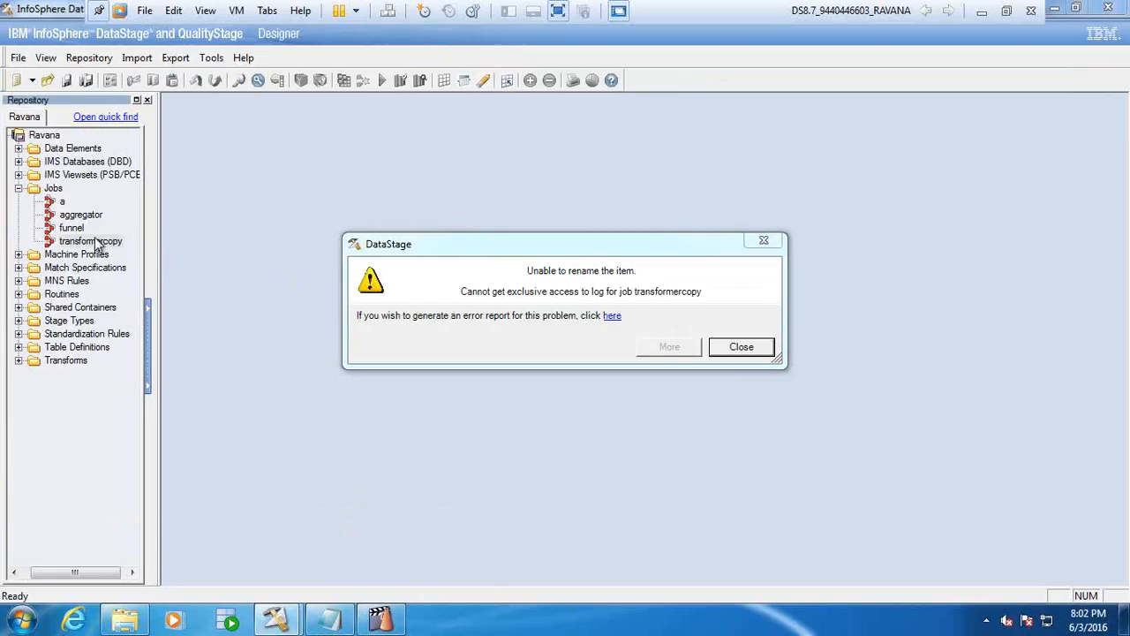
Step: Dismiss the rename error and rename the transformercopy job as tx_cp_fl
left_click(731, 347)
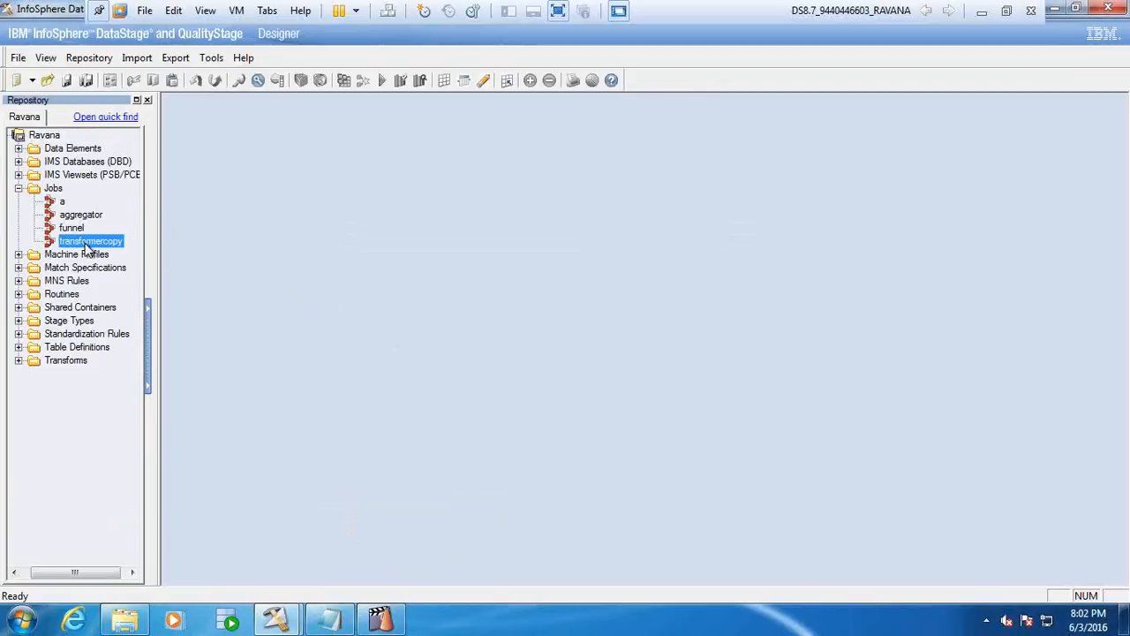
mouse_move(88, 249)
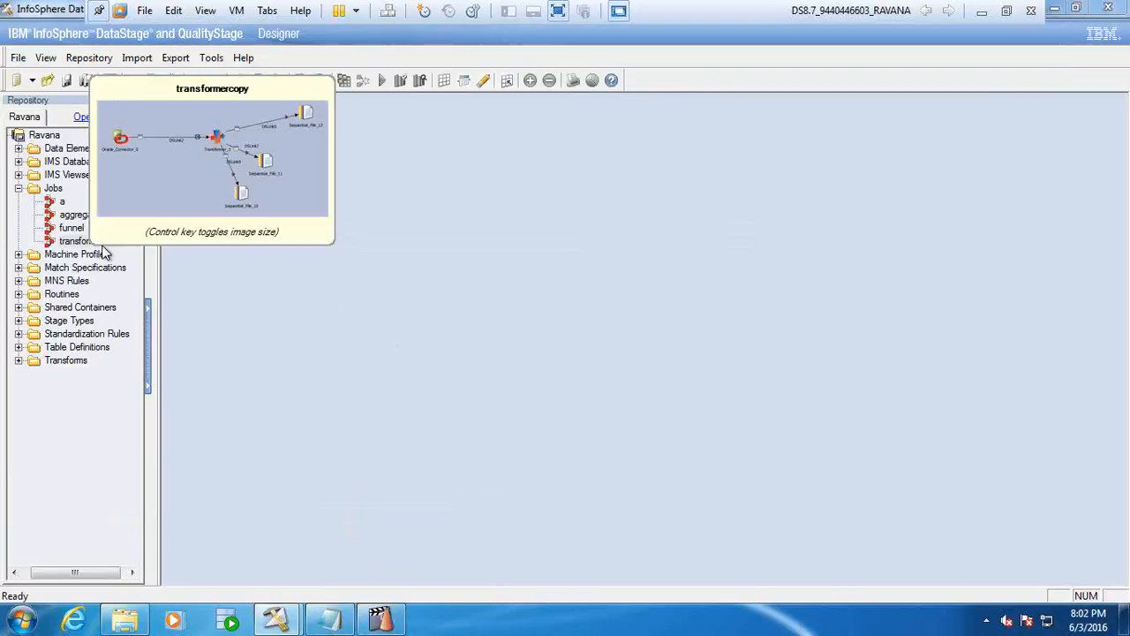
left_click(77, 246)
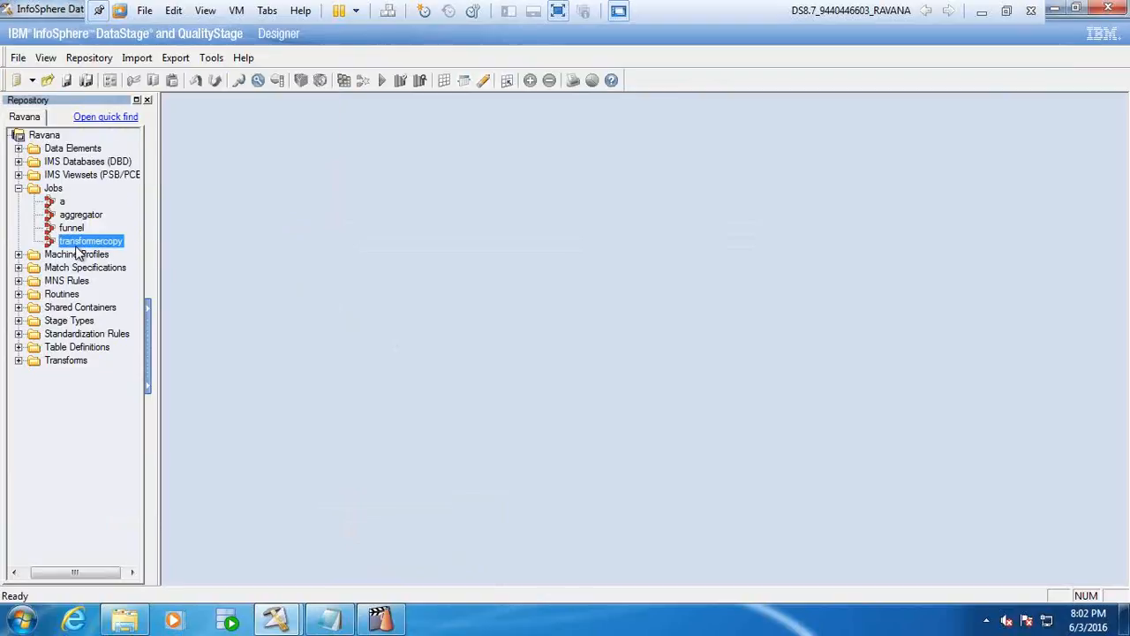
right_click(77, 247)
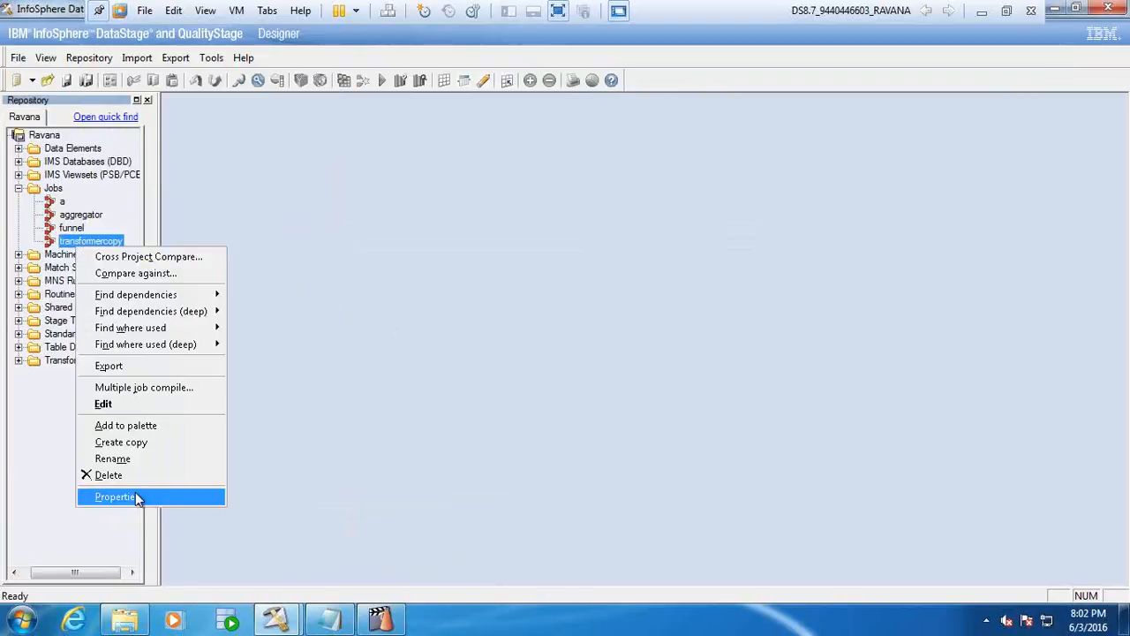
left_click(113, 459)
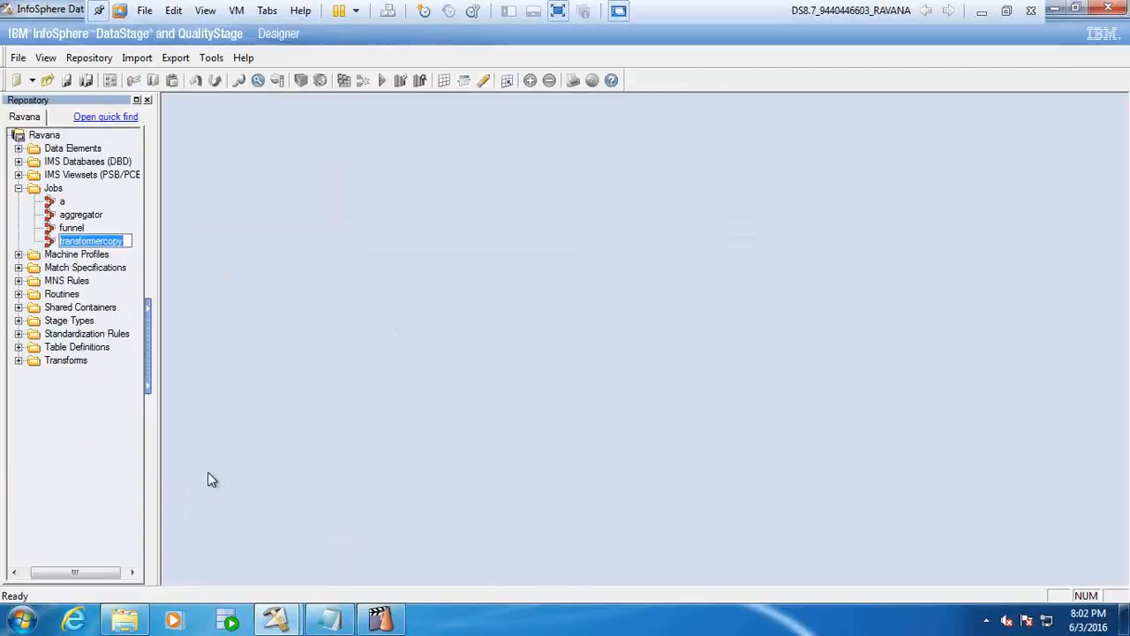
type("tx_c")
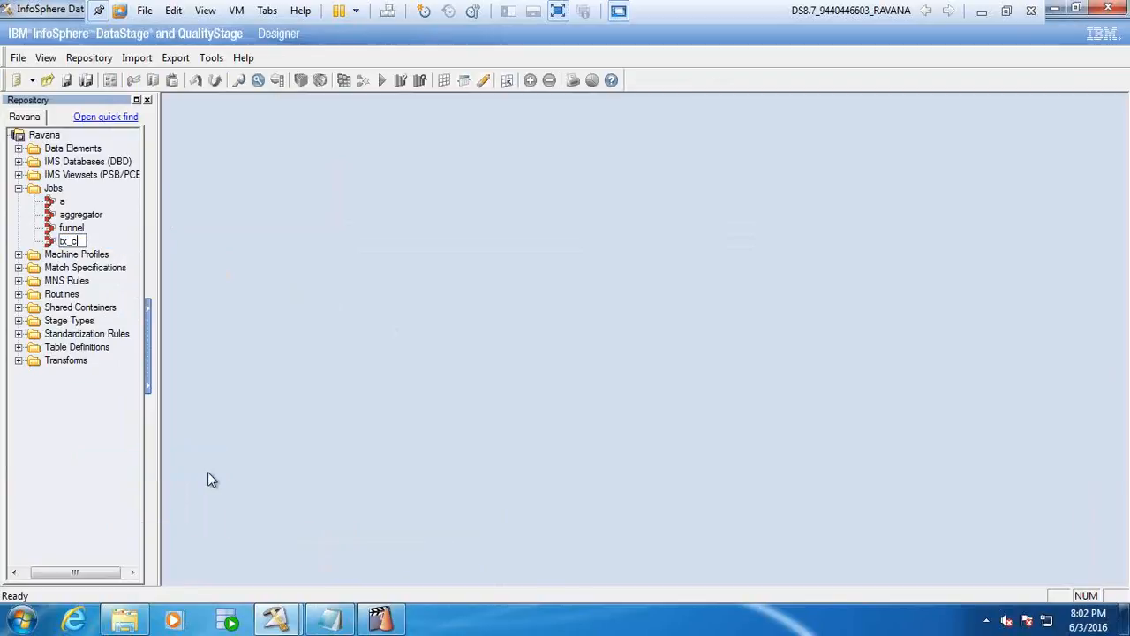
type("p_fl")
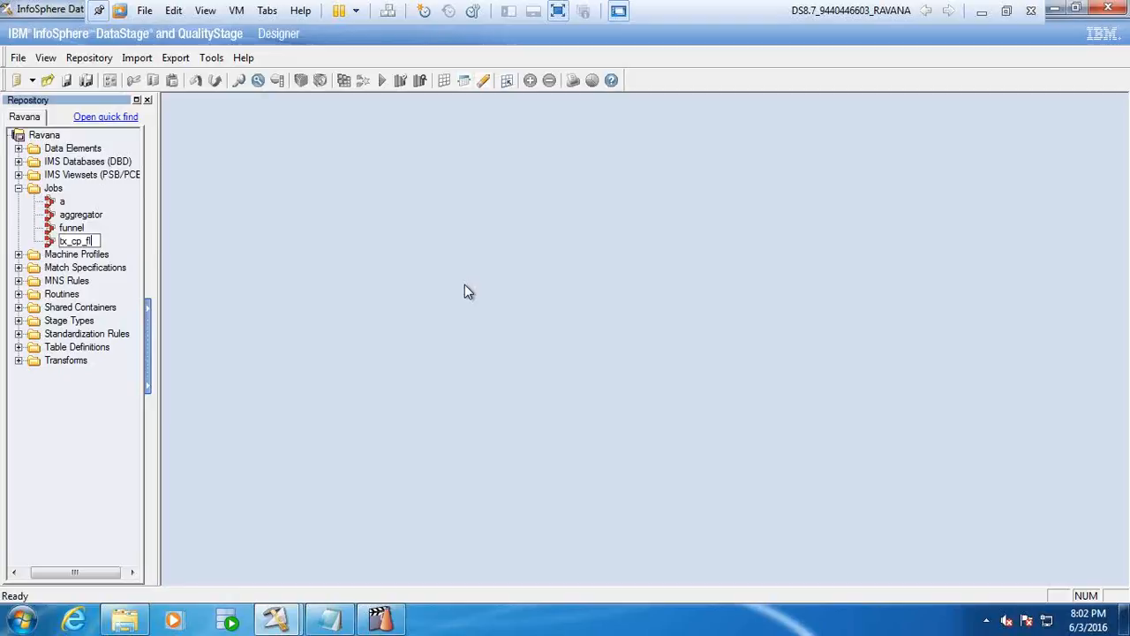
left_click(113, 221)
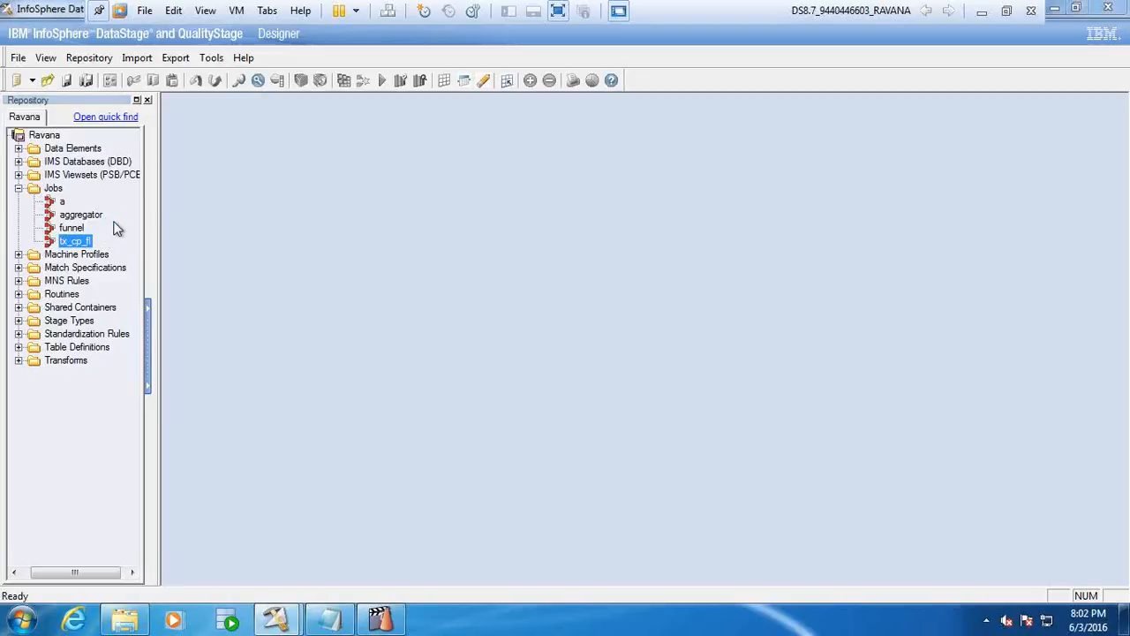
Step: Open the tx_cp_fl job and its Transformer_3 stage for editing
mouse_move(113, 228)
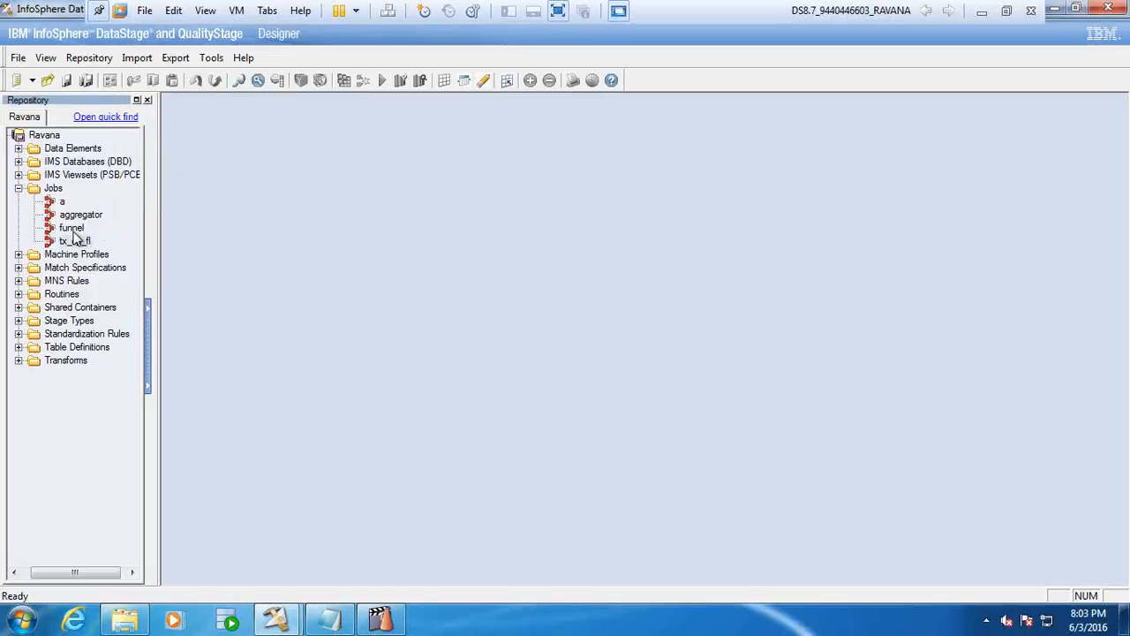
mouse_move(76, 245)
double_click(71, 241)
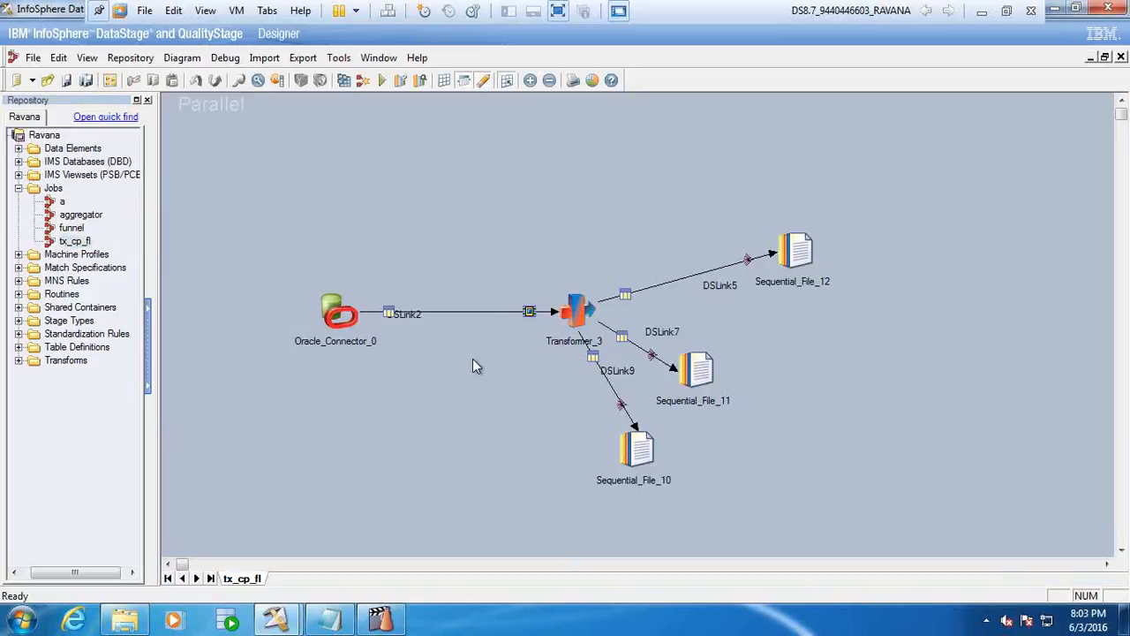
left_click(577, 308)
double_click(577, 308)
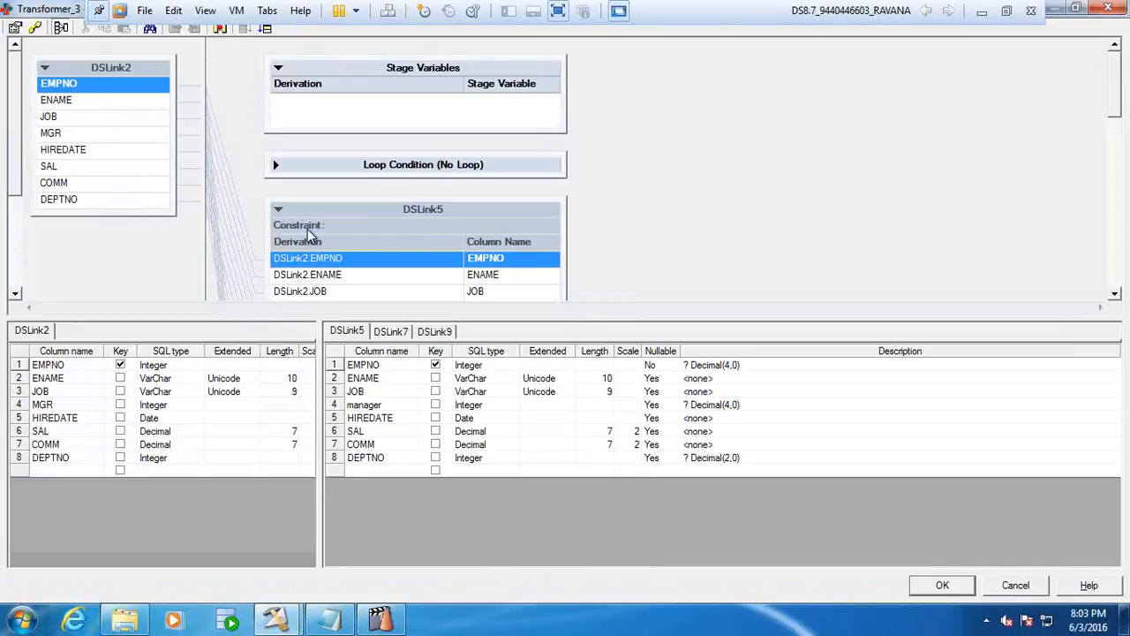
Step: Set the Transformer_3 stage constraint for DSLink5 to DSLink2.DEPTNO=10, picking DEPTNO from the input columns
double_click(395, 228)
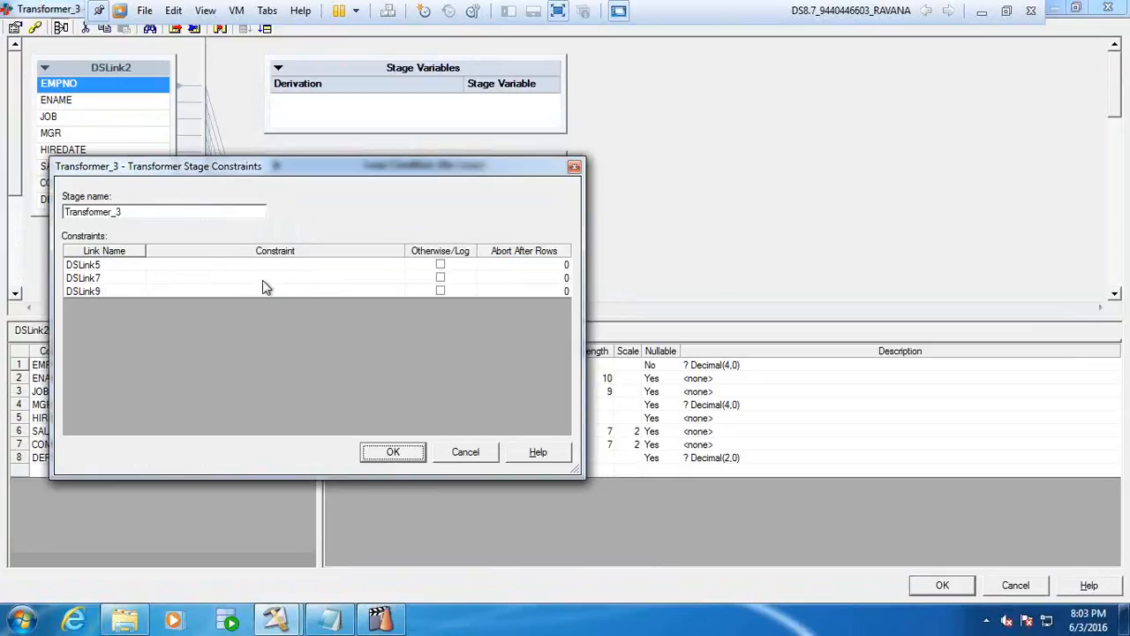
left_click(213, 265)
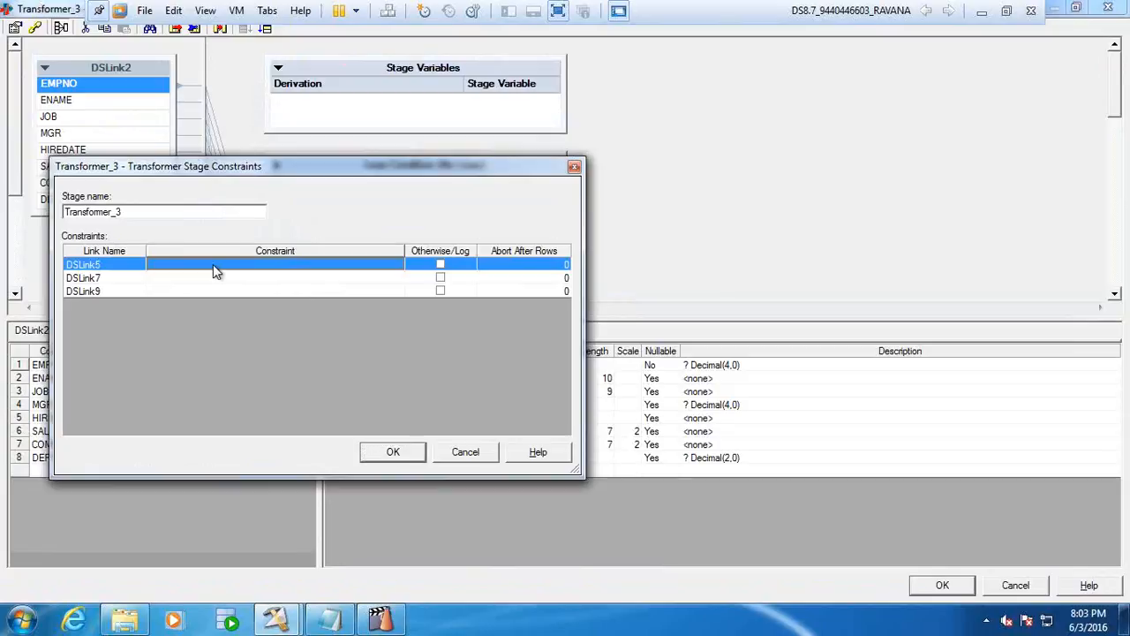
double_click(212, 265)
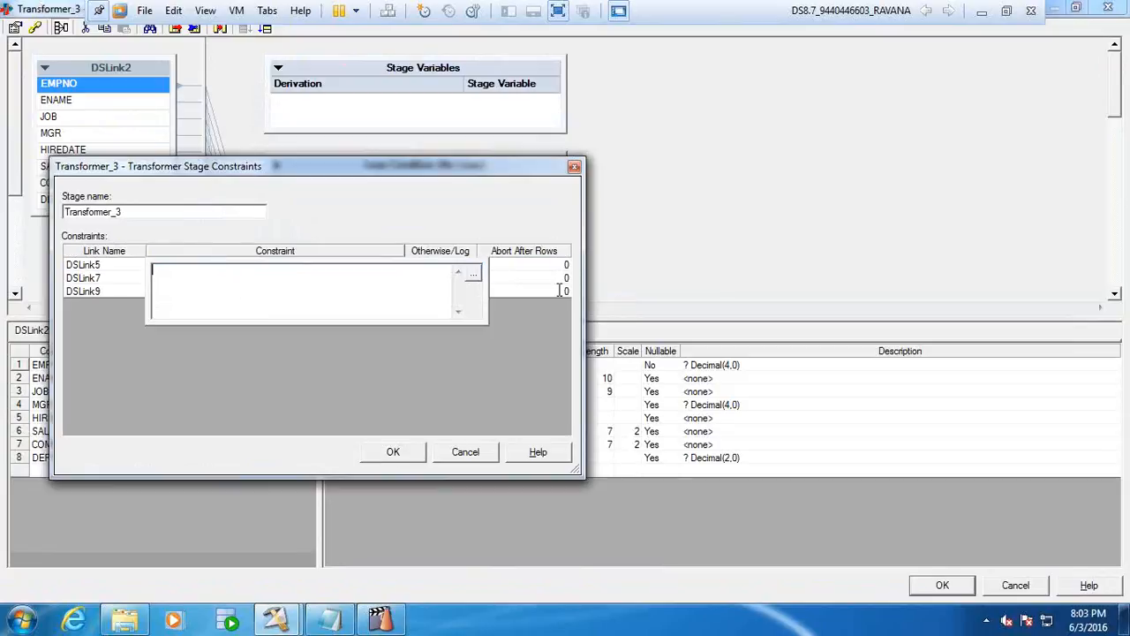
right_click(270, 283)
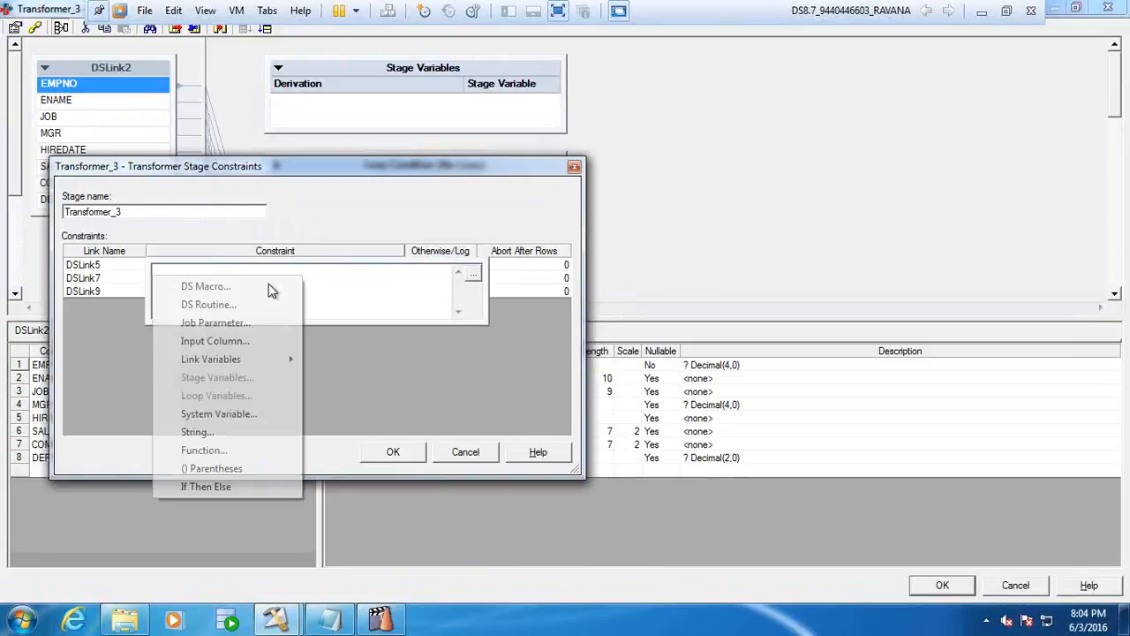
left_click(250, 341)
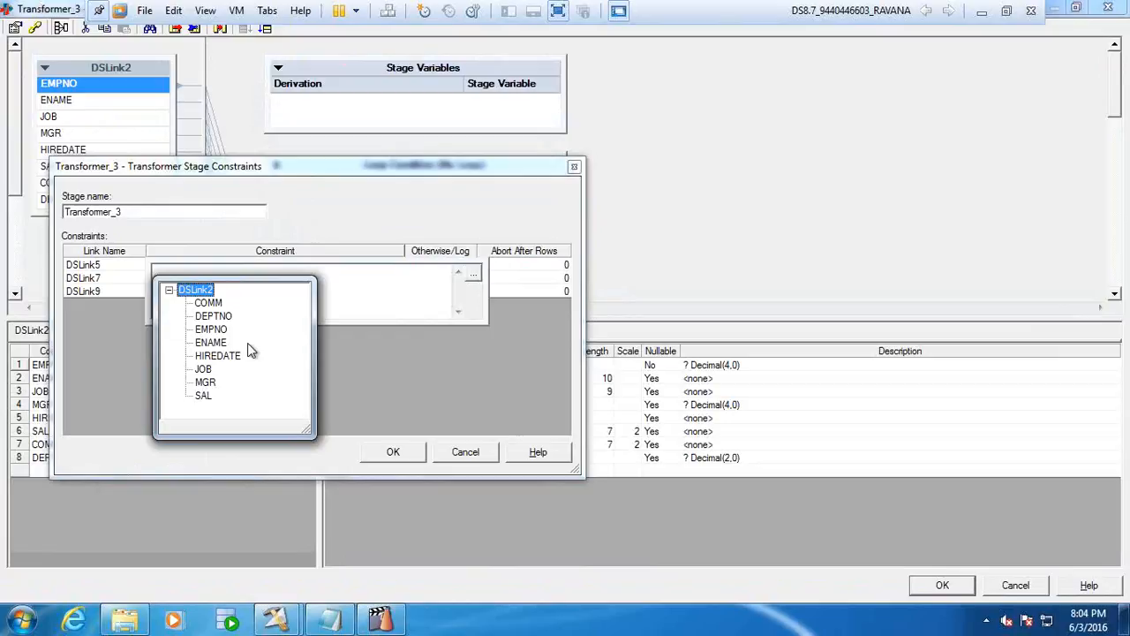
double_click(216, 316)
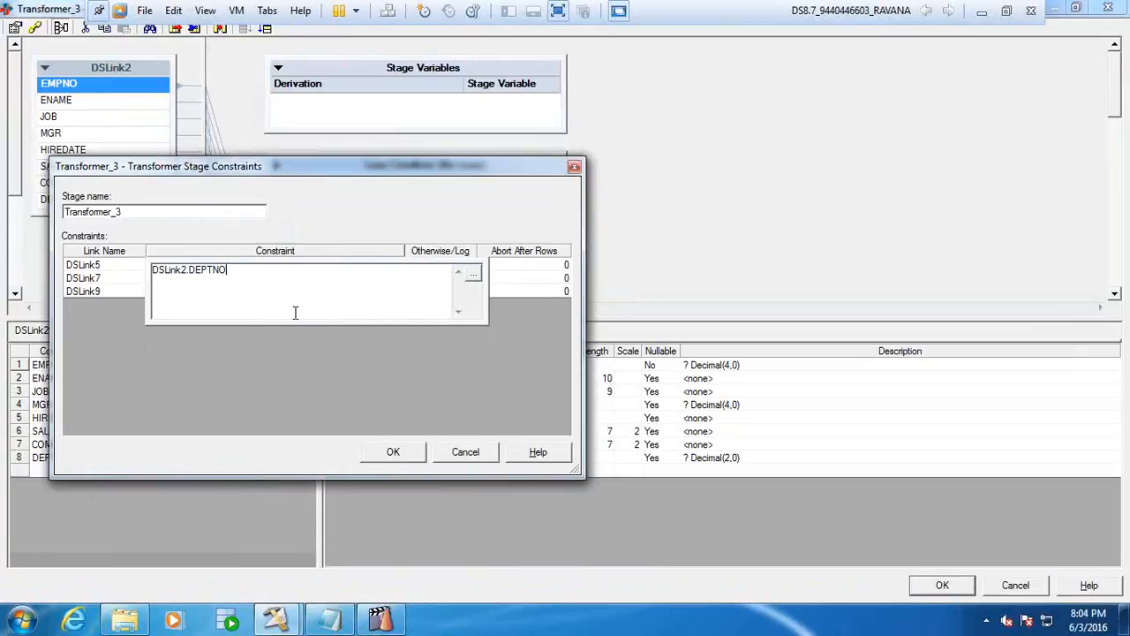
type("=10")
Step: Copy the DSLink5 constraint expression into the DSLink7 constraint and change it to DSLink2.DEPTNO=20
key("ctrl+a")
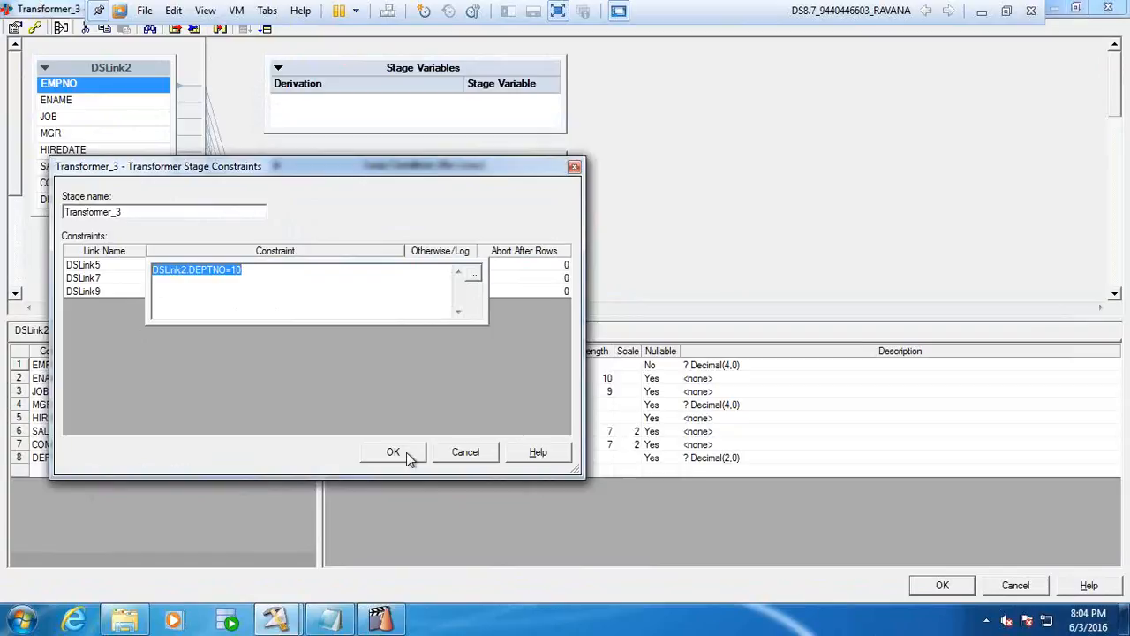
left_click(109, 279)
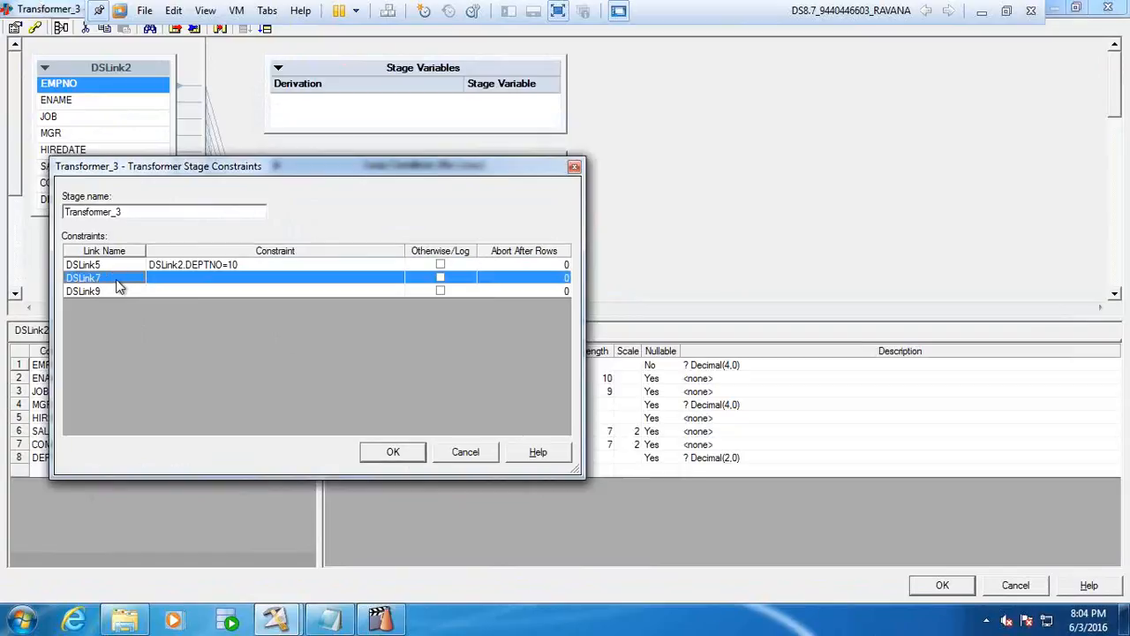
double_click(152, 284)
key("ctrl+v")
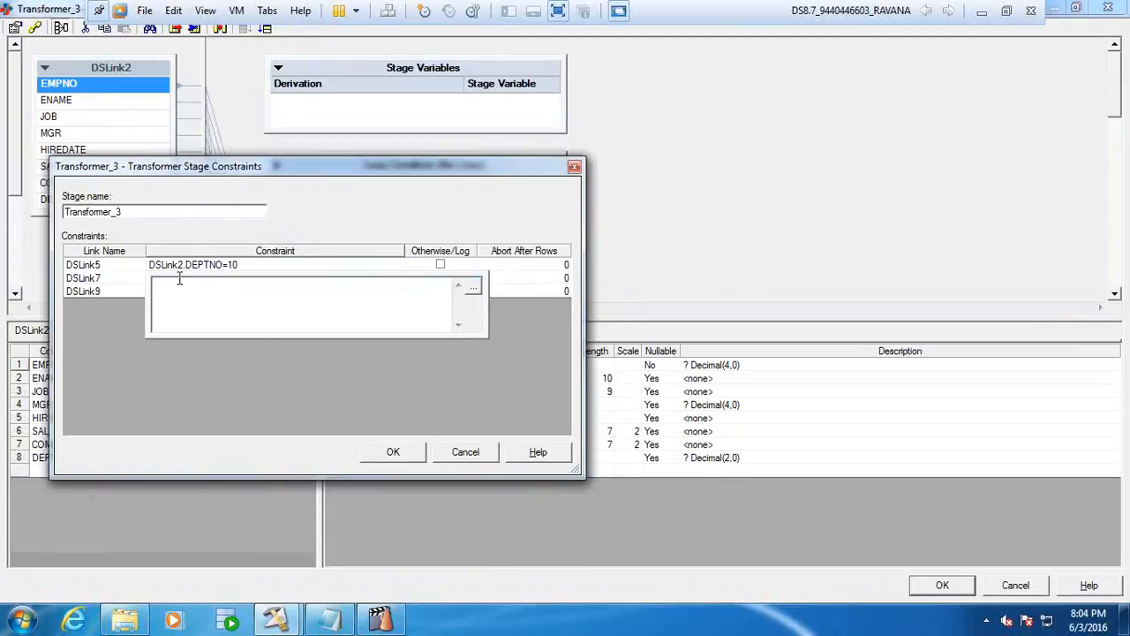
key("BackSpace")
key("BackSpace")
type("20")
Step: Set the DSLink9 constraint to DSLink2.DEPTNO=30 and accept the constraints and the Transformer_3 stage changes
left_click(181, 289)
double_click(170, 292)
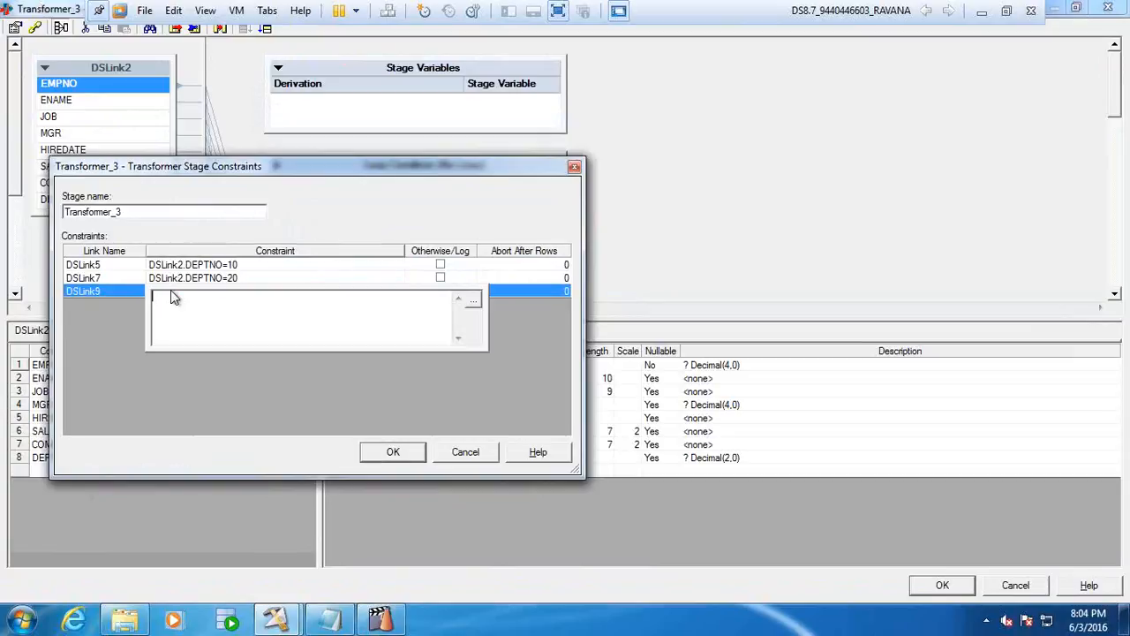
key("ctrl+v")
key("BackSpace")
key("BackSpace")
type("30")
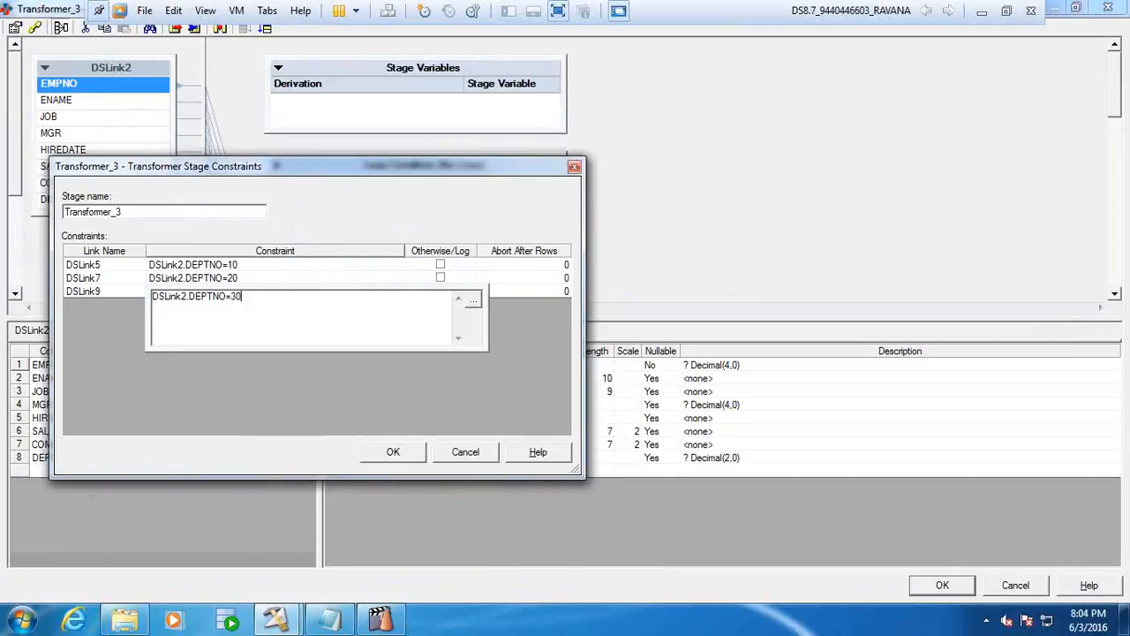
left_click(171, 290)
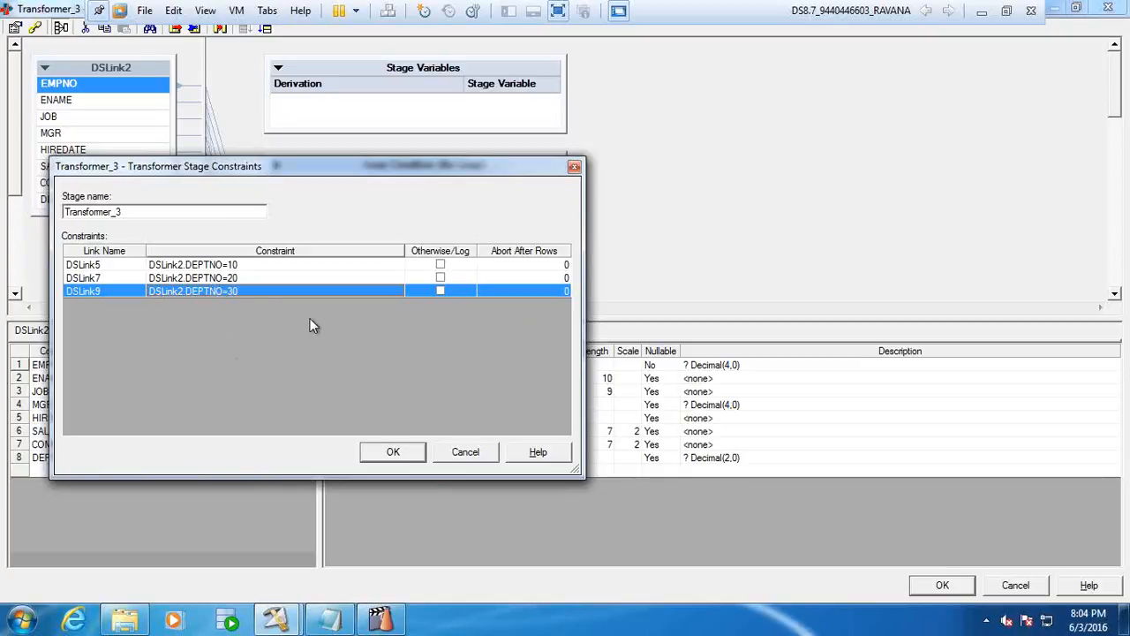
left_click(393, 452)
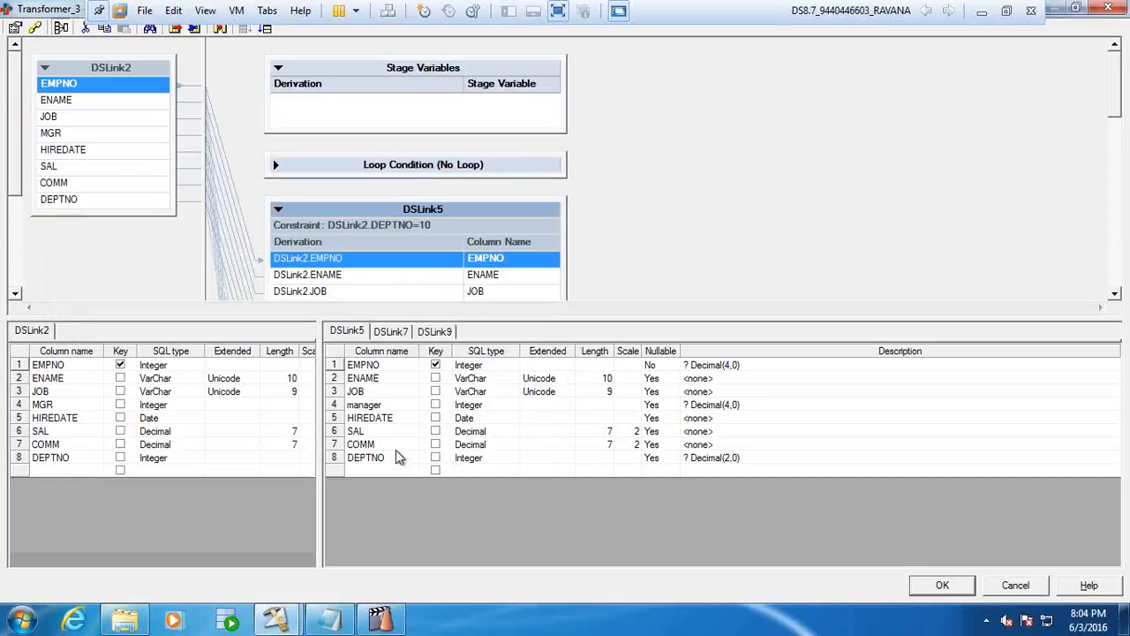
left_click(939, 586)
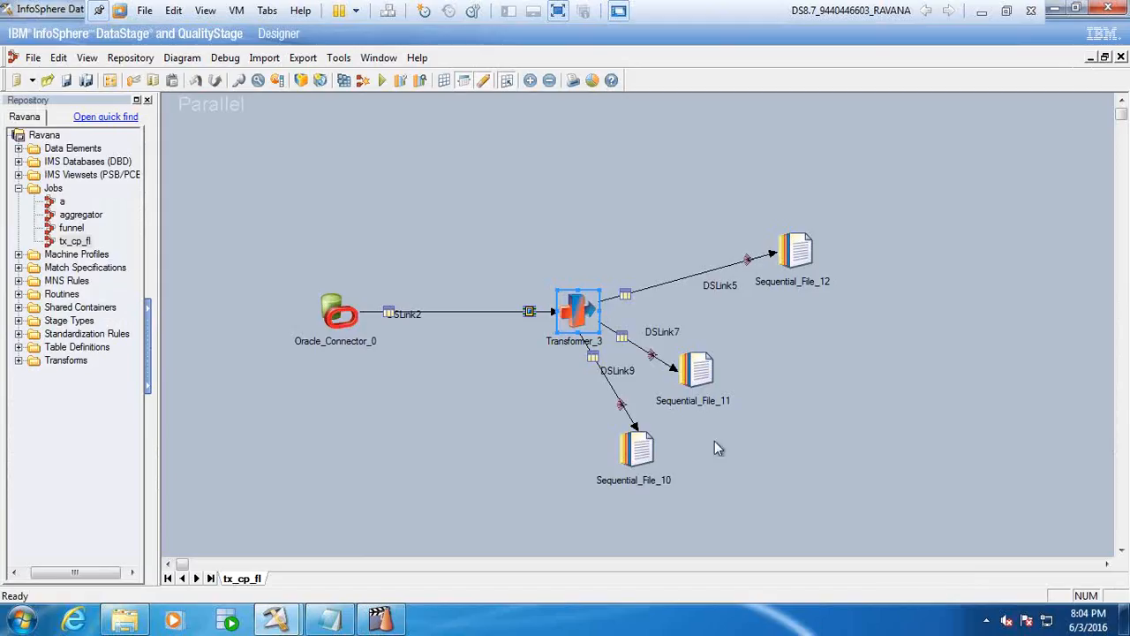
Step: Compile the tx_cp_fl job and run it
left_click(345, 82)
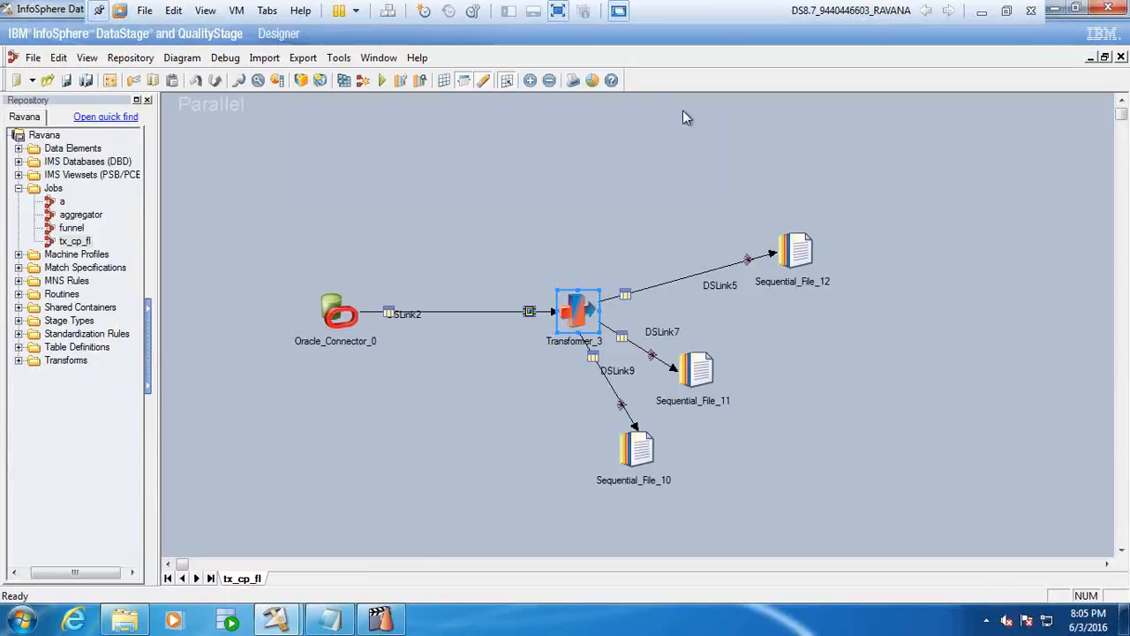
left_click(381, 80)
left_click(263, 351)
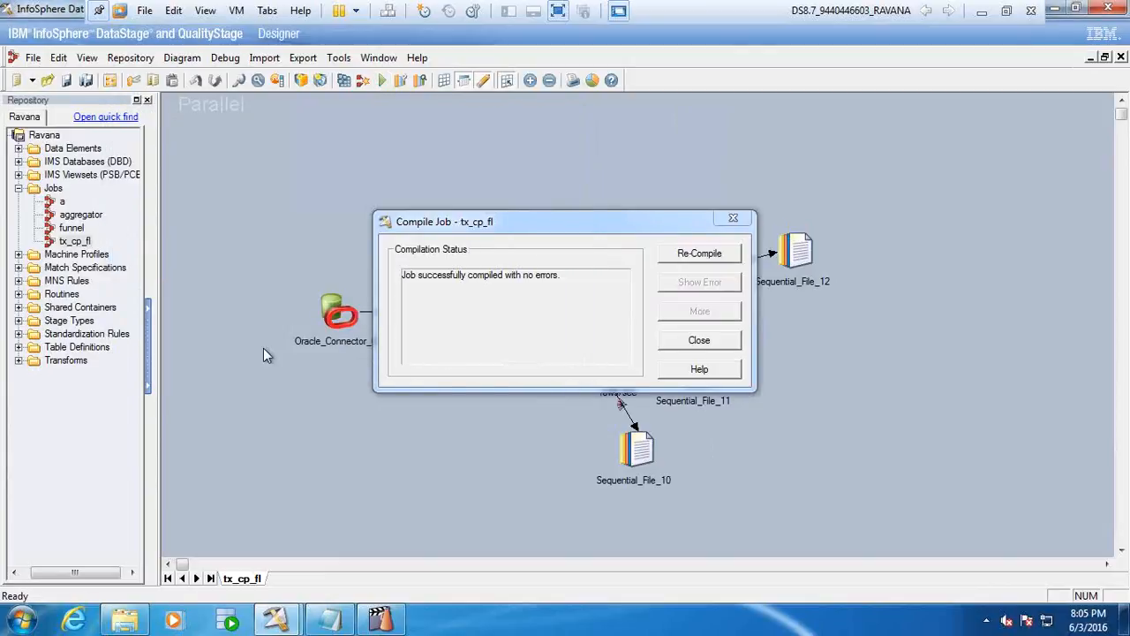
left_click(697, 341)
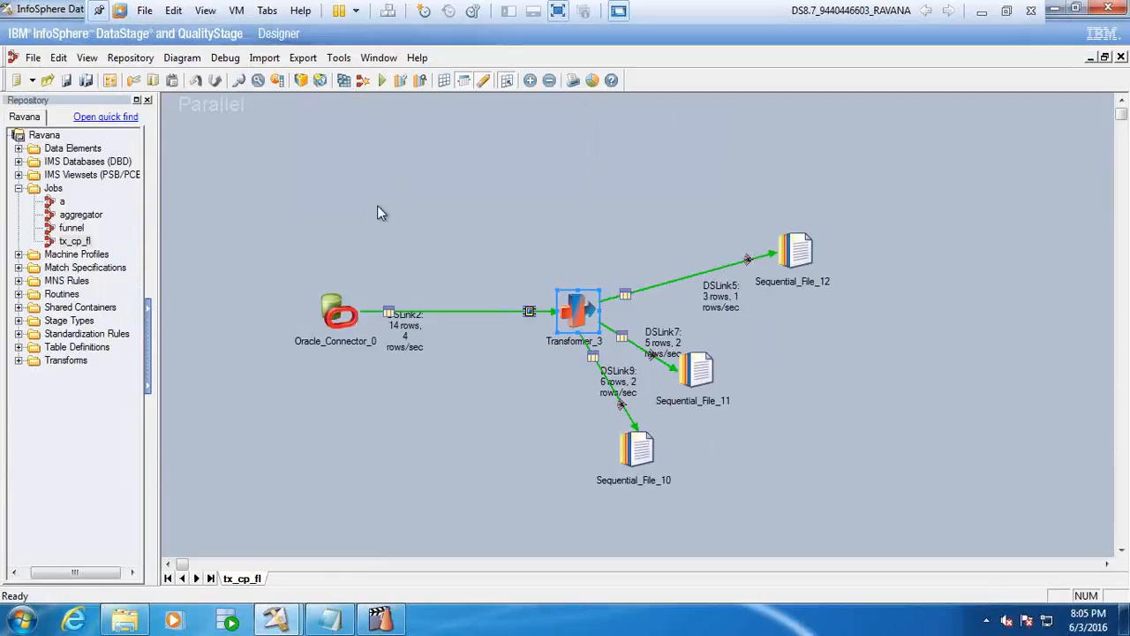
Step: Switch to the C:\Files folder in Windows Explorer and inspect the contents of output files a1, b1 and c1
left_click(128, 616)
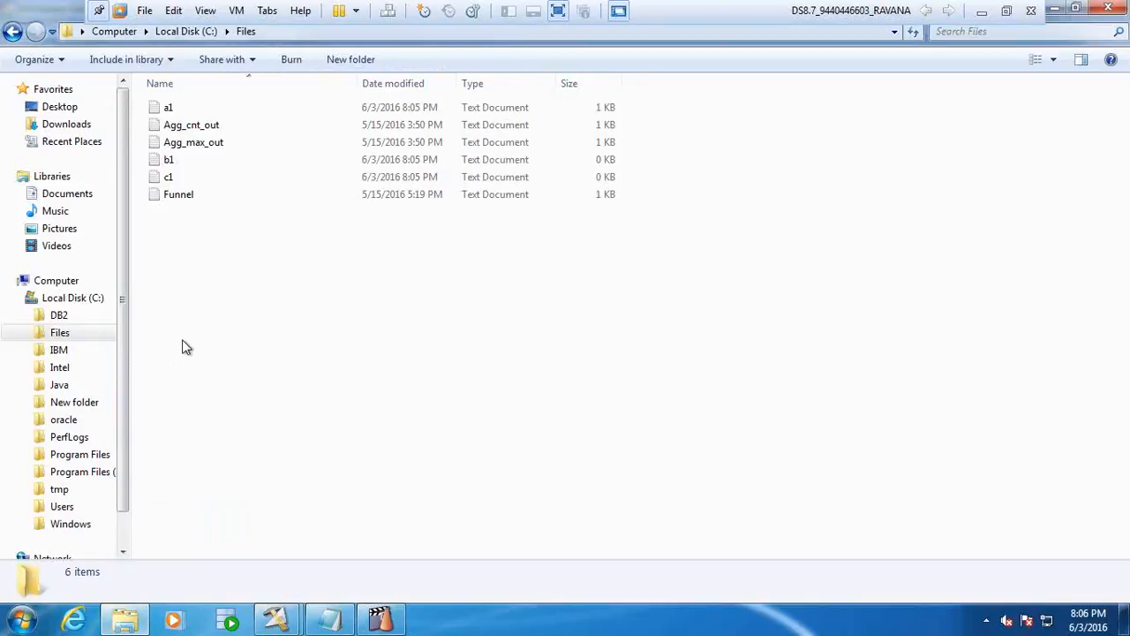
double_click(163, 110)
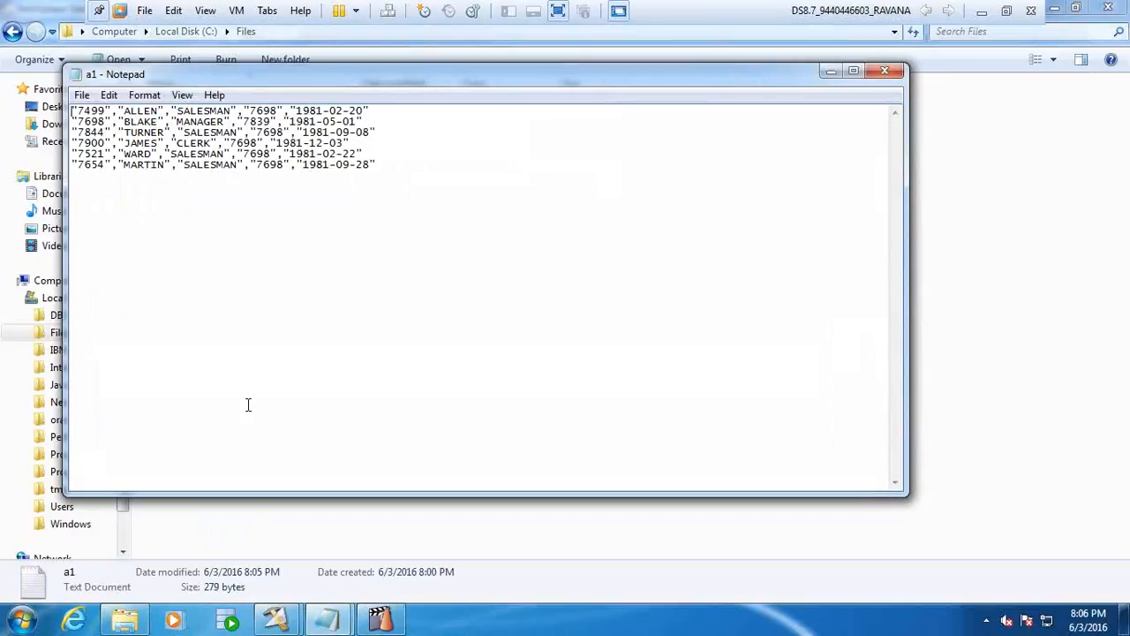
left_click(884, 71)
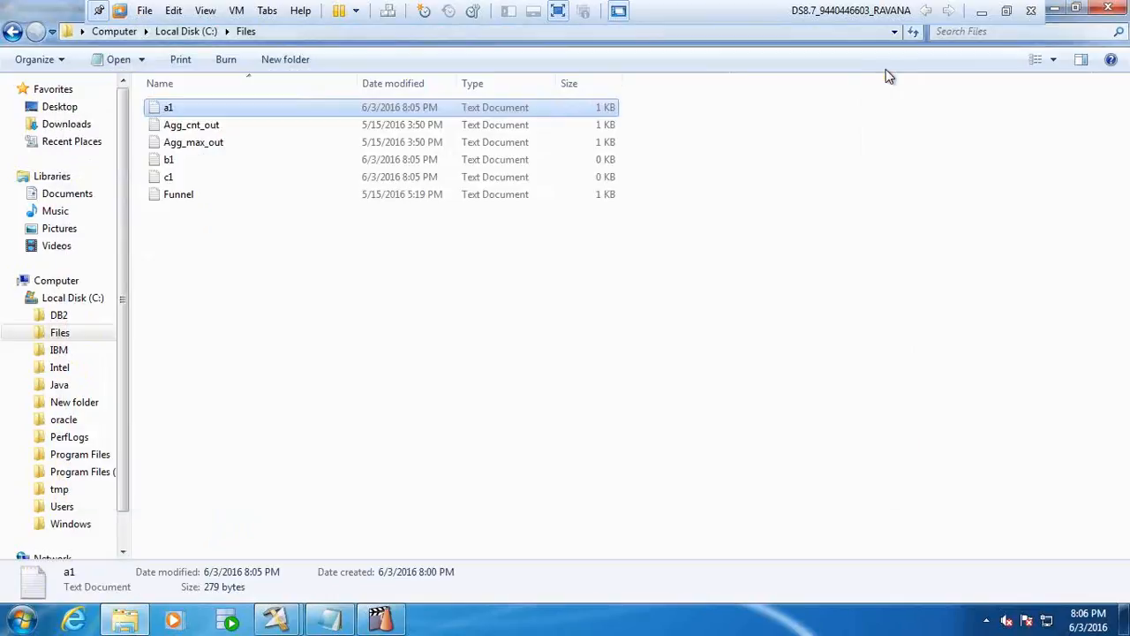
double_click(171, 160)
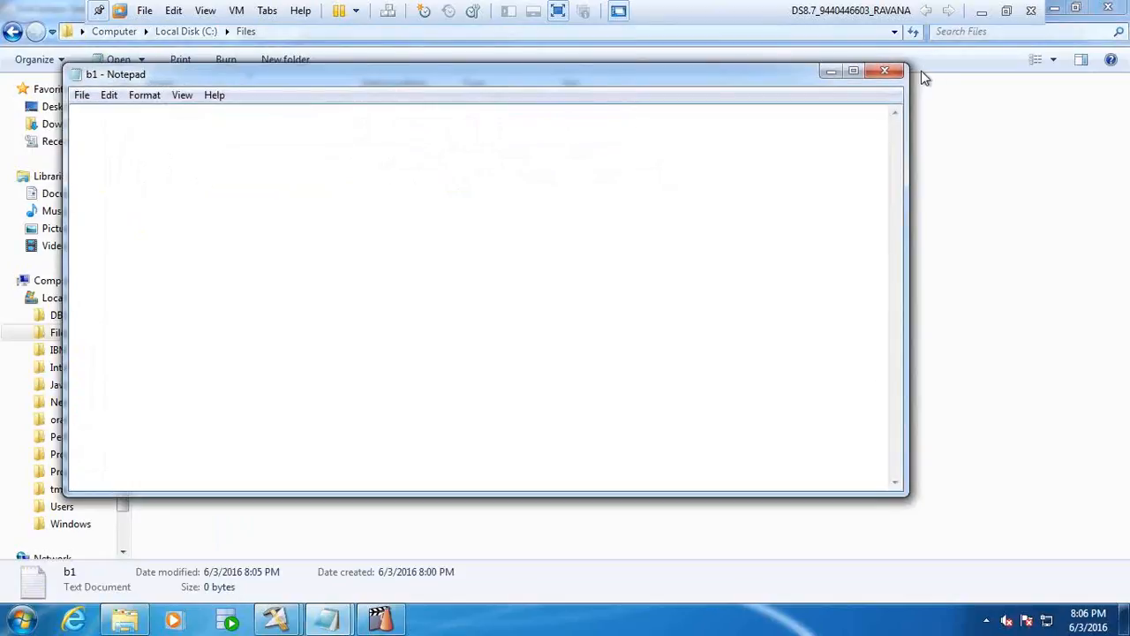
left_click(897, 74)
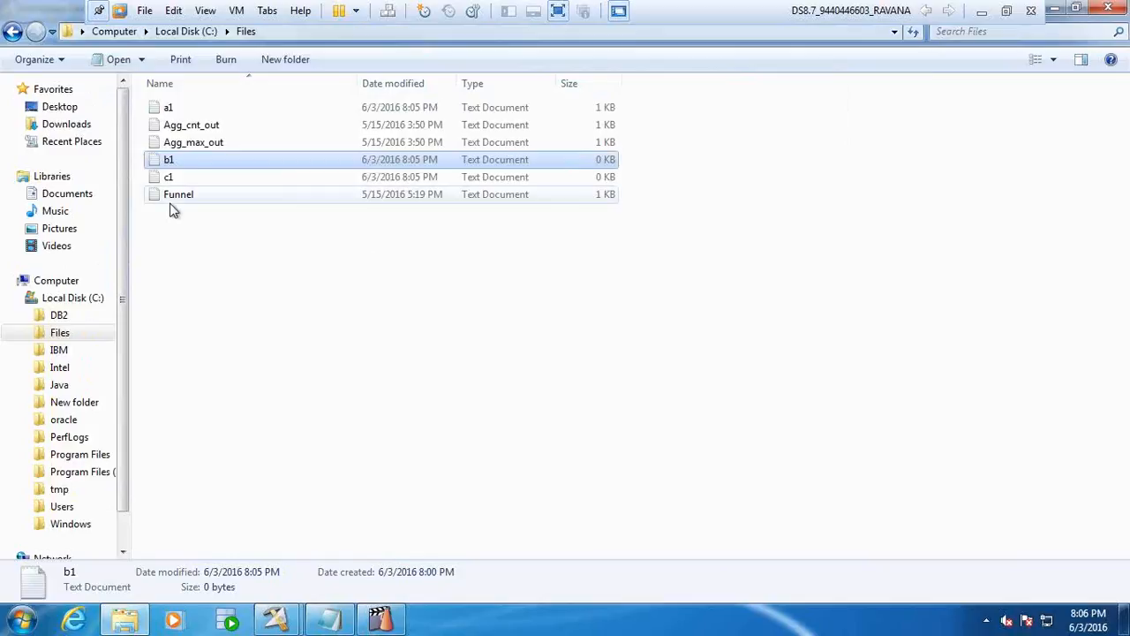
double_click(169, 178)
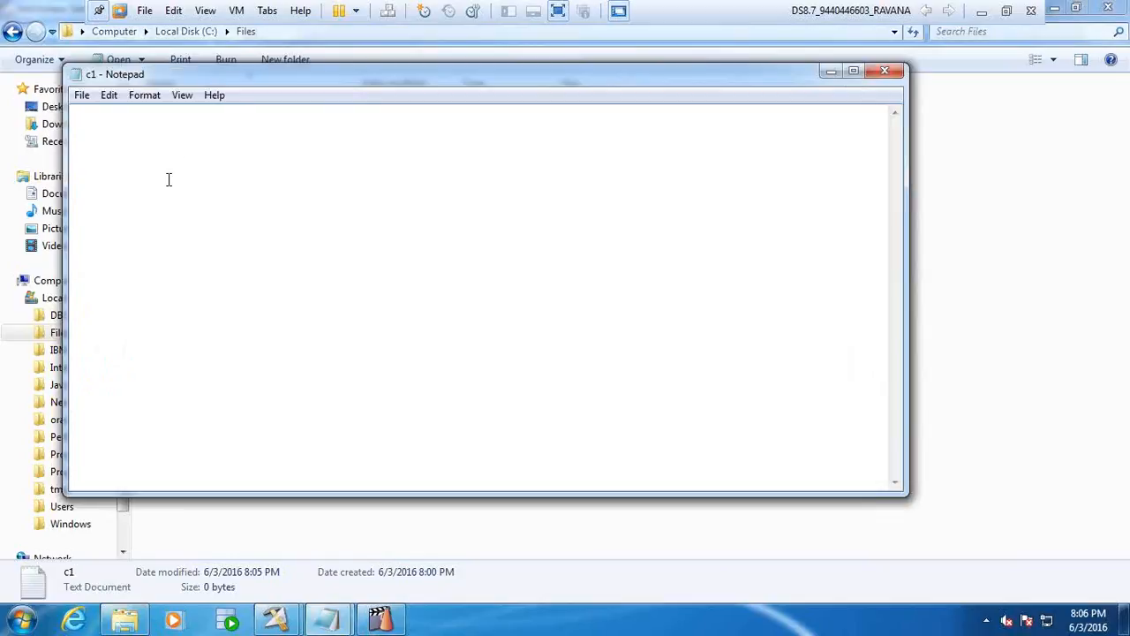
left_click(890, 70)
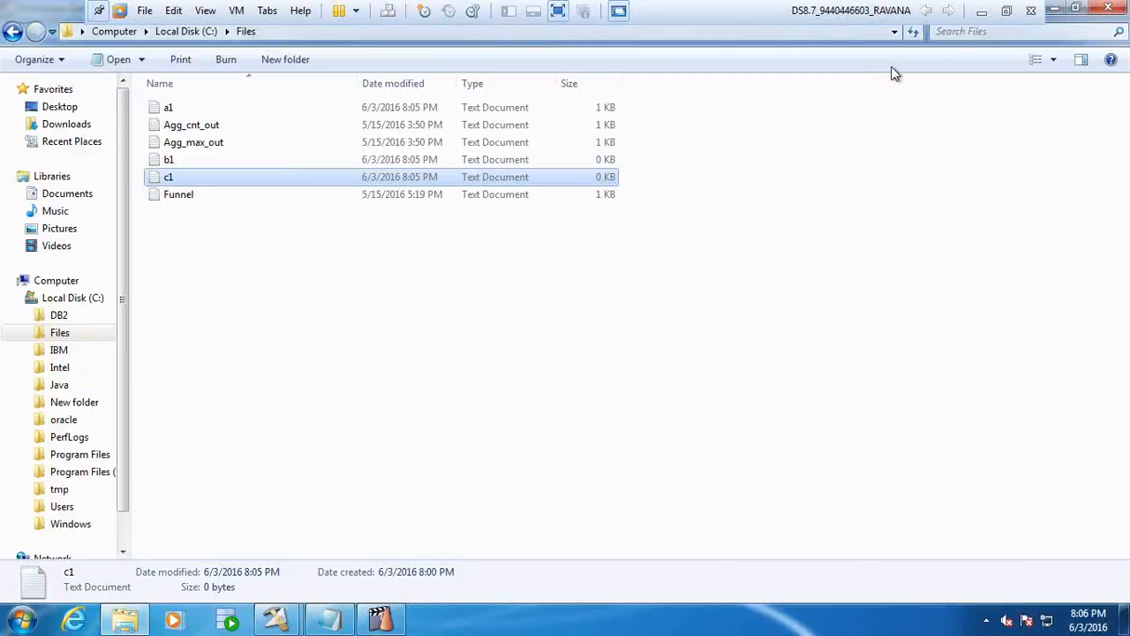
Step: Return to DataStage Designer, recompile the tx_cp_fl job and run it again
left_click(276, 618)
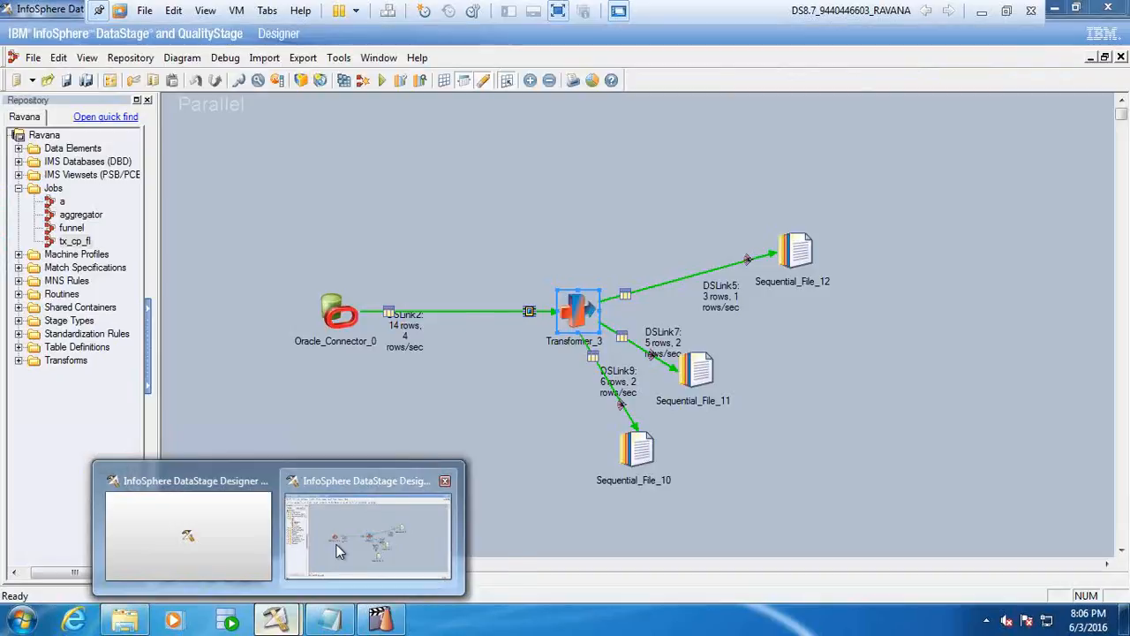
left_click(368, 534)
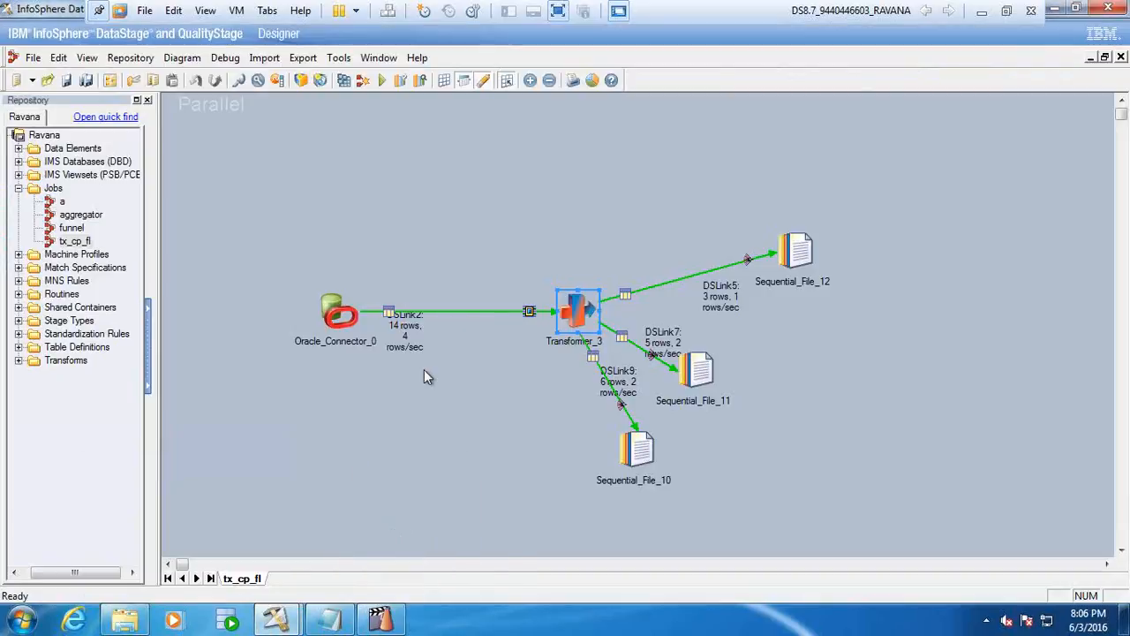
left_click(346, 81)
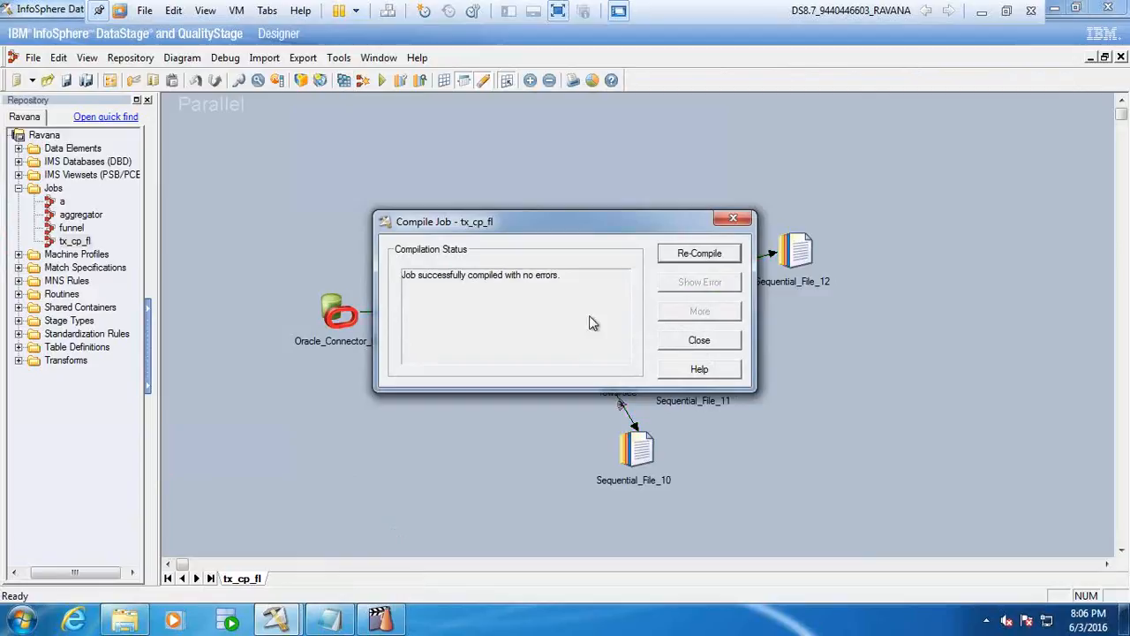
left_click(693, 340)
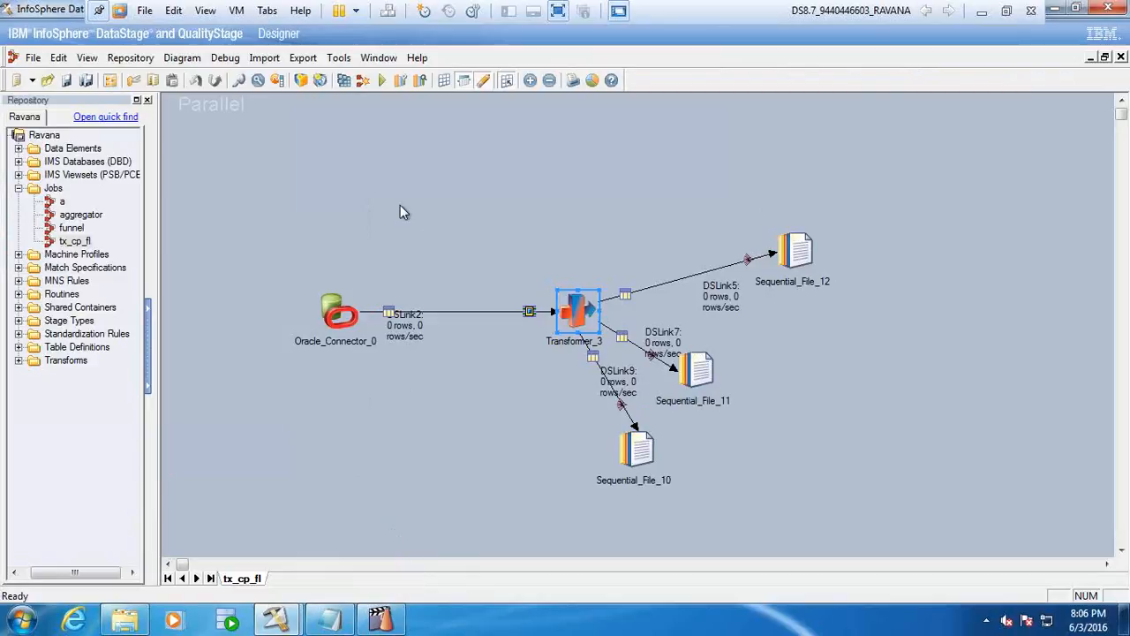
left_click(382, 81)
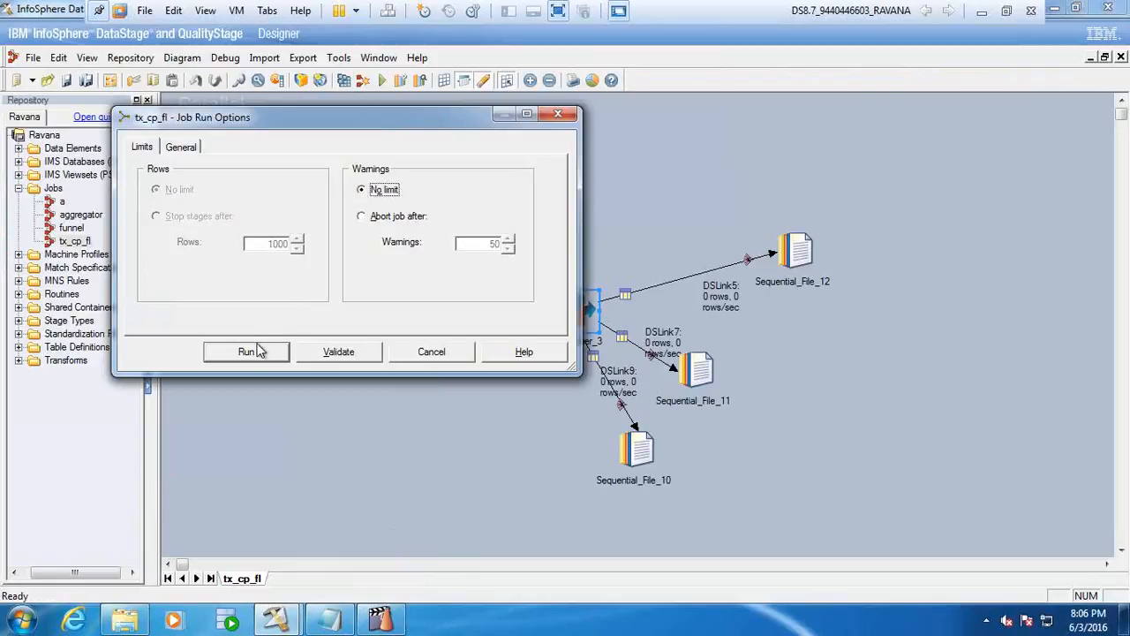
left_click(248, 351)
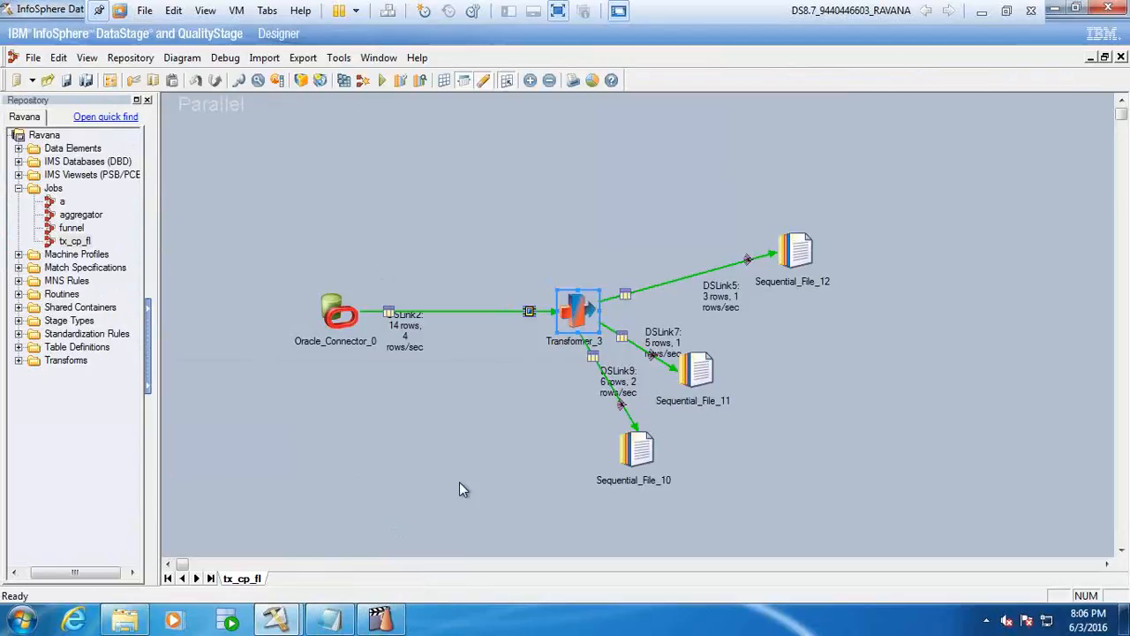
Step: Switch back to the C:\Files folder and recheck the contents of a1, b1 and c1 after the second run
left_click(124, 620)
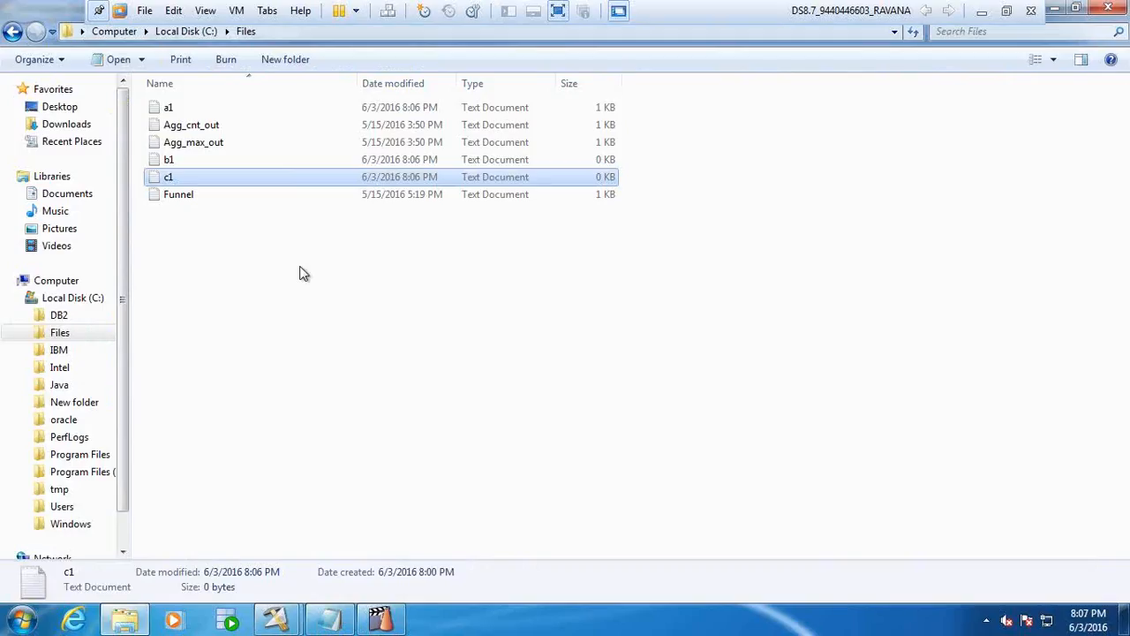
left_click(168, 109)
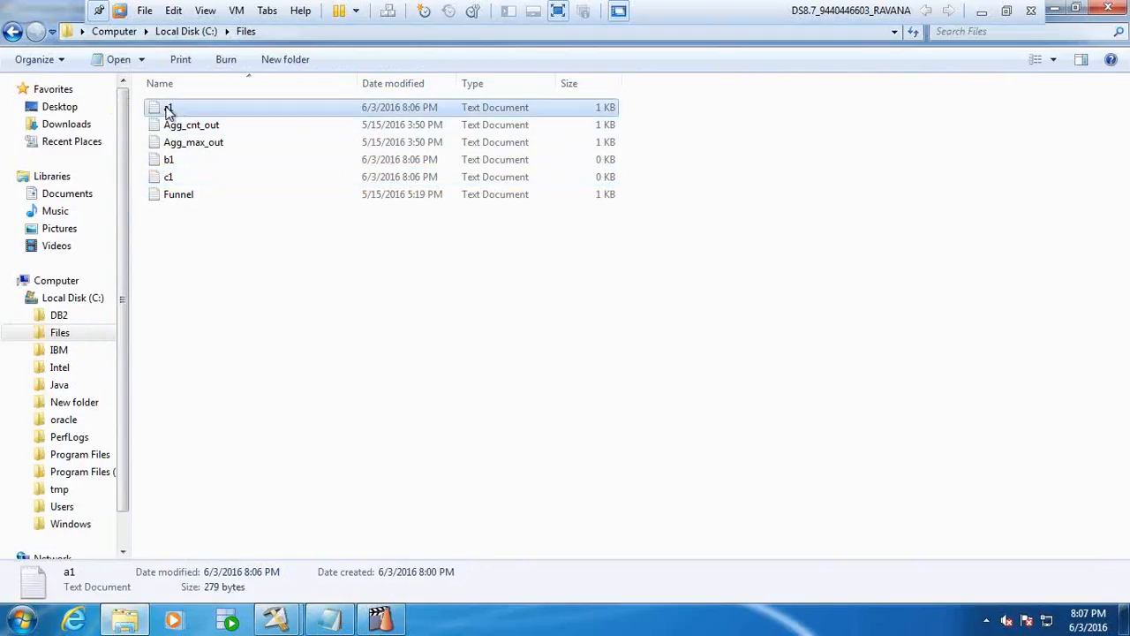
double_click(168, 108)
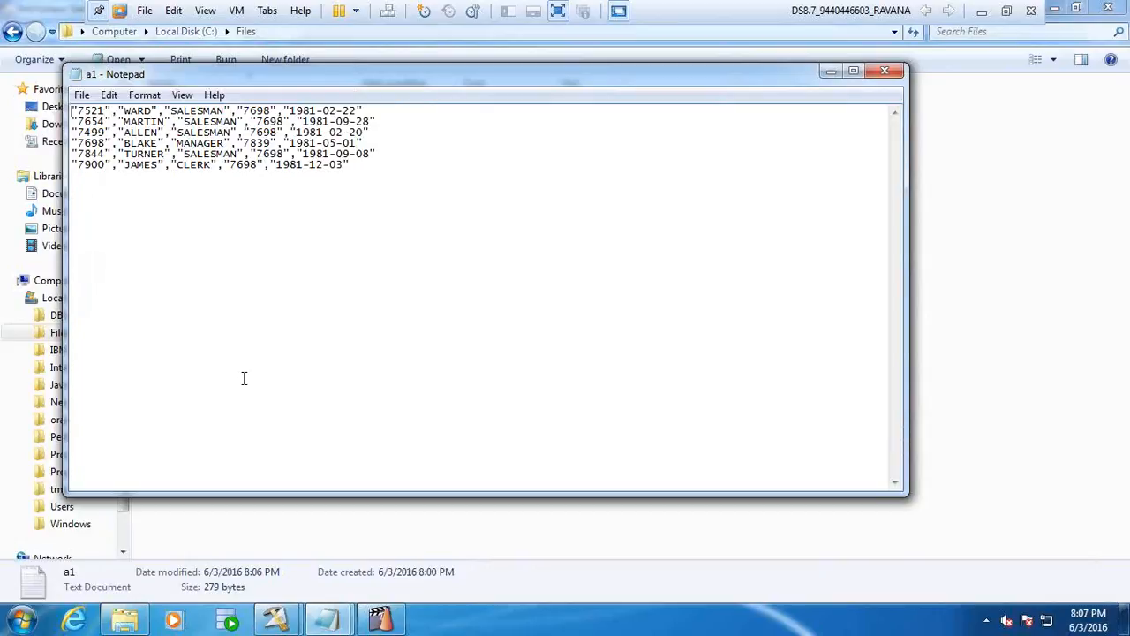
left_click(885, 70)
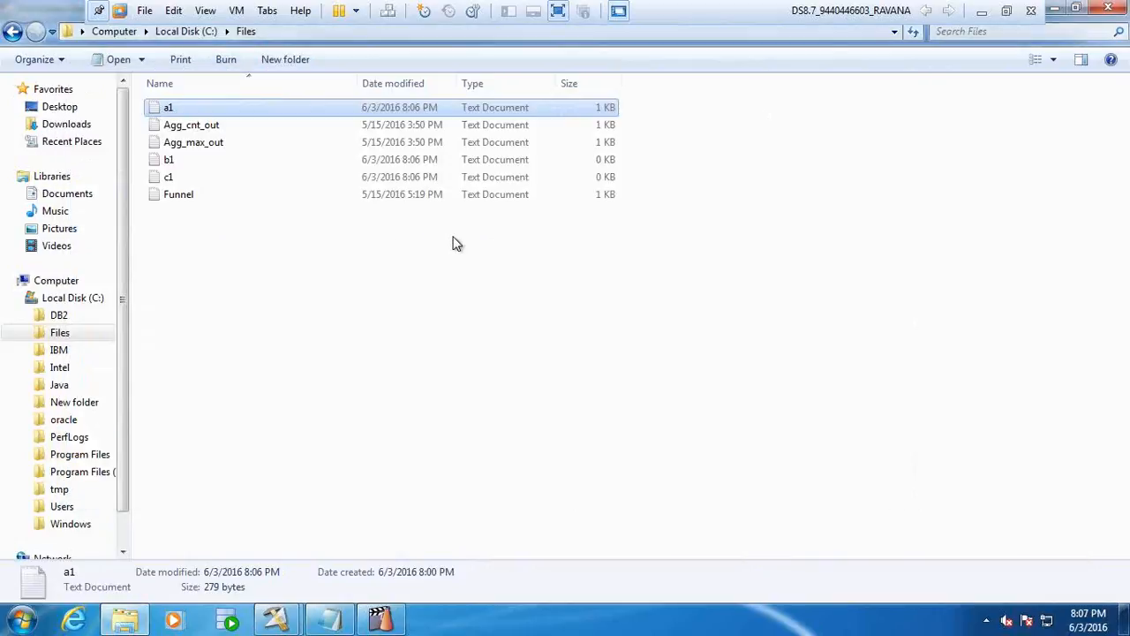
double_click(168, 159)
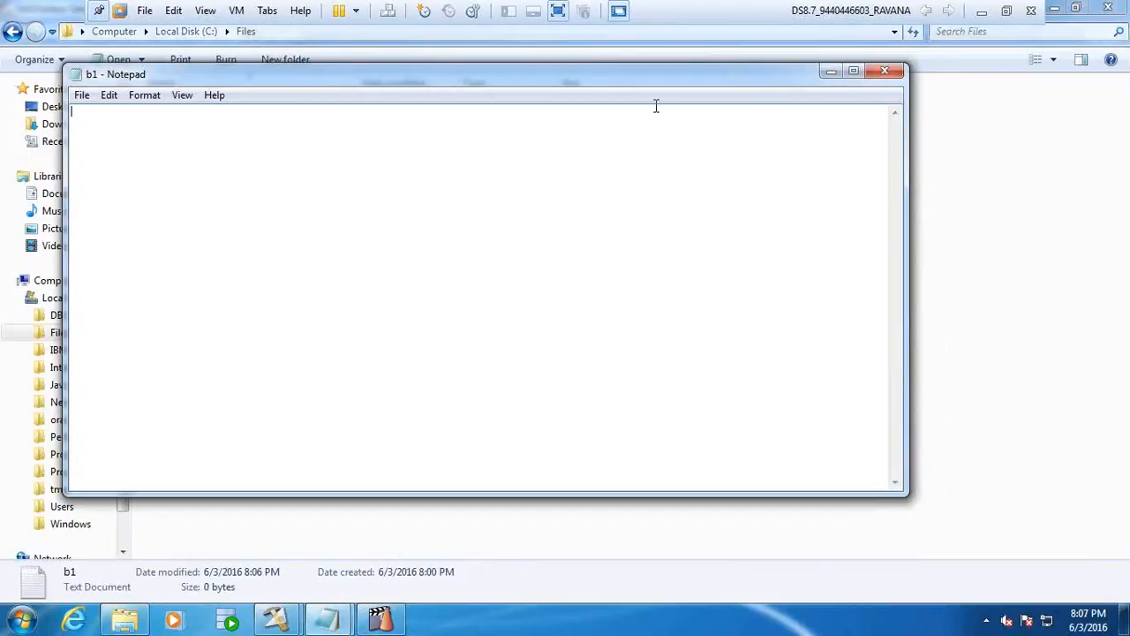
left_click(882, 72)
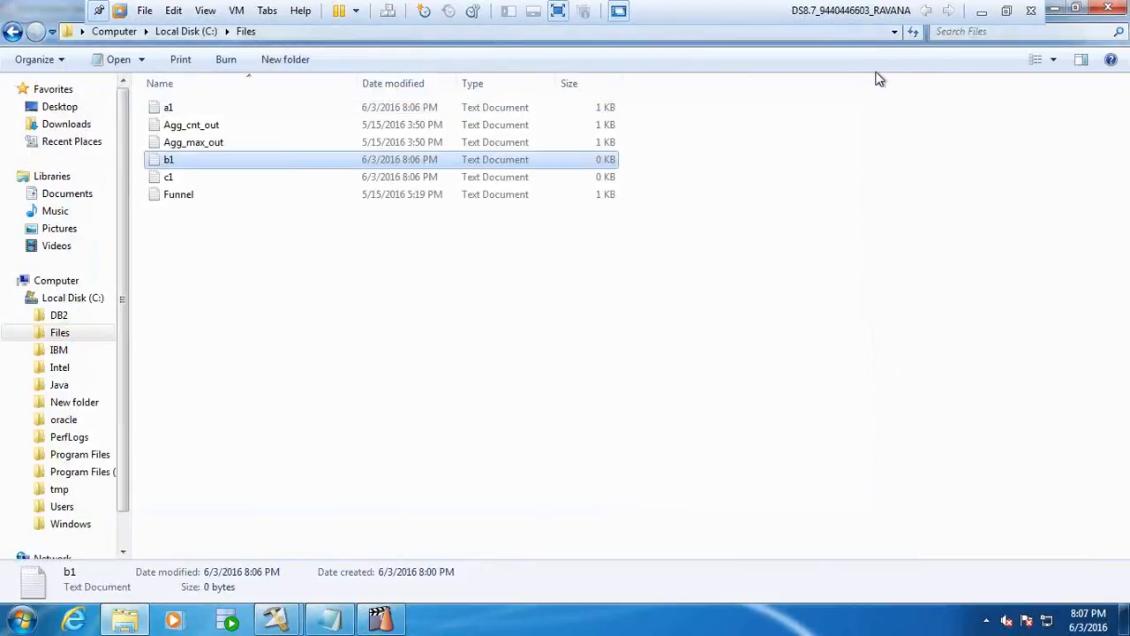
double_click(170, 179)
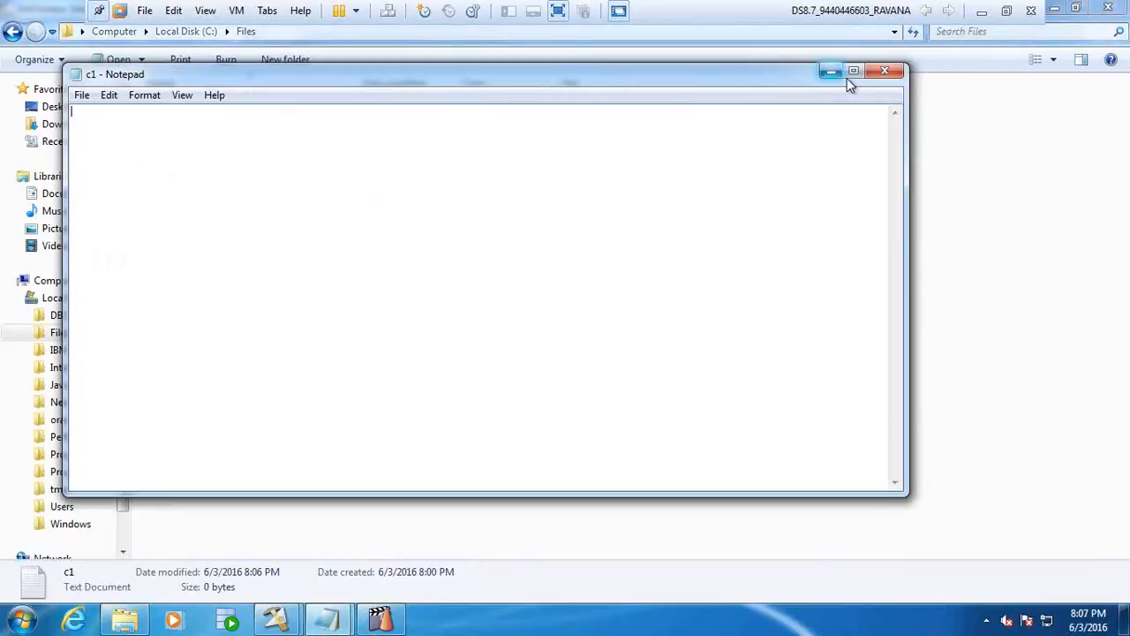
left_click(880, 75)
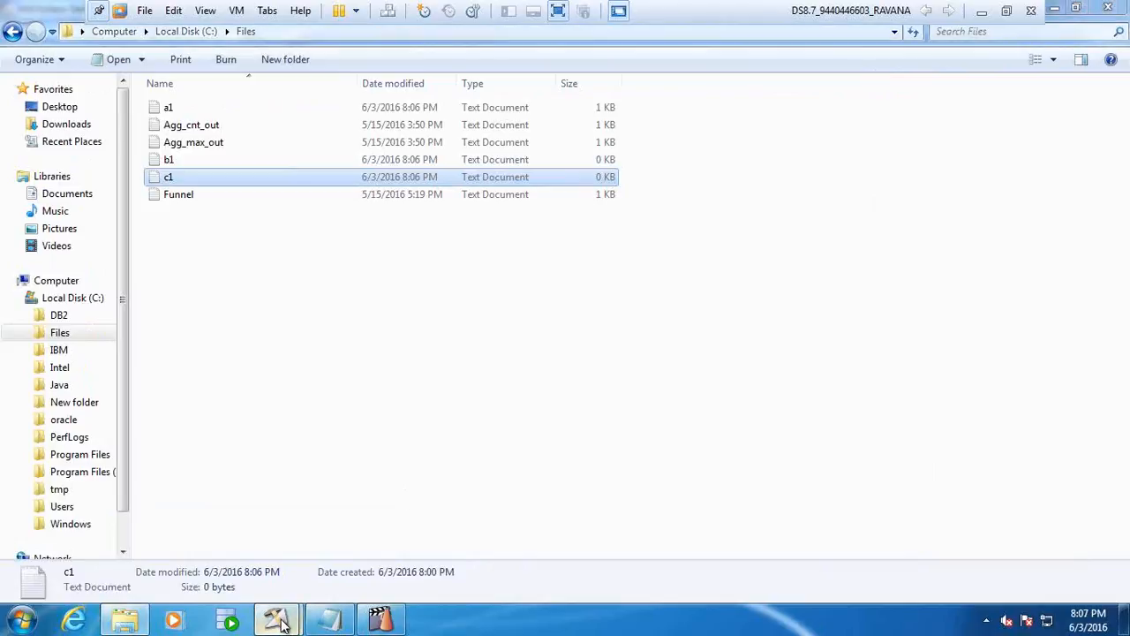
Step: Return to DataStage Designer and check the target properties of Sequential_File_11, closing the stage without changes
mouse_move(281, 623)
left_click(325, 556)
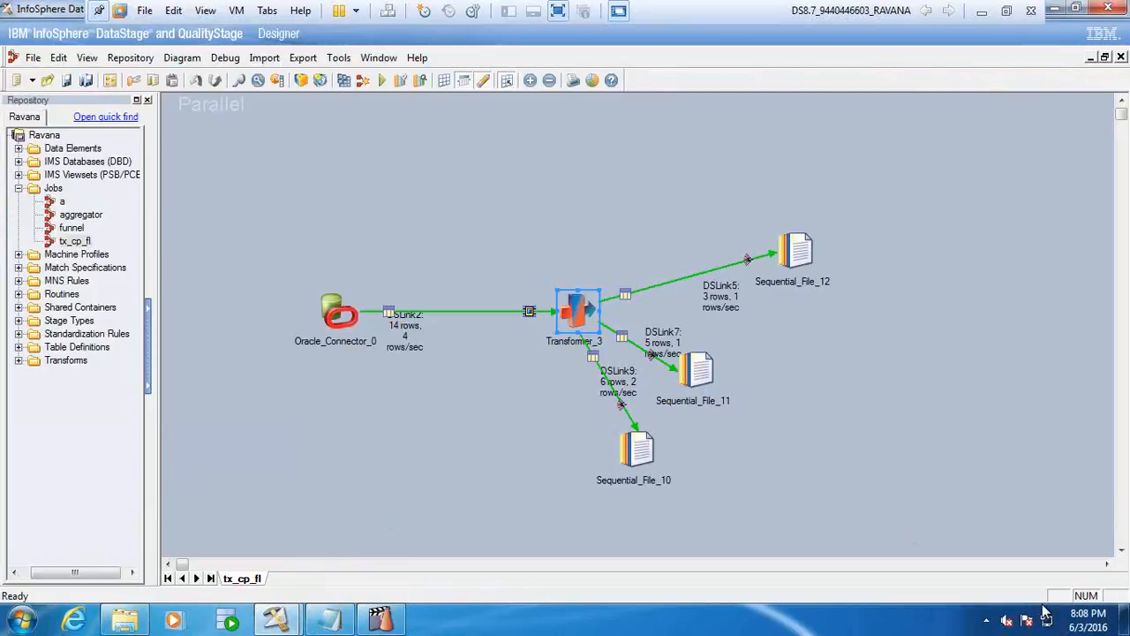
left_click(703, 367)
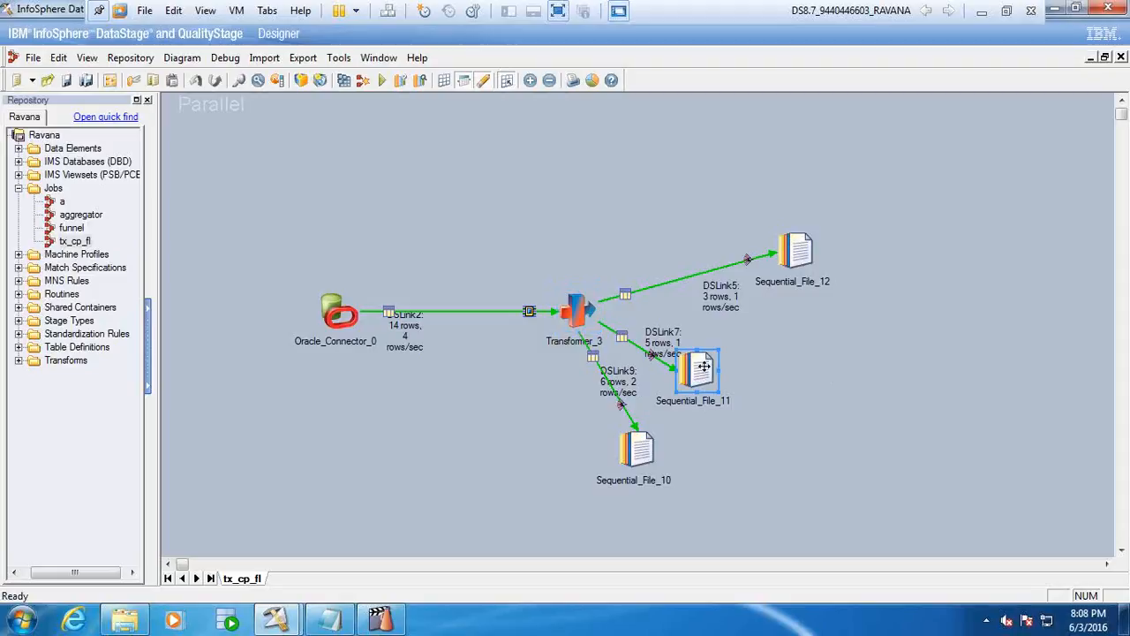
double_click(702, 367)
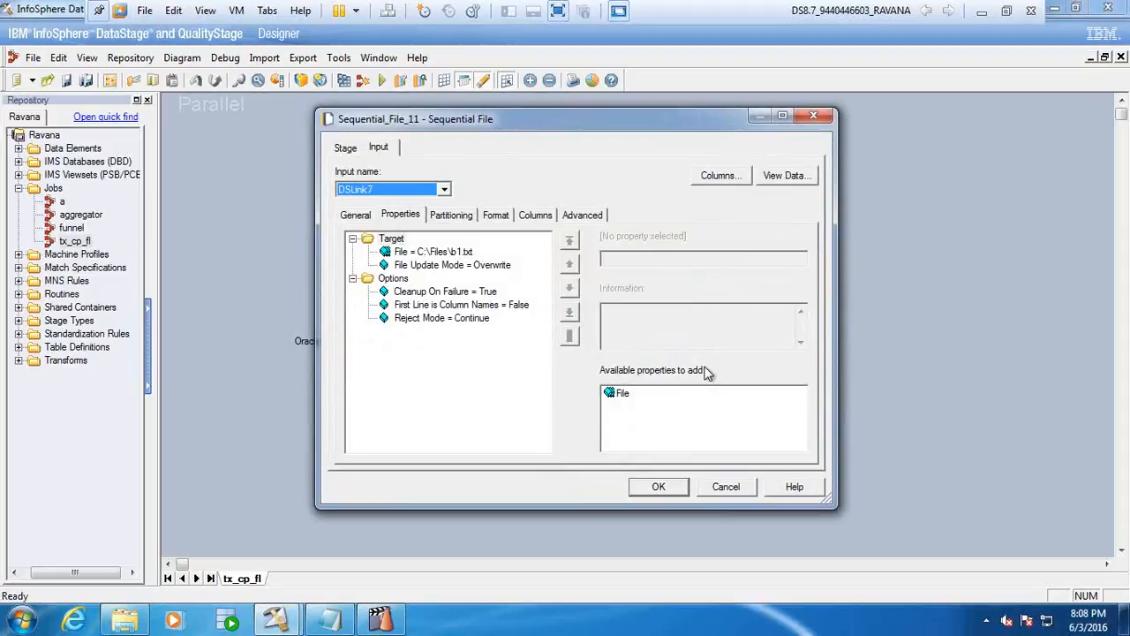
left_click(725, 487)
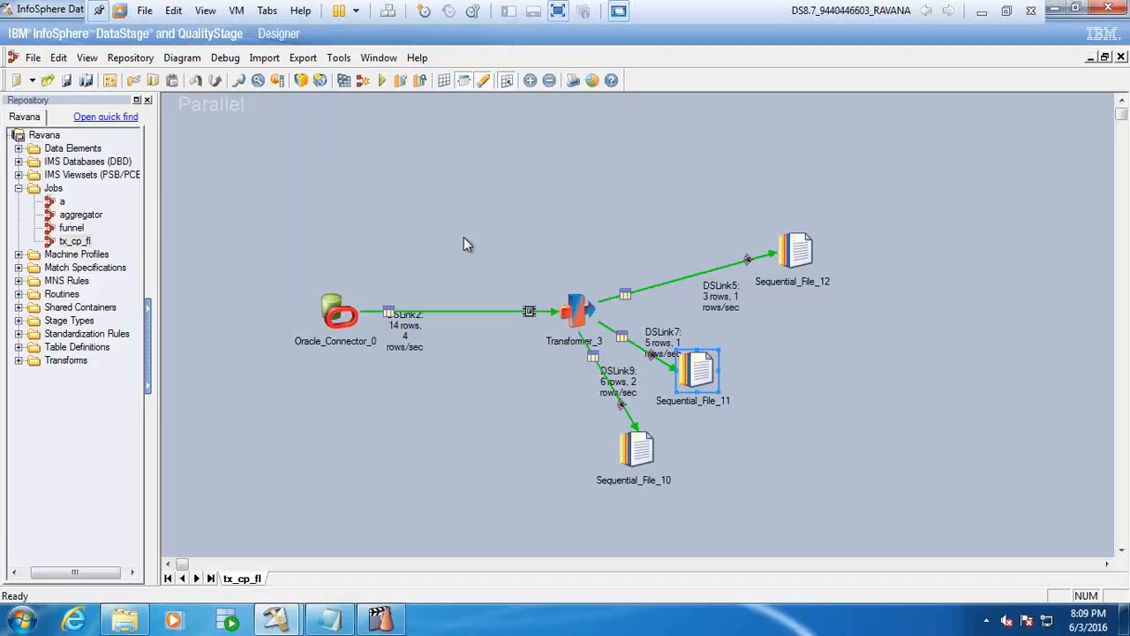
Step: Switch to DataStage Director and view the status details of the tx_cp_fl job
left_click(347, 59)
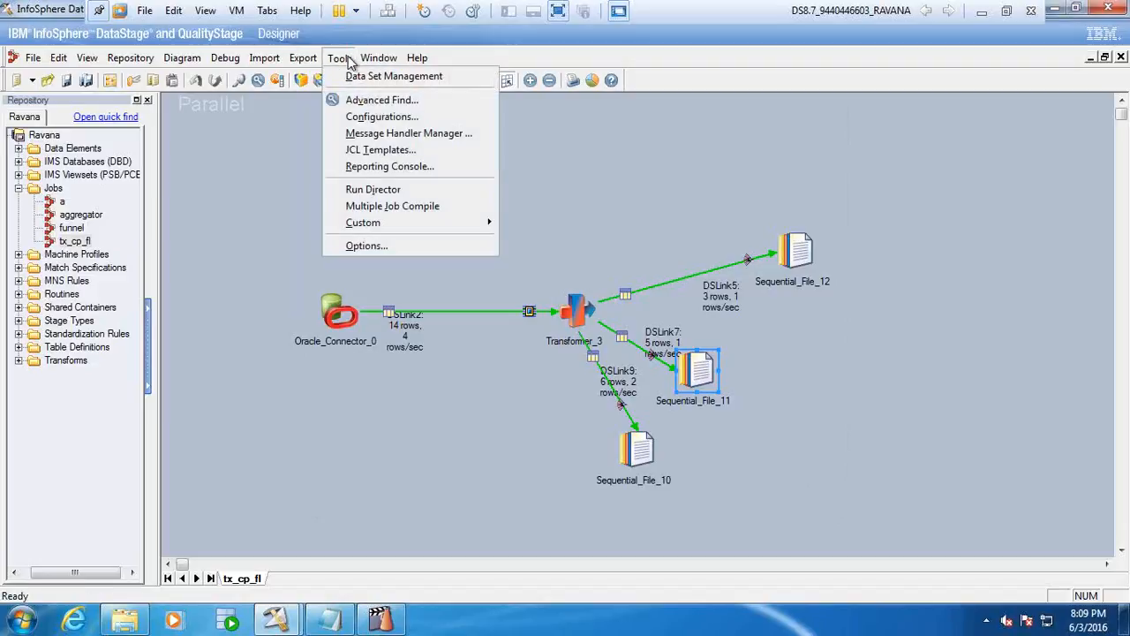
left_click(262, 295)
left_click(382, 625)
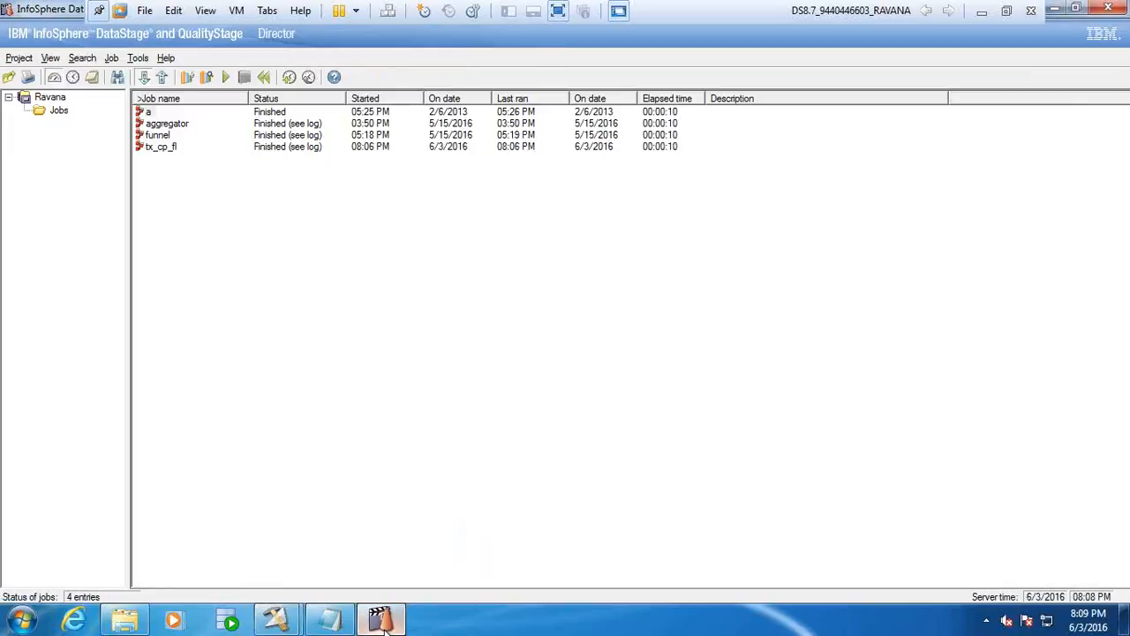
double_click(169, 150)
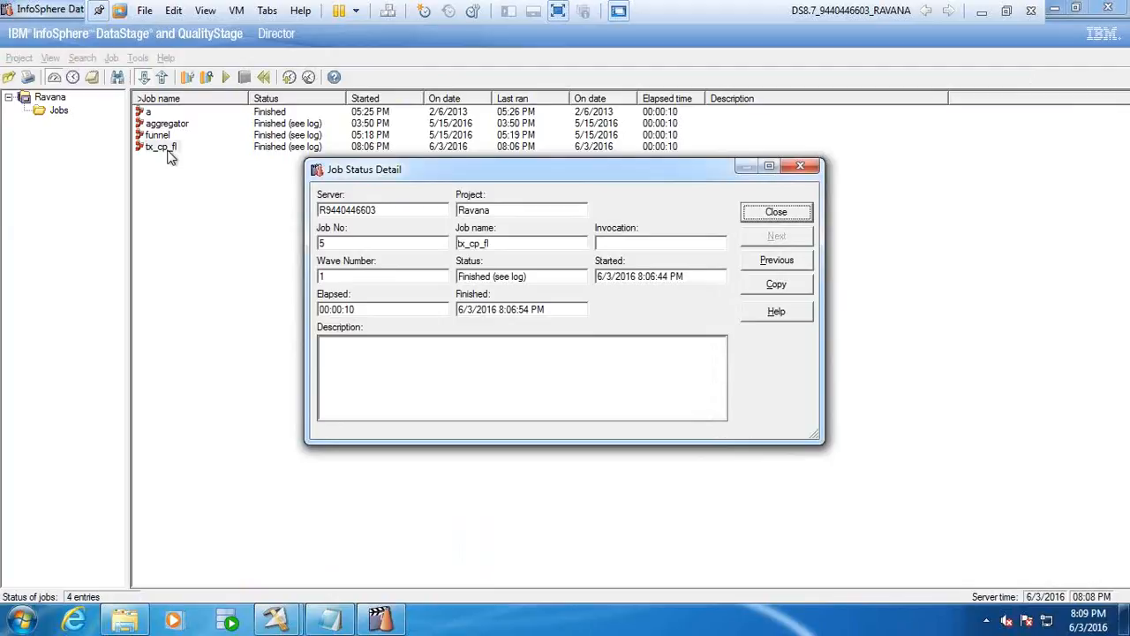
left_click(785, 213)
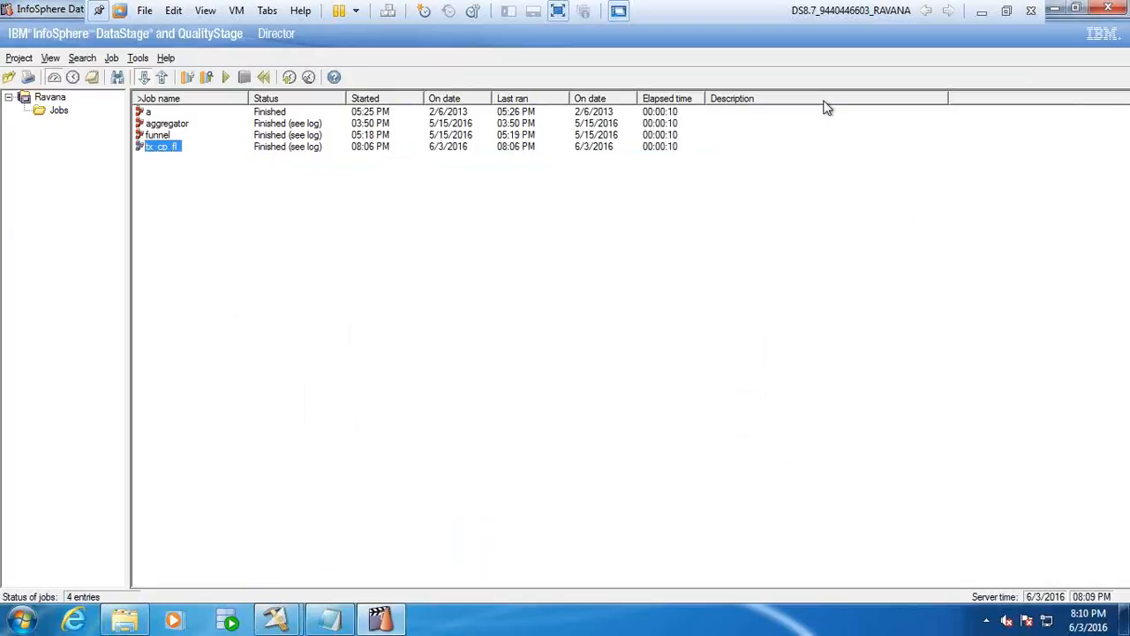
left_click(558, 12)
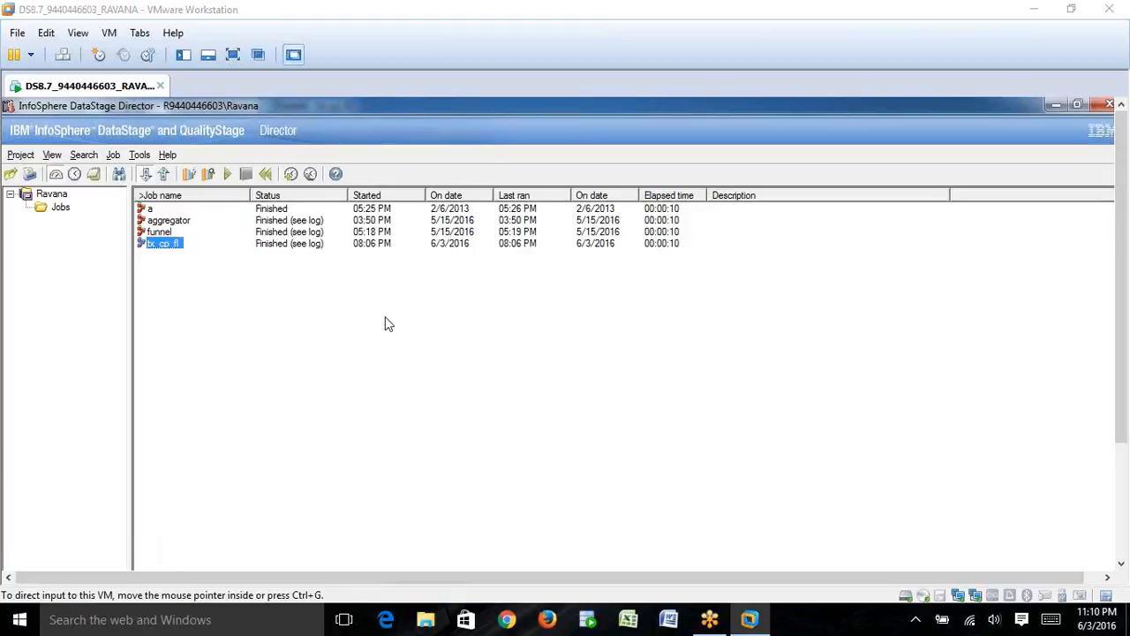
left_click(968, 19)
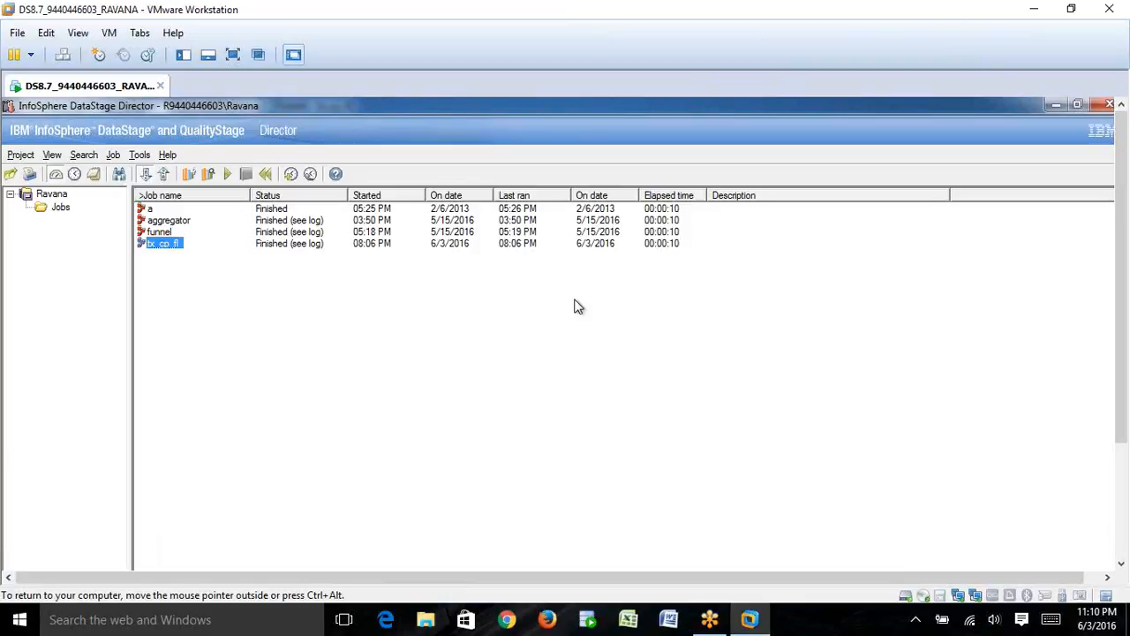
left_click(233, 54)
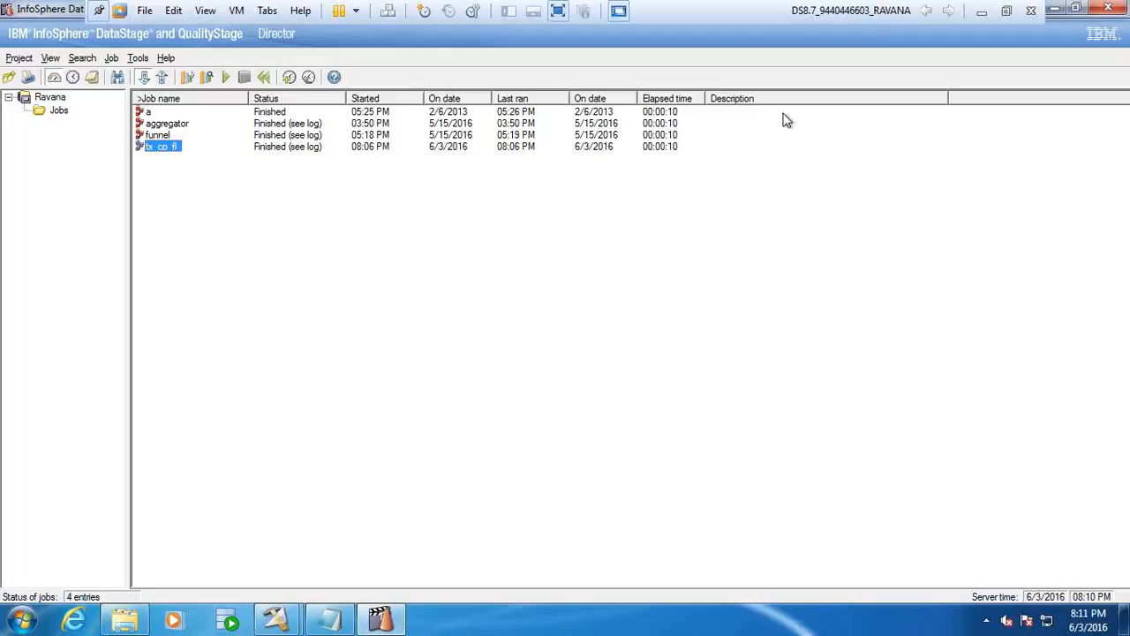
left_click(558, 16)
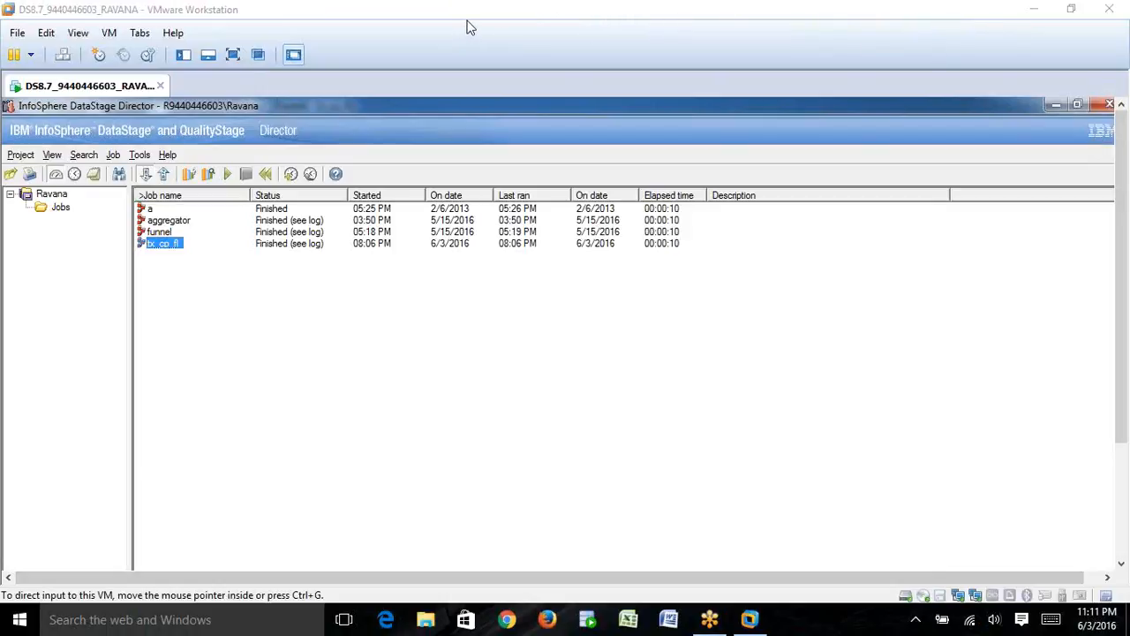
left_click(778, 23)
Step: Open the tx_cp_fl job's log in Director and examine the warnings for the sequential file stages
left_click(93, 174)
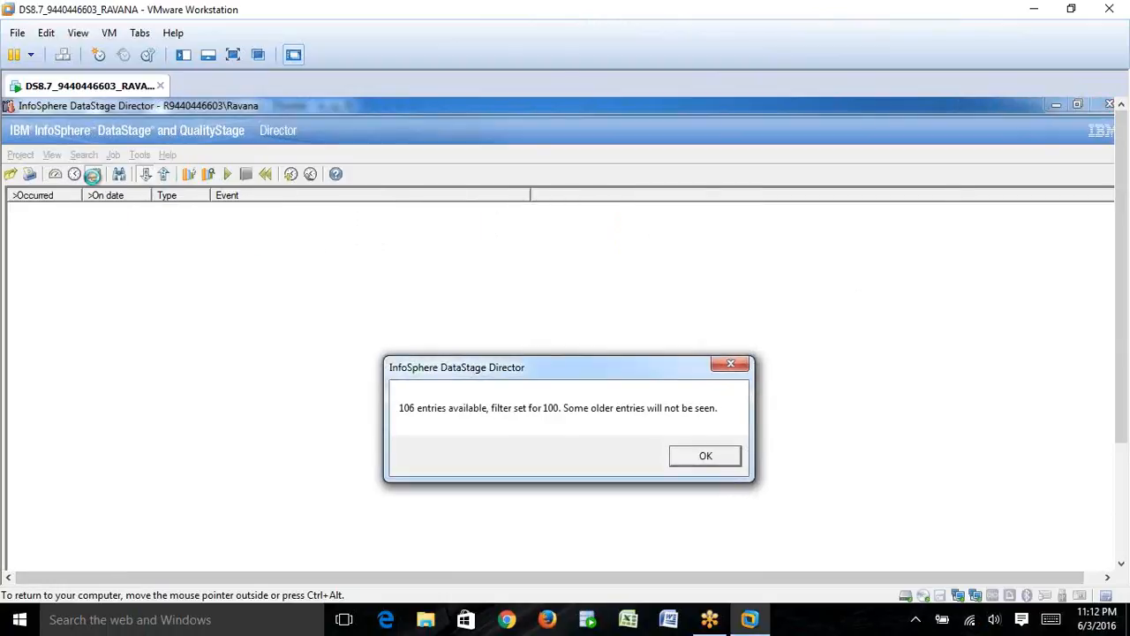
left_click(733, 364)
left_click(717, 463)
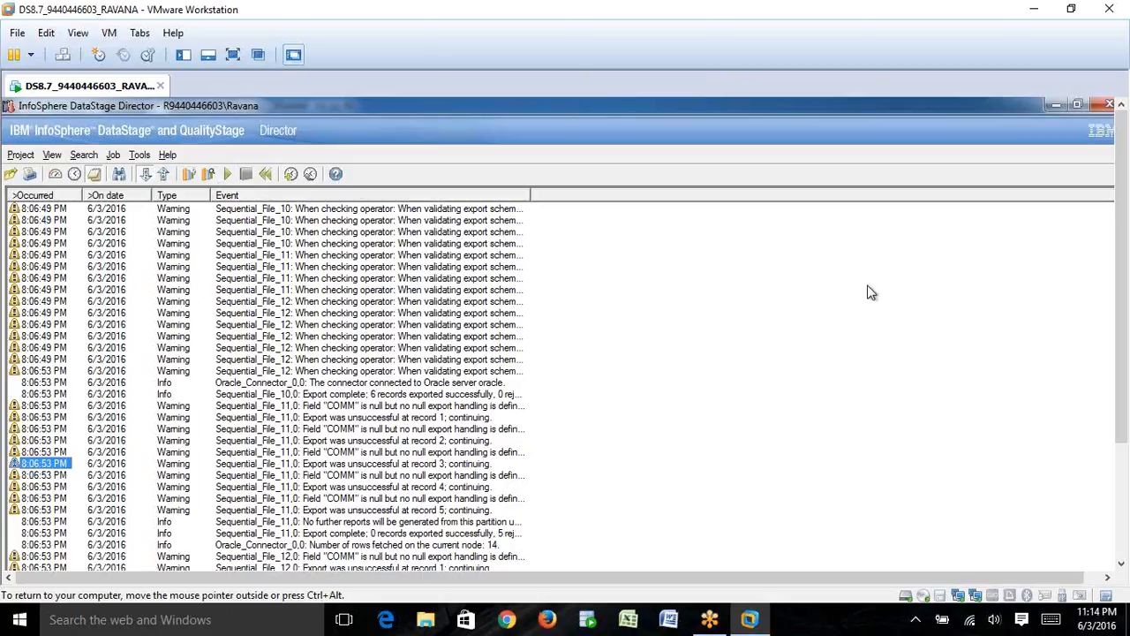
Step: Restore the virtual machine to full screen and switch back to the tx_cp_fl job in DataStage Designer
left_click(233, 55)
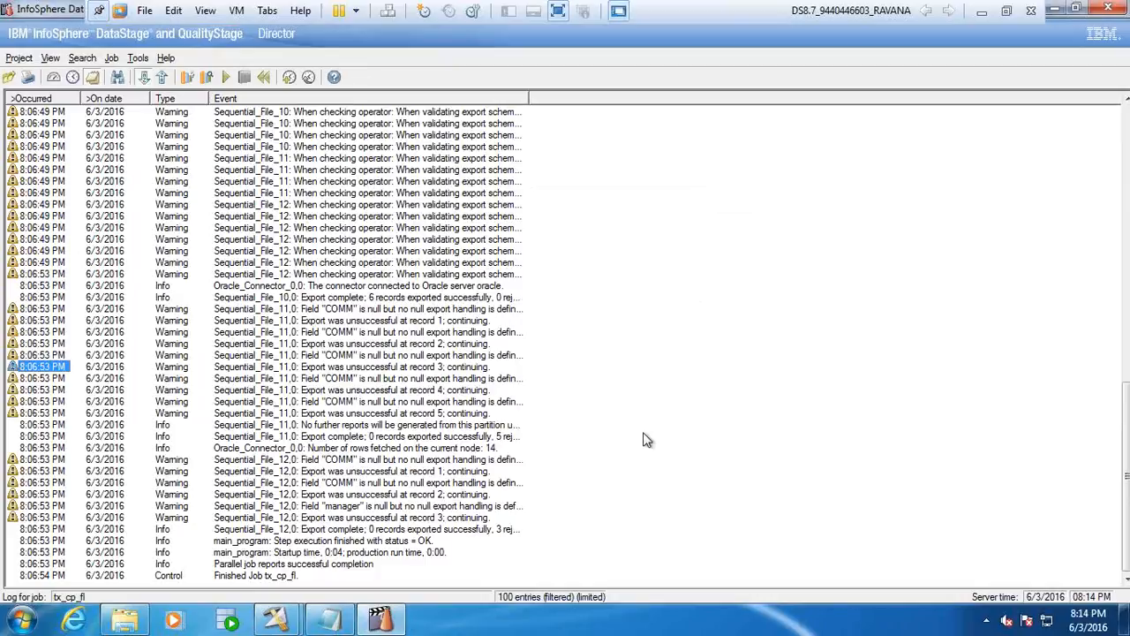
left_click(275, 618)
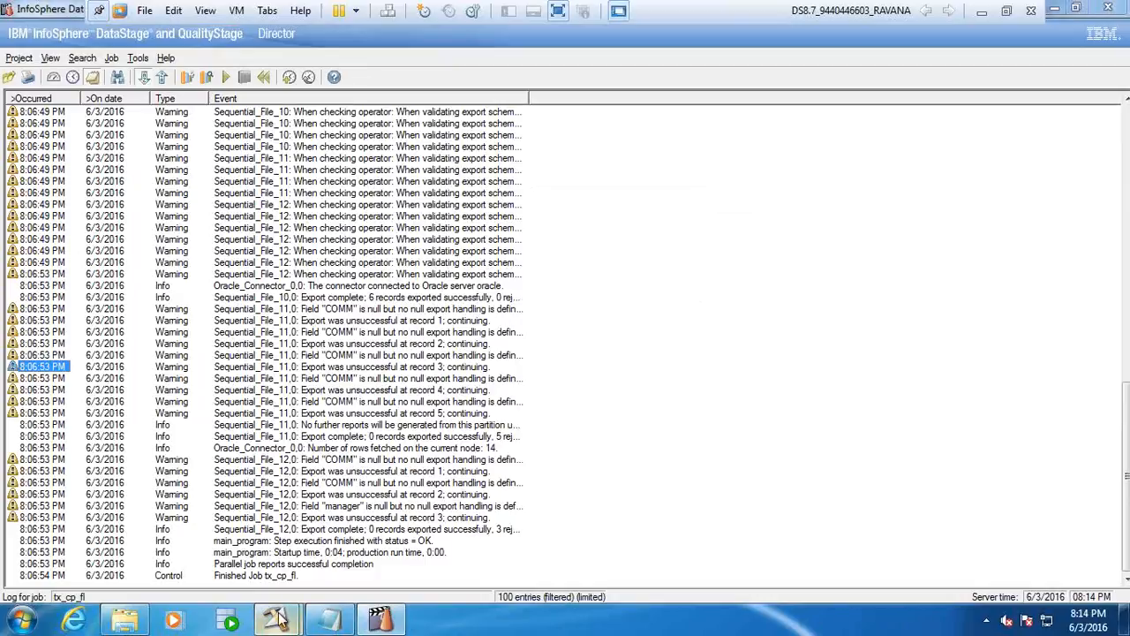
left_click(276, 619)
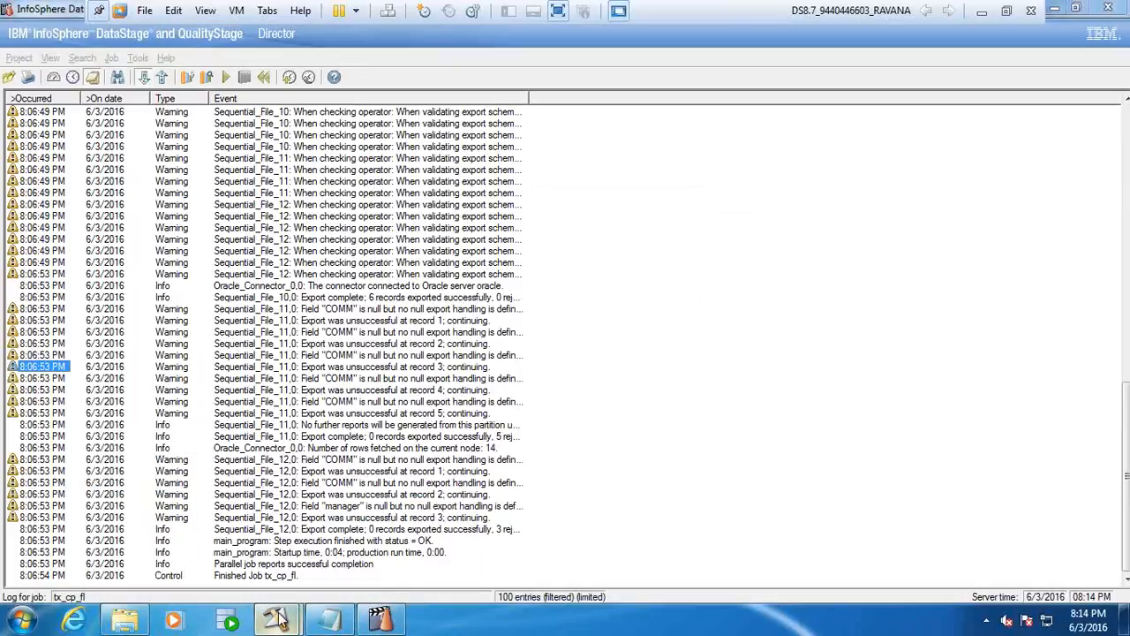
left_click(276, 619)
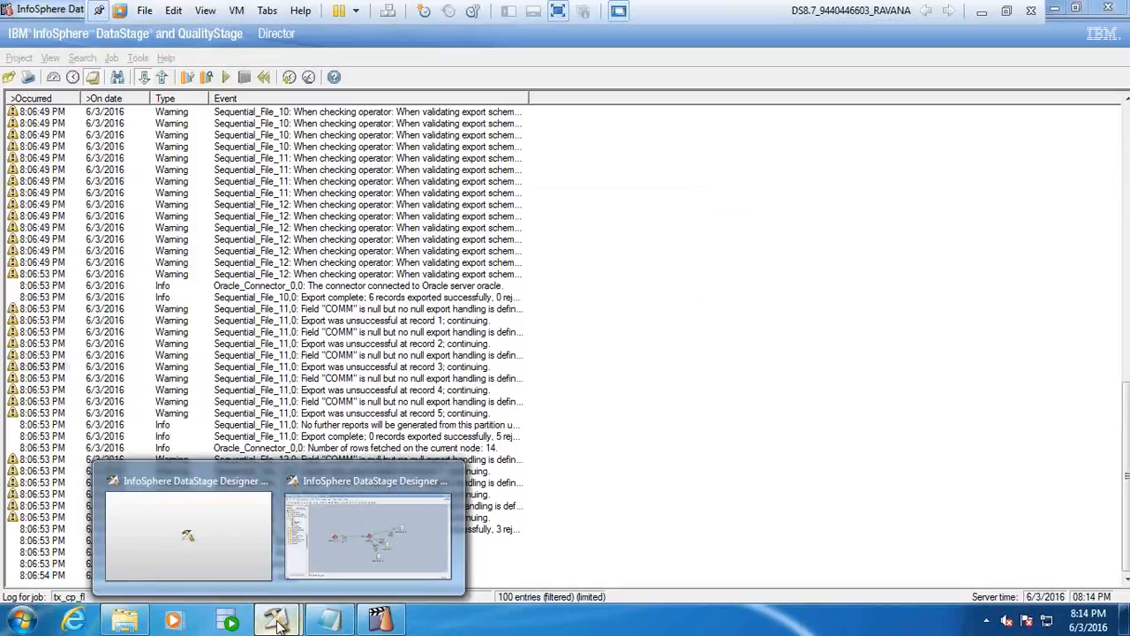
left_click(350, 550)
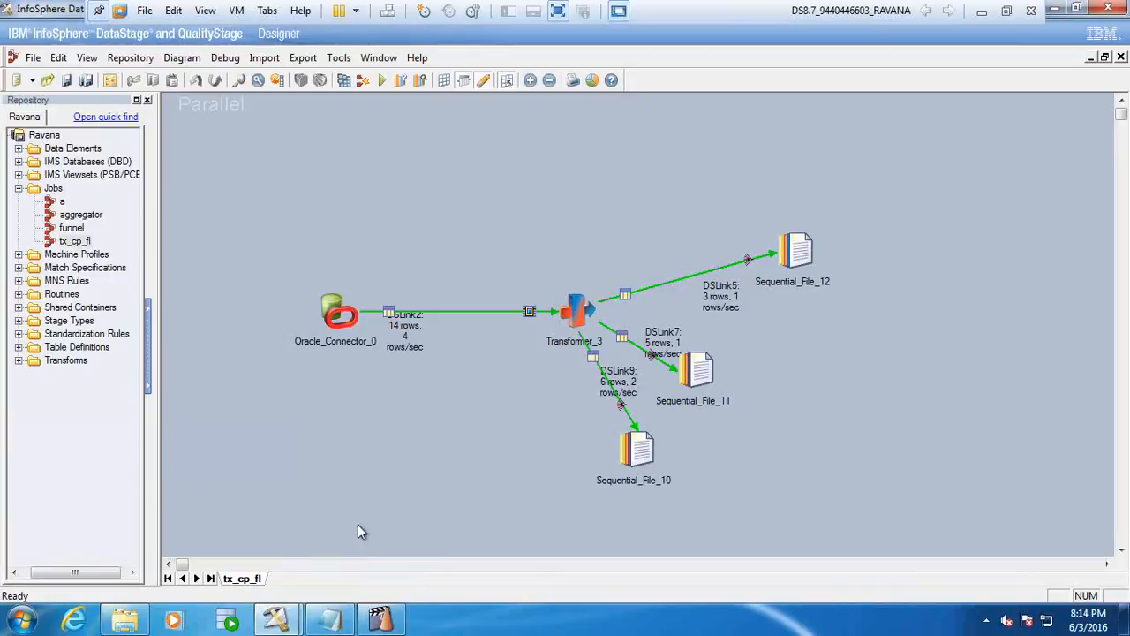
Step: Examine the column definitions of Sequential_File_12, including the Nullable options for COMM, and close the stage without saving changes
double_click(792, 276)
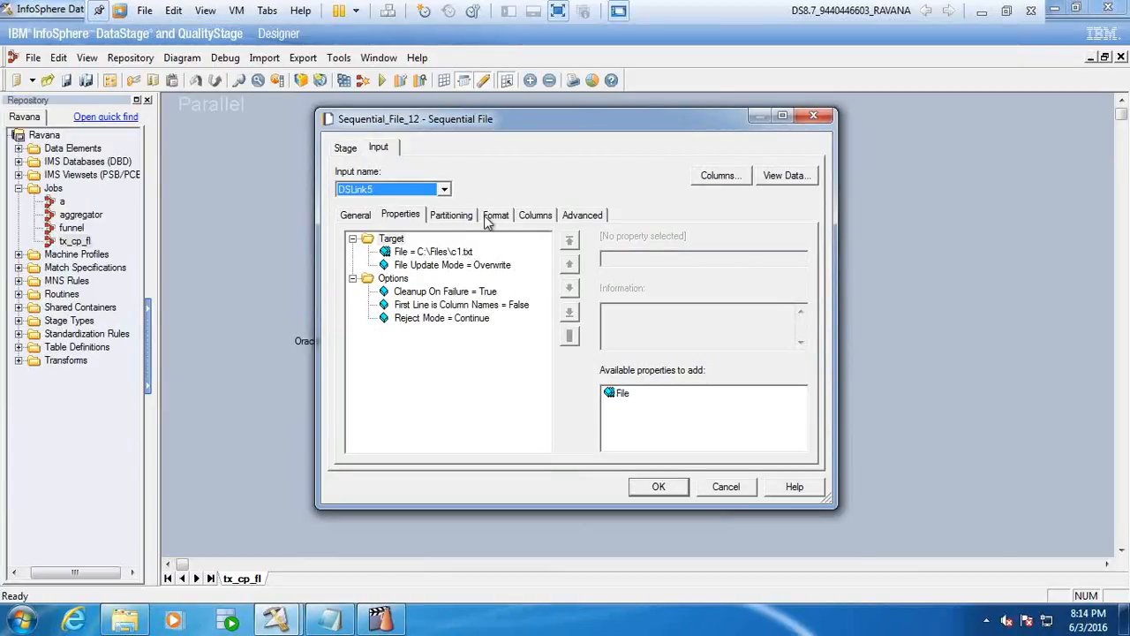
left_click(535, 217)
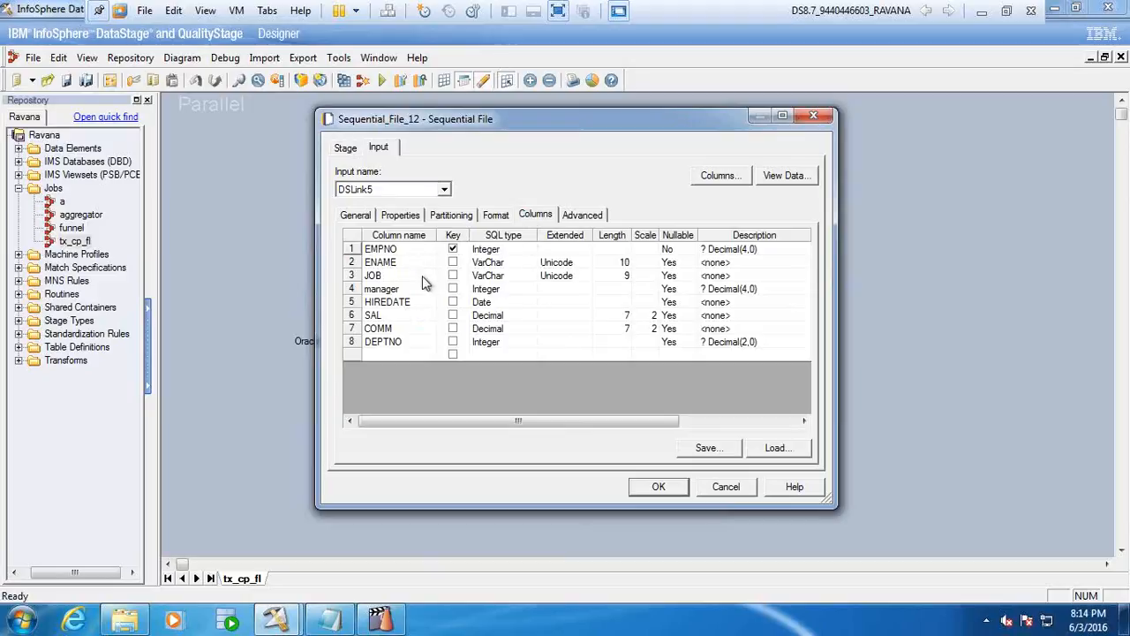
left_click(452, 327)
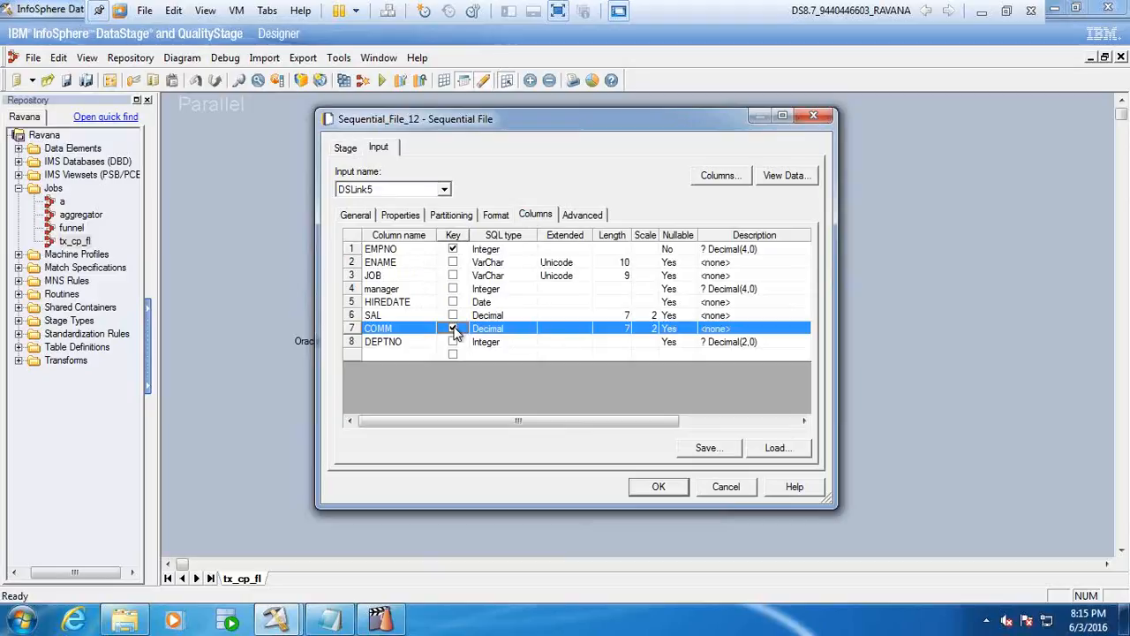
left_click(385, 331)
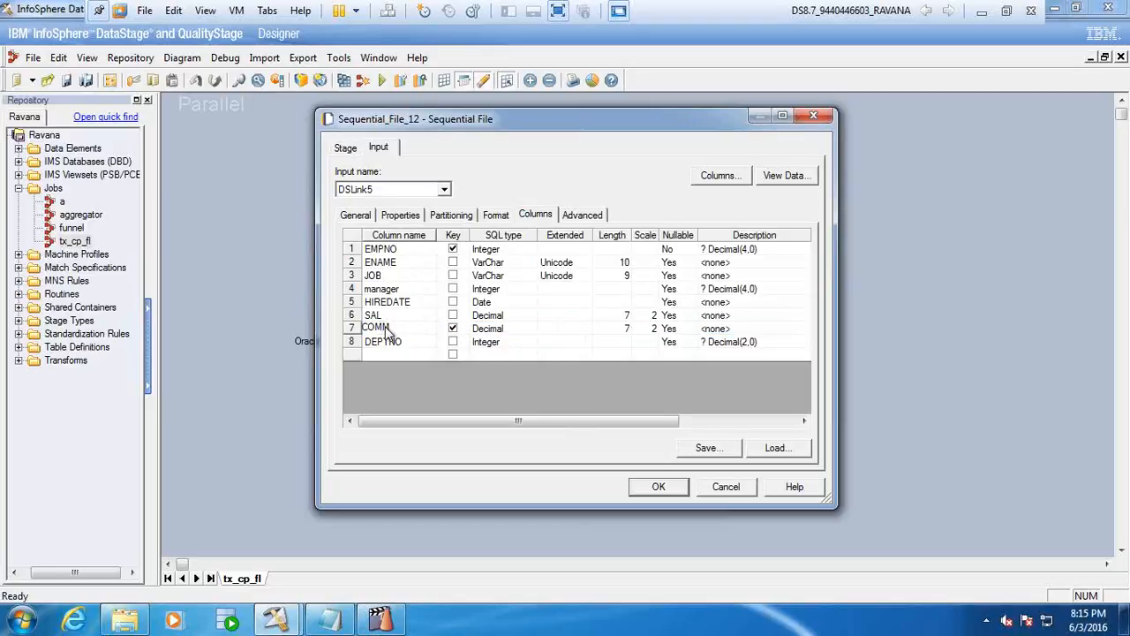
left_click(452, 329)
left_click(452, 329)
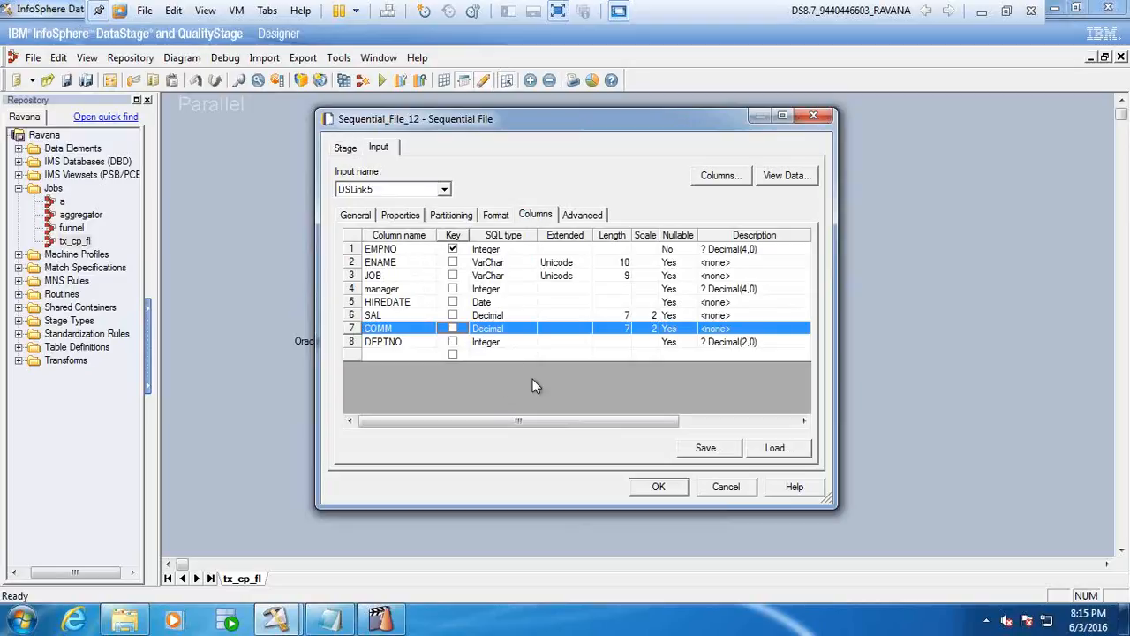
left_click(672, 334)
left_click(690, 329)
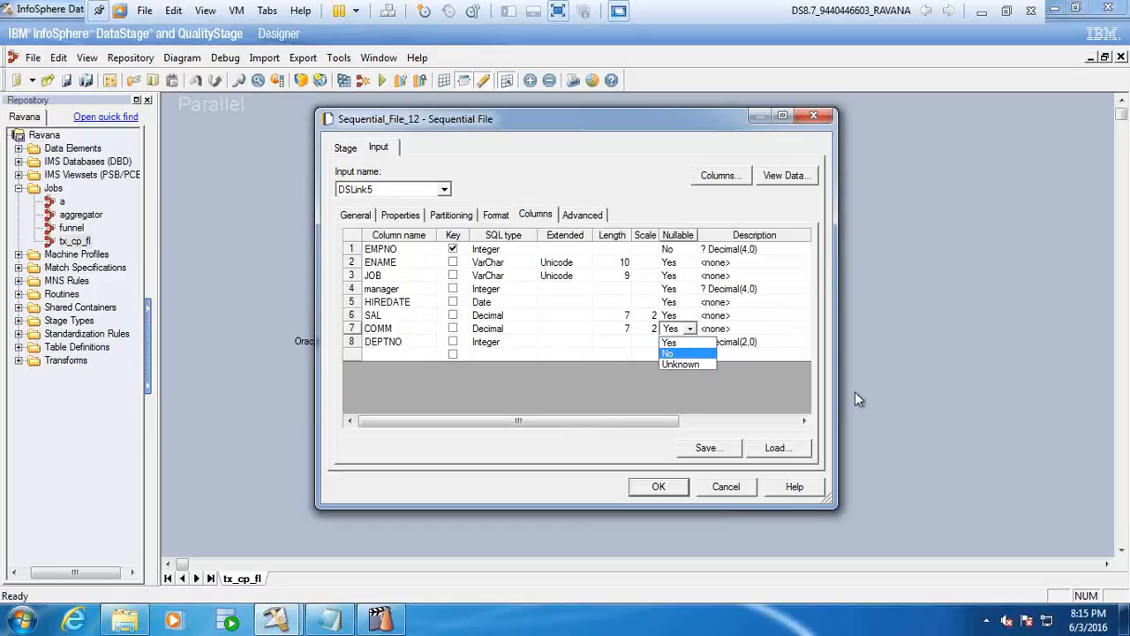
left_click(738, 491)
left_click(731, 487)
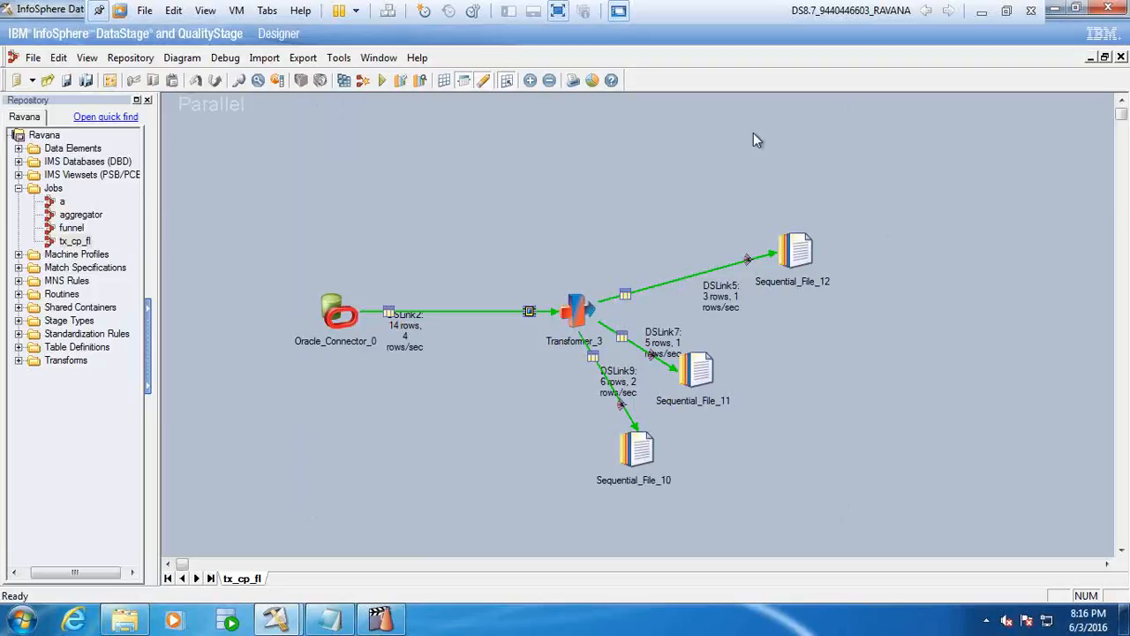
Step: Add the Null field value property to the field defaults of Sequential_File_12's format, set it to '' and save the stage
double_click(787, 256)
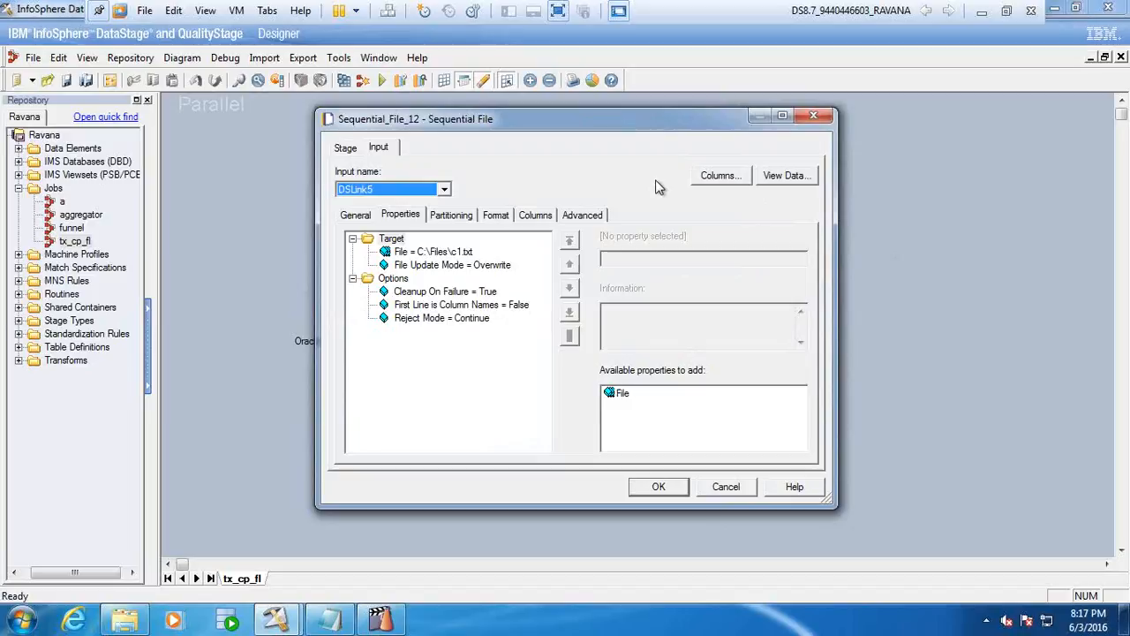
left_click(496, 216)
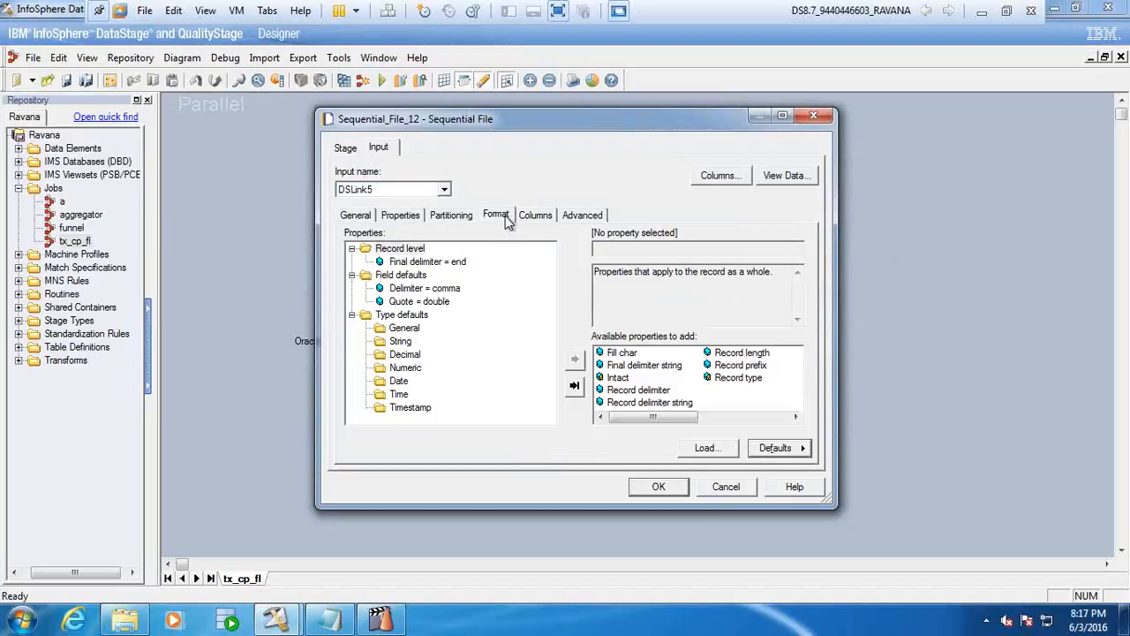
left_click(413, 278)
double_click(636, 389)
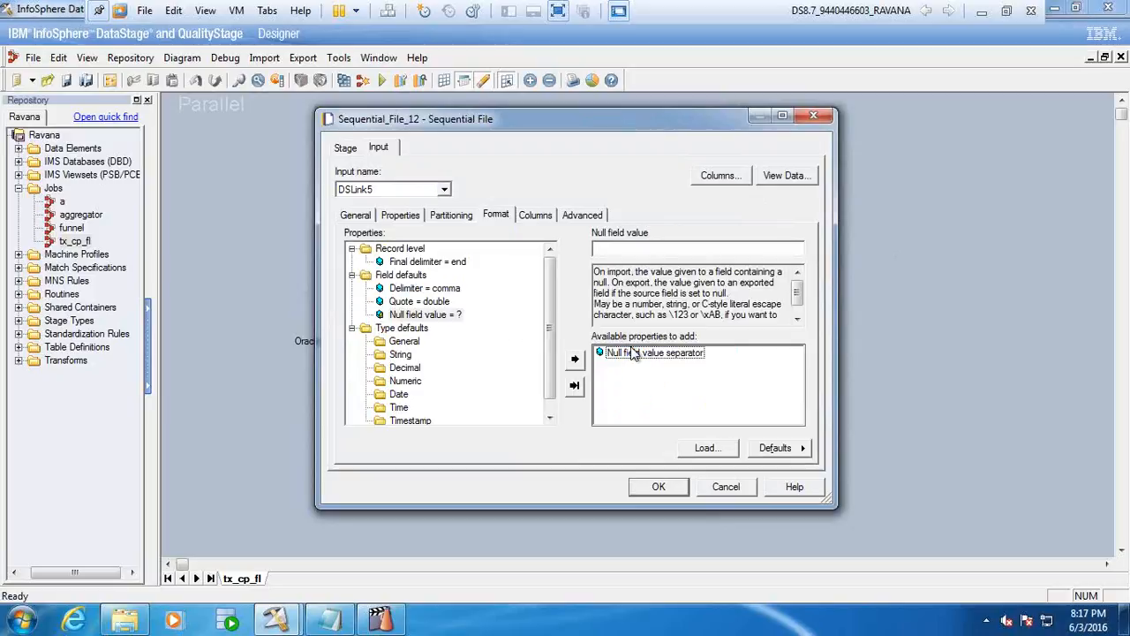
left_click(624, 247)
type("''")
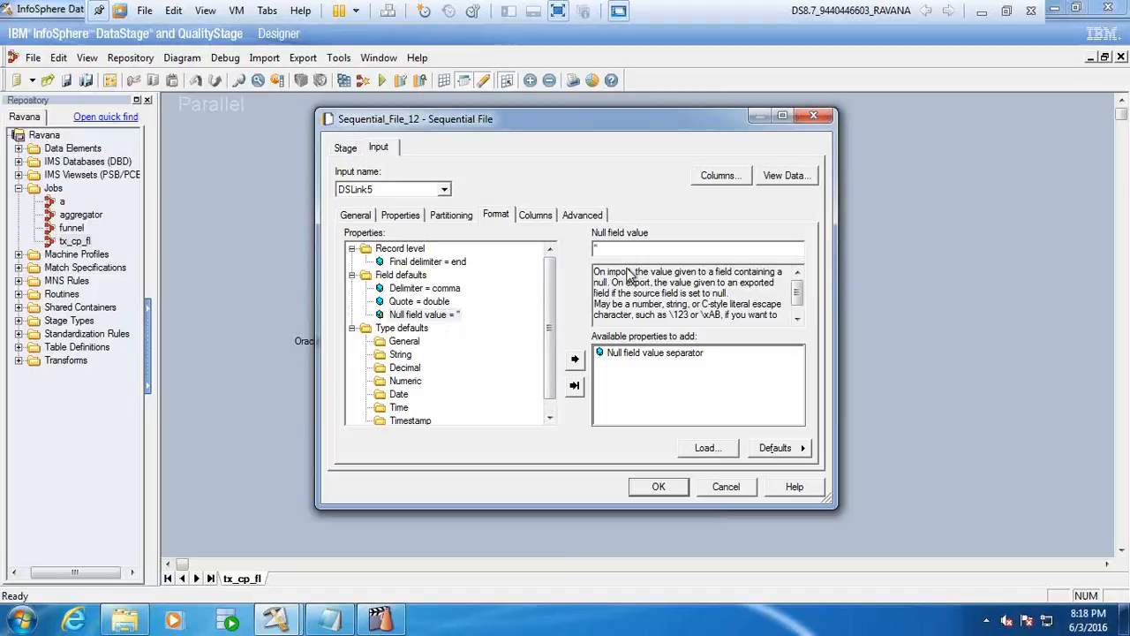
left_click(535, 215)
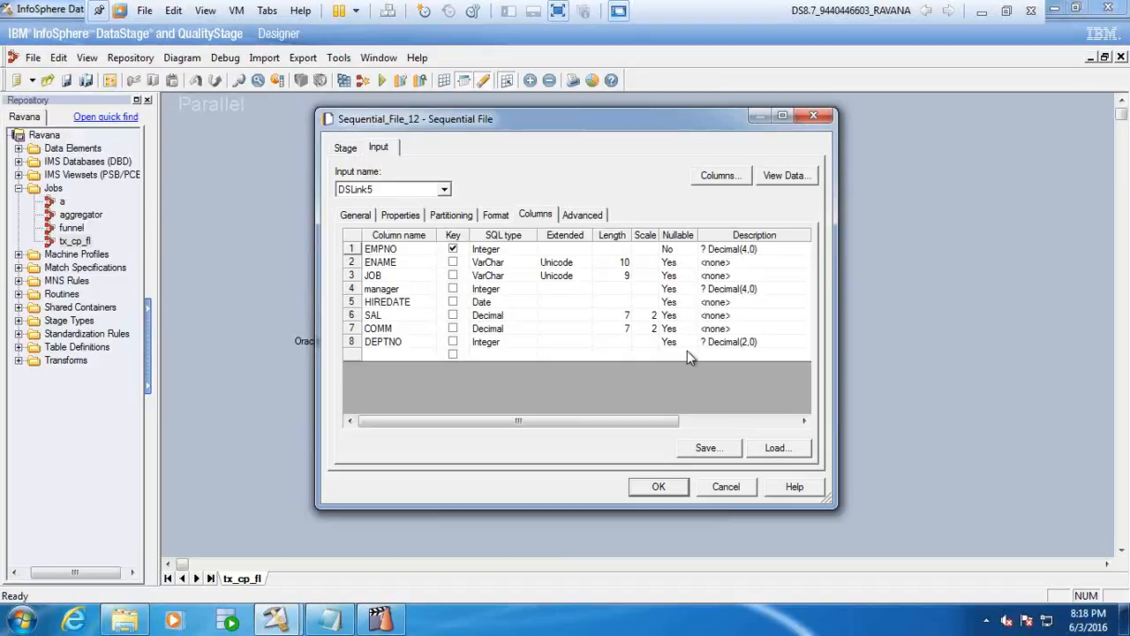
left_click(490, 219)
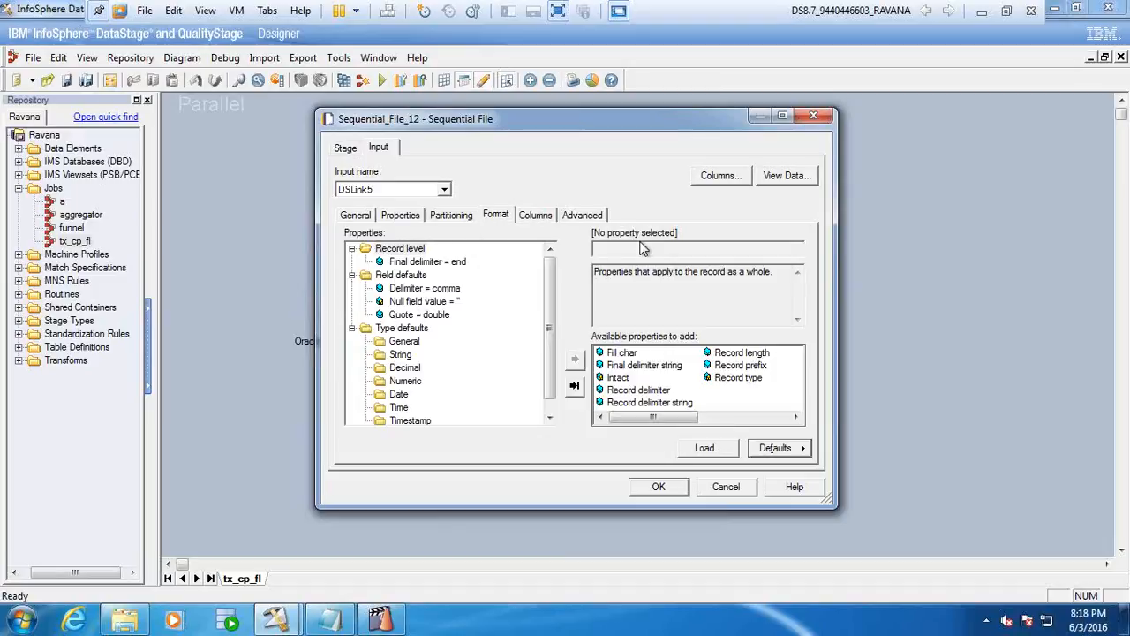
left_click(657, 492)
left_click(657, 490)
Step: Add the Null field value property to the field defaults of Sequential_File_11's format, set it to '' and save the stage
double_click(702, 369)
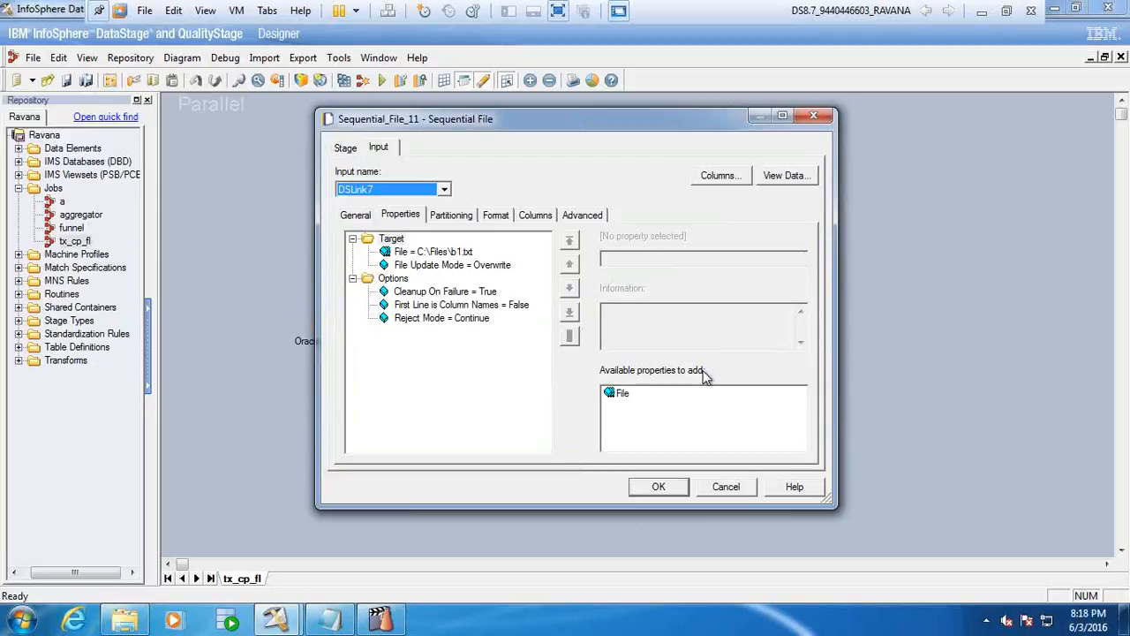
left_click(490, 220)
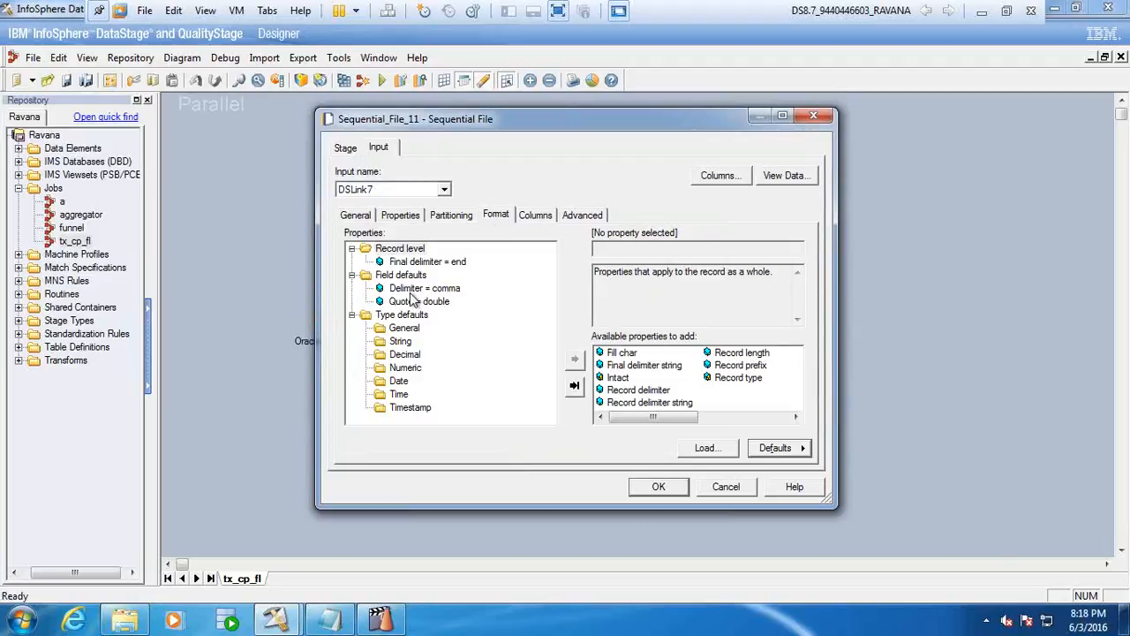
left_click(409, 277)
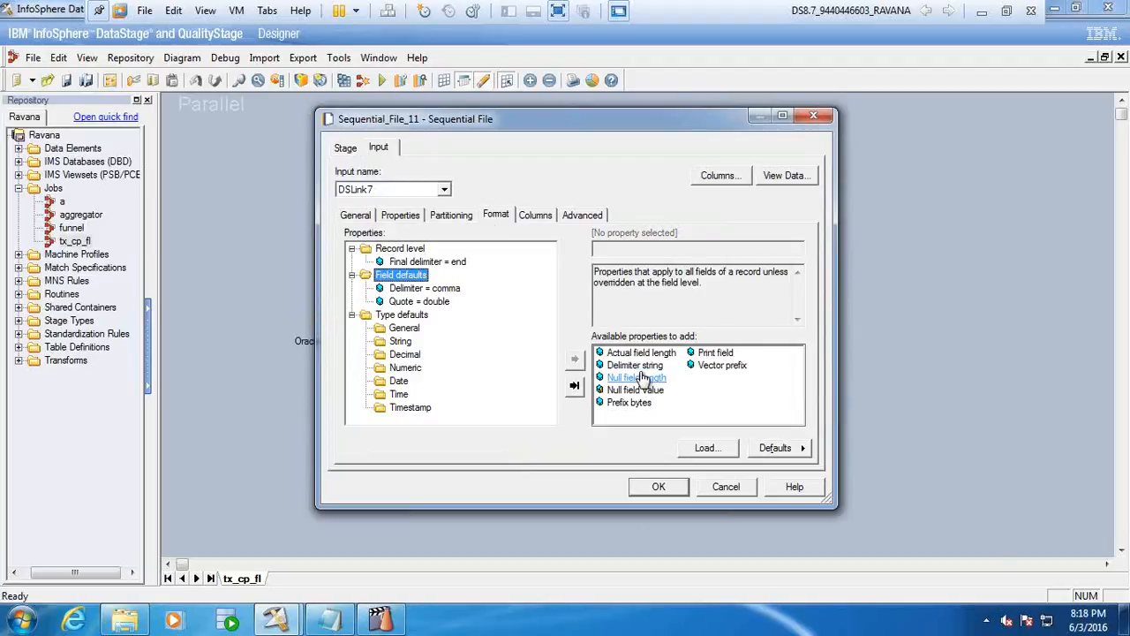
double_click(635, 390)
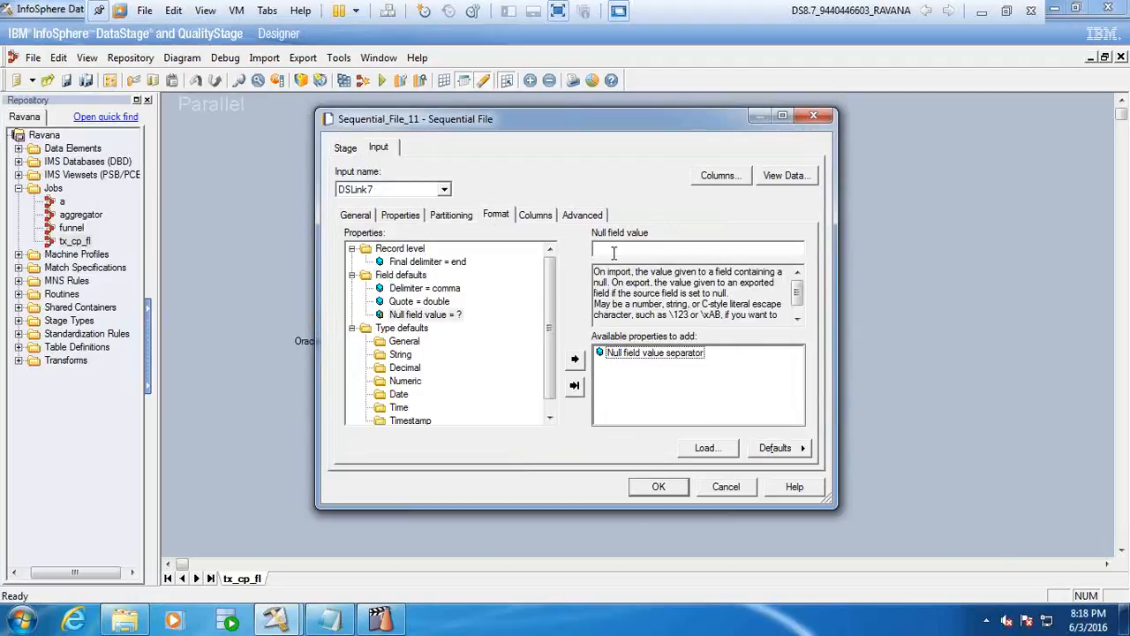
type("'")
left_click(657, 487)
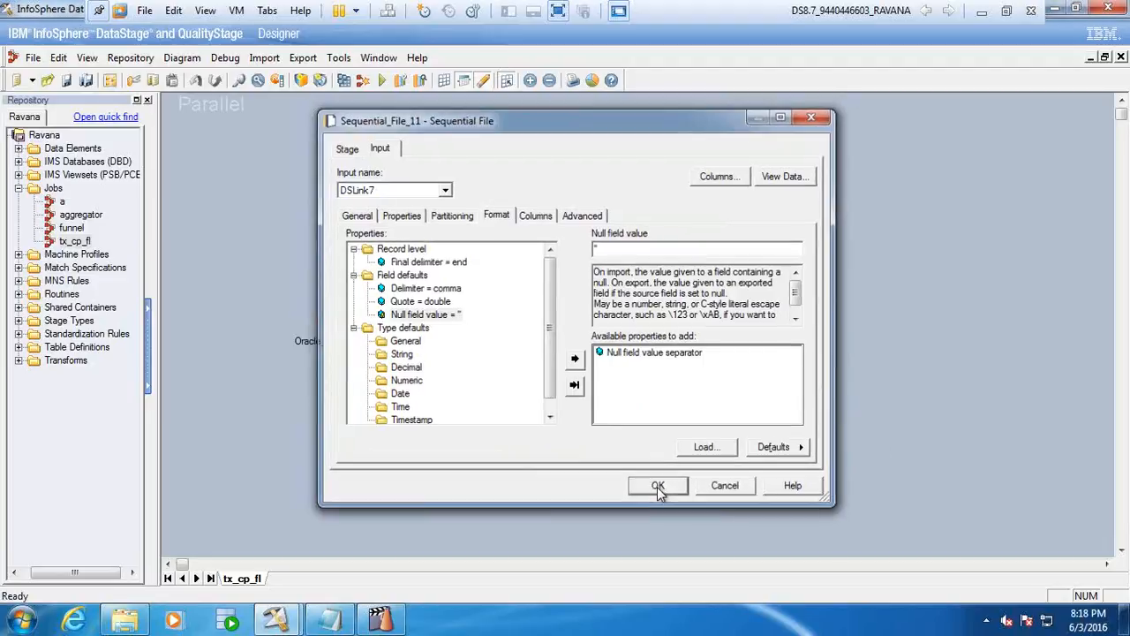
Step: Add the Null field value property to the field defaults of Sequential_File_10's format, set it to '' and save the stage
double_click(635, 451)
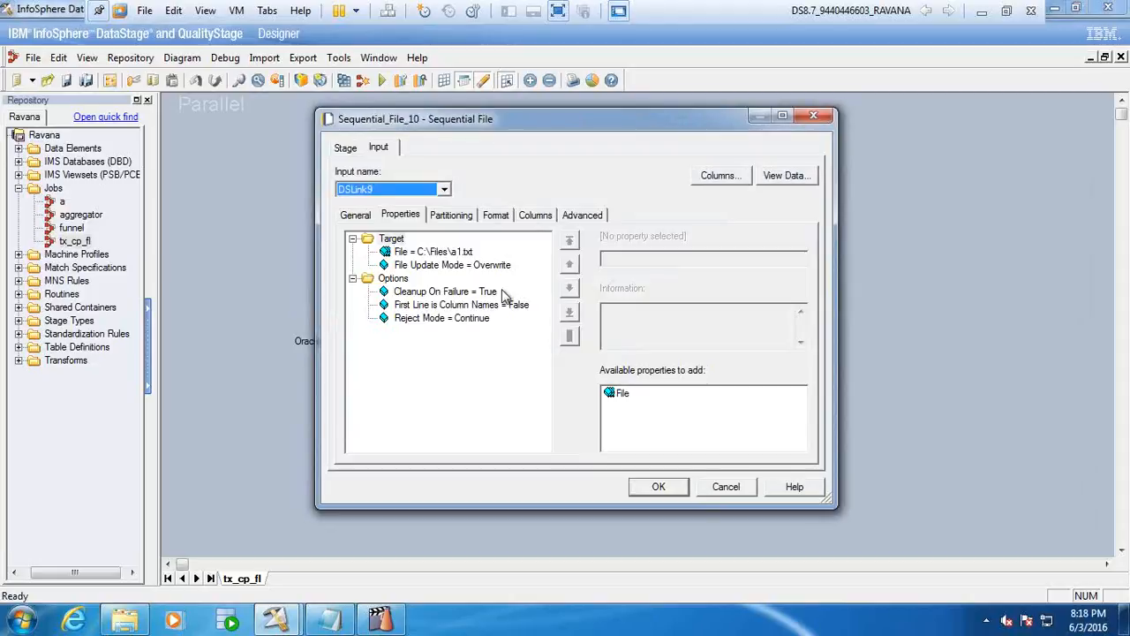
left_click(497, 219)
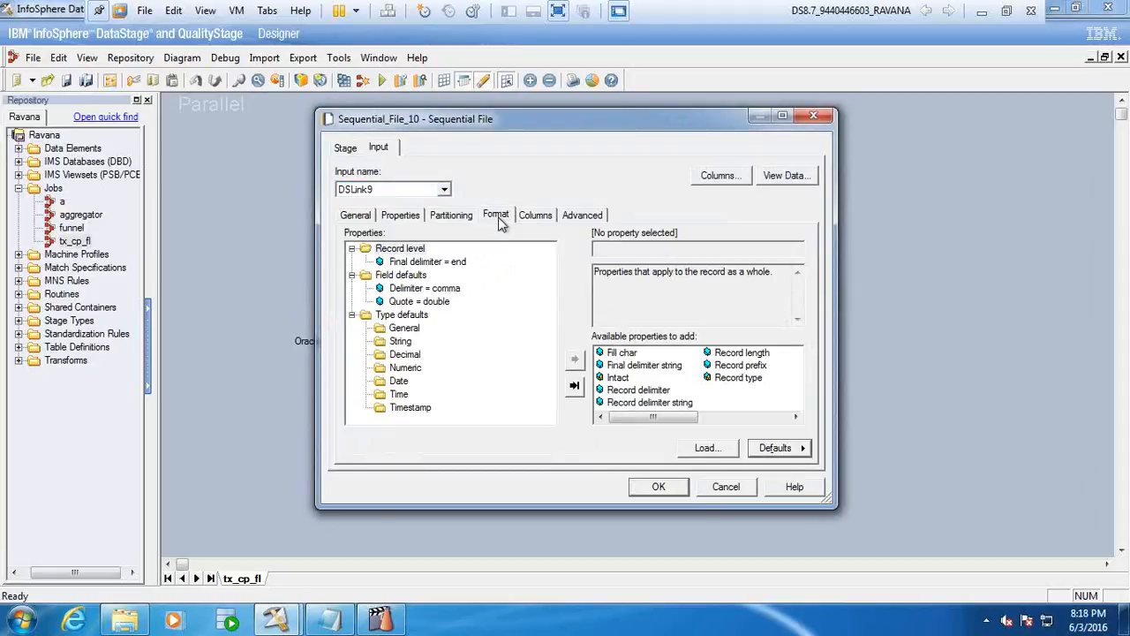
left_click(418, 276)
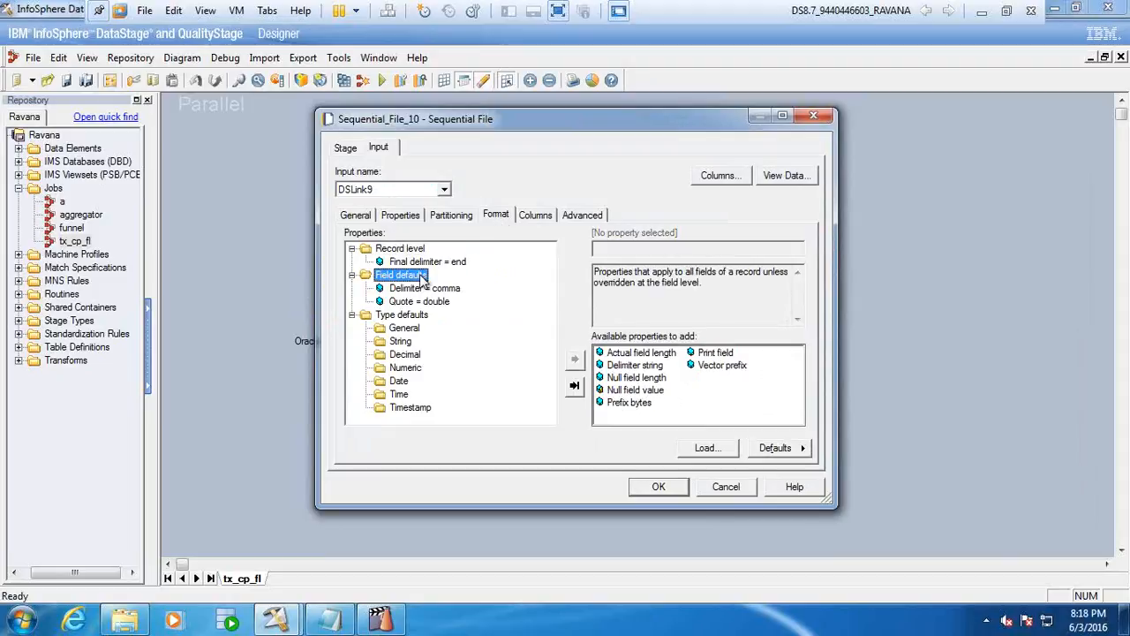
double_click(655, 391)
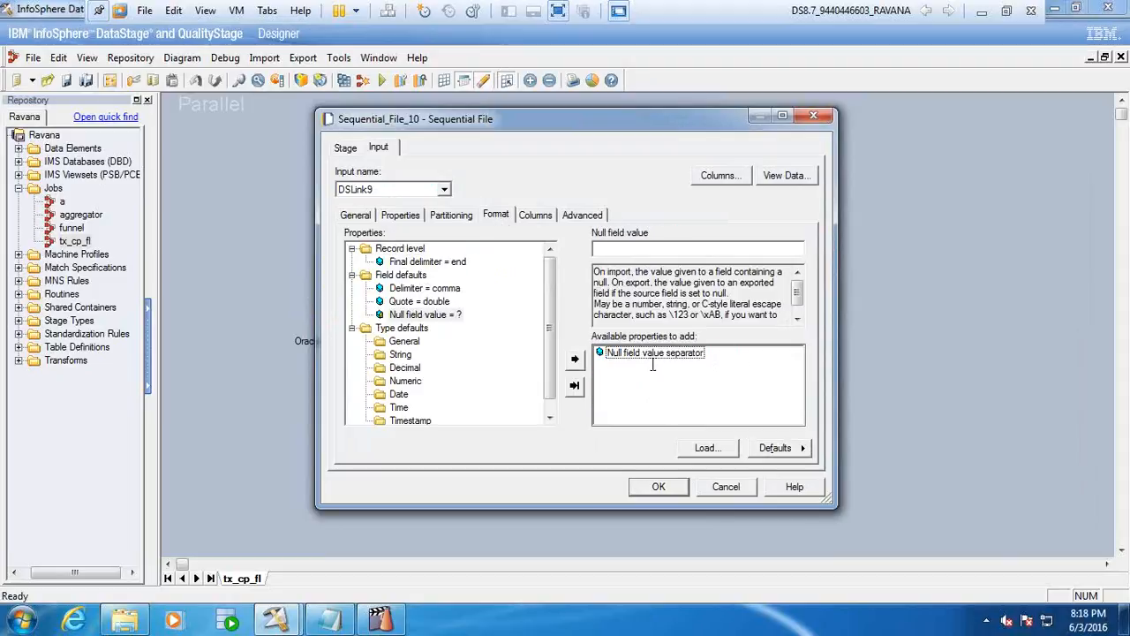
type("\"")
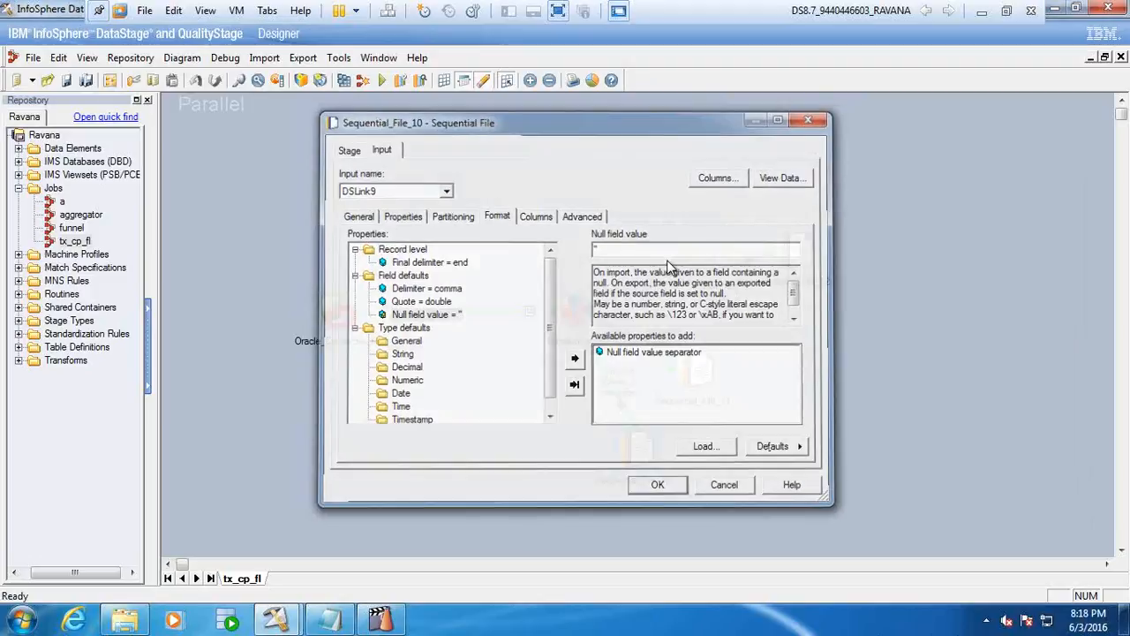
key("Return")
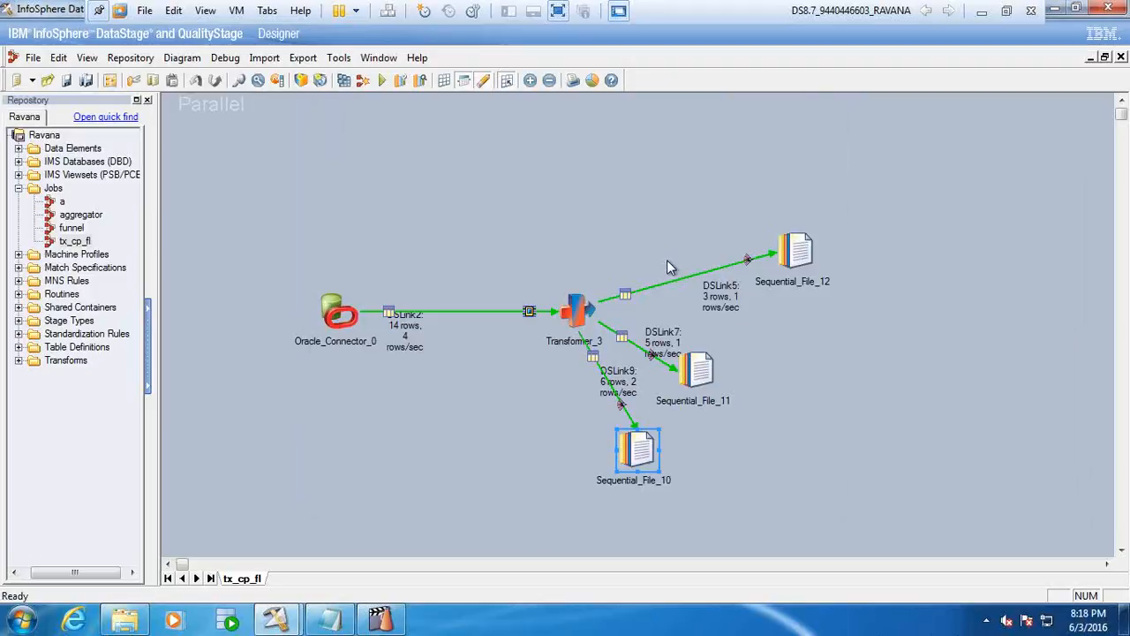
Step: Compile the tx_cp_fl job and close the compilation report
left_click(345, 81)
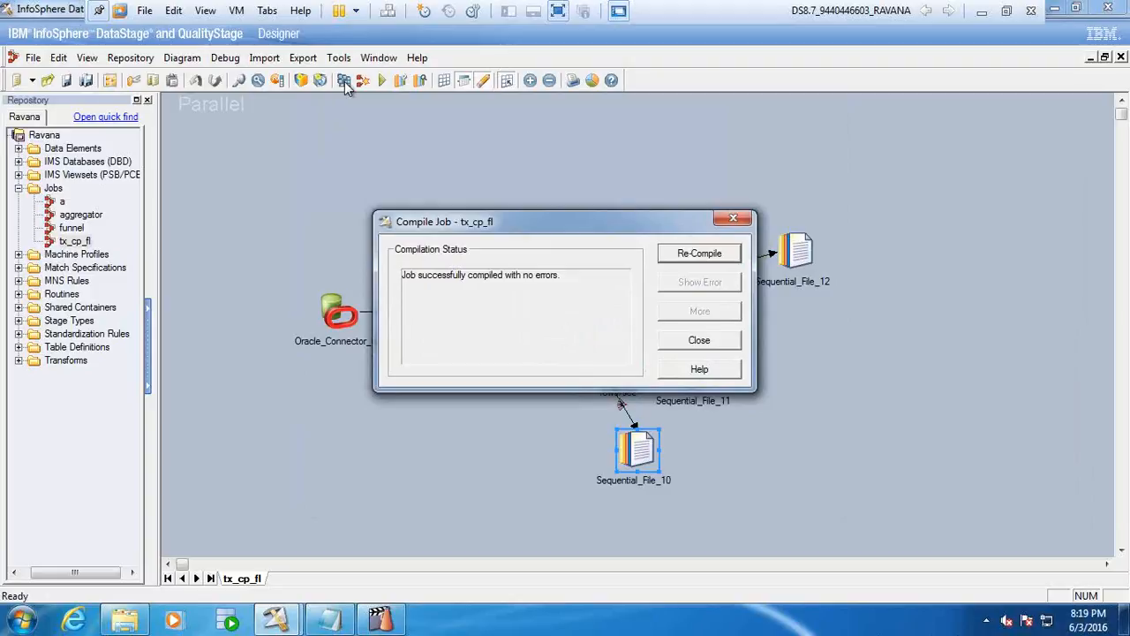
left_click(697, 340)
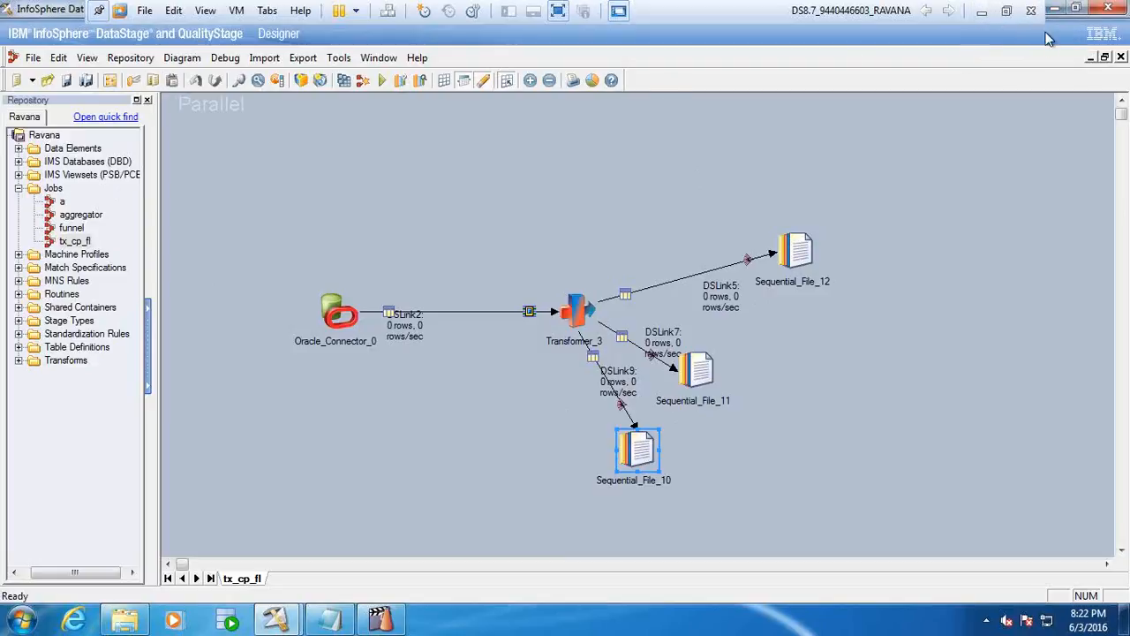
Step: In the restored Designer window, move Sequential_File_10 directly beneath Transformer_3 and compile tx_cp_fl again
left_click_drag(29, 17, 71, 139)
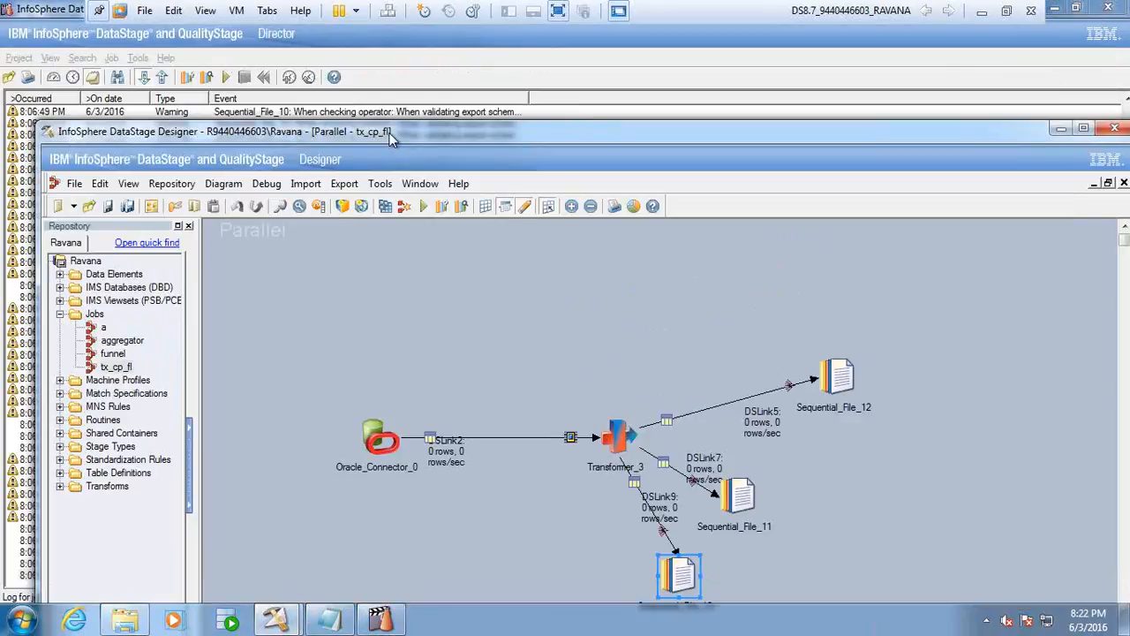
left_click(493, 361)
left_click_drag(681, 570, 620, 569)
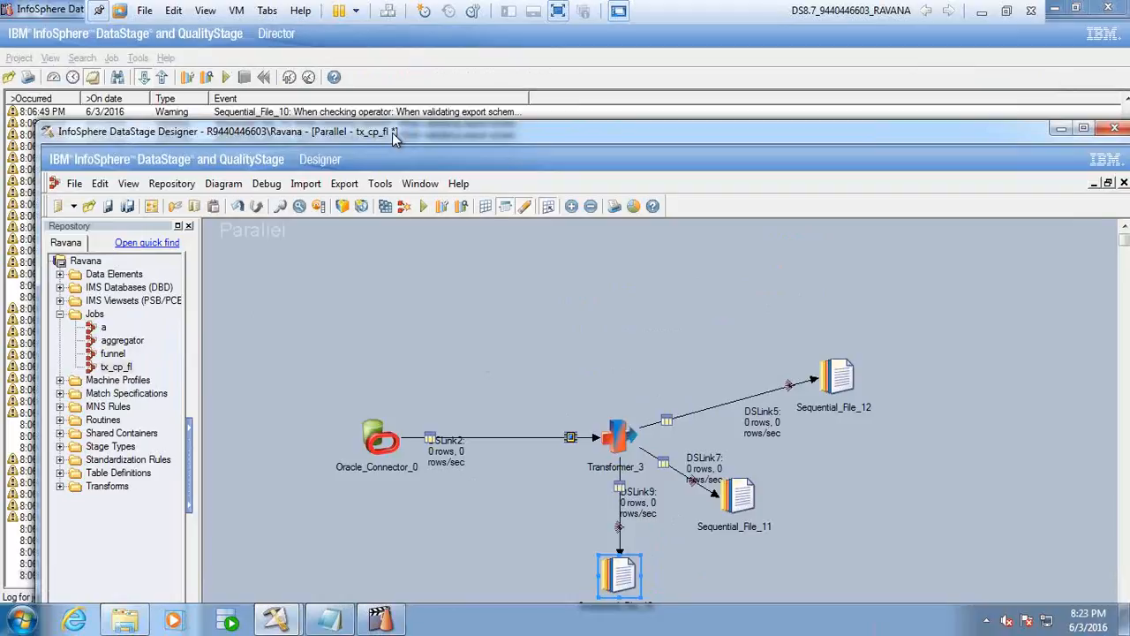
left_click(385, 207)
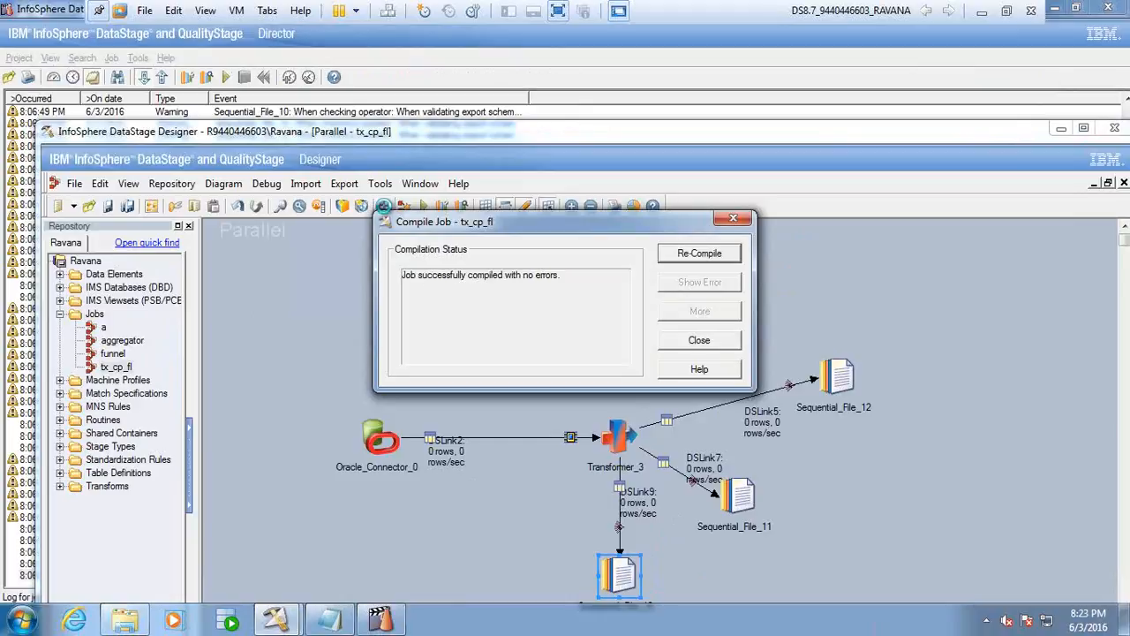
key("Return")
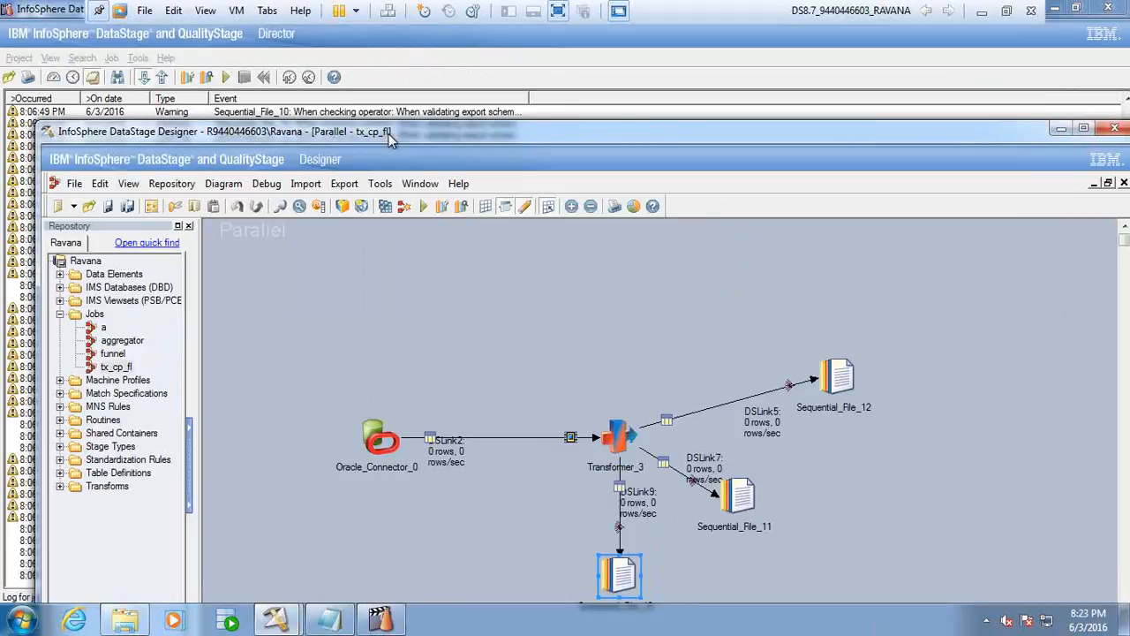
left_click(422, 207)
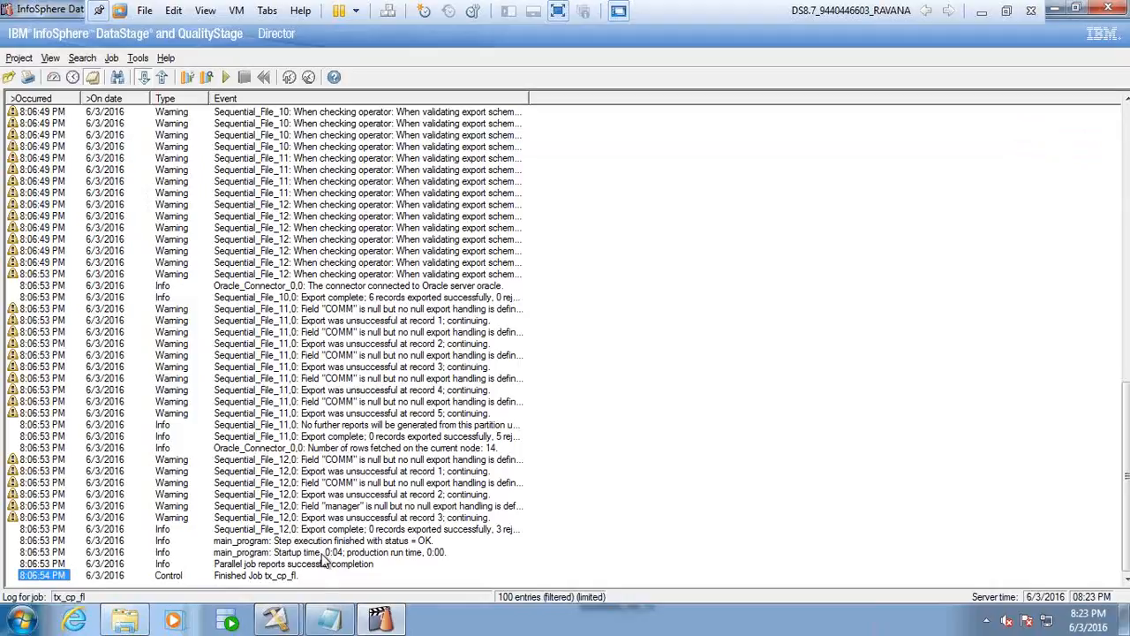
left_click(294, 618)
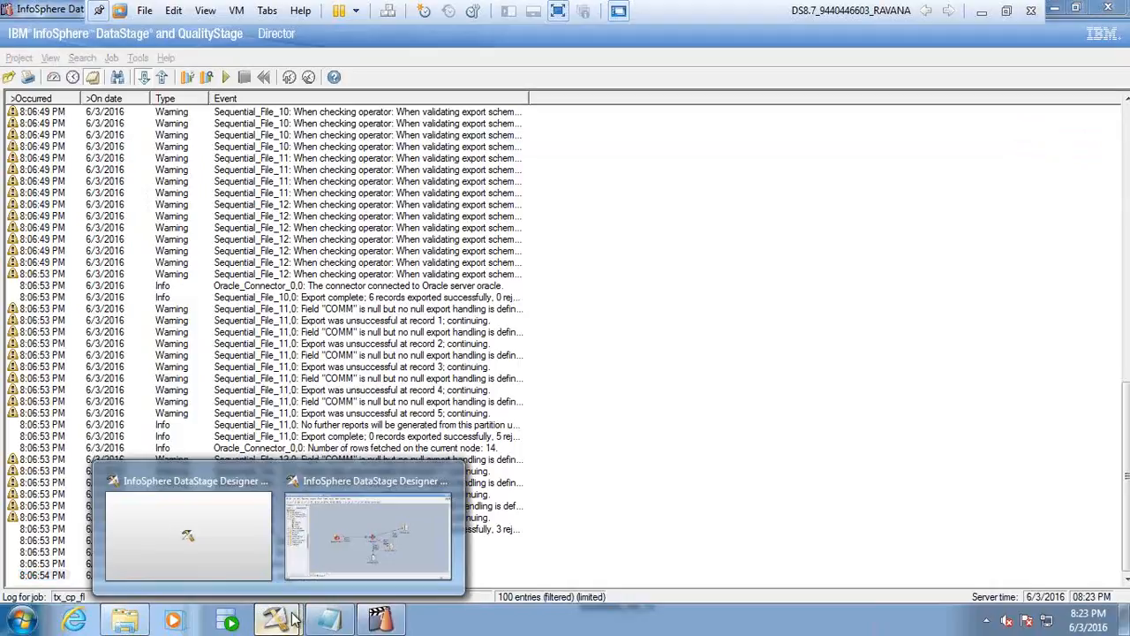
left_click(379, 561)
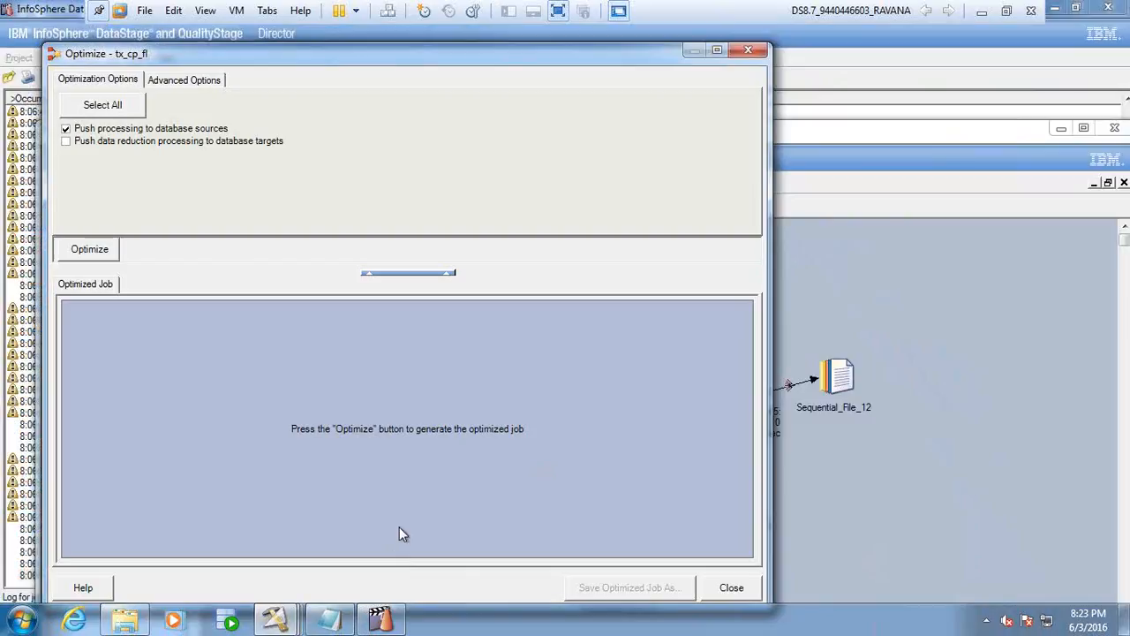
left_click(730, 587)
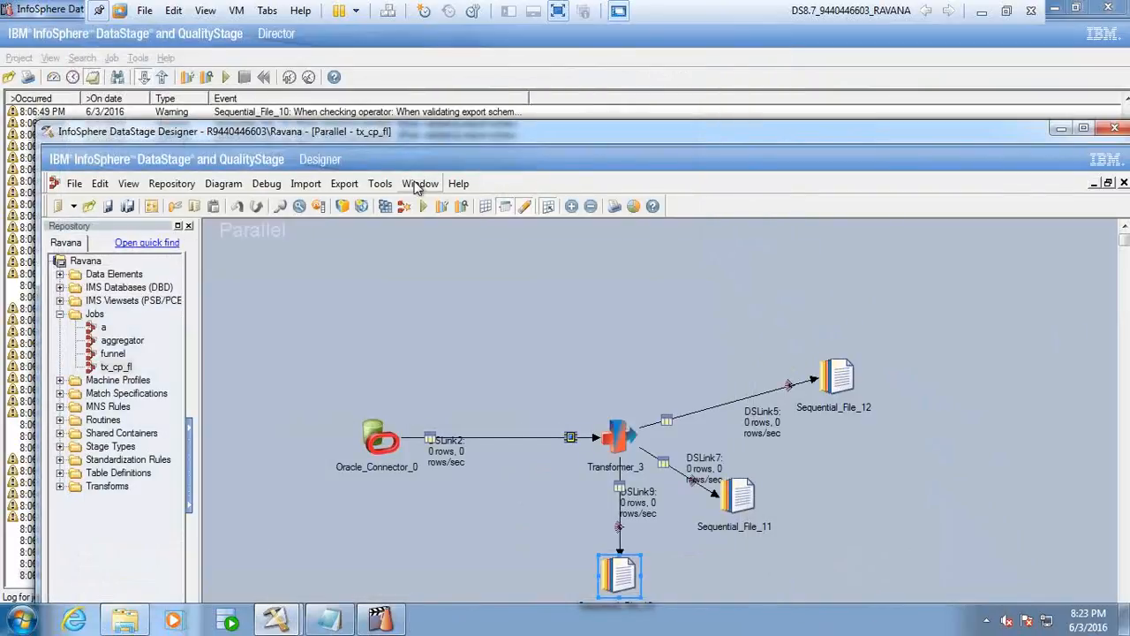
Step: Run tx_cp_fl with no limit on warnings and examine the new run's log entries in Director
left_click(425, 206)
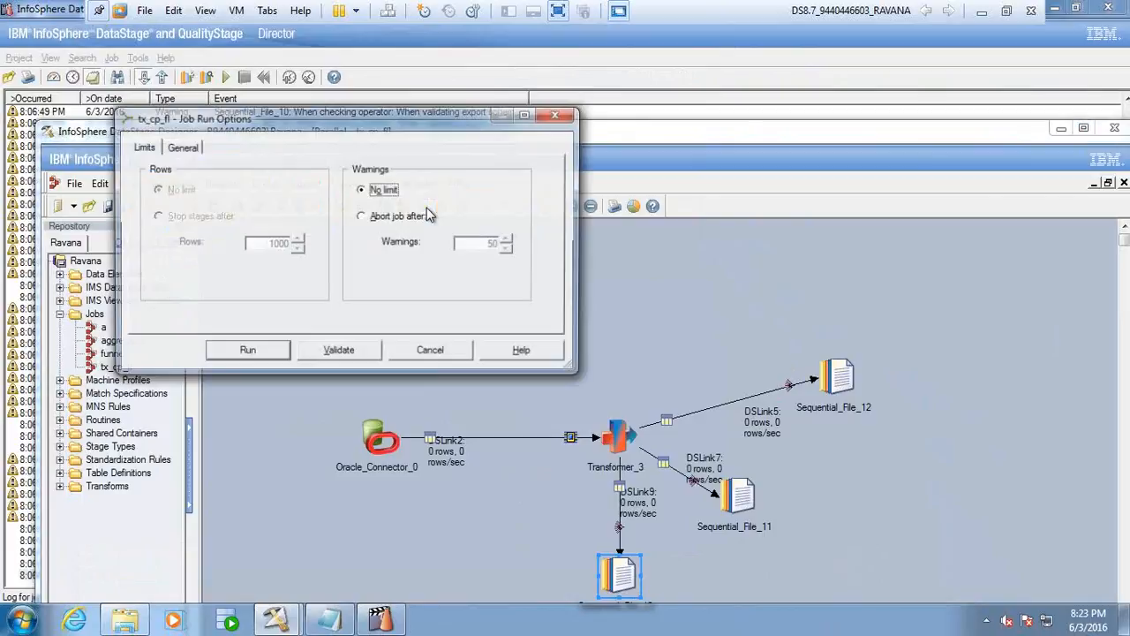
left_click(264, 354)
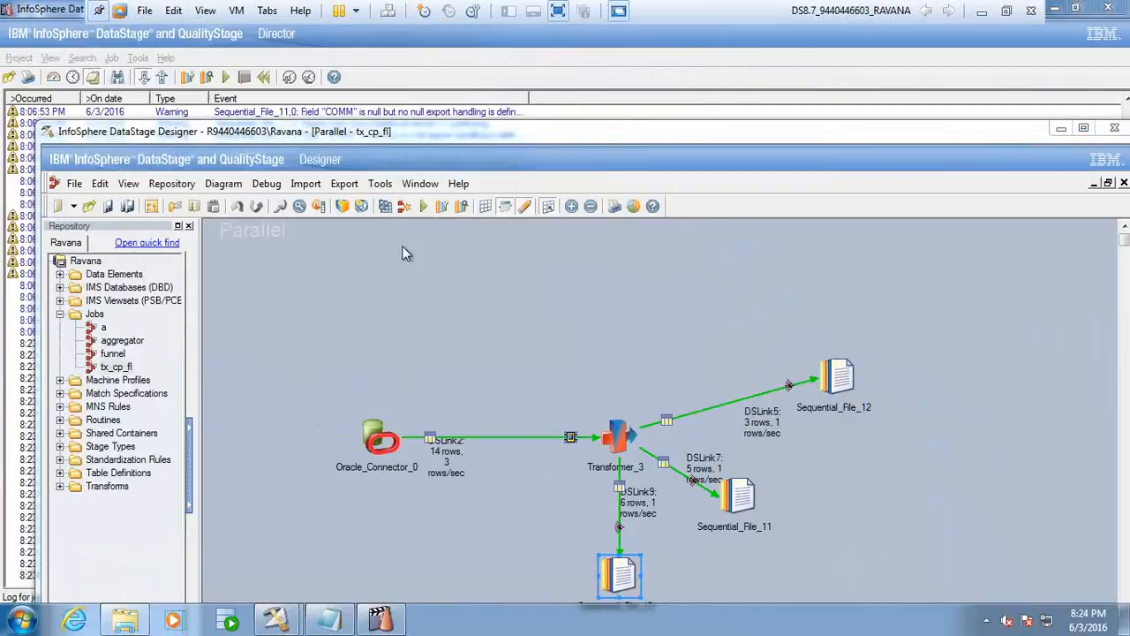
left_click(394, 622)
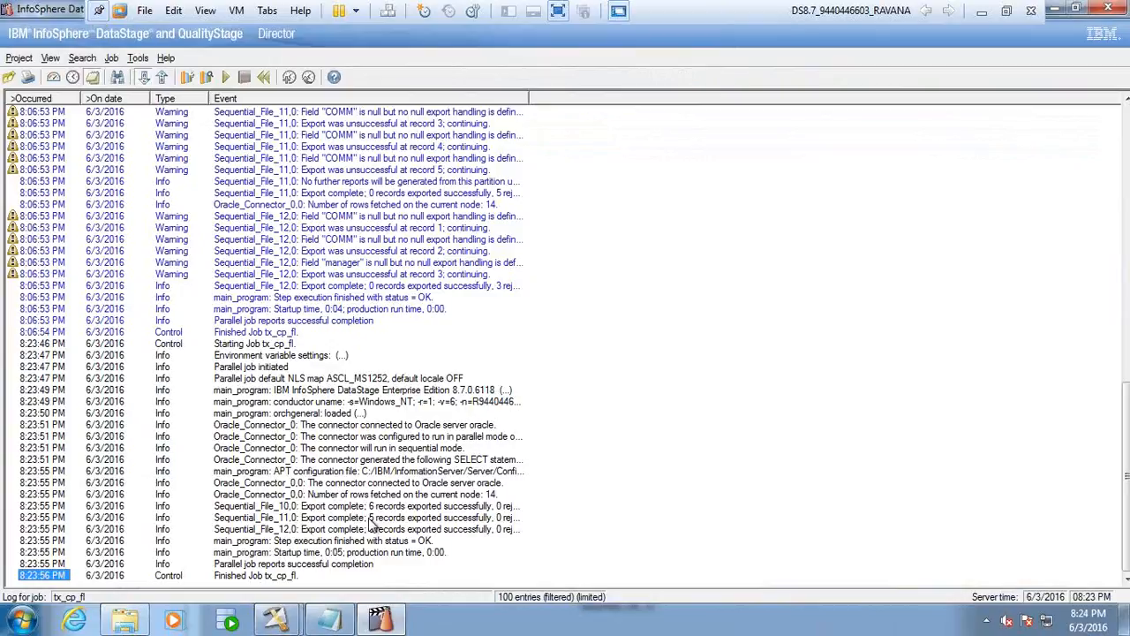
Step: Open the output files b1, c1 and a1 from C:\Files in turn, examine their exported records and close them
left_click(123, 621)
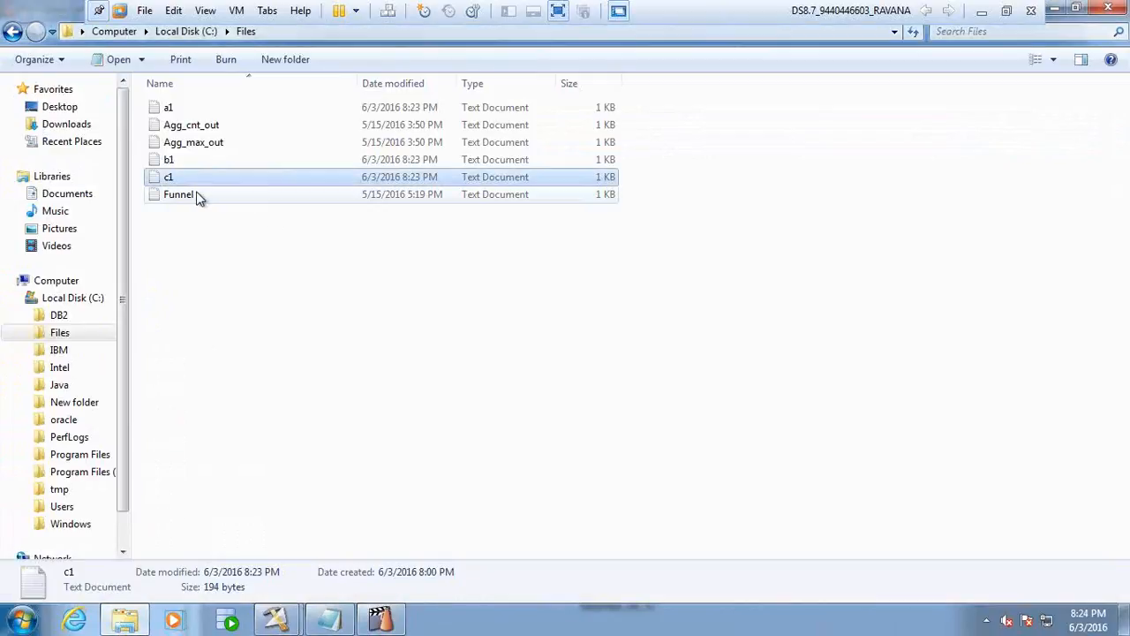
double_click(172, 160)
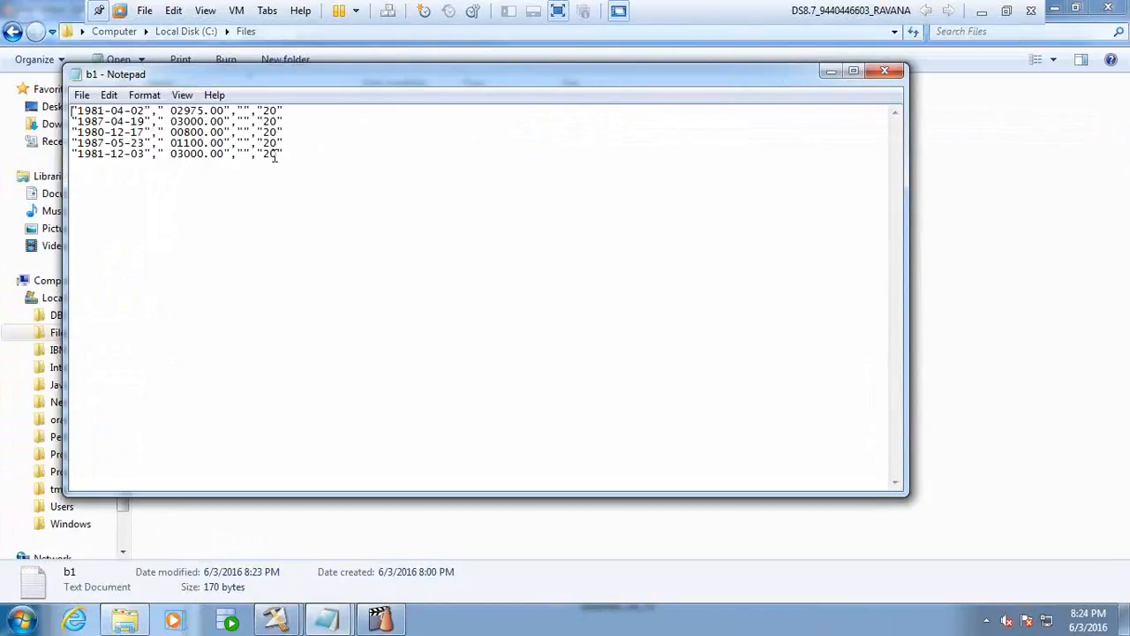
left_click(883, 71)
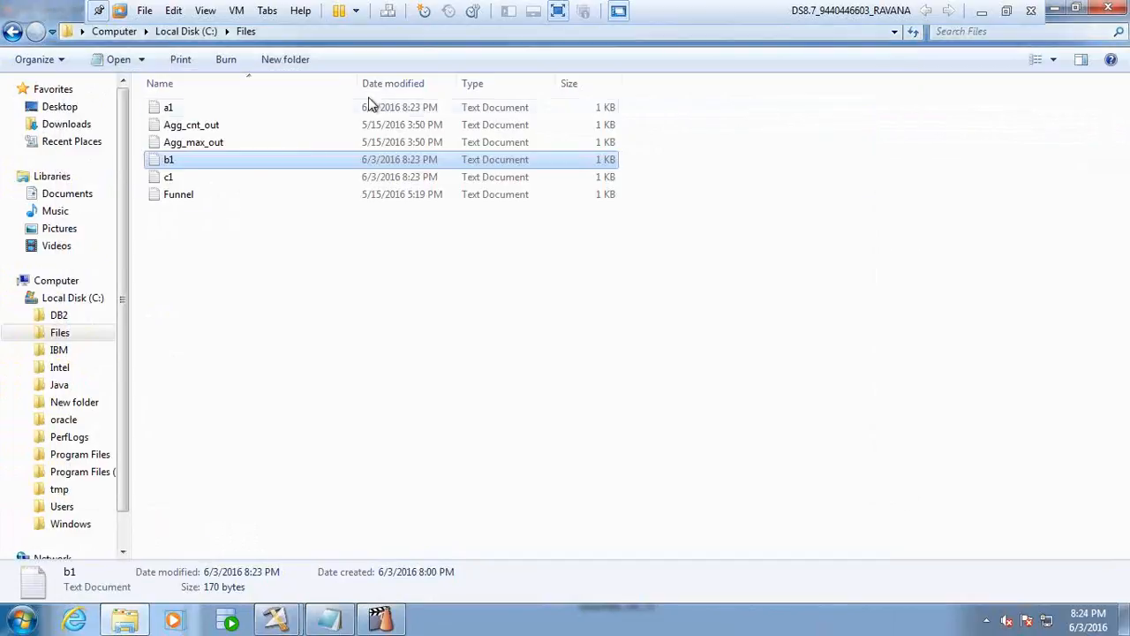
double_click(172, 179)
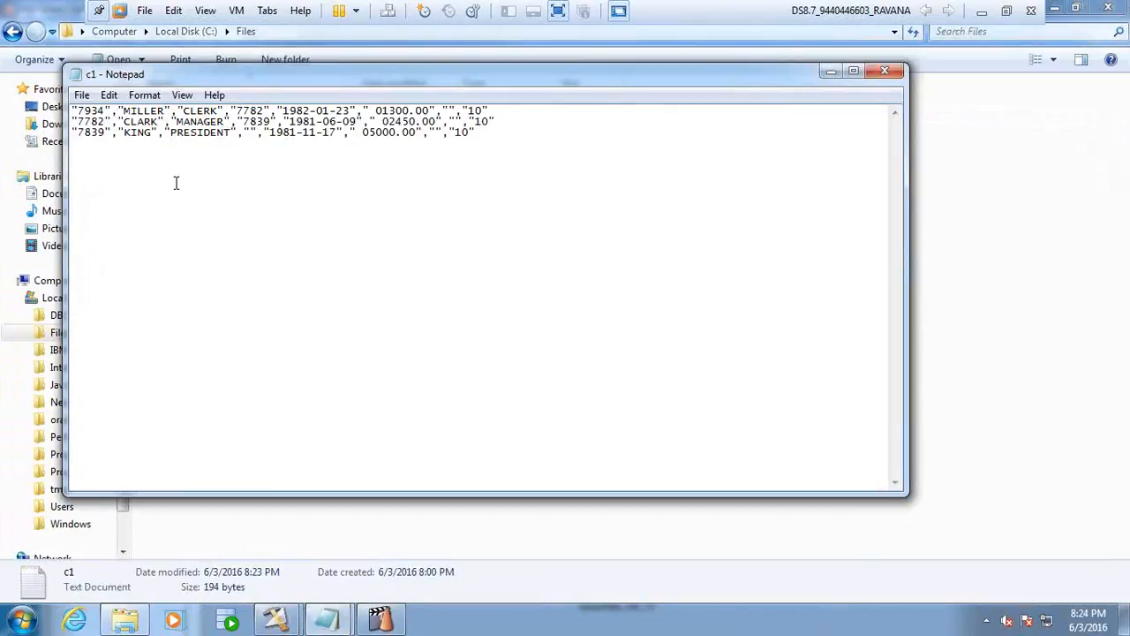
left_click(885, 72)
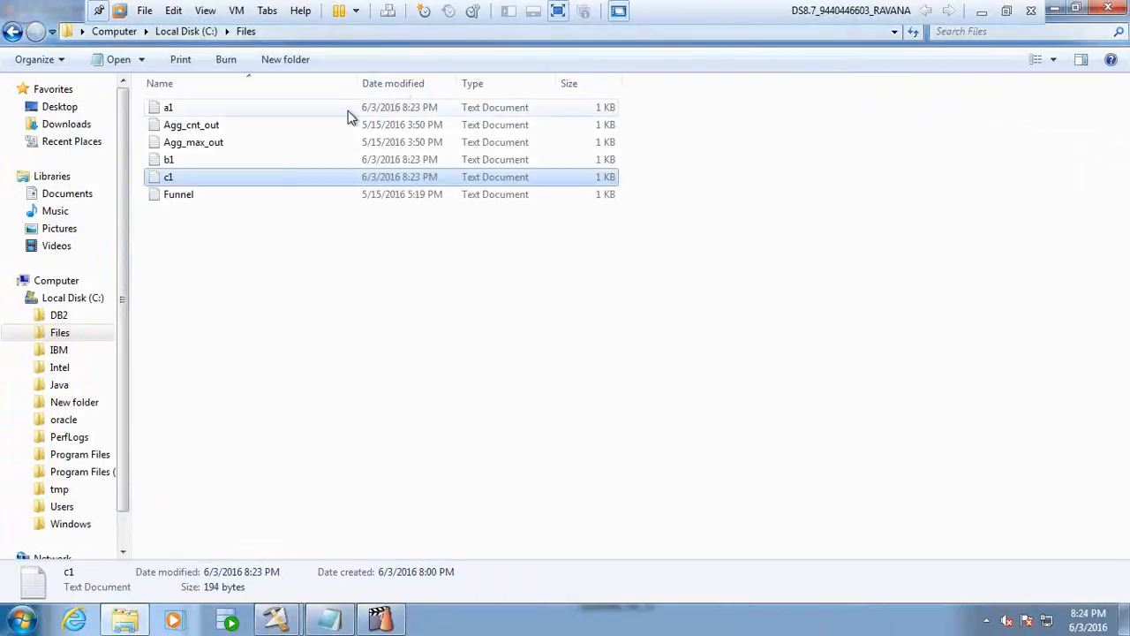
double_click(167, 109)
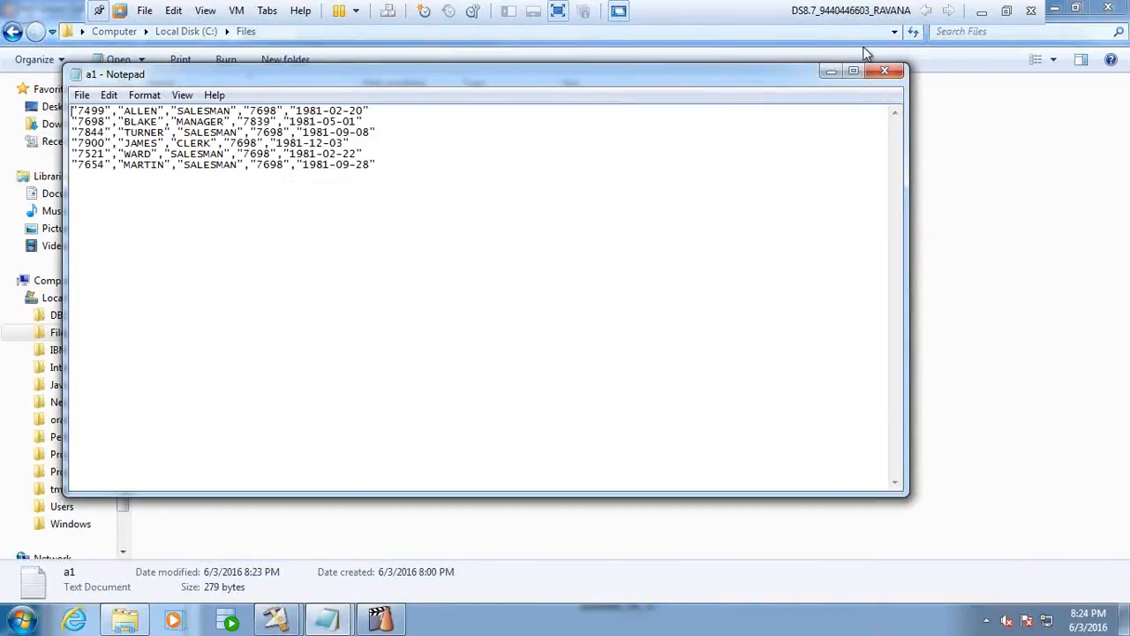
left_click(885, 69)
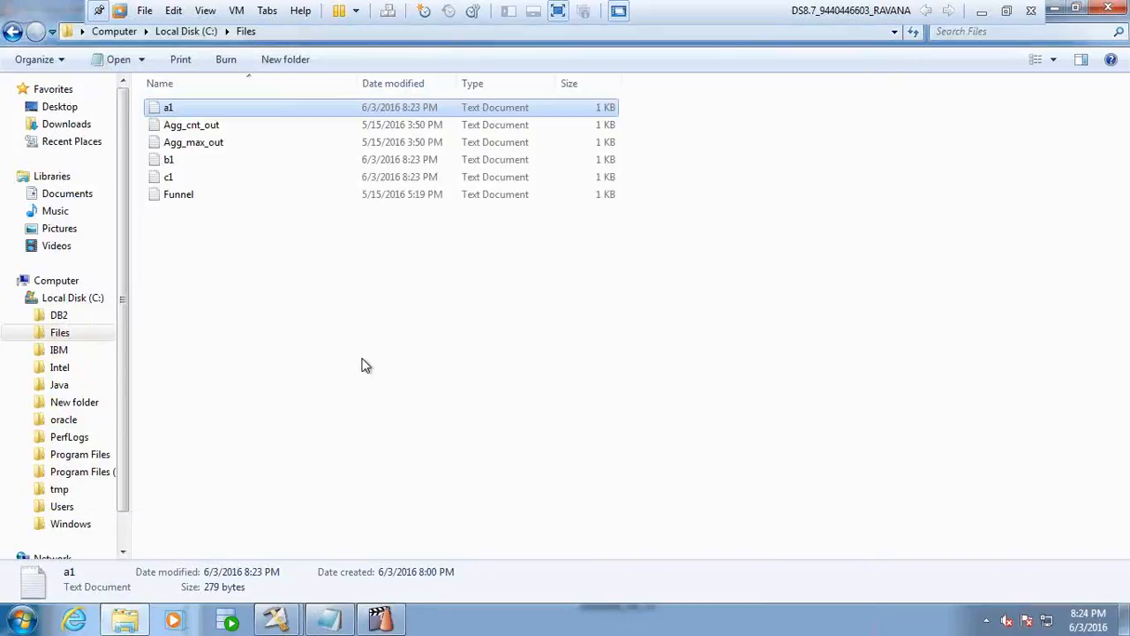
Step: Draw an unattached link in Designer from Transformer_3 to the empty canvas below Oracle_Connector_0, and take the virtual machine out of full screen
left_click(279, 622)
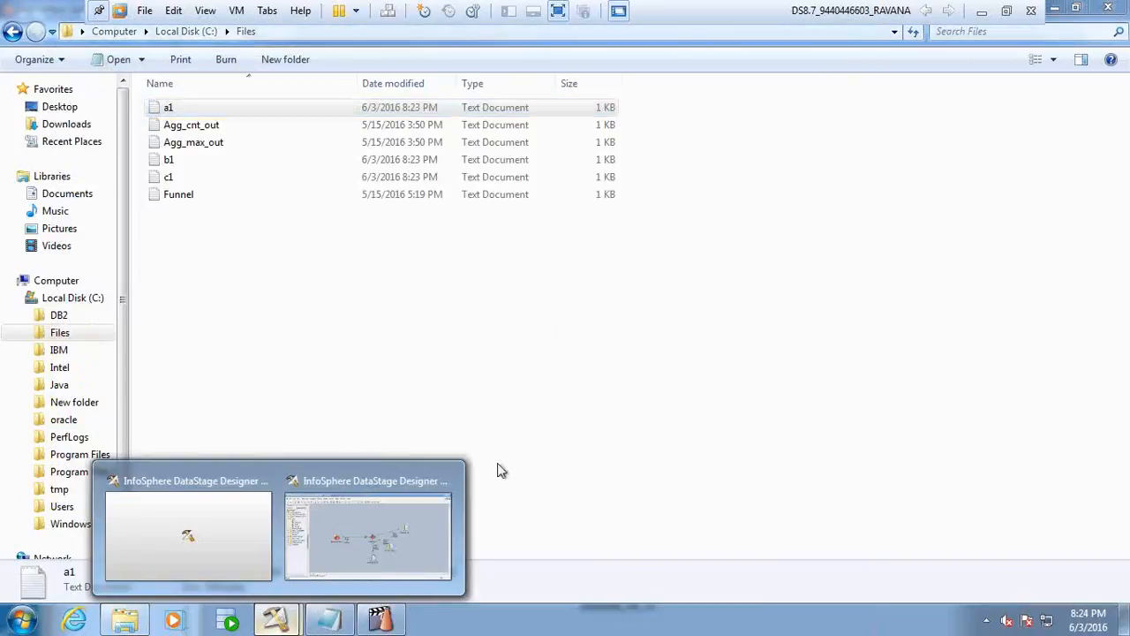
left_click(409, 512)
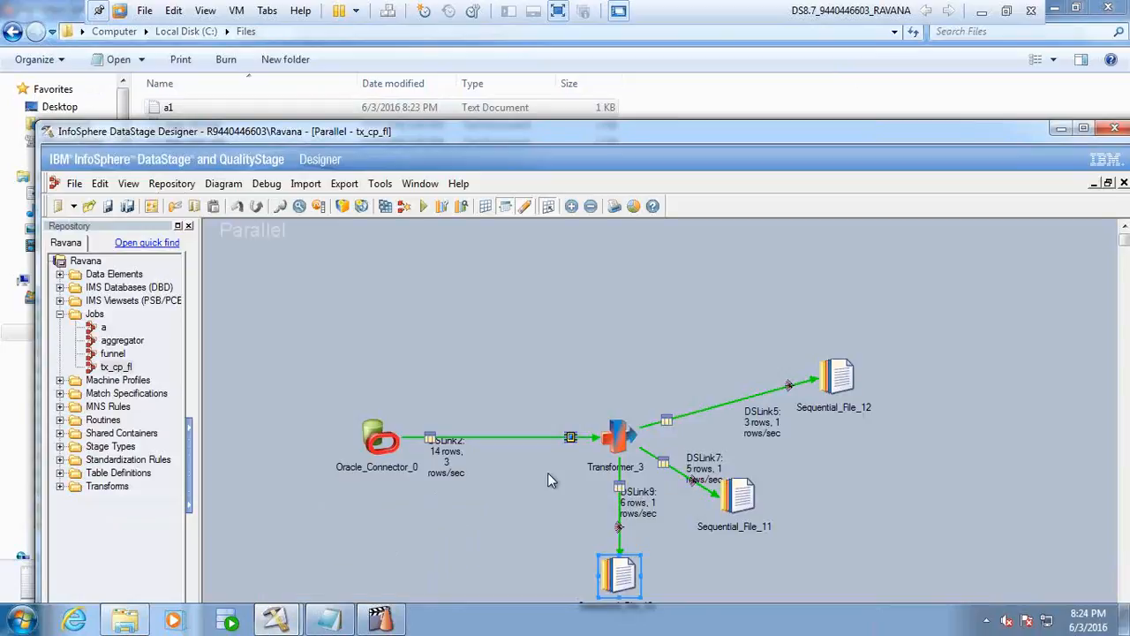
left_click_drag(618, 442, 467, 525)
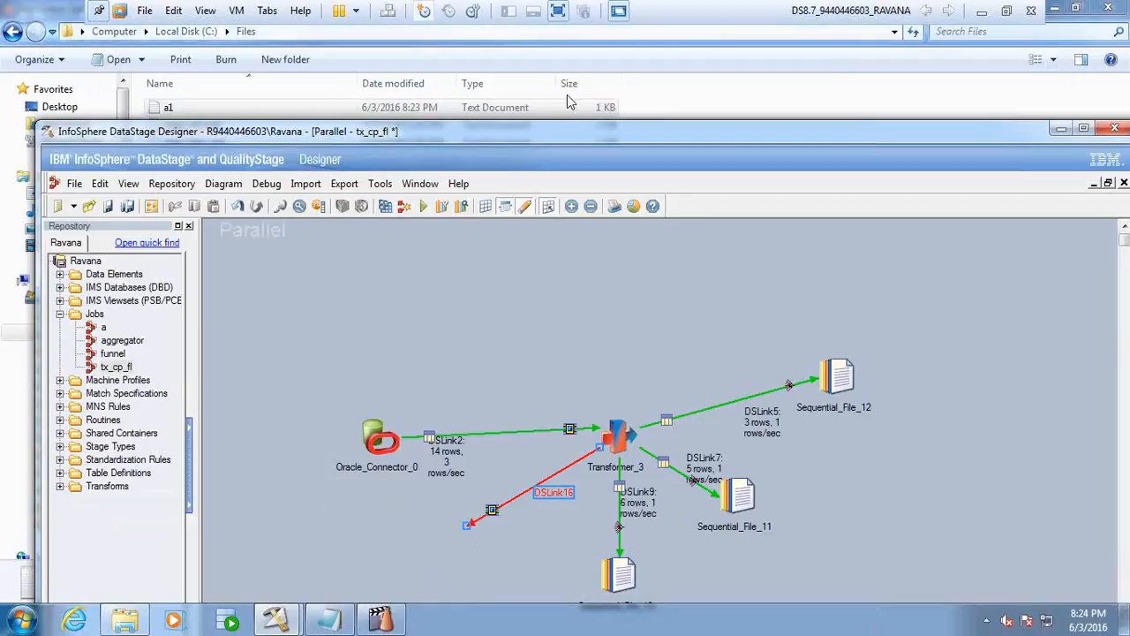
left_click(558, 11)
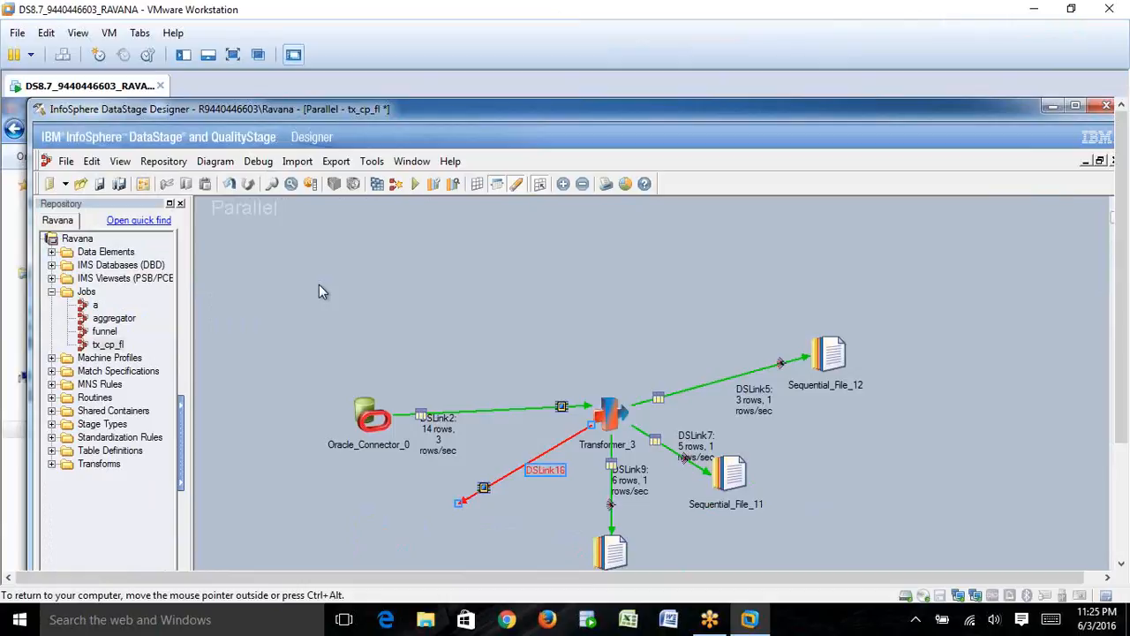
Step: Show the stage palette and add a Sequential File stage at the open end of DSLink16
left_click(124, 163)
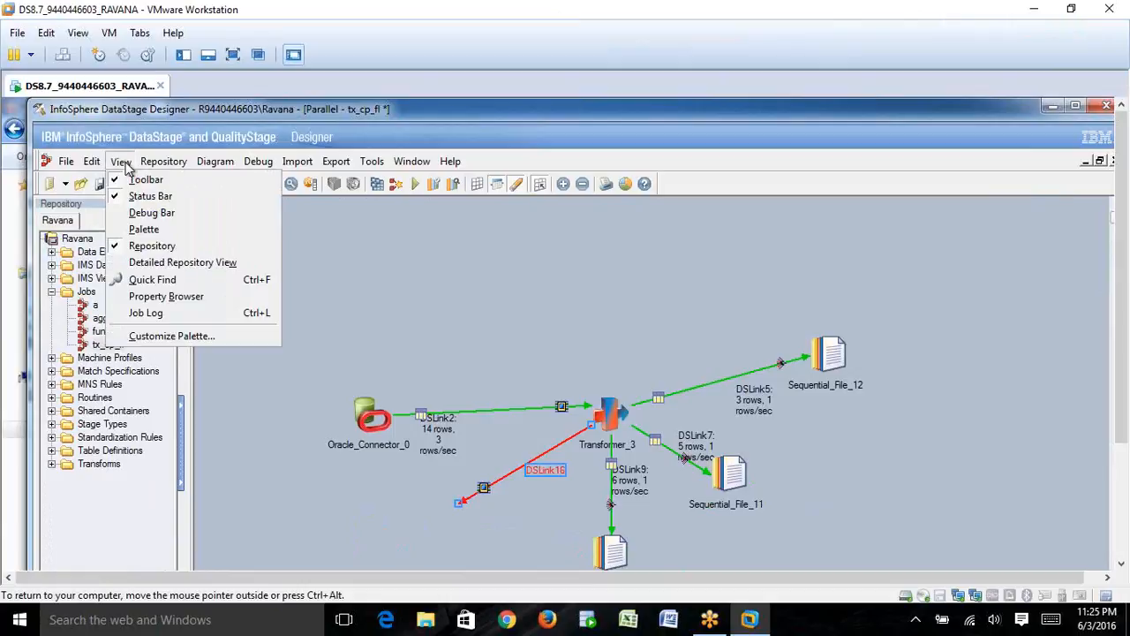
left_click(134, 229)
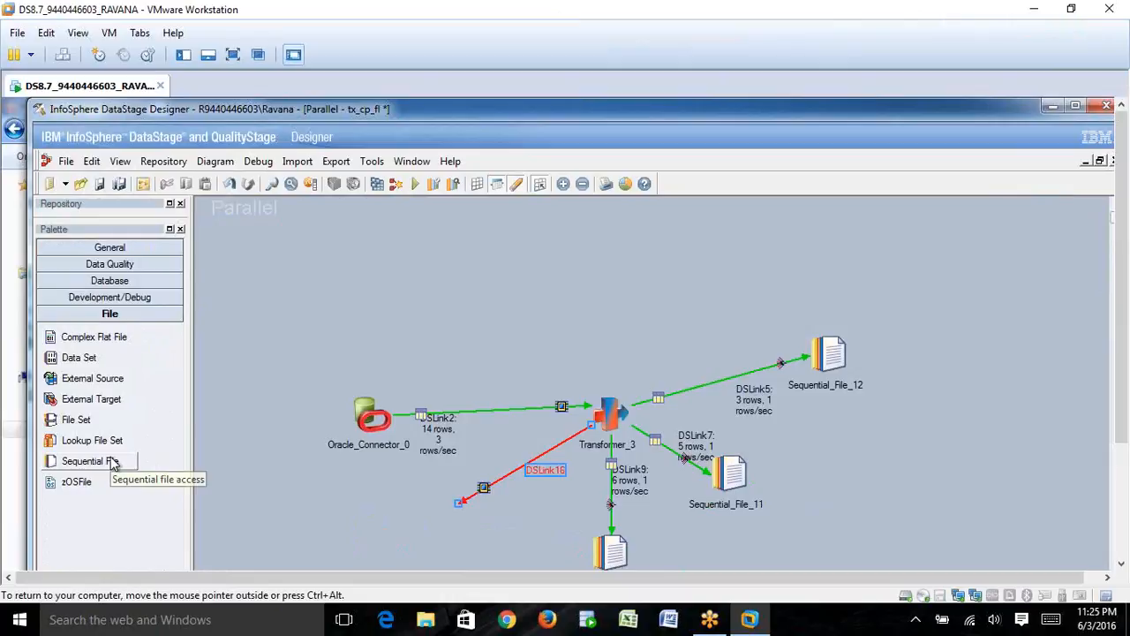
left_click_drag(113, 464, 448, 498)
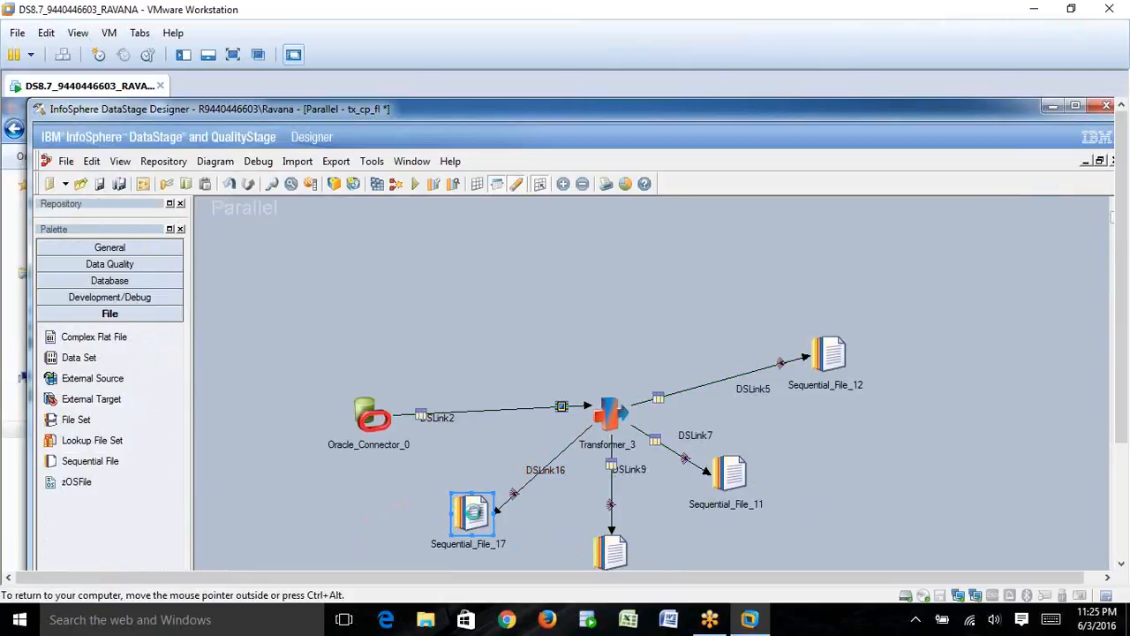
Step: Set the new sequential file stage's target file to C:\Files\d1.txt
double_click(473, 512)
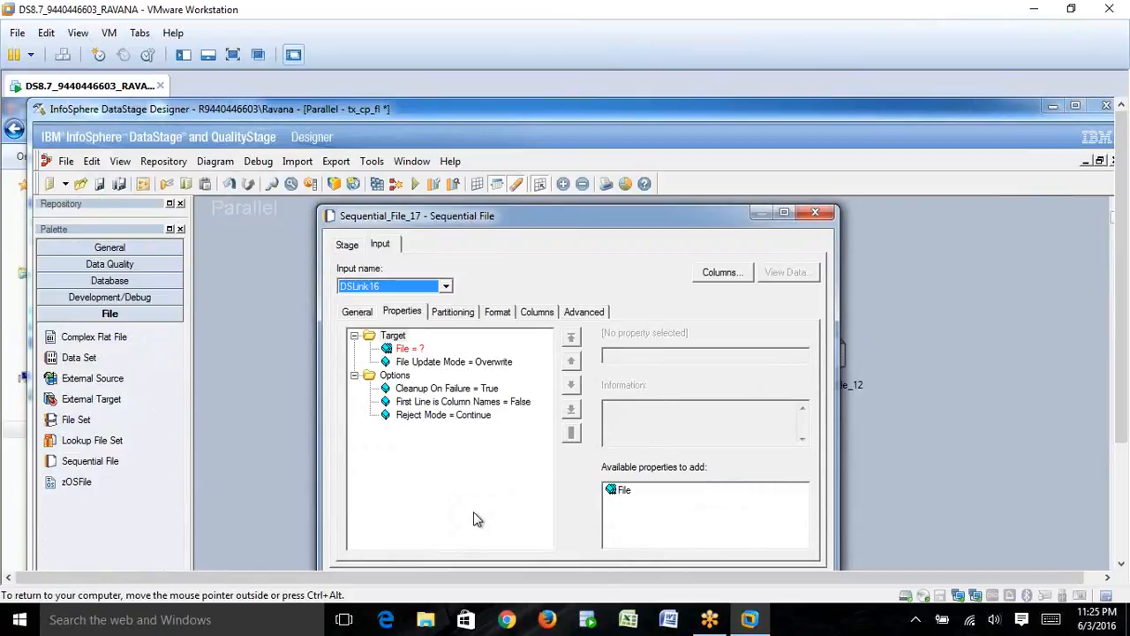
left_click(409, 348)
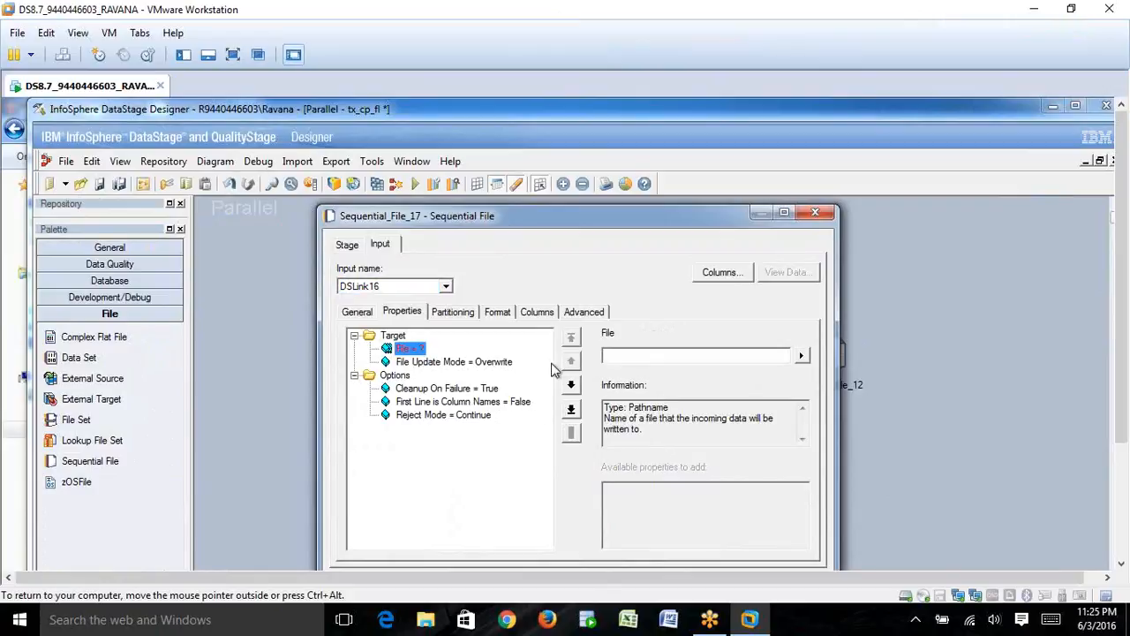
left_click(613, 354)
type("C")
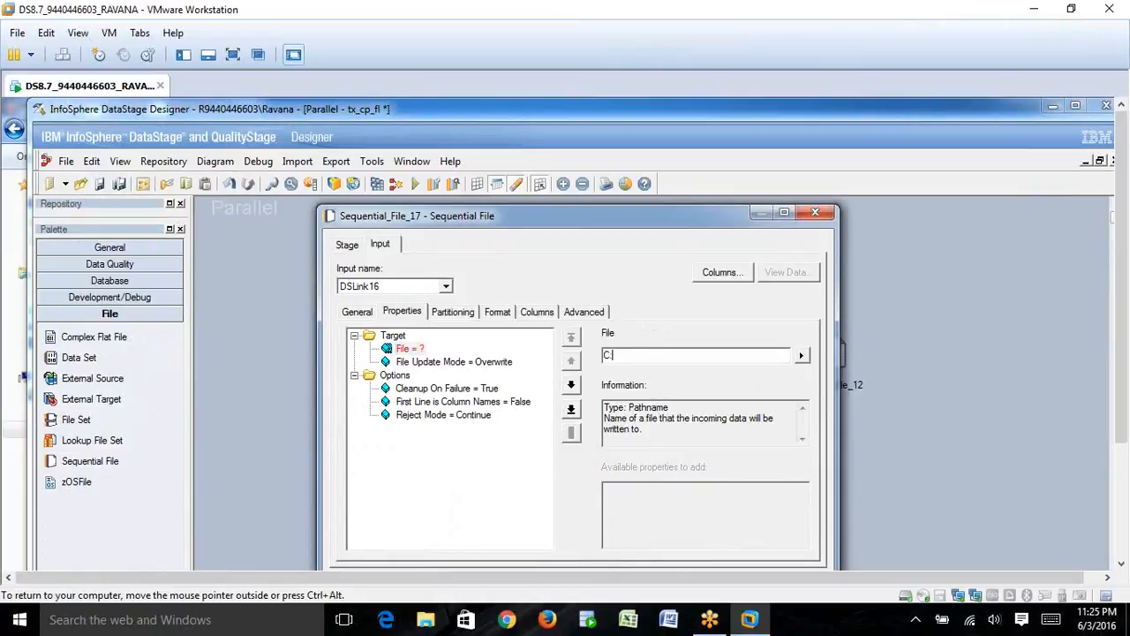
type(":\\File")
type("s\\d1.txt")
key("Return")
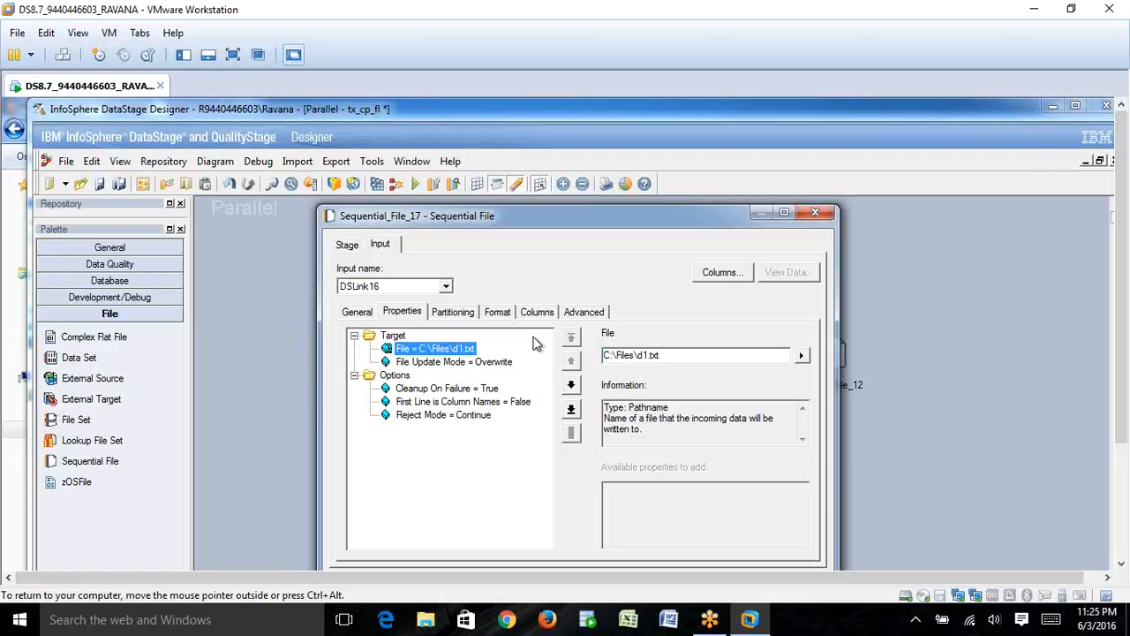
Step: Add a Null field value of '' to Sequential_File_17's field defaults and accept the stage properties
left_click(497, 315)
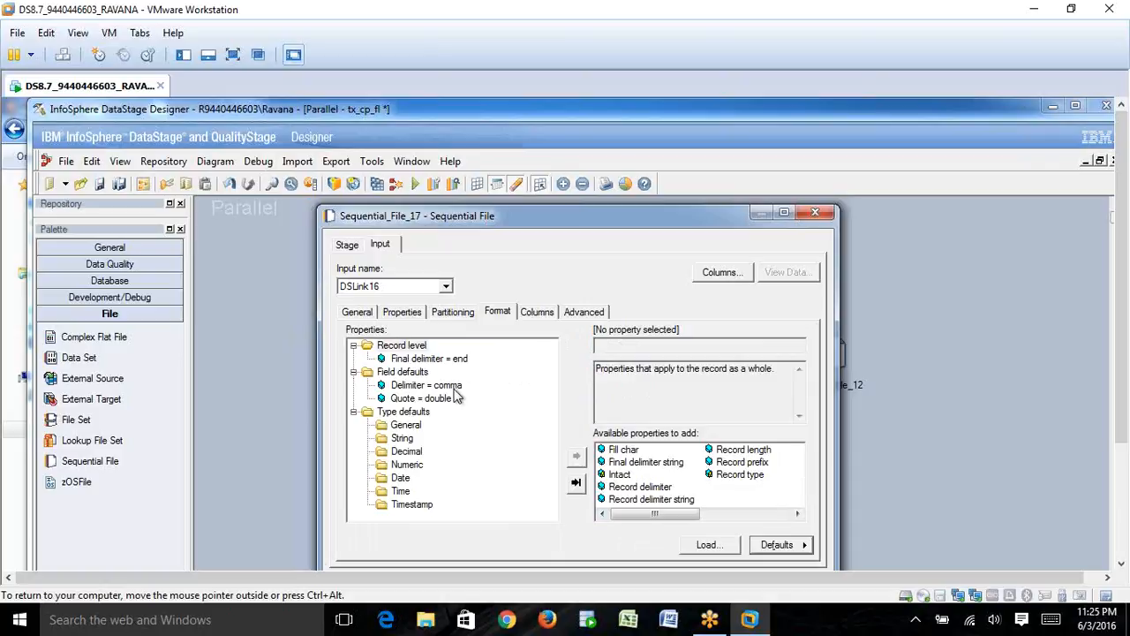
left_click(409, 374)
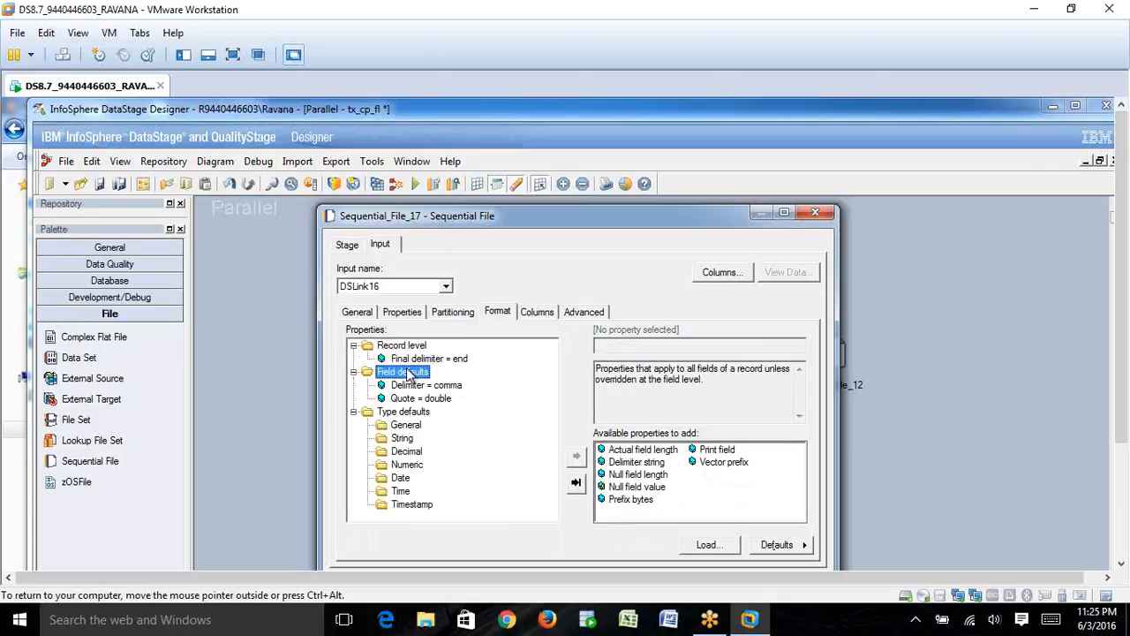
double_click(626, 487)
left_click(606, 341)
type("\"\"")
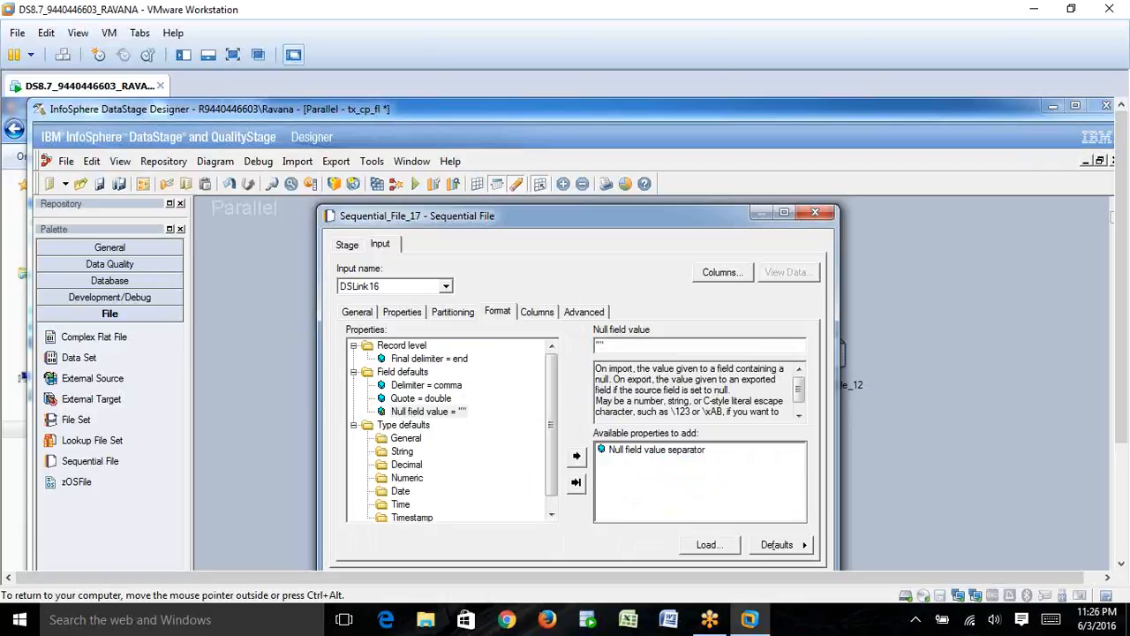
key("BackSpace")
type("'")
left_click(788, 212)
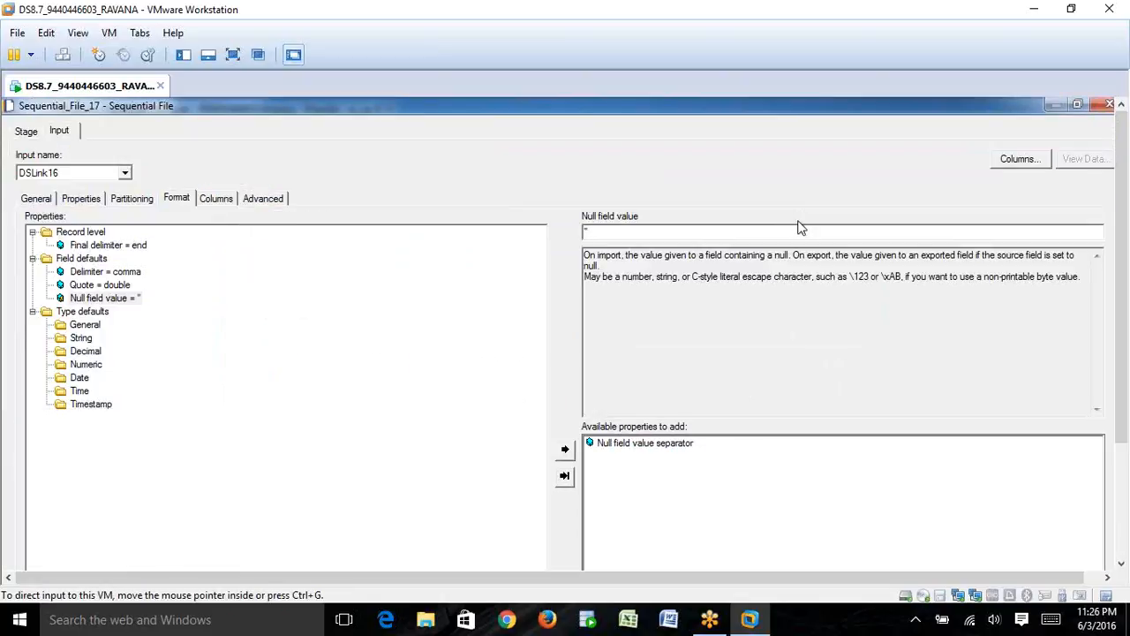
left_click(1122, 566)
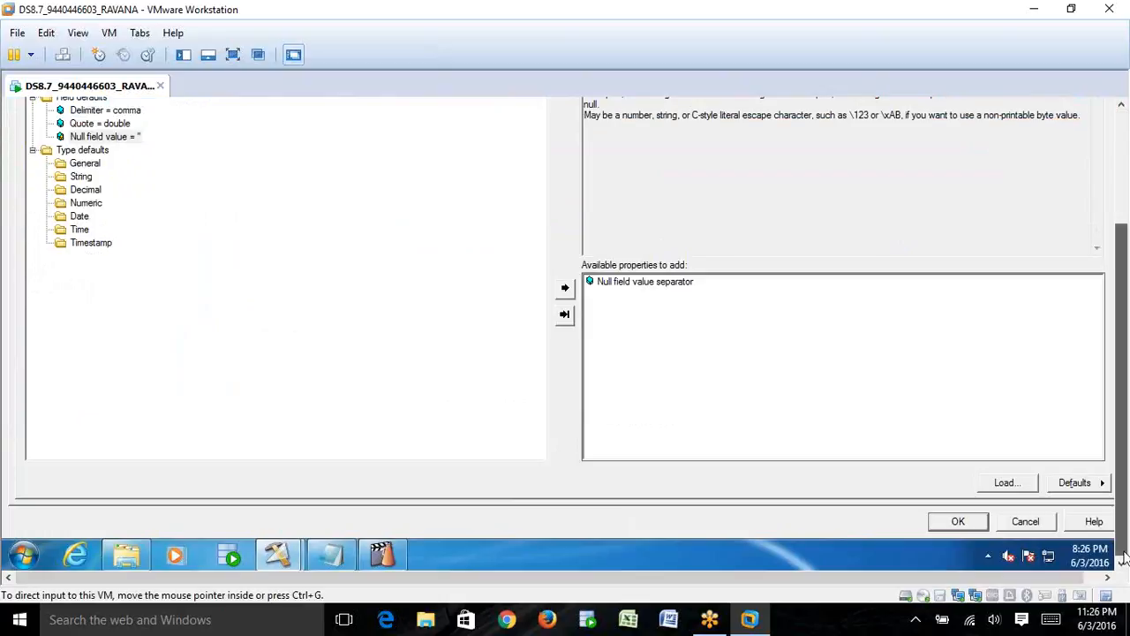
left_click(958, 522)
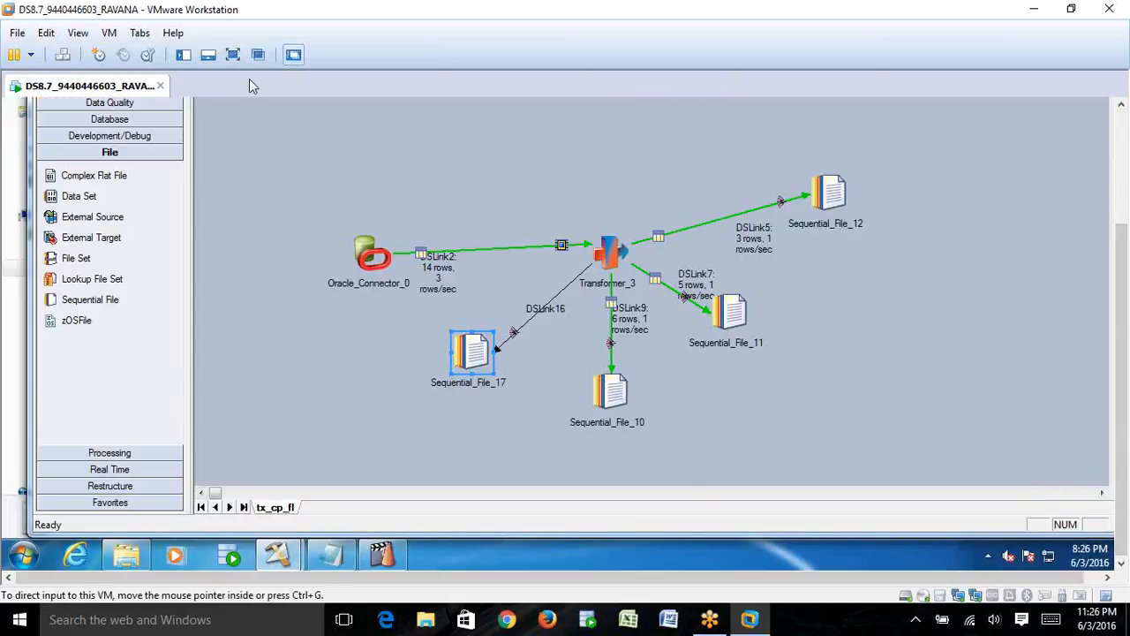
Step: In Transformer_3, enable the Otherwise/Log constraint for DSLink16 and accept the constraints
left_click(233, 55)
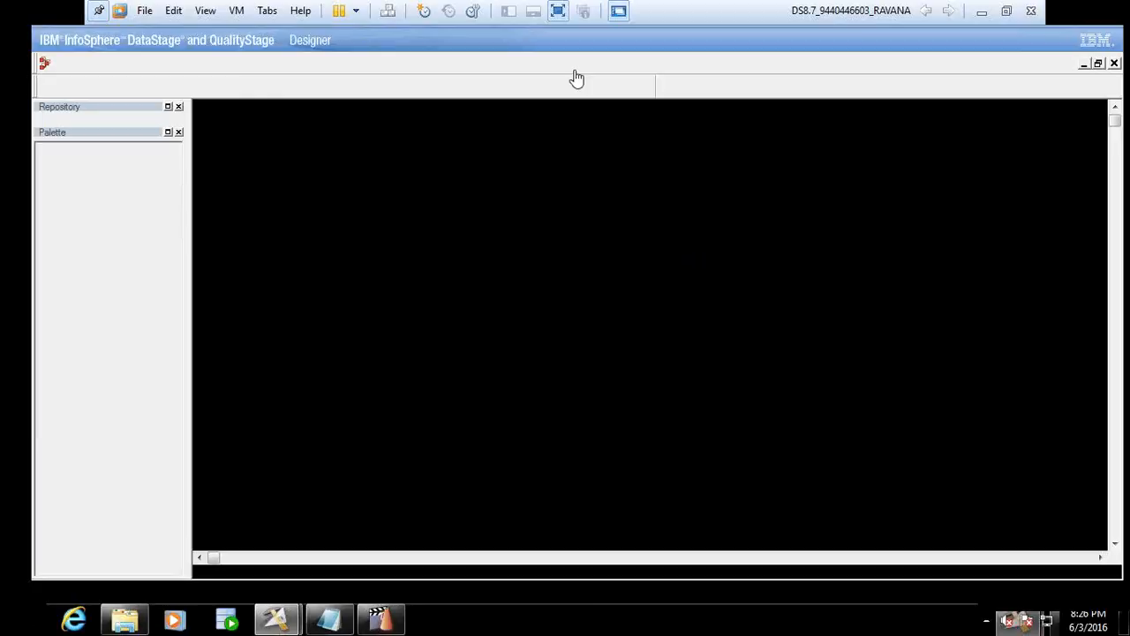
key("ctrl+alt+Return")
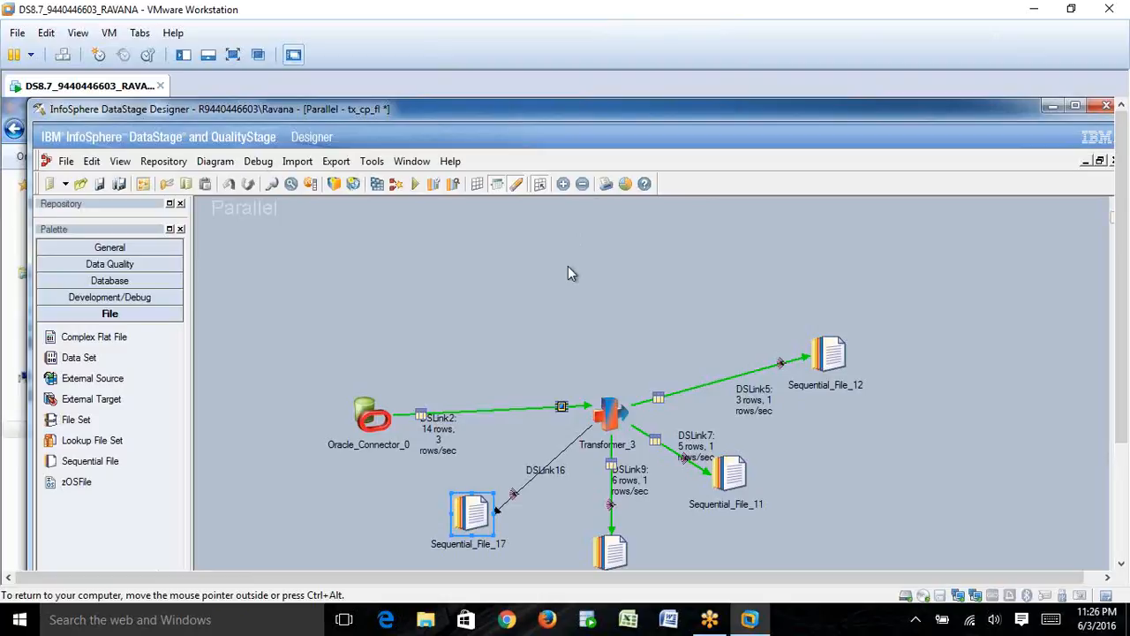
left_click(608, 420)
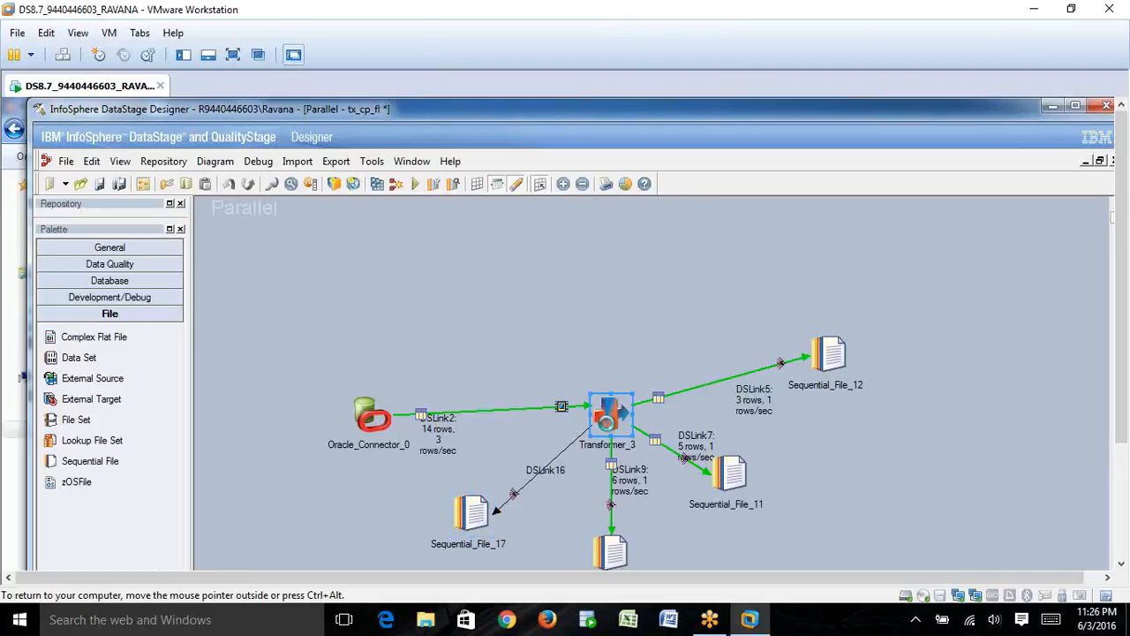
double_click(607, 420)
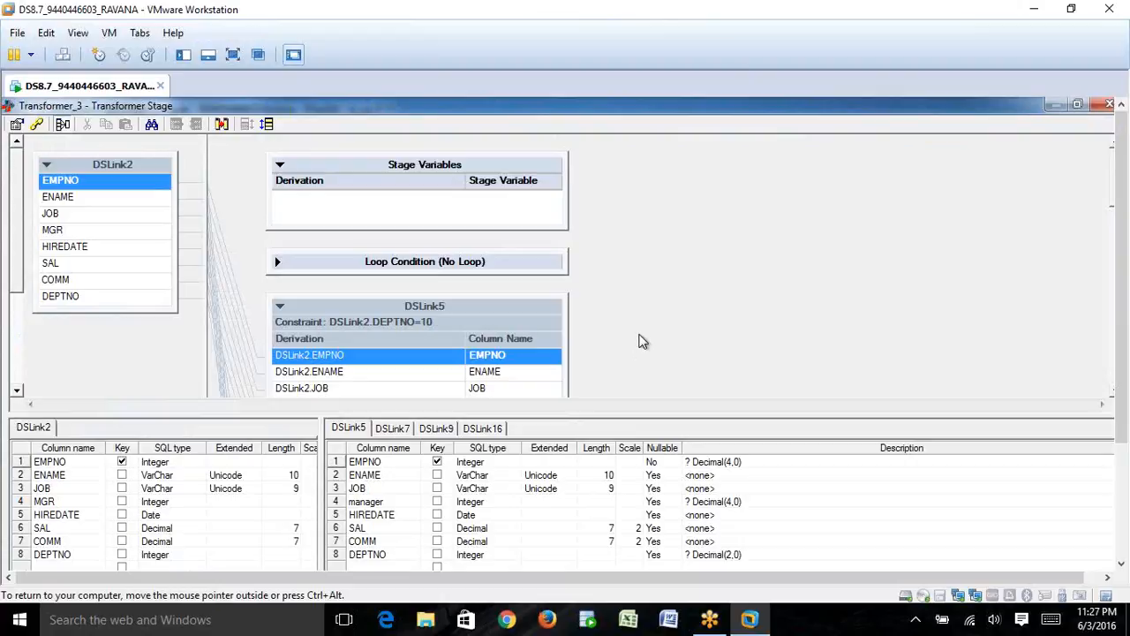
left_click(482, 429)
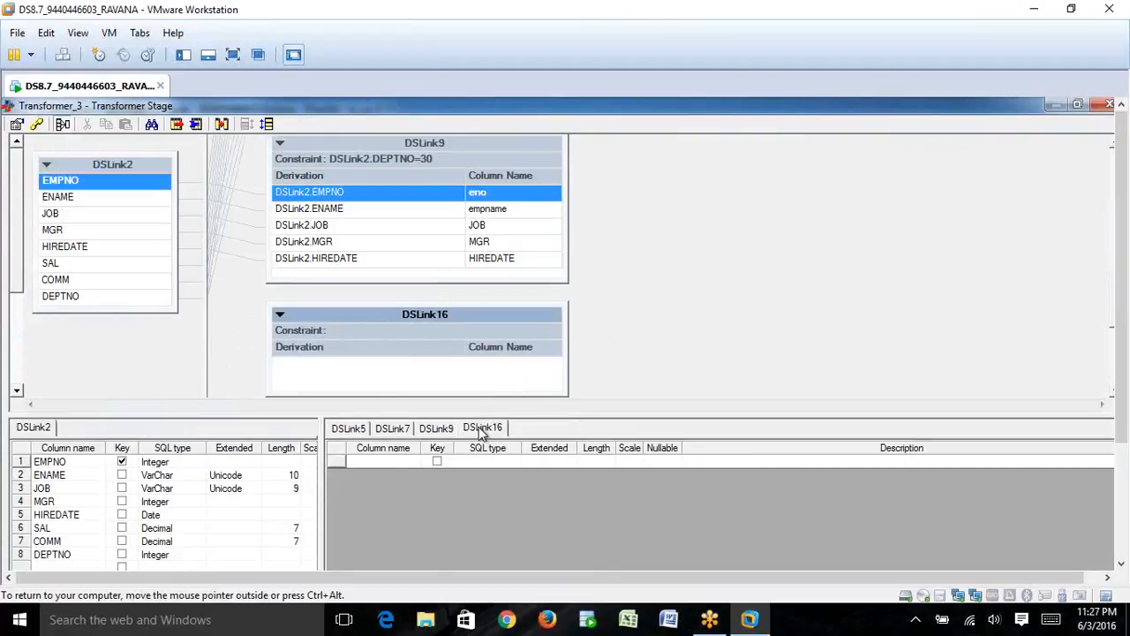
double_click(365, 332)
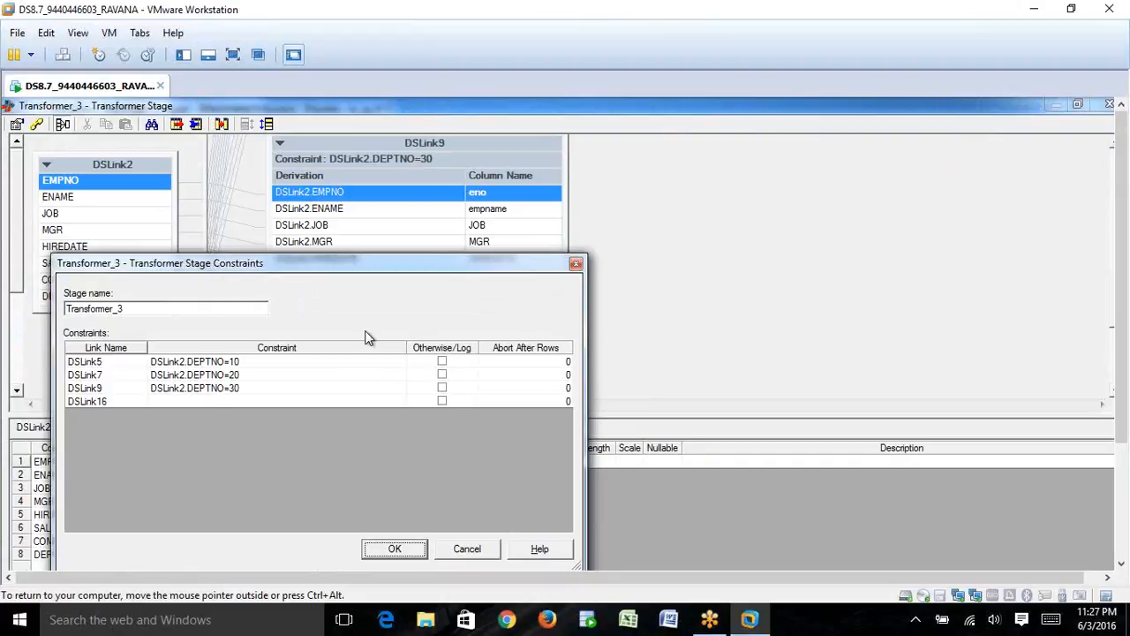
left_click(442, 400)
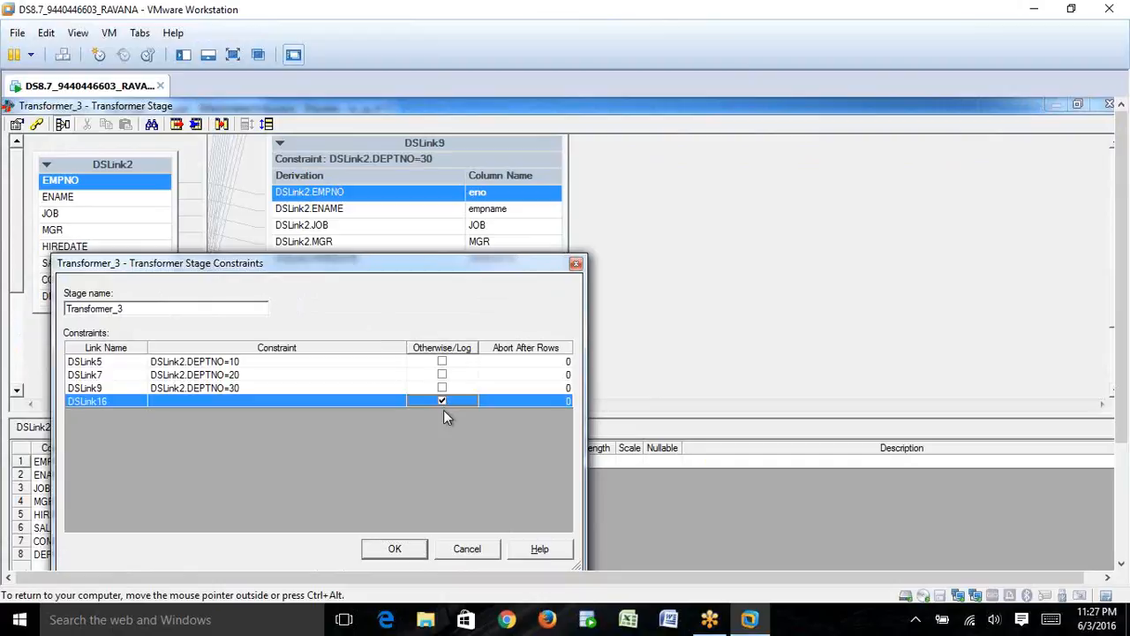
left_click(397, 548)
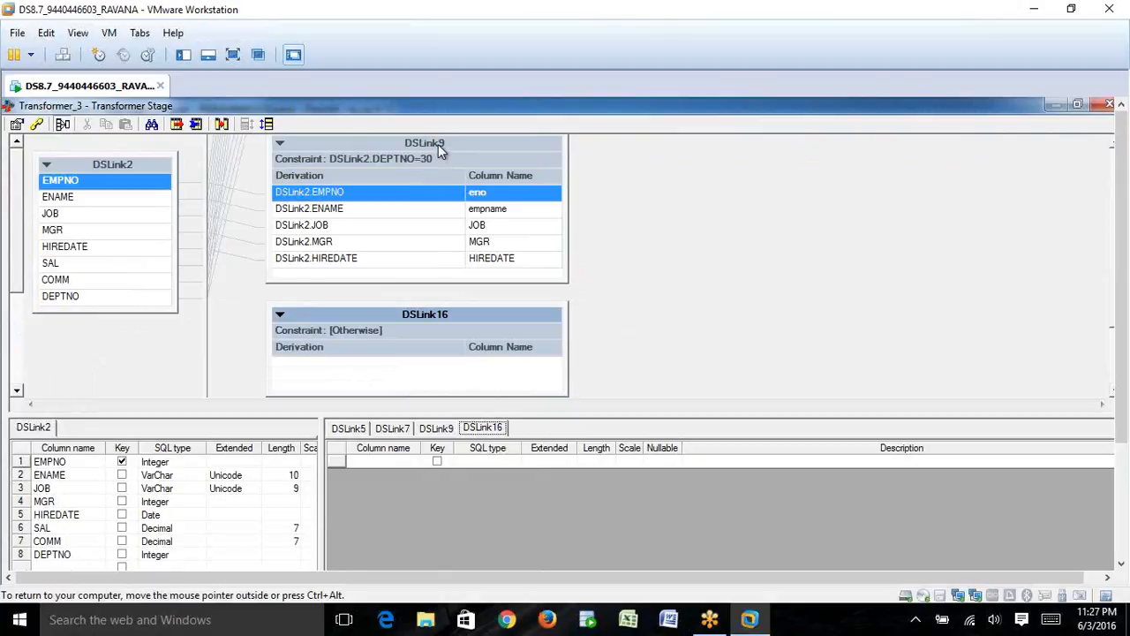
Step: Copy DSLink9's column derivations to DSLink16, show the virtual machine in full screen and accept the Transformer_3 changes
left_click_drag(437, 144, 417, 373)
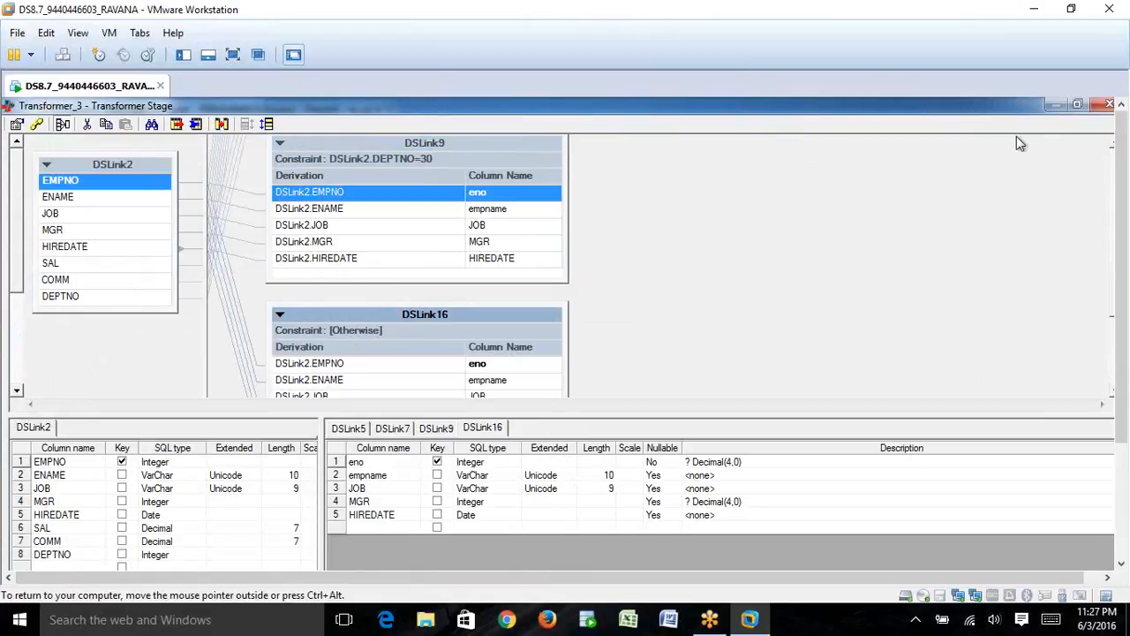
left_click(233, 55)
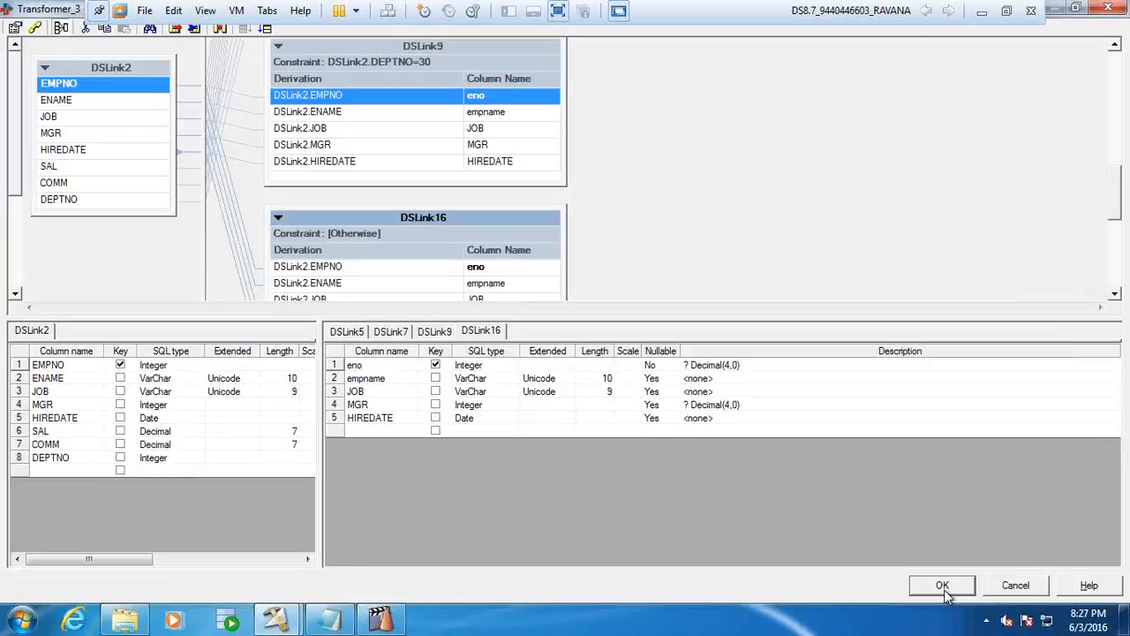
left_click(952, 585)
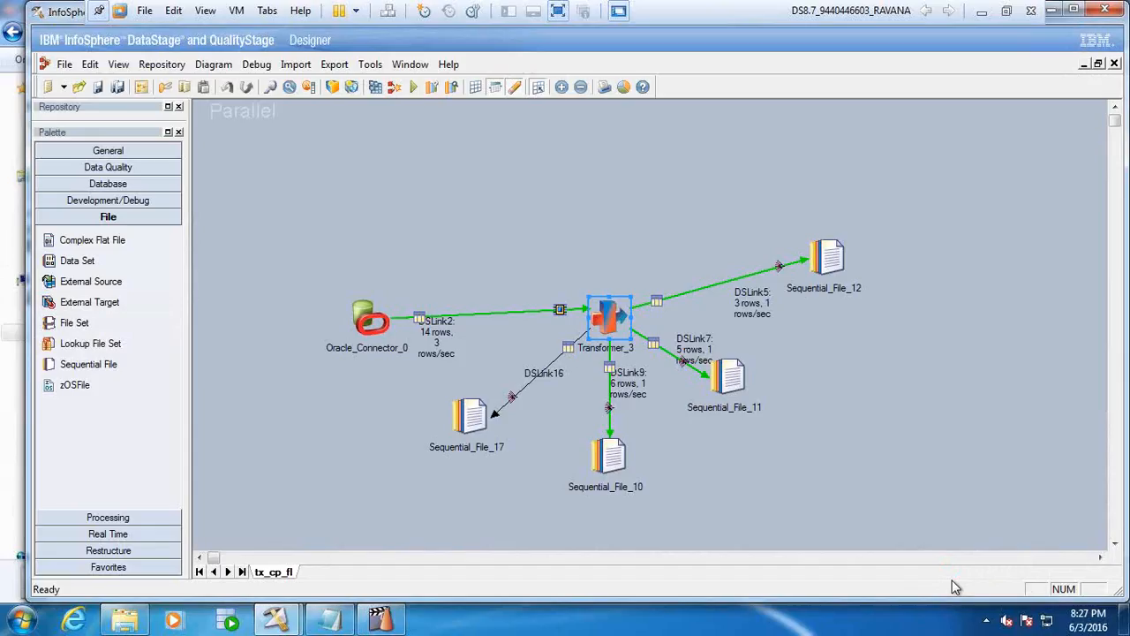
Step: Compile tx_cp_fl, run it with no limit on warnings and close the compilation status window
left_click(375, 87)
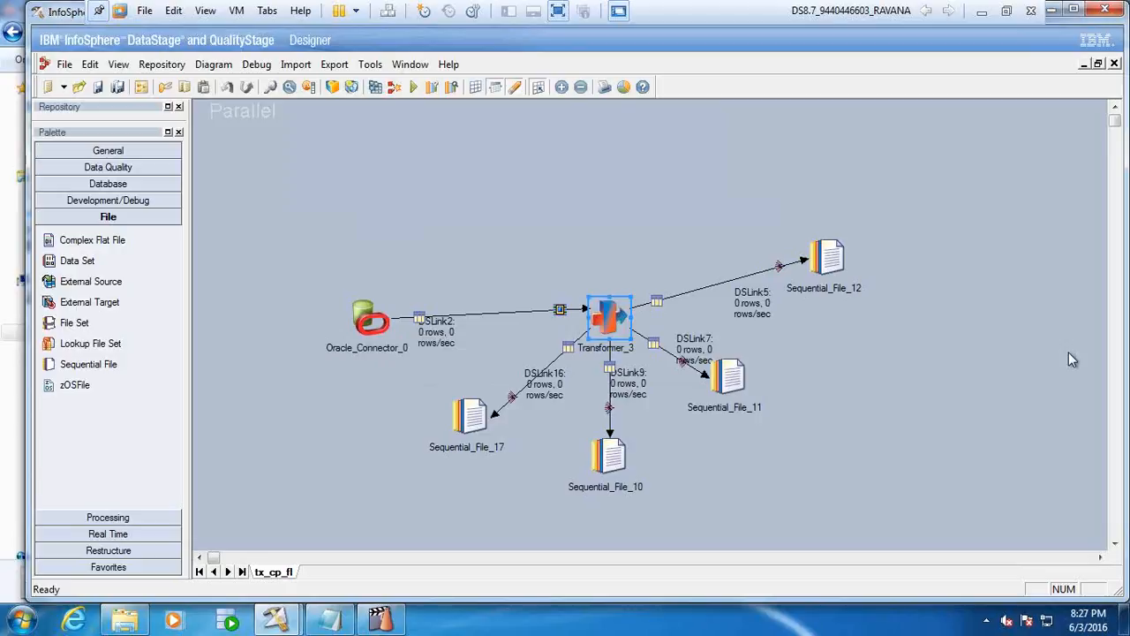
left_click(414, 89)
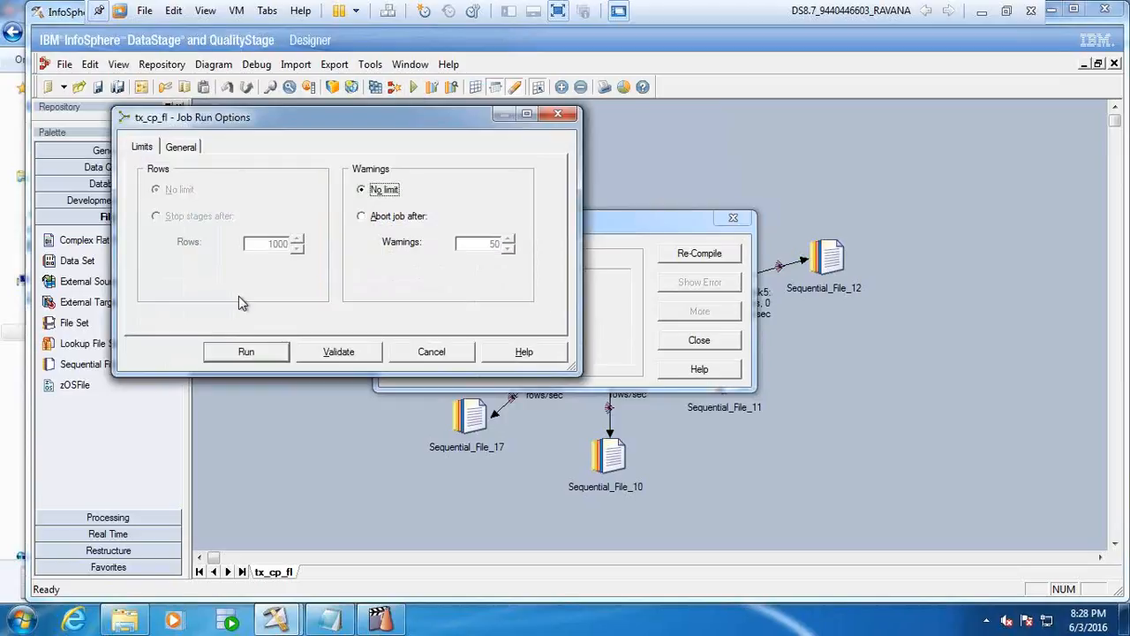
left_click(247, 351)
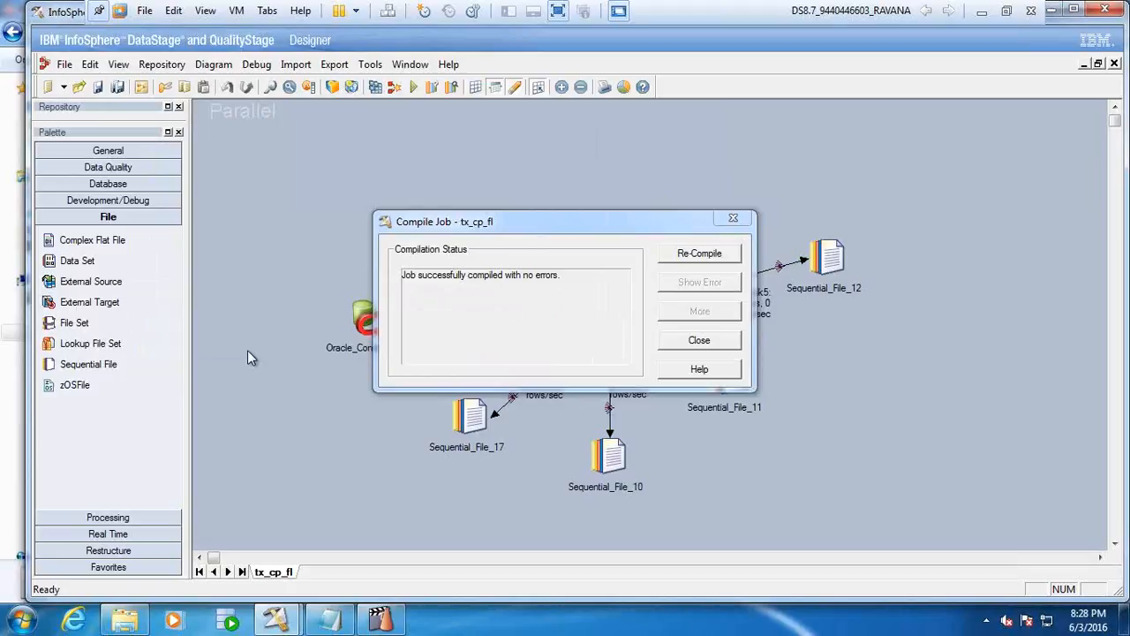
left_click(672, 344)
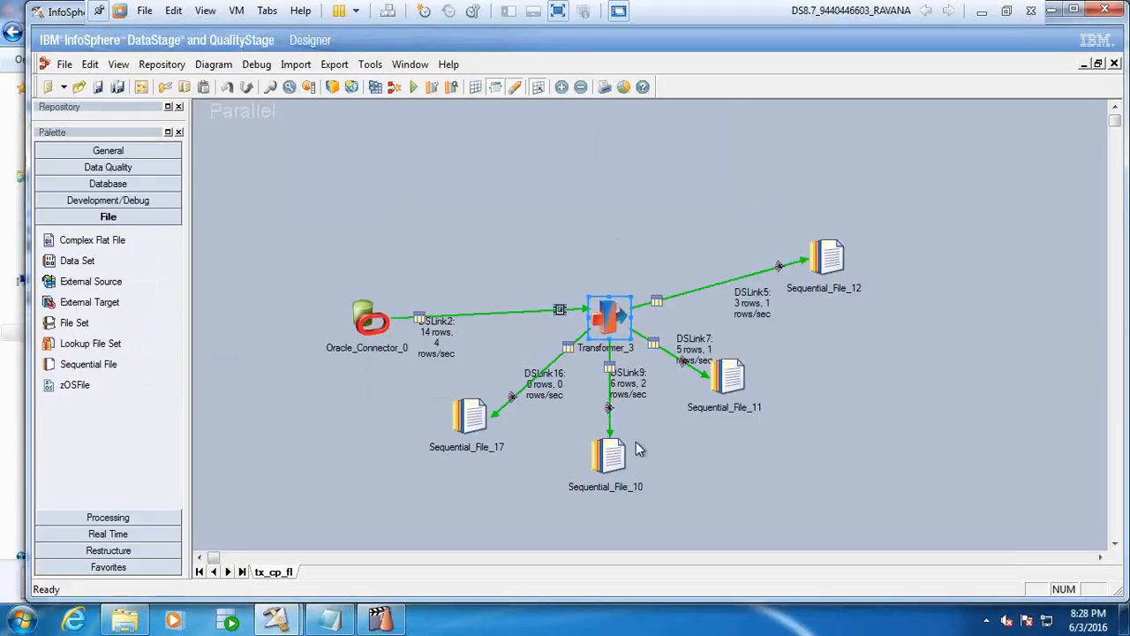
Step: Move the DSLink16 label slightly lower on the canvas, and examine that link's constraint and column mappings in Transformer_3 without saving changes
left_click(560, 410)
left_click_drag(563, 415, 563, 414)
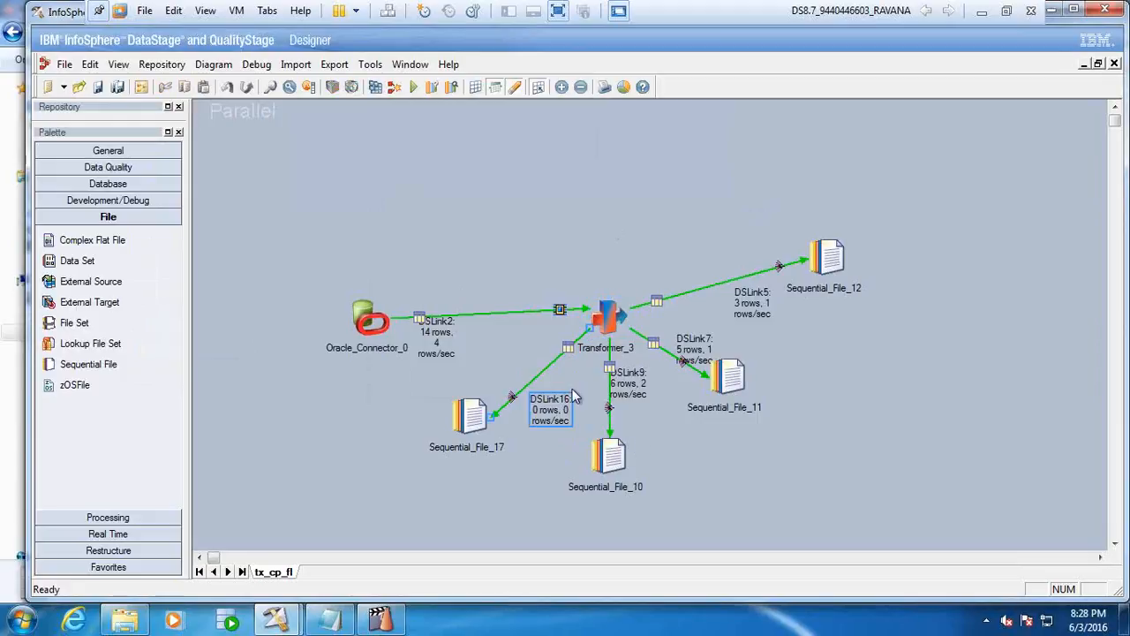
left_click(616, 330)
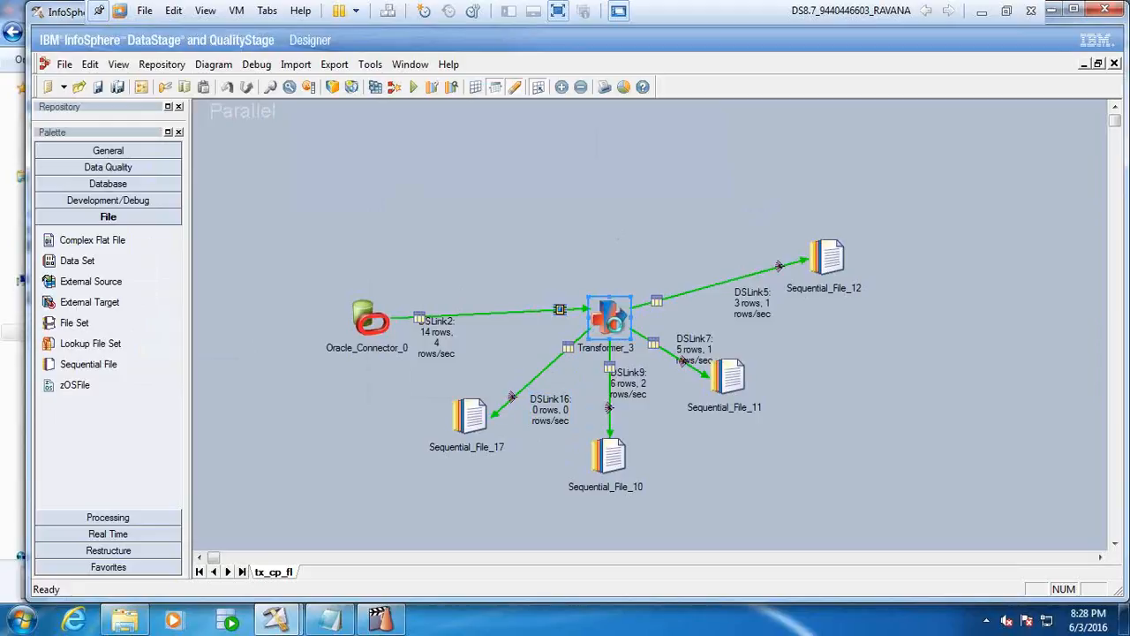
double_click(617, 330)
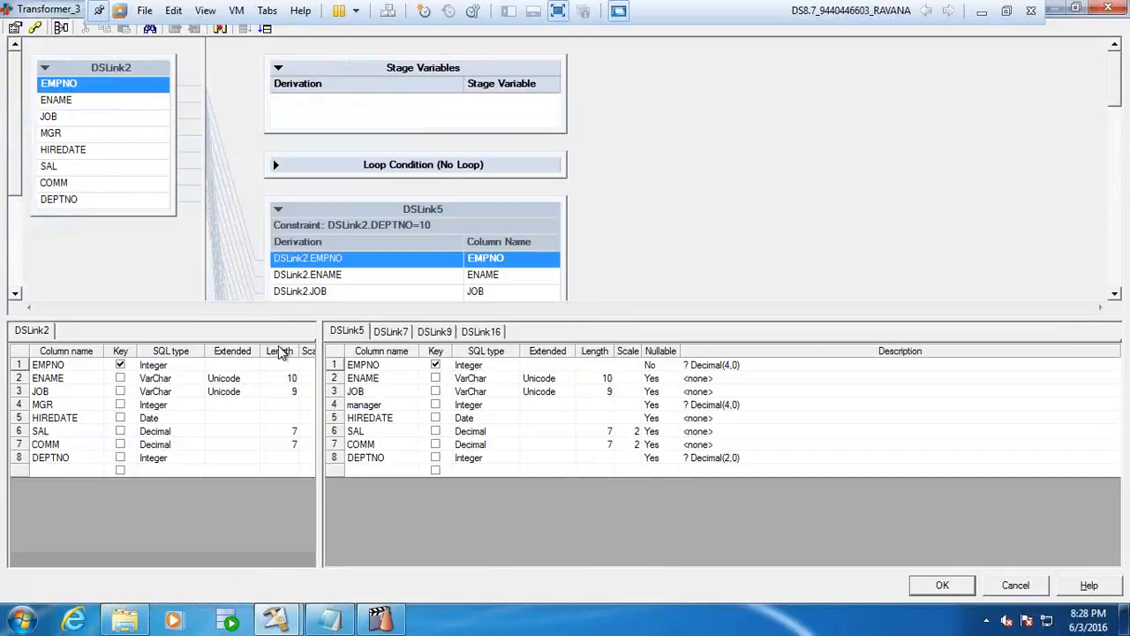
left_click(484, 331)
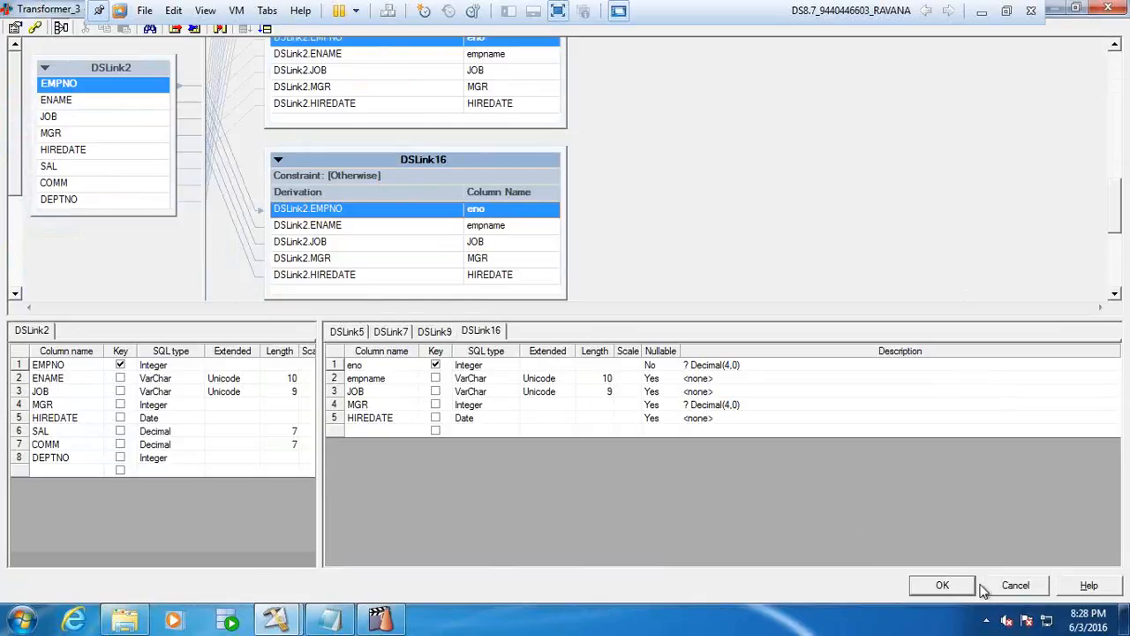
left_click(1015, 585)
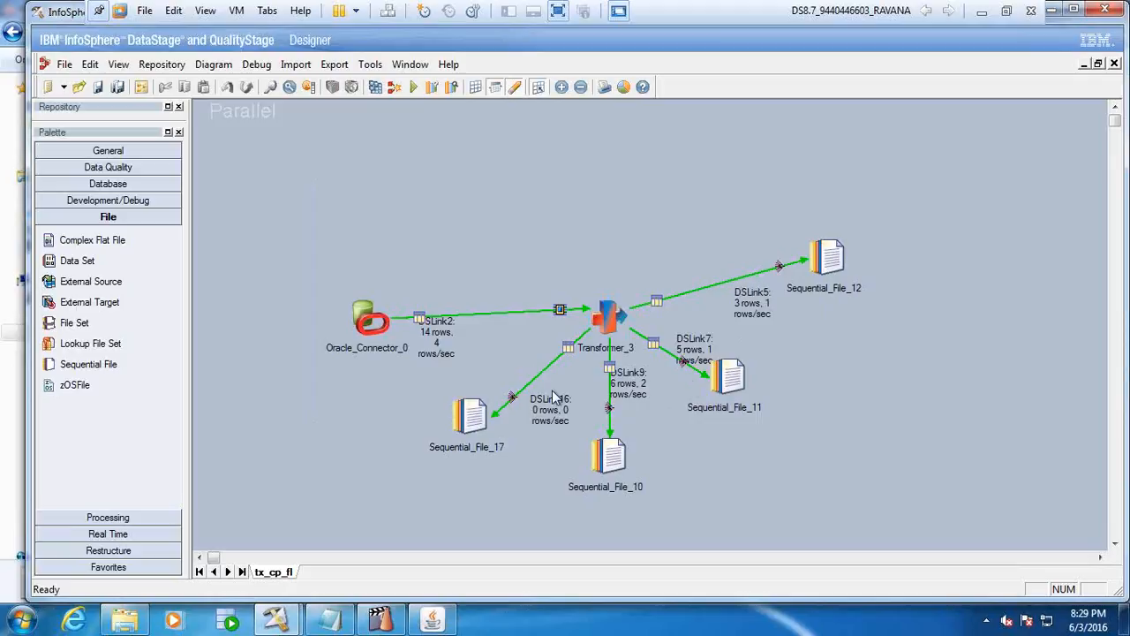
Step: Bring up Oracle SQL Developer and, while it loads, review the Sort to Modify entries in the Notepad stage list
left_click(616, 456)
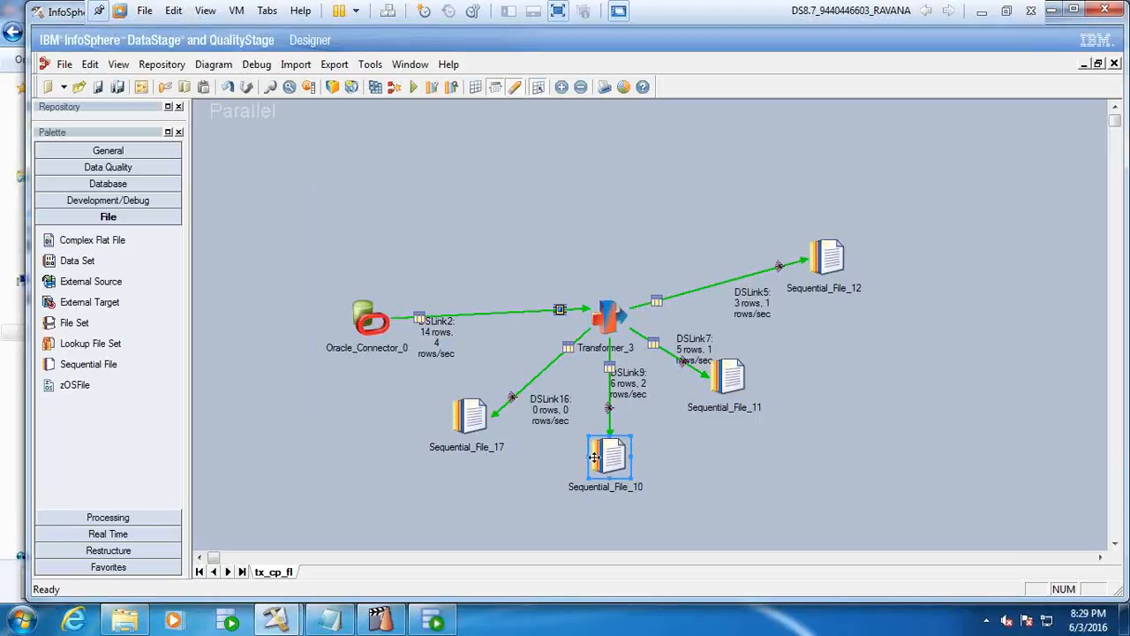
left_click(440, 622)
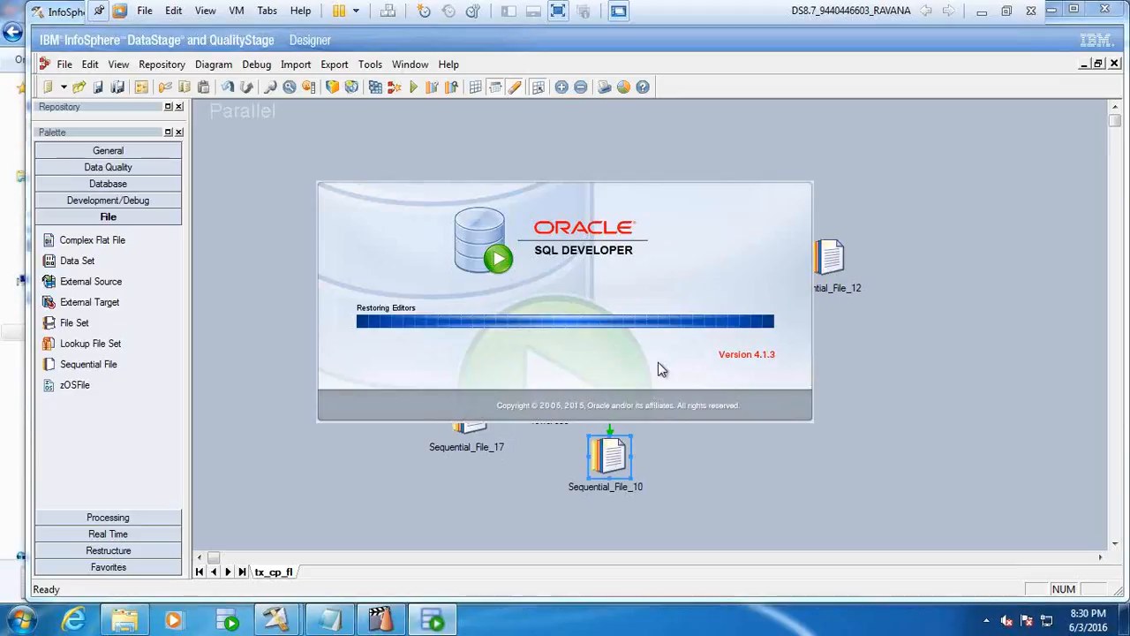
left_click(329, 622)
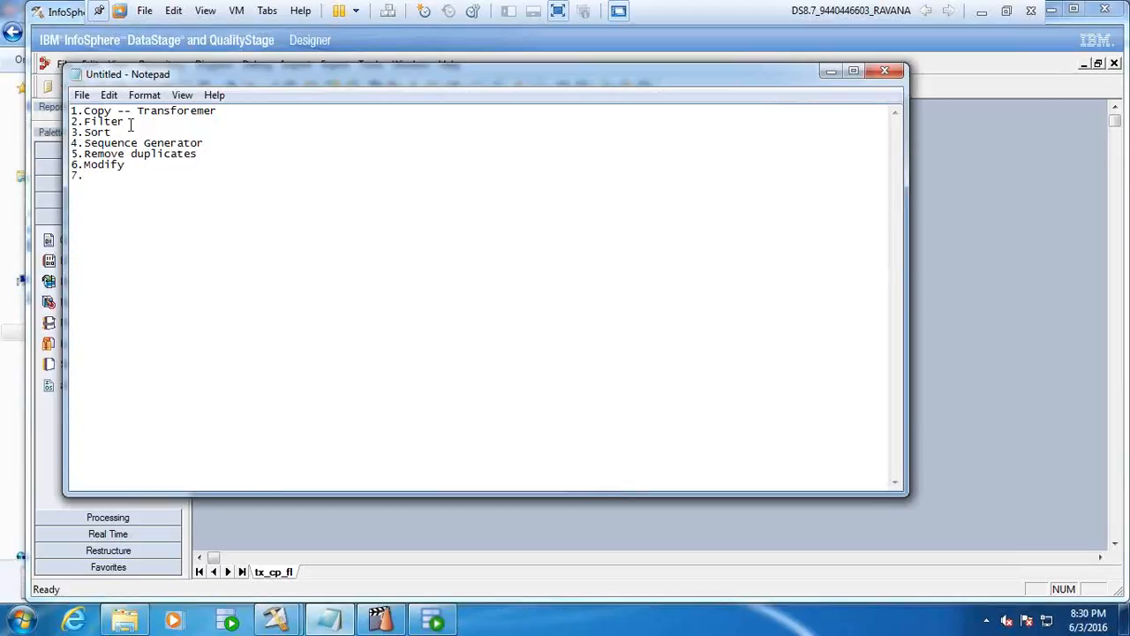
left_click_drag(113, 132, 78, 133)
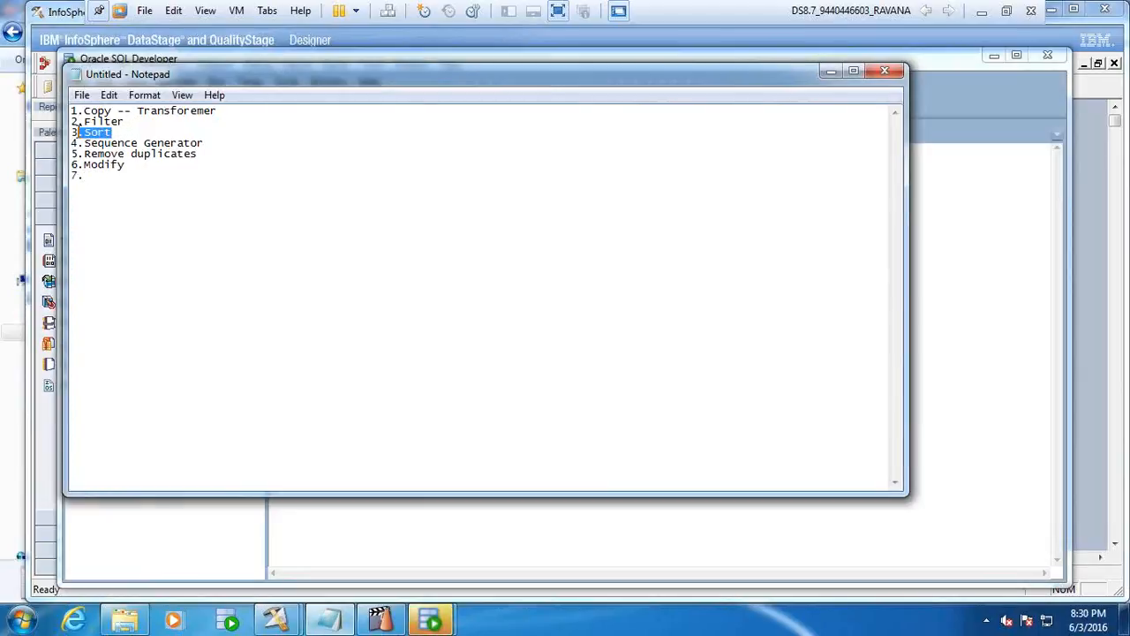
left_click_drag(204, 143, 190, 143)
mouse_move(112, 150)
left_mouse_down()
mouse_move(104, 144)
mouse_move(103, 165)
left_mouse_up()
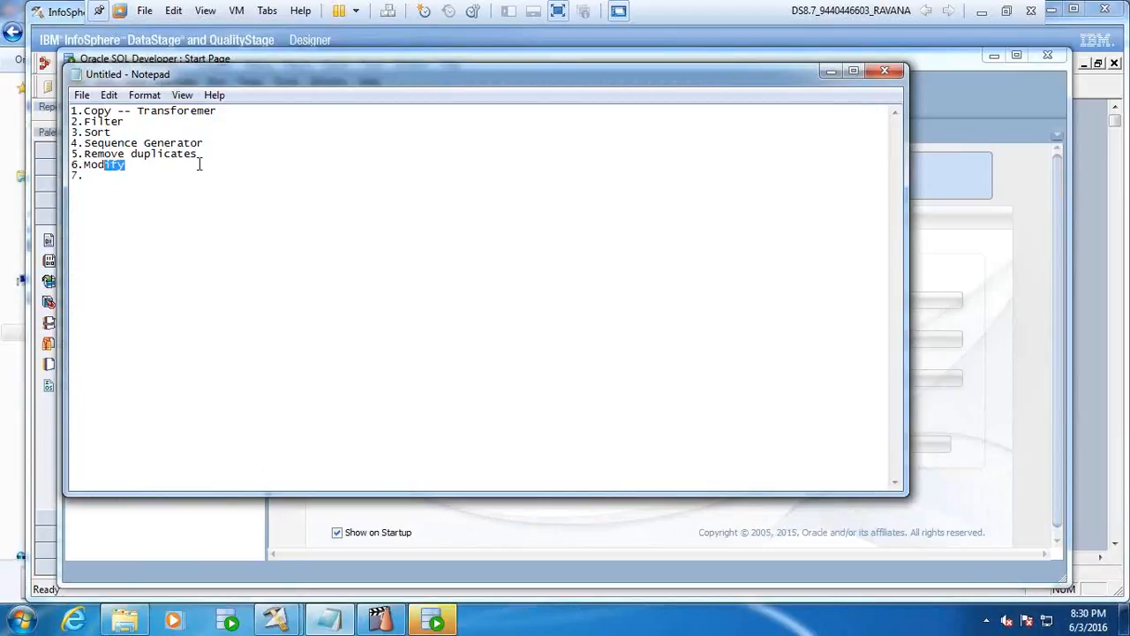
left_click_drag(199, 154, 84, 143)
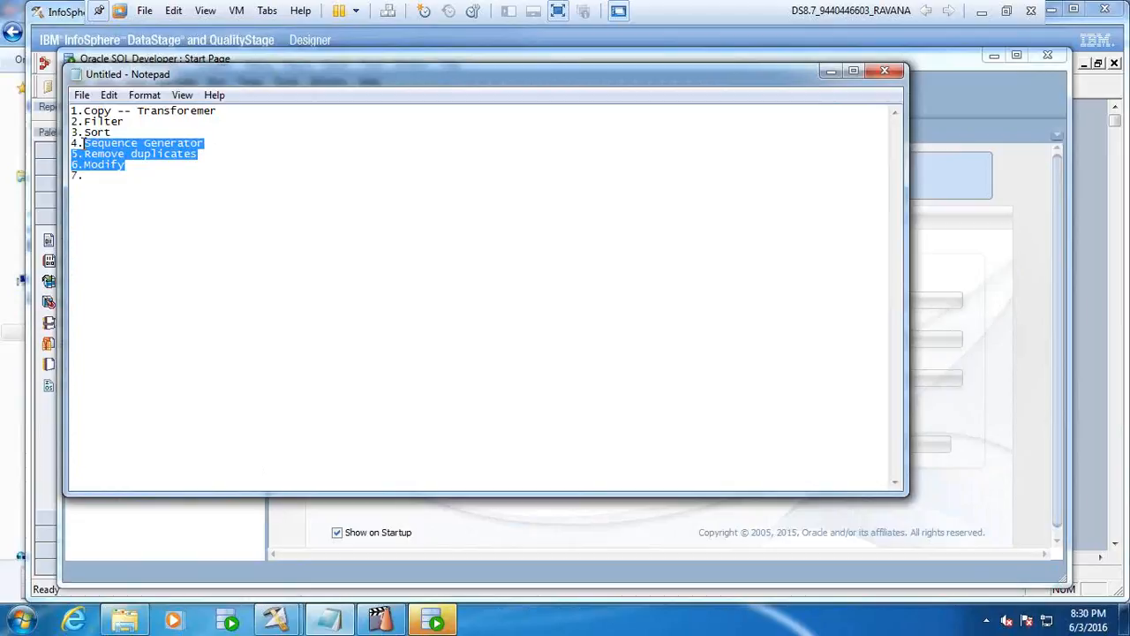
Step: In Oracle SQL Developer, connect to nasirdb and open the data rows of the EMP table
left_click(553, 549)
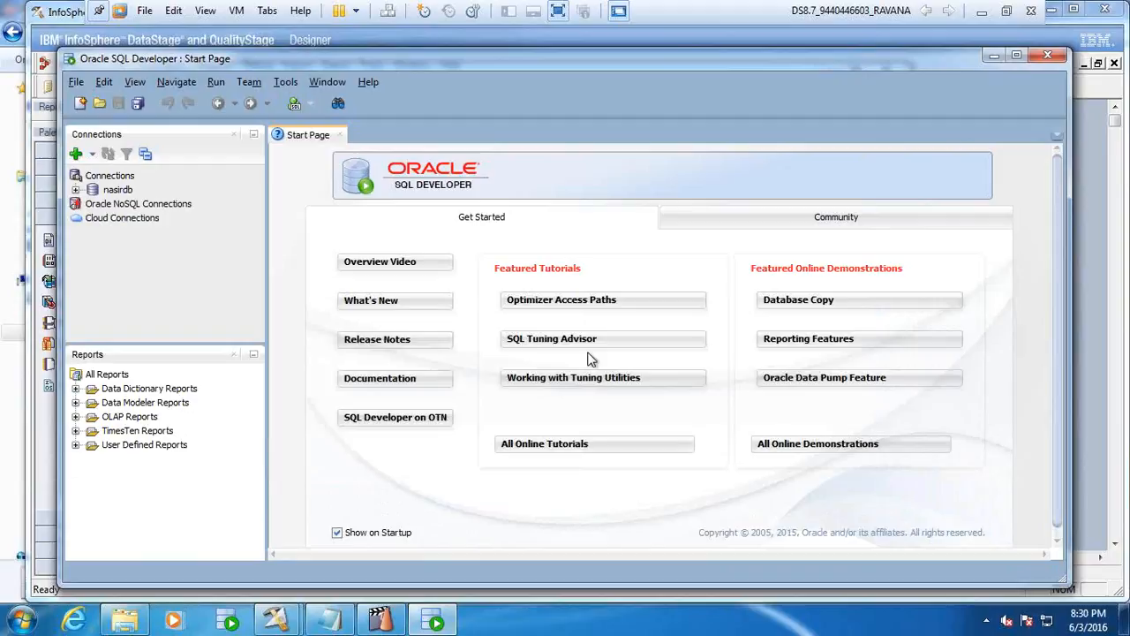
left_click(76, 190)
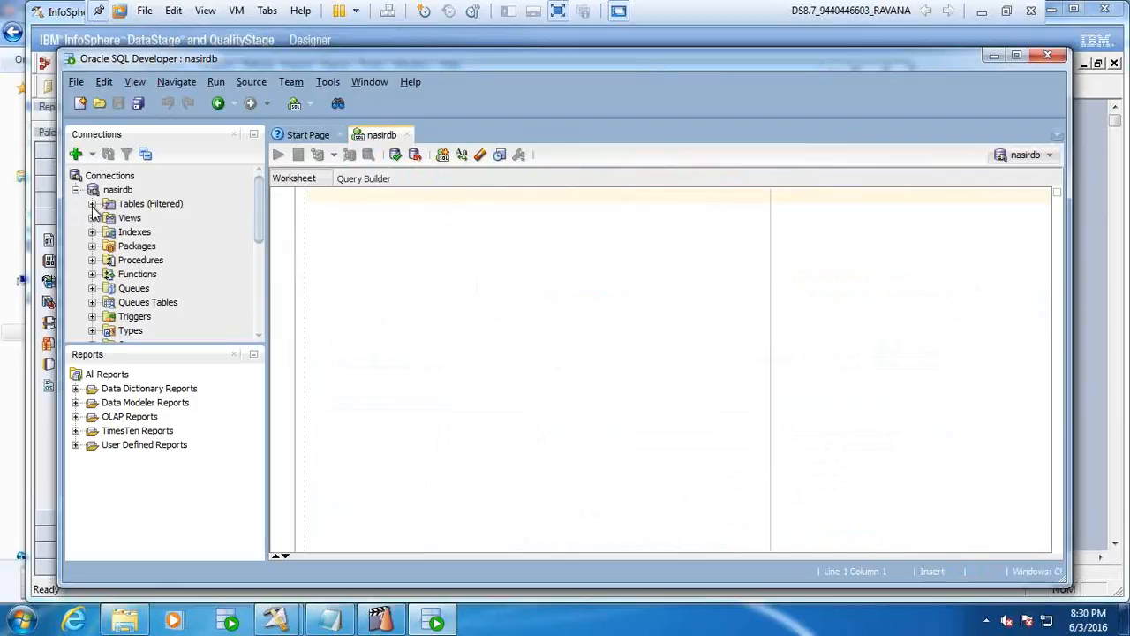
left_click(92, 204)
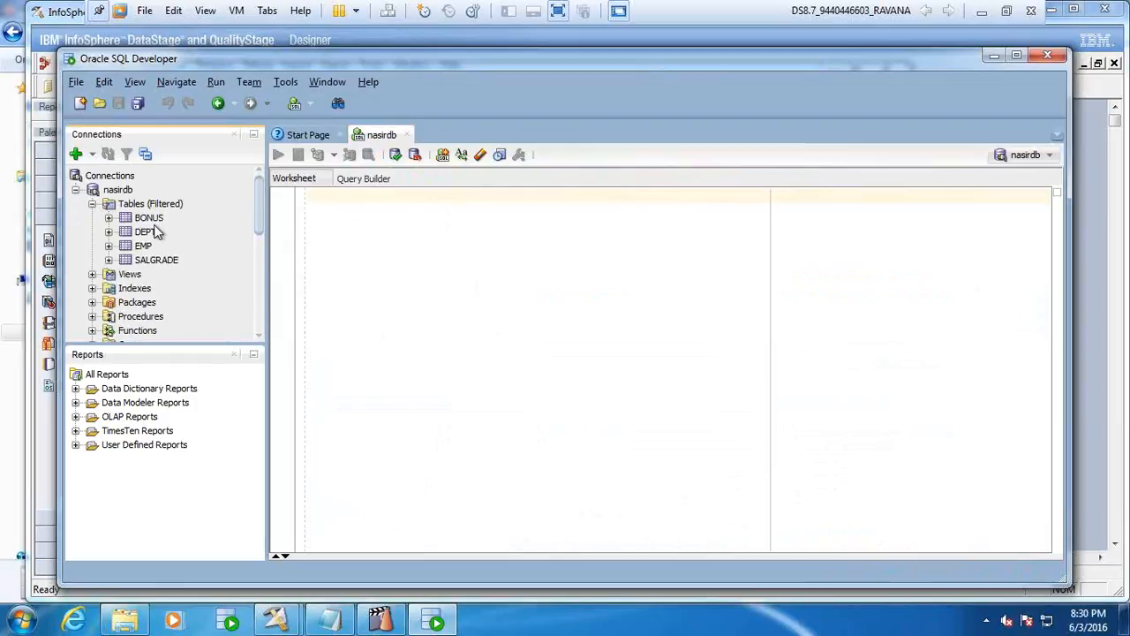
left_click(144, 245)
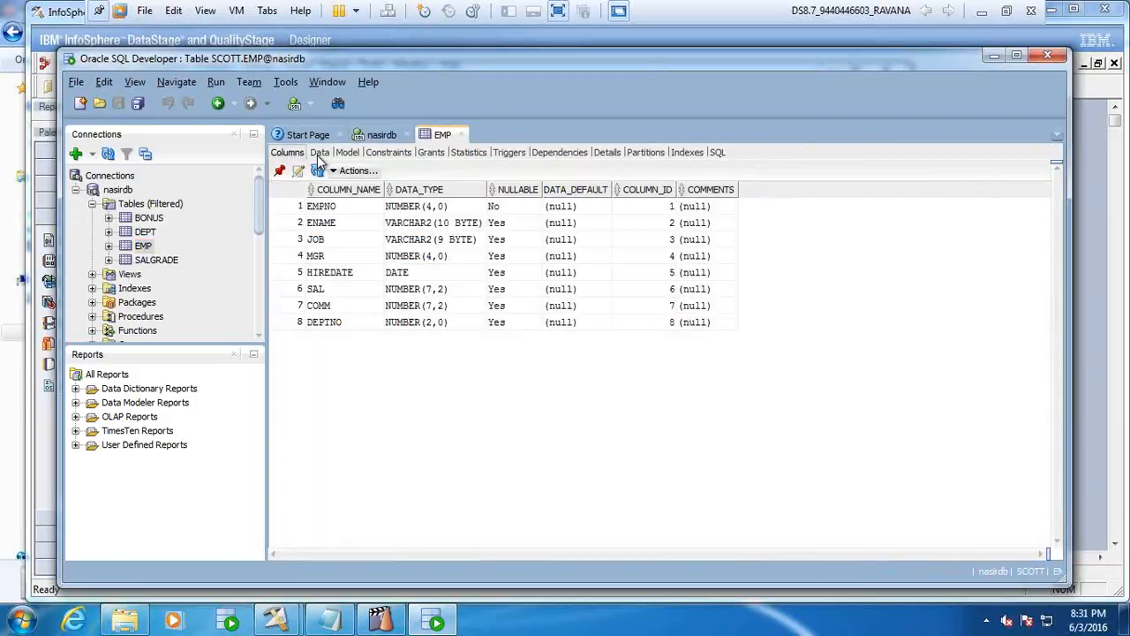
left_click(318, 155)
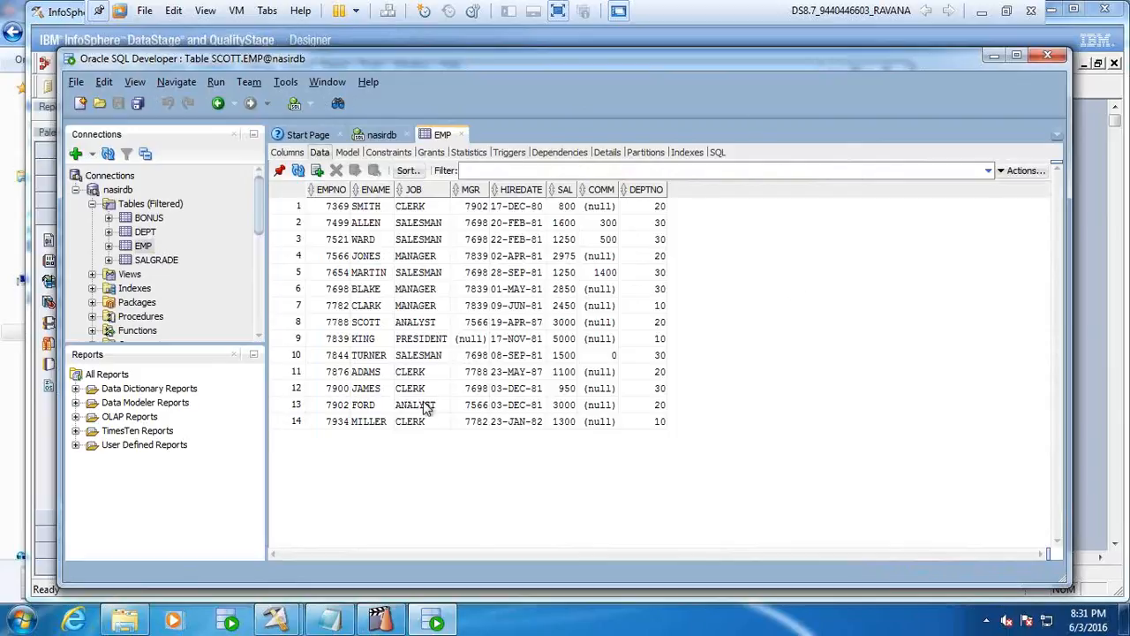
Step: Duplicate row 14 of EMP, set the copy's DEPTNO to 40 and try to commit the new row
left_click(296, 422)
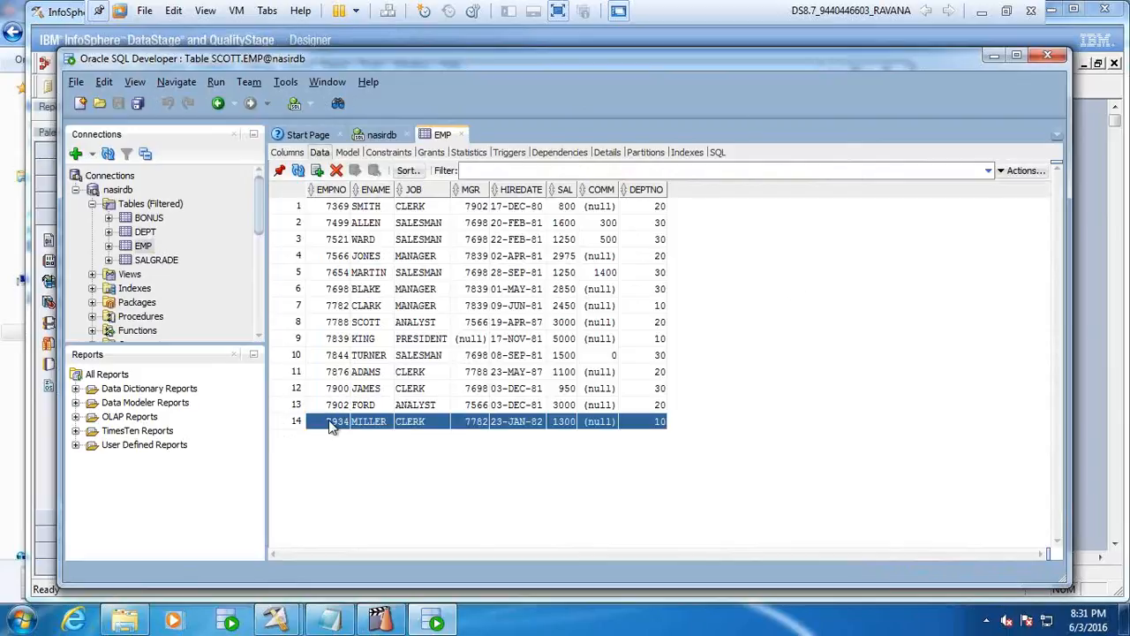
right_click(341, 429)
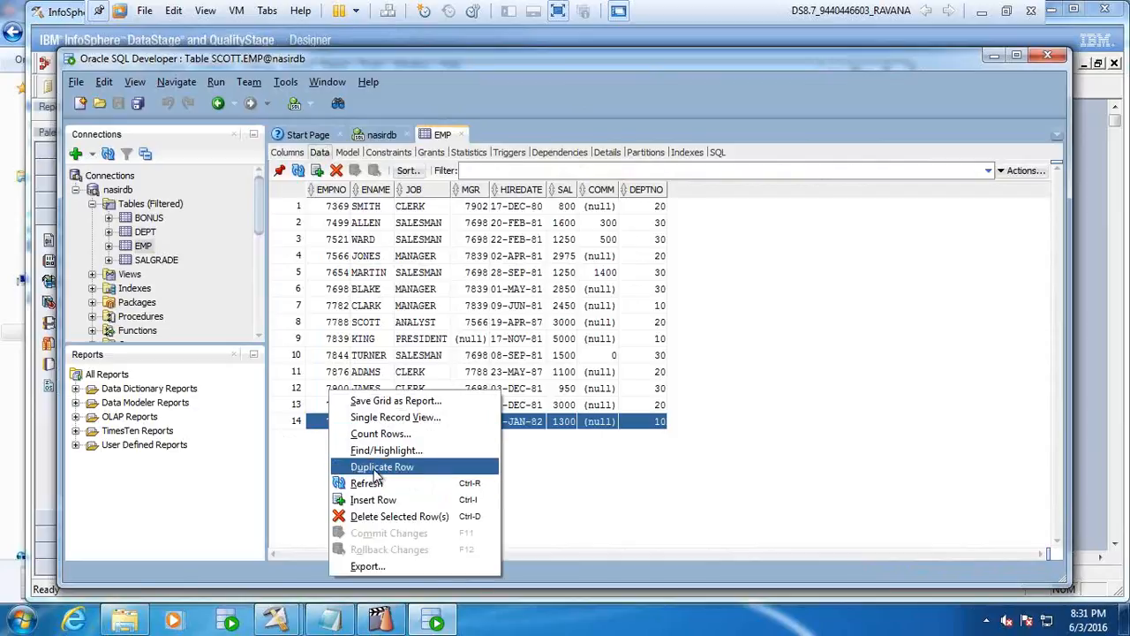
left_click(377, 468)
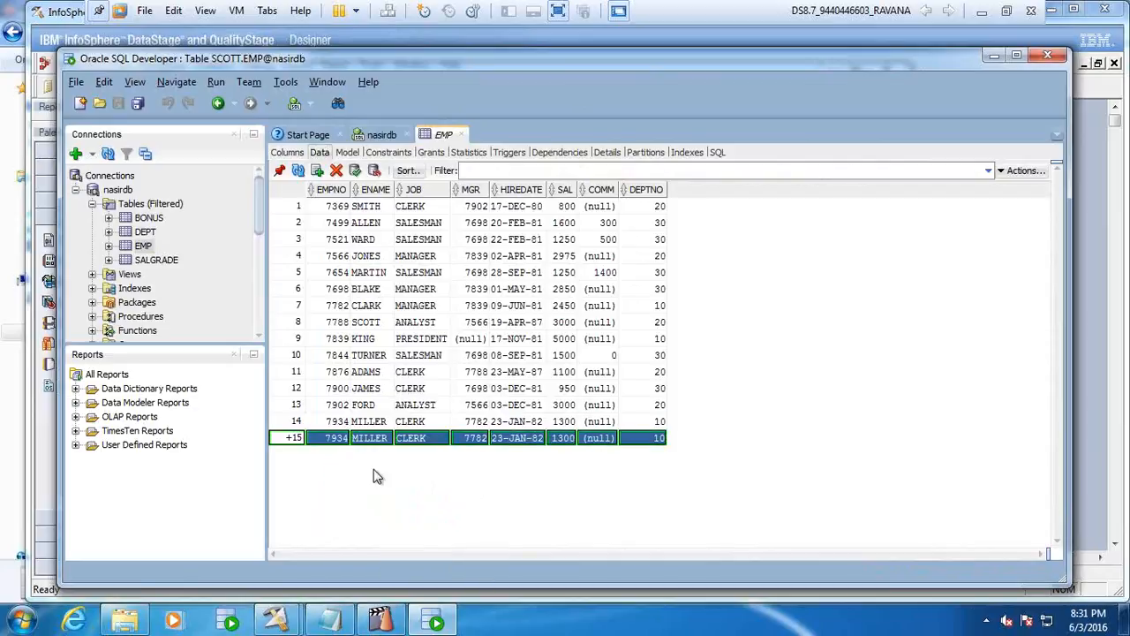
left_click(662, 438)
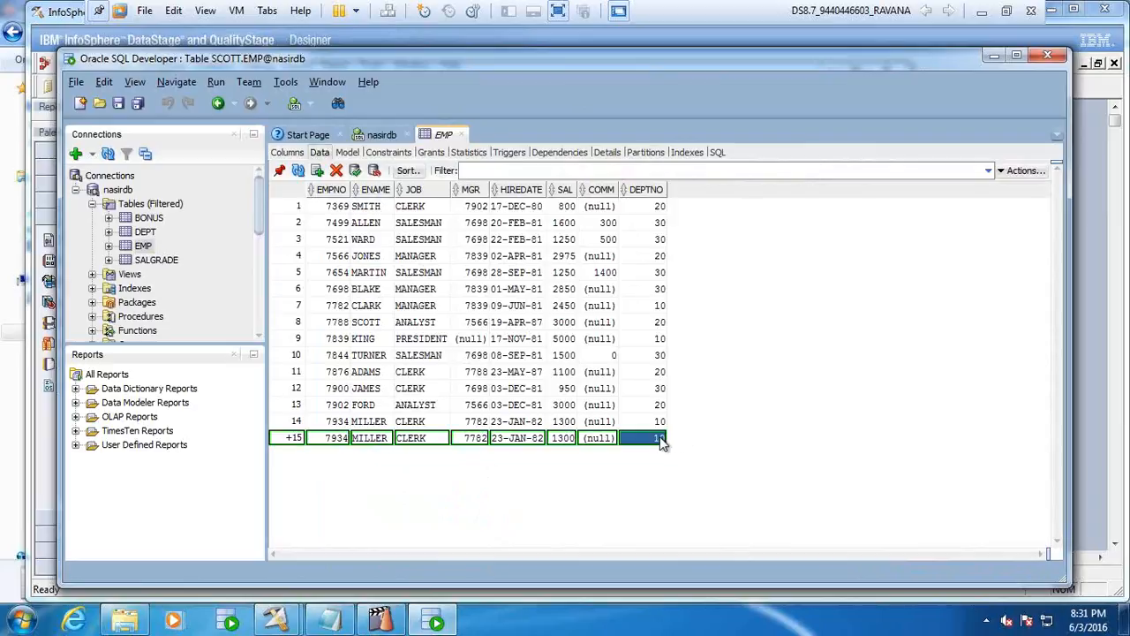
double_click(662, 440)
key("BackSpace")
key("BackSpace")
type("40")
left_click(329, 360)
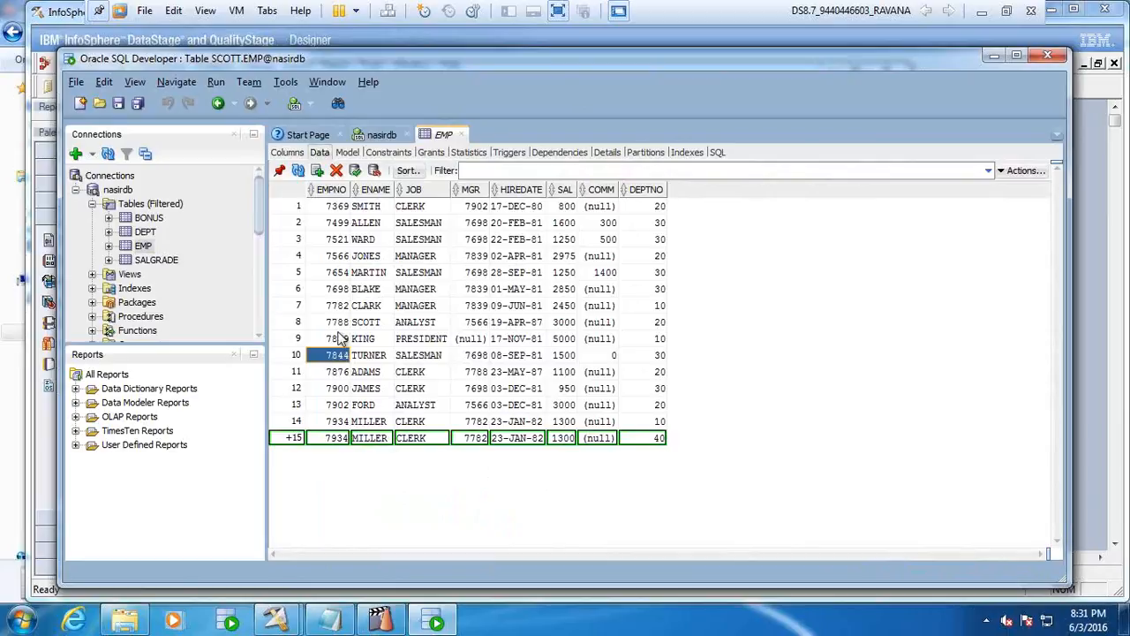
left_click(357, 173)
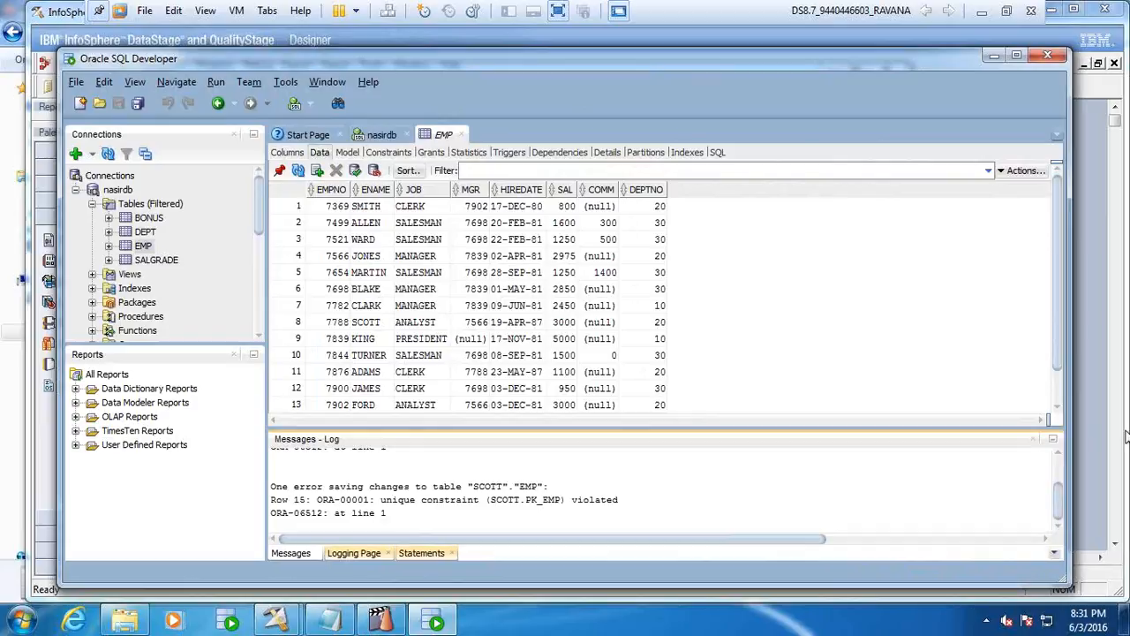
Step: Change the EMPNO of row 13 in EMP to 79054 and try to commit the changes
left_click(330, 404)
left_click(332, 404)
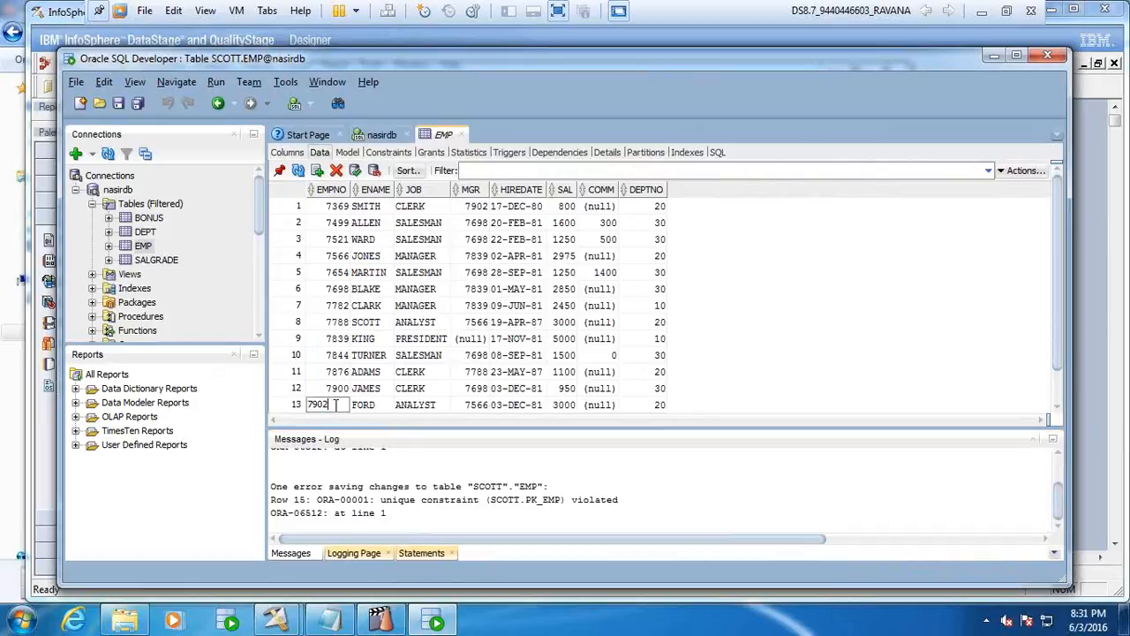
key("BackSpace")
type("54")
left_click(335, 321)
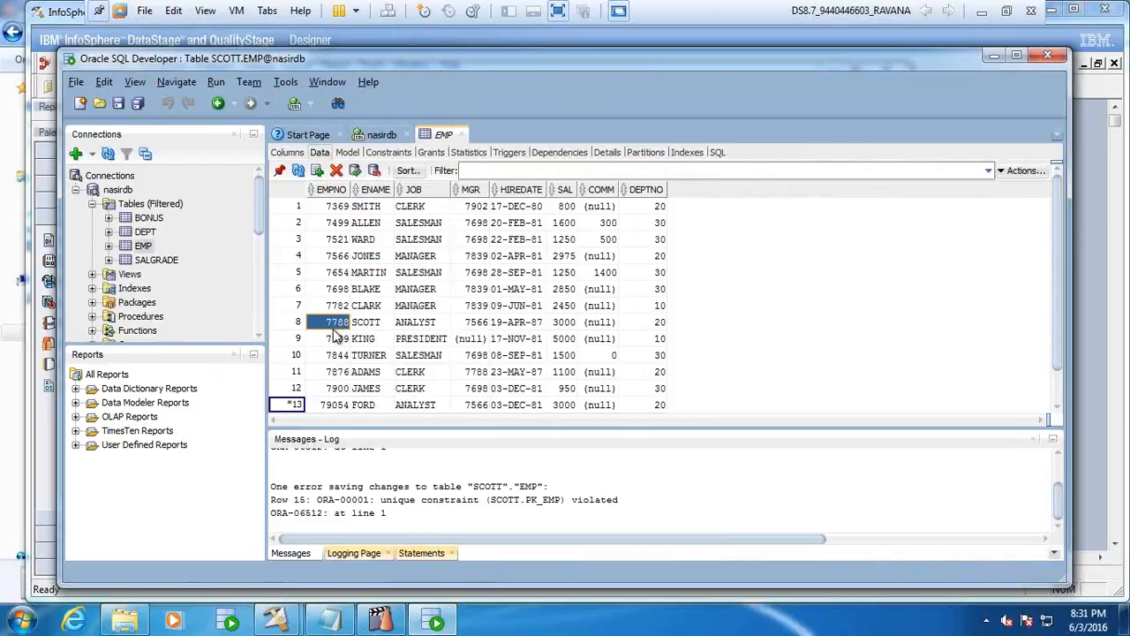
left_click(355, 170)
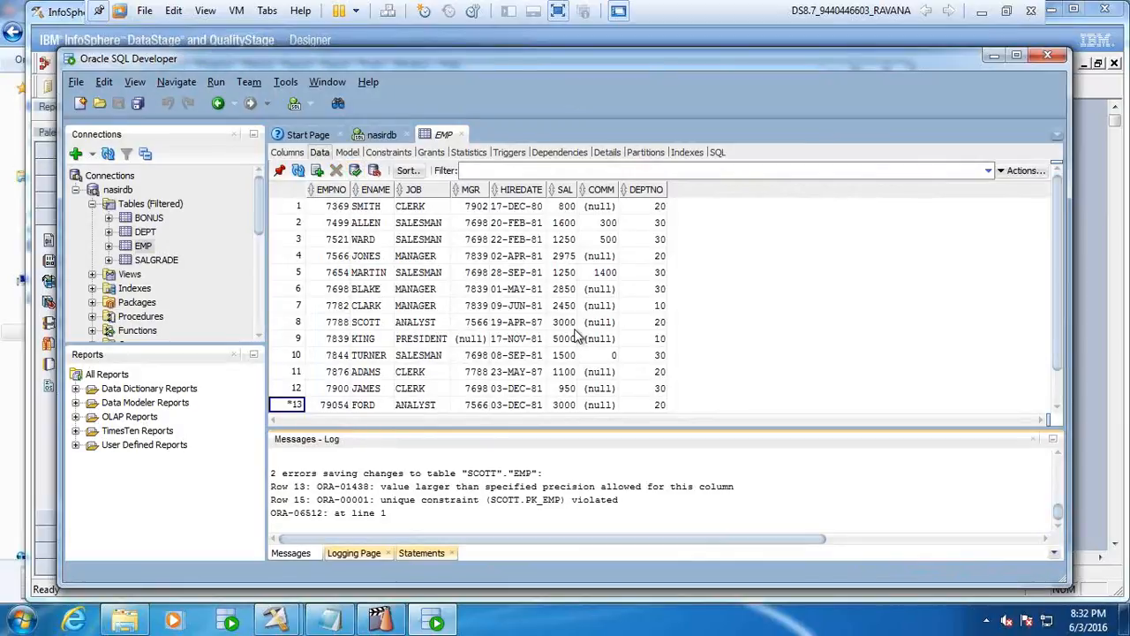
Step: Correct the EMPNO of row 13 to 754 and try again to commit the changes to EMP
double_click(333, 404)
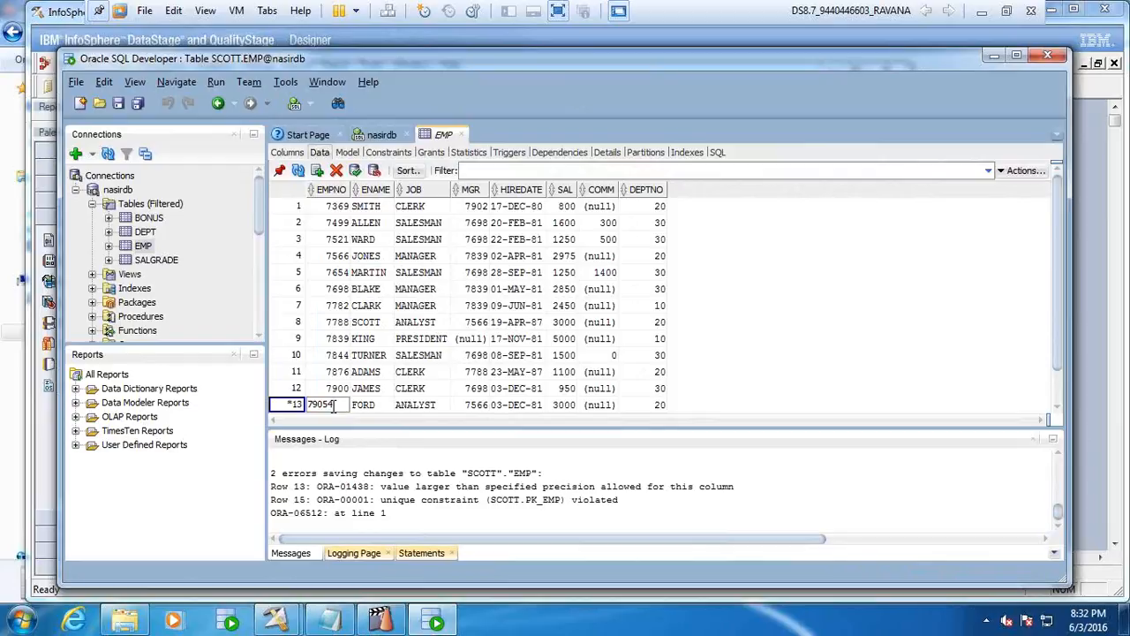
key("BackSpace")
key("BackSpace")
left_click(331, 377)
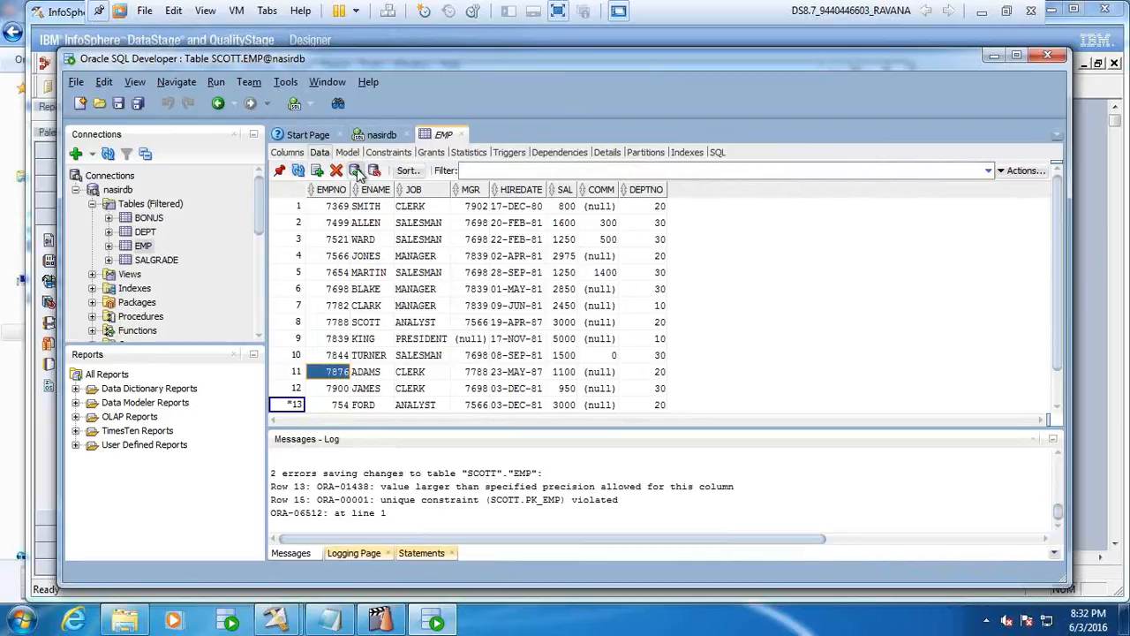
key("F11")
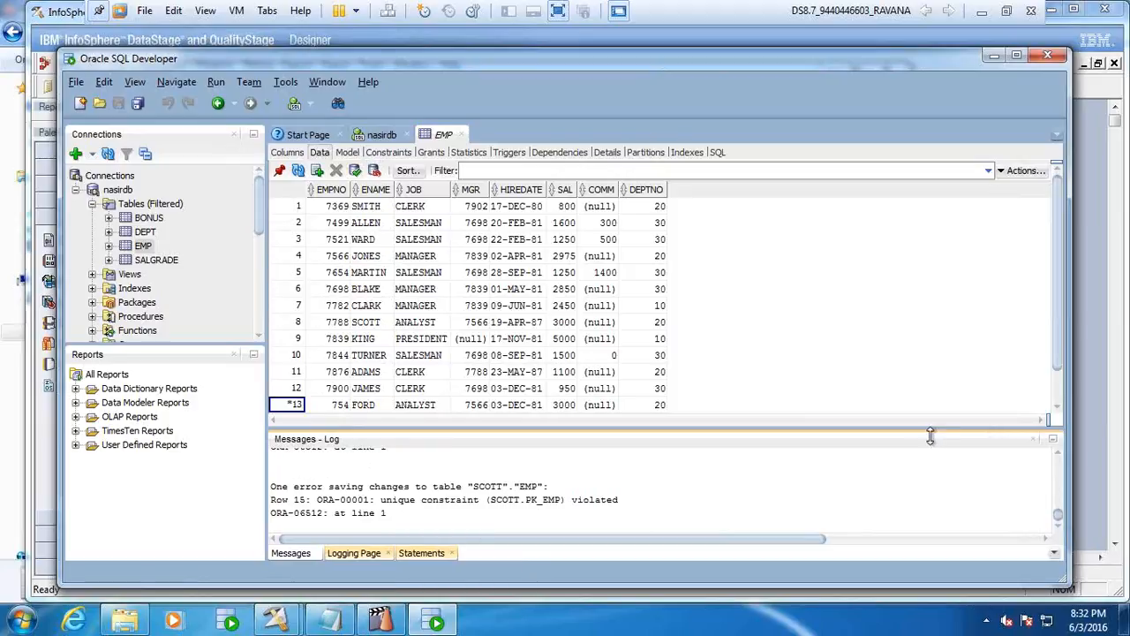
Step: Check the pending rows at the end of EMP and roll back all uncommitted changes to the table
left_click(1059, 386)
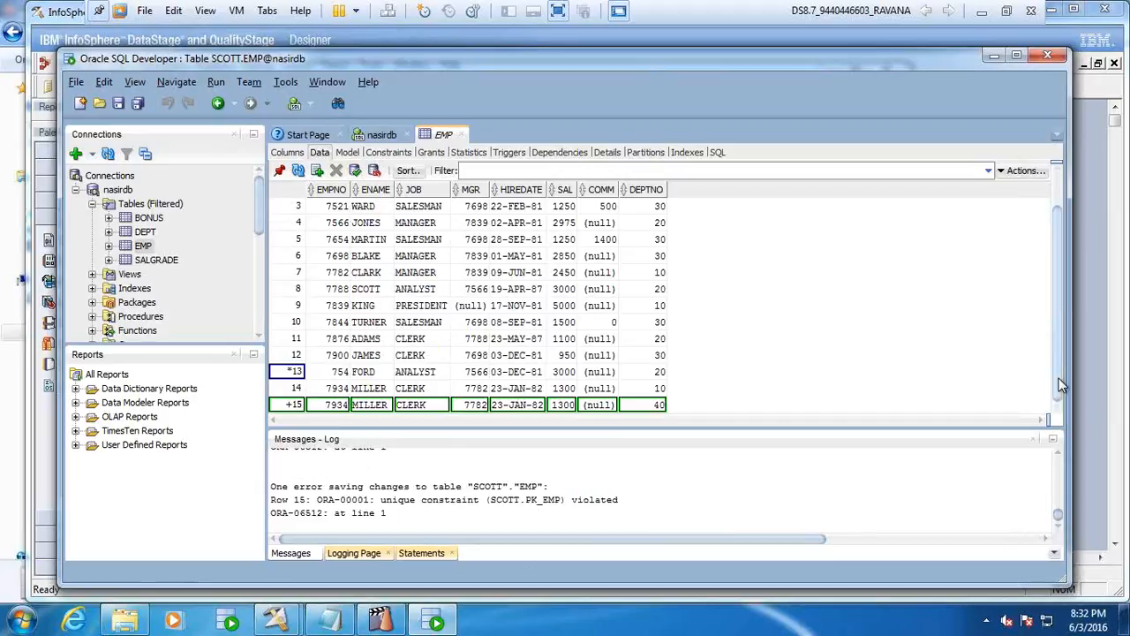
left_click(374, 170)
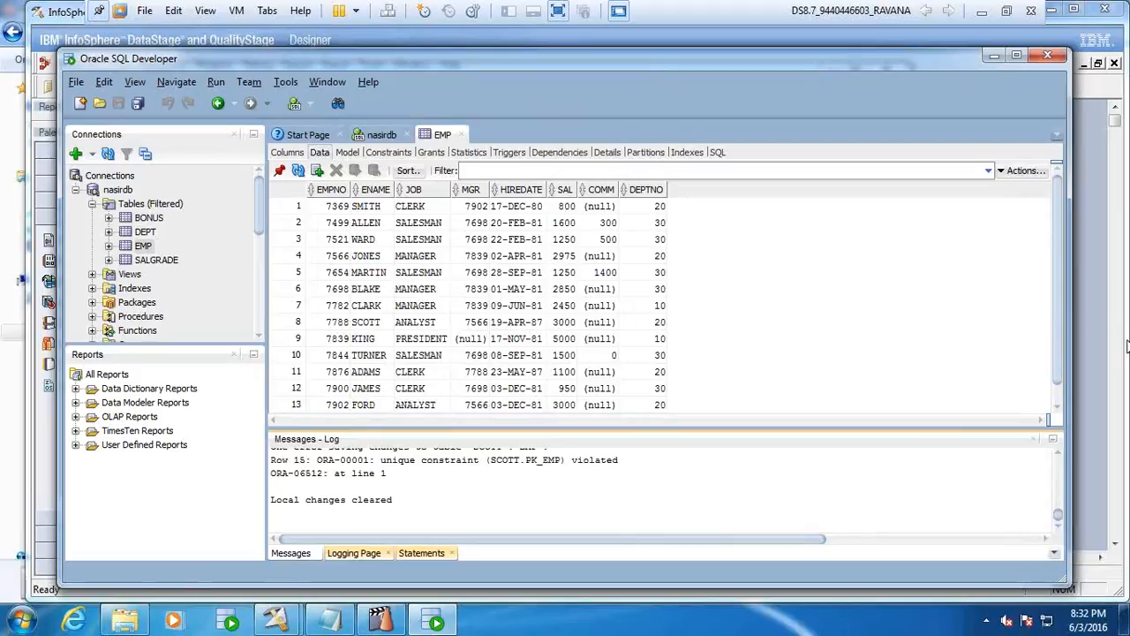
left_click(1061, 399)
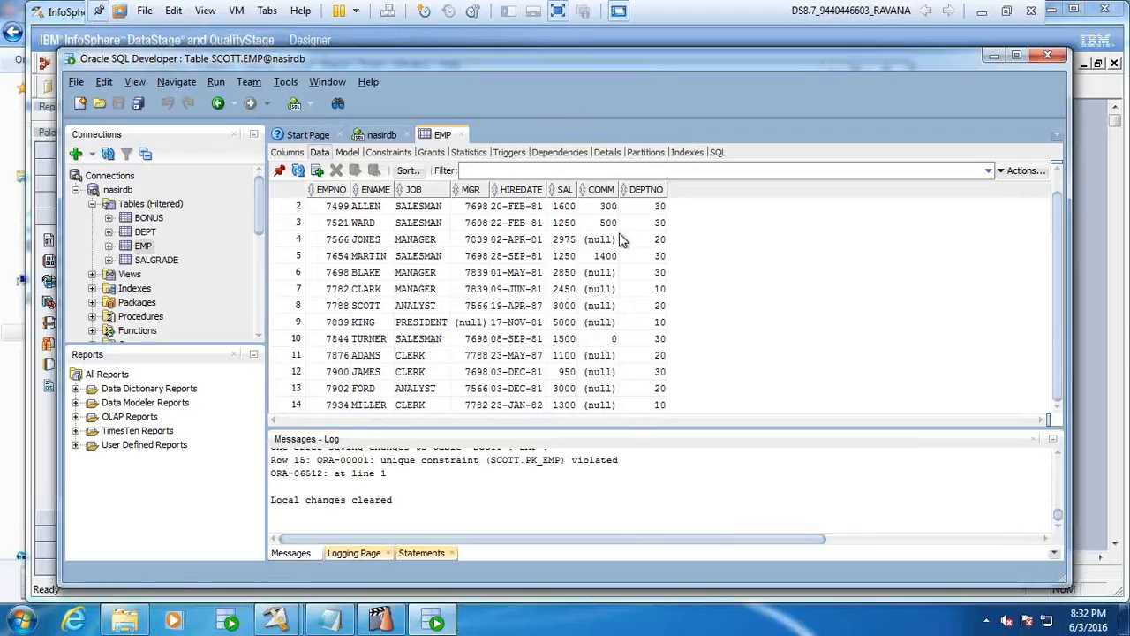
Step: Open the DEPT table's data and pin it, then open EMP's data separately and compare the two tables
left_click(148, 232)
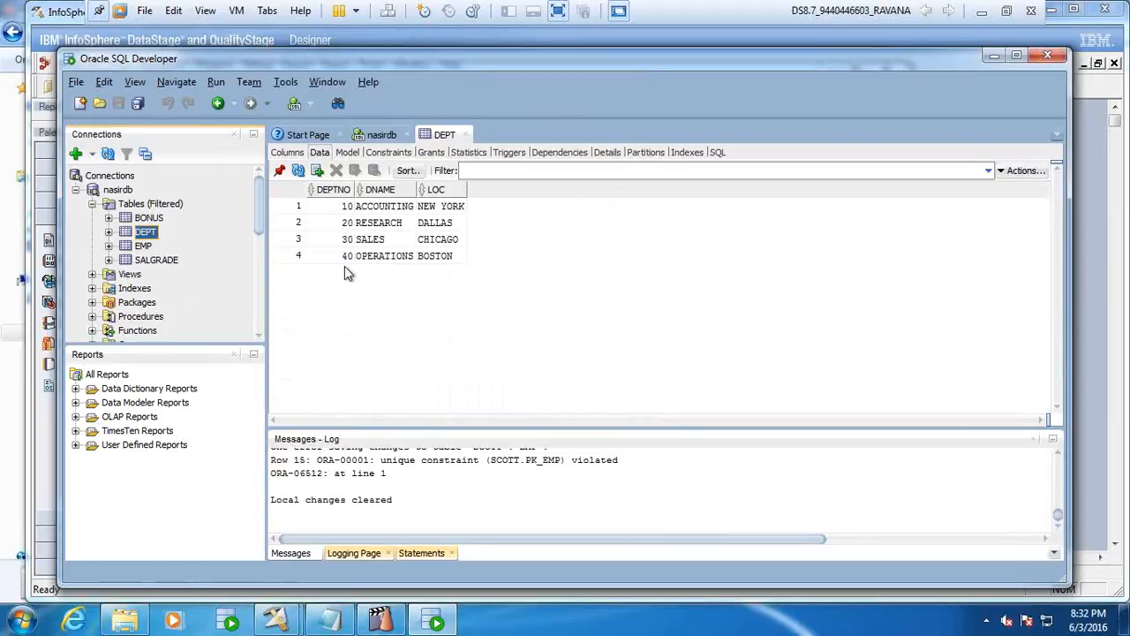
left_click(280, 173)
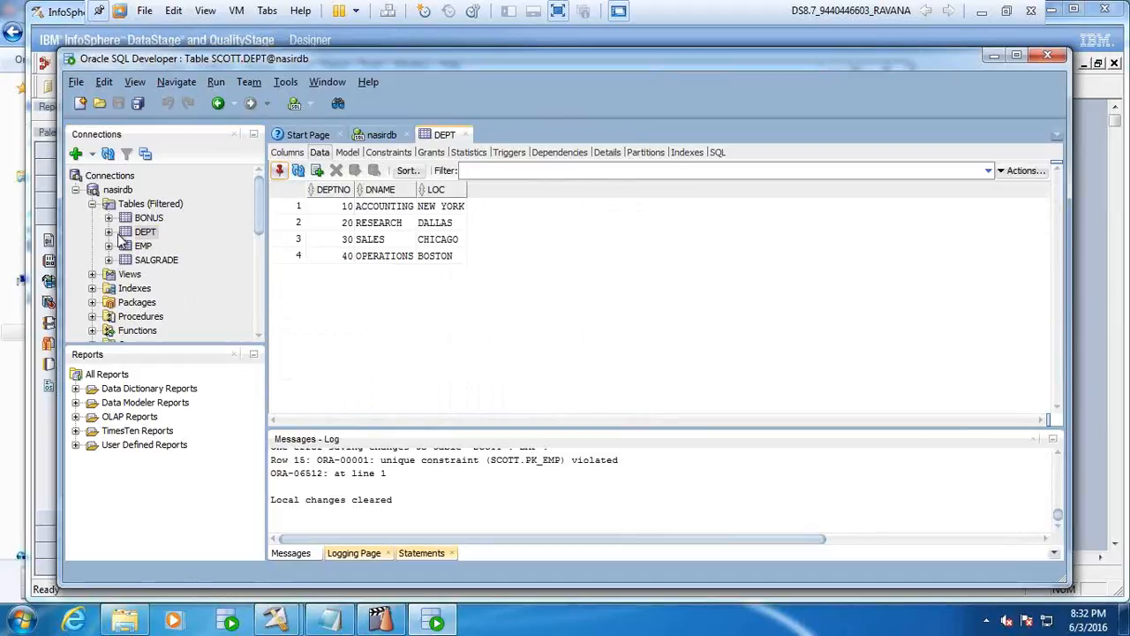
left_click(145, 248)
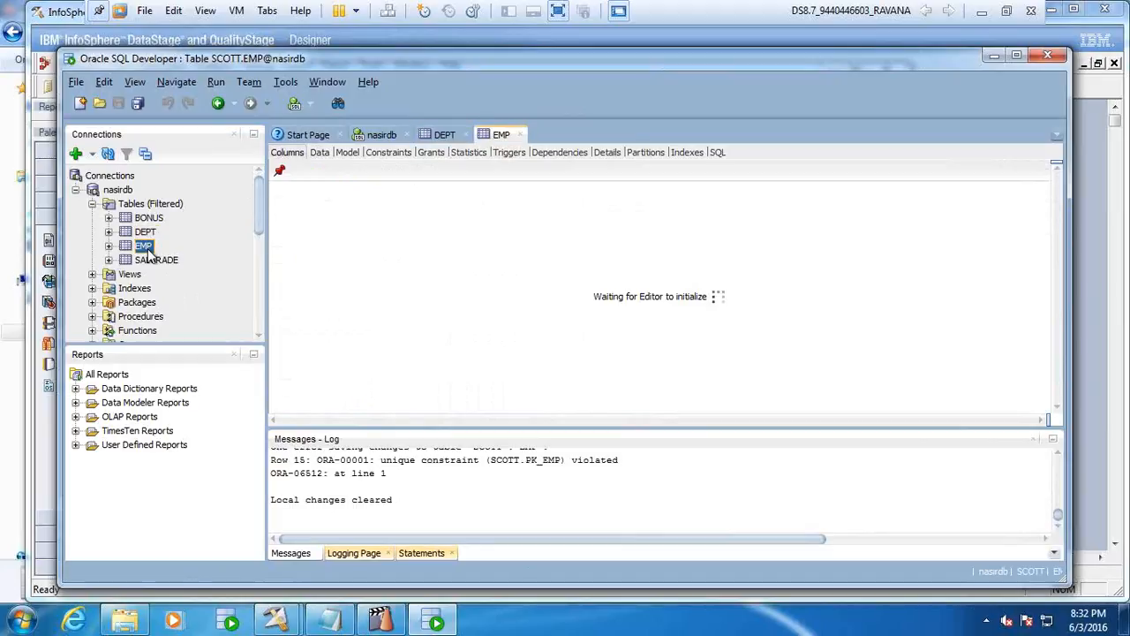
left_click(320, 154)
left_click(447, 136)
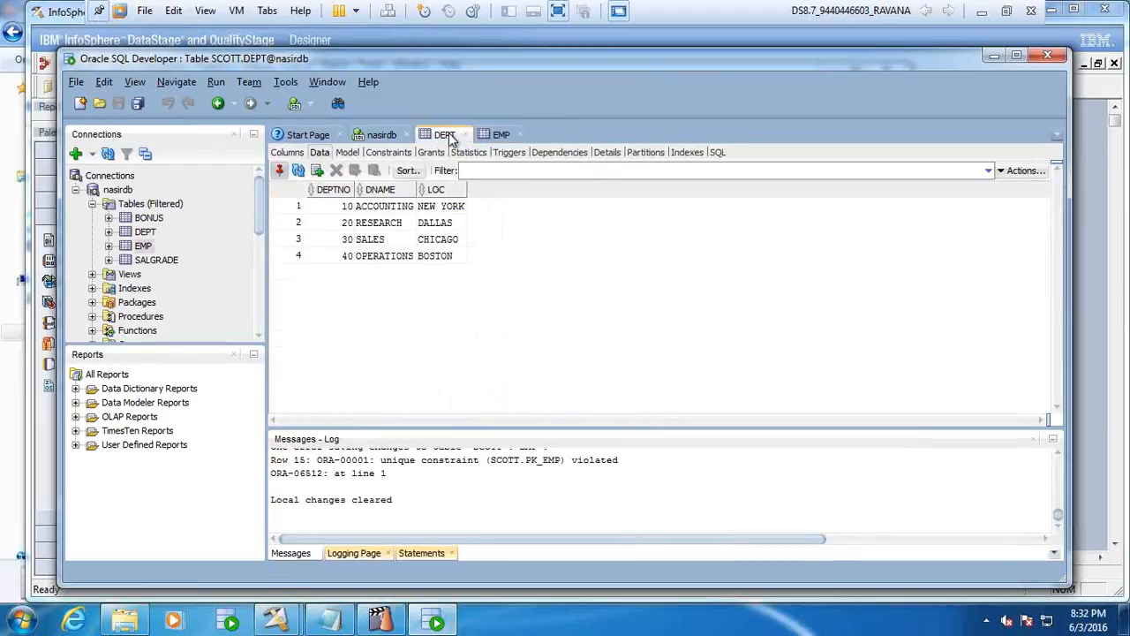
left_click(501, 135)
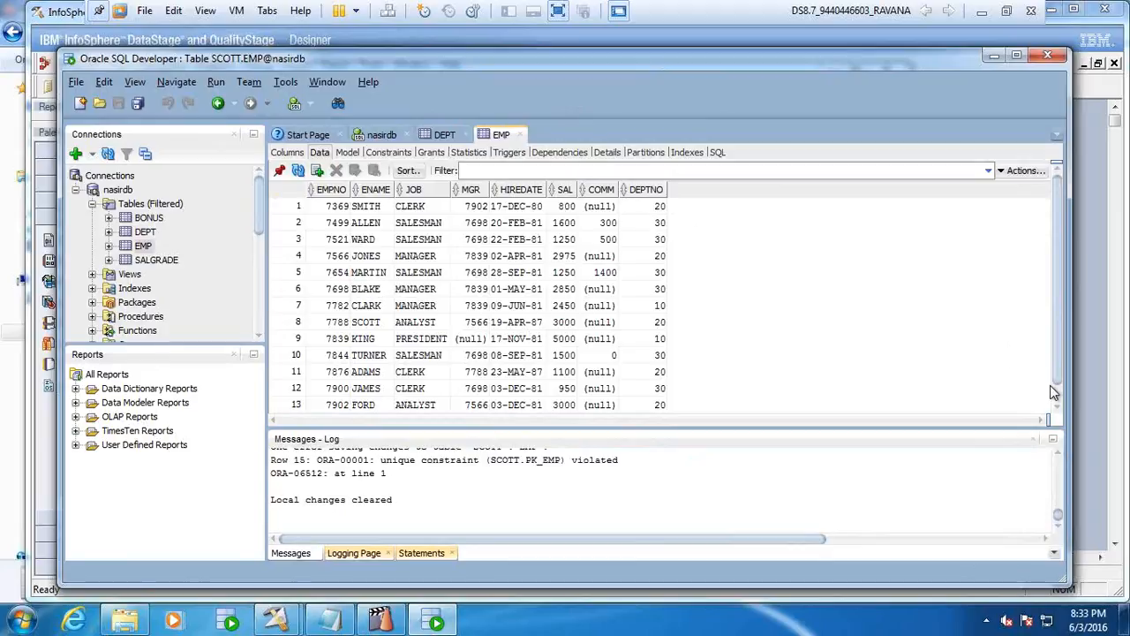
Step: Create a fresh duplicate of the last EMP row, row 14
scroll(1053, 391, "down", 1)
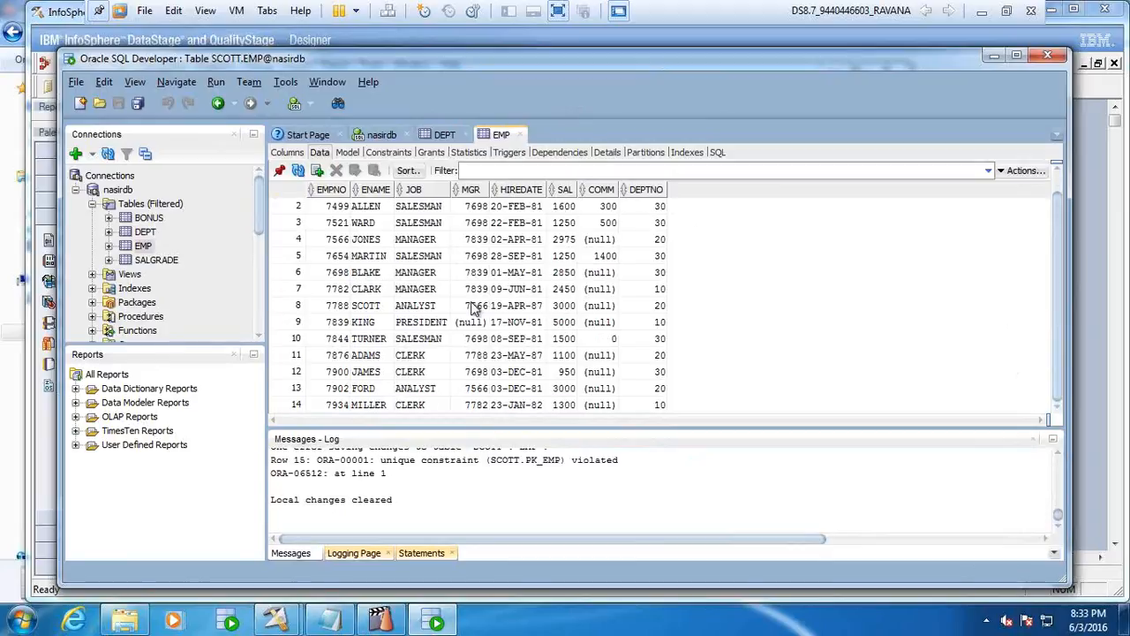
left_click(282, 409)
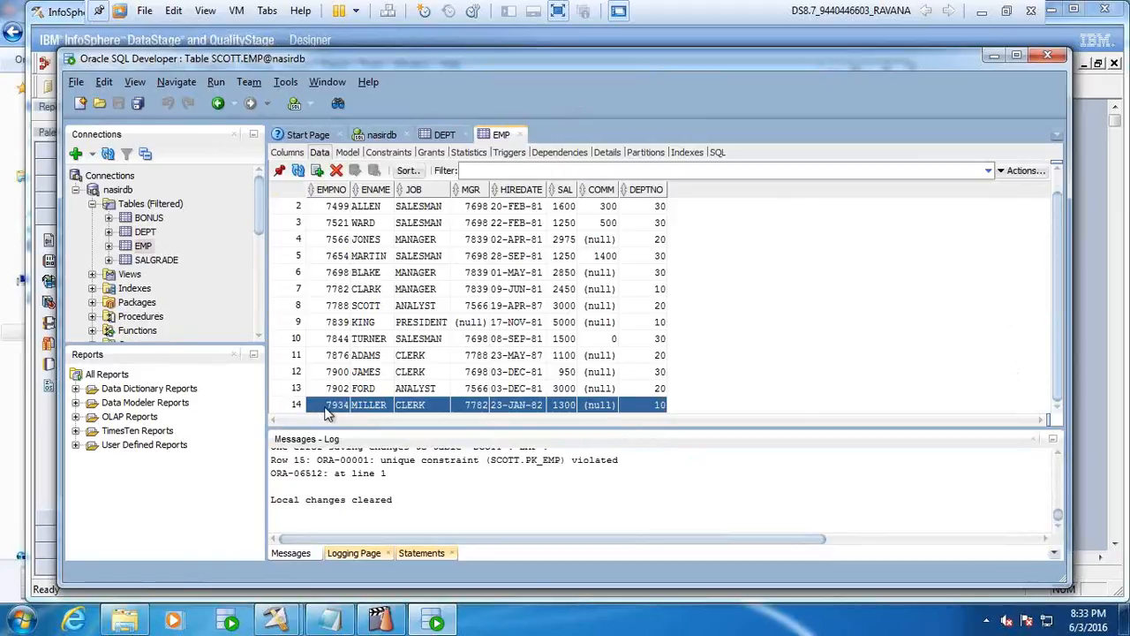
right_click(329, 413)
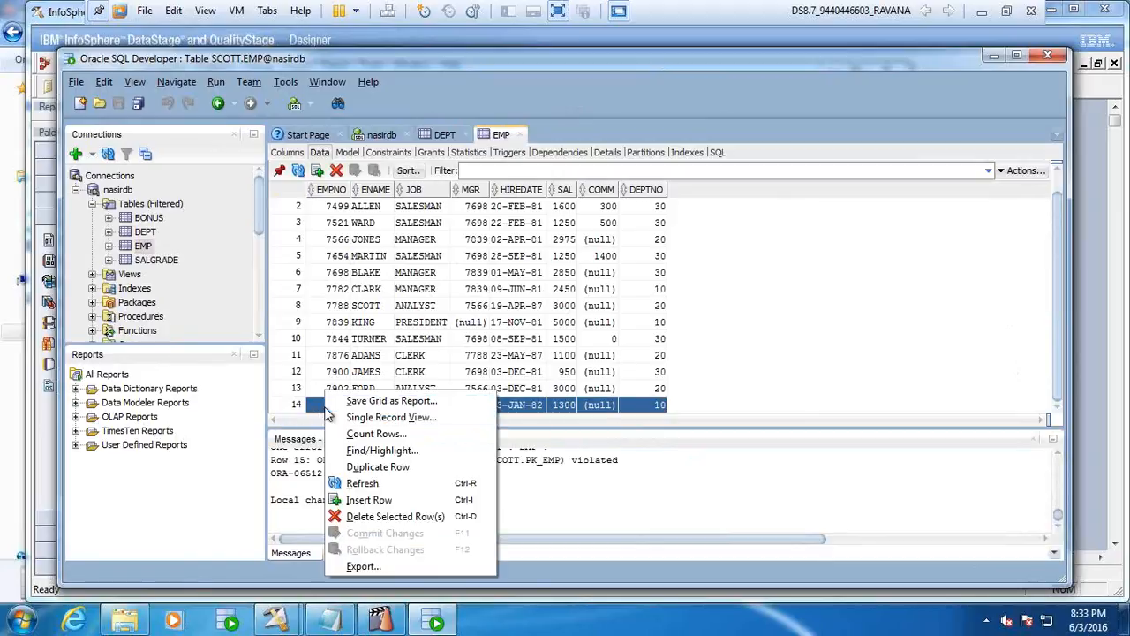
left_click(379, 467)
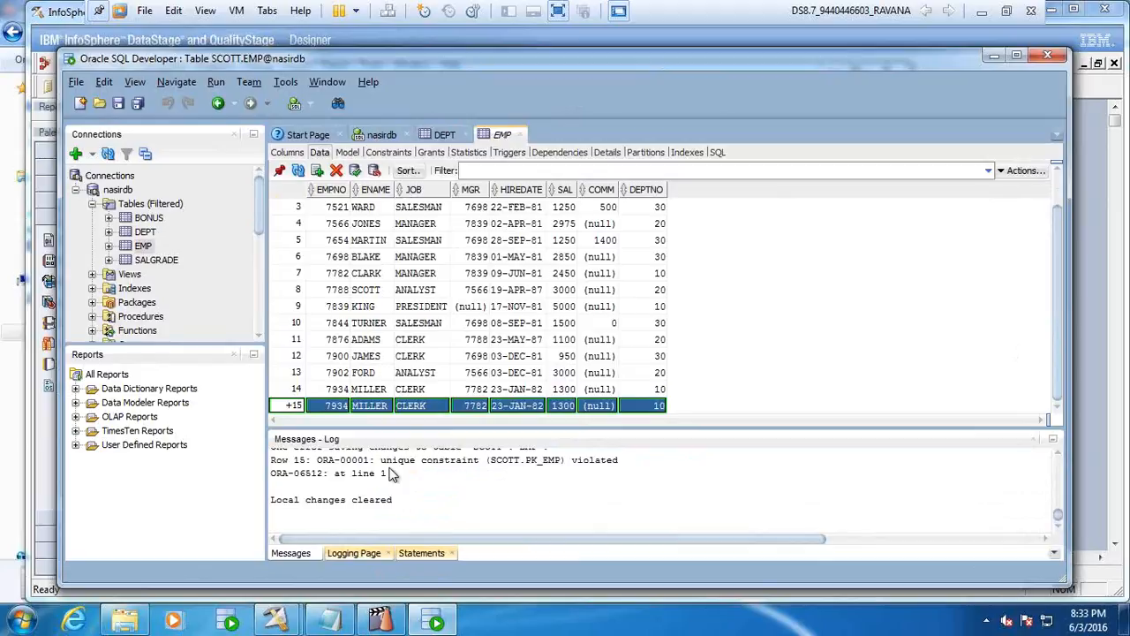
Step: Set the duplicated row 15's EMPNO to 754 and its DEPTNO to 40, and commit the new record to EMP
double_click(338, 405)
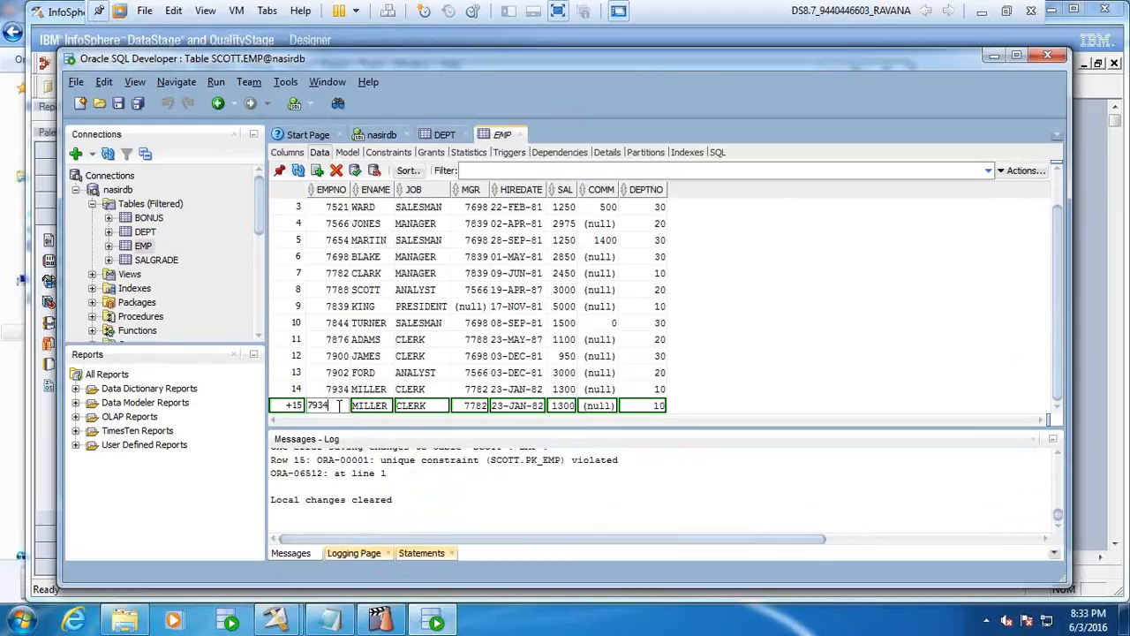
key("Left")
key("BackSpace")
key("BackSpace")
type("5")
left_click(651, 408)
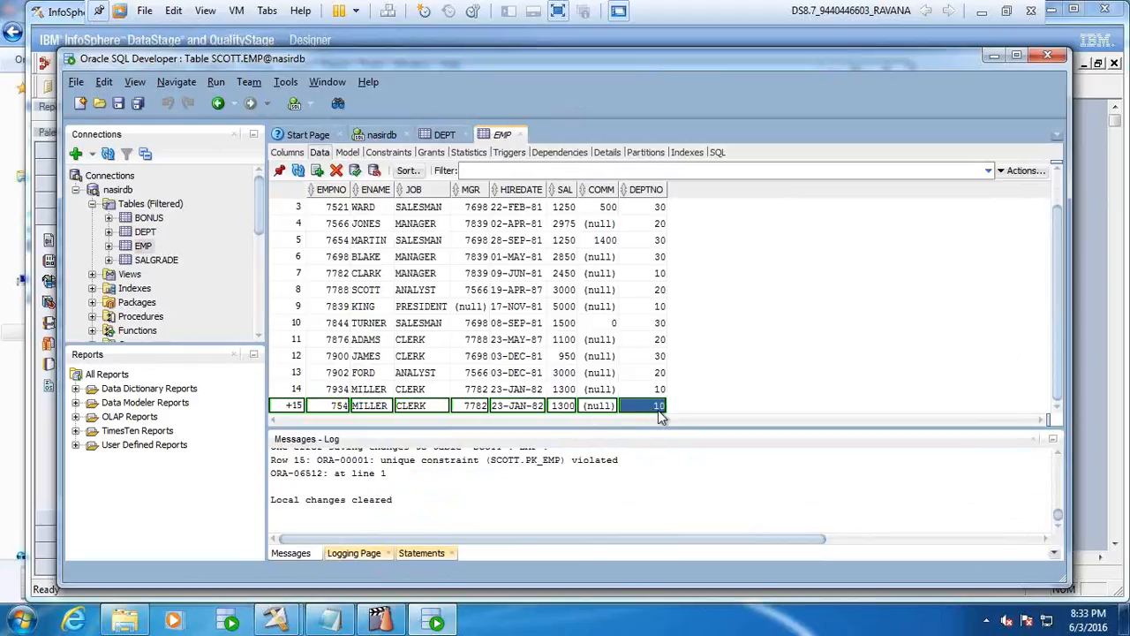
type("40")
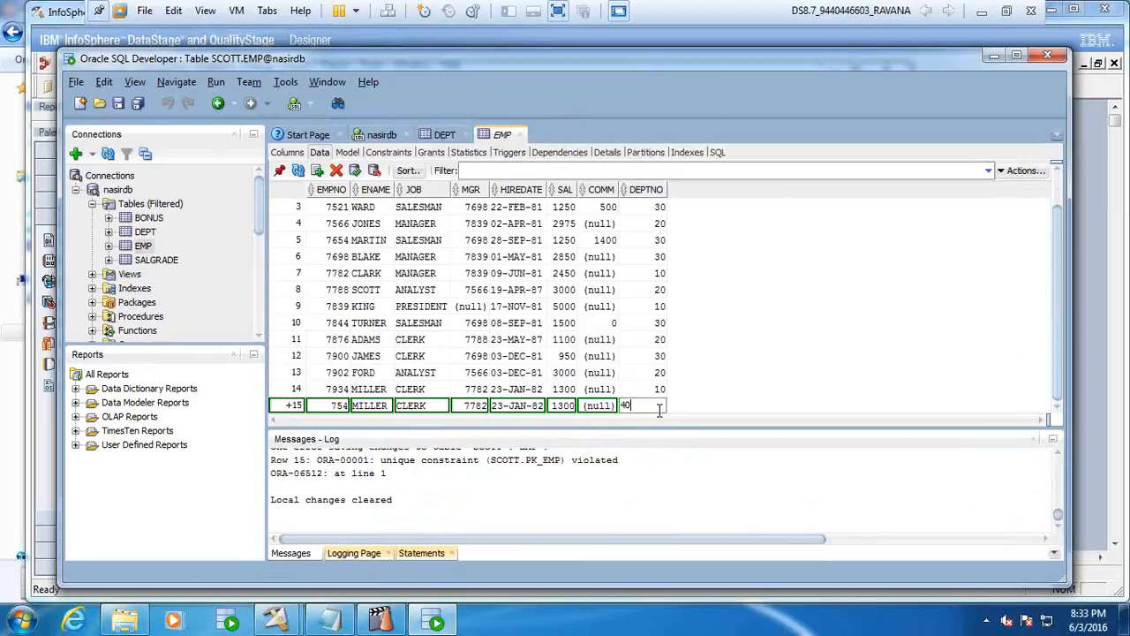
left_click(320, 406)
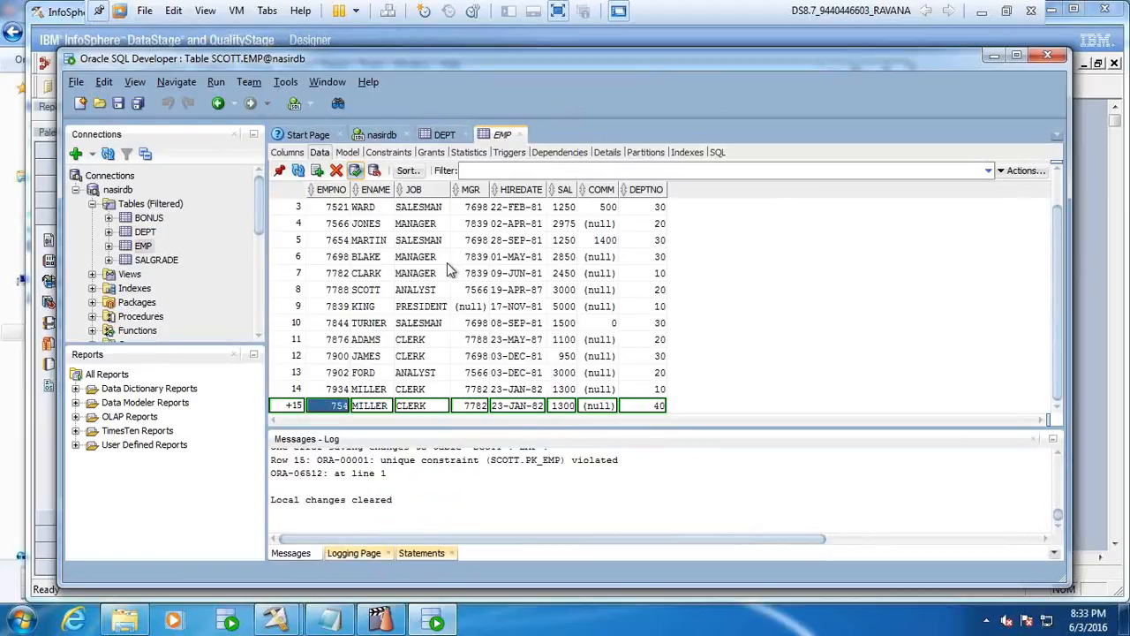
key("F11")
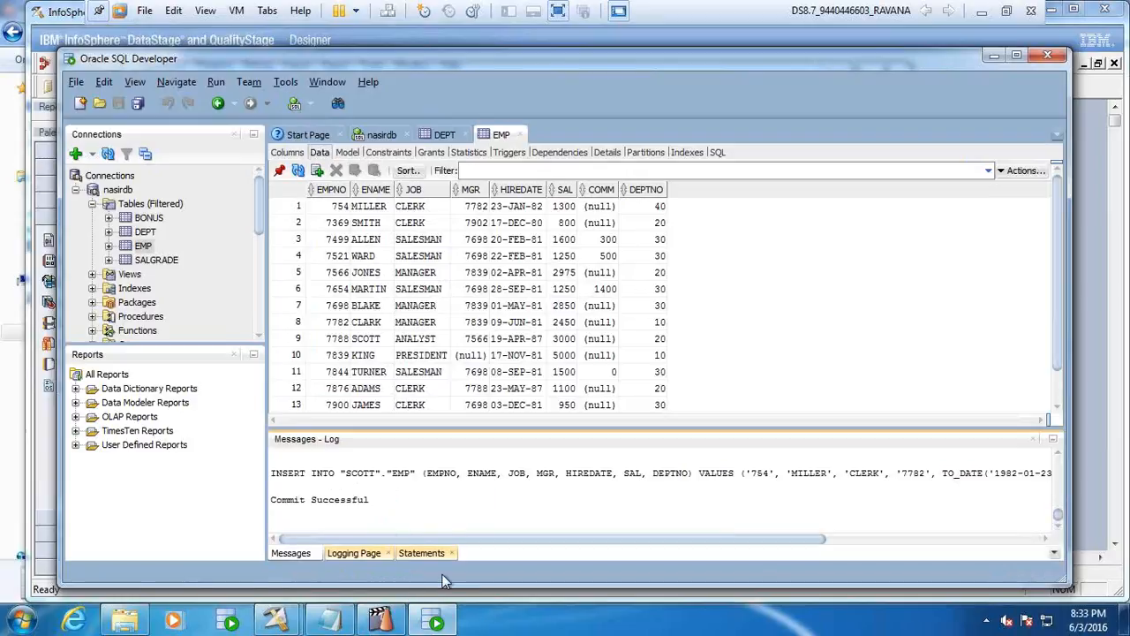
Step: Switch to DataStage Designer, recompile the modified job tx_cp_fl and run it with no warning limit
mouse_move(280, 621)
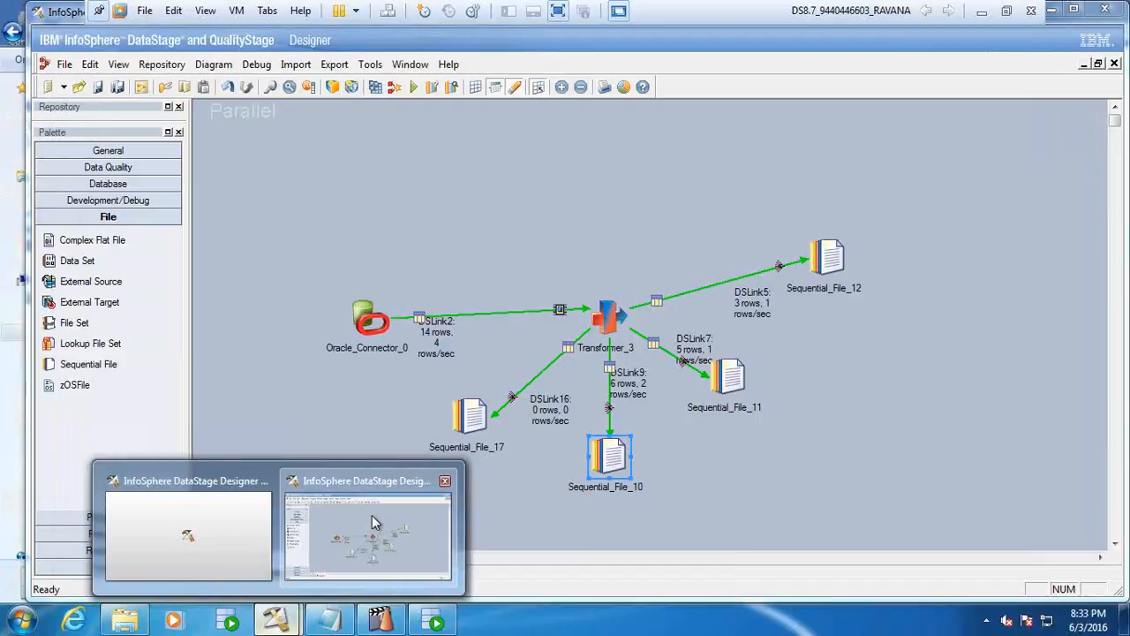
left_click(371, 522)
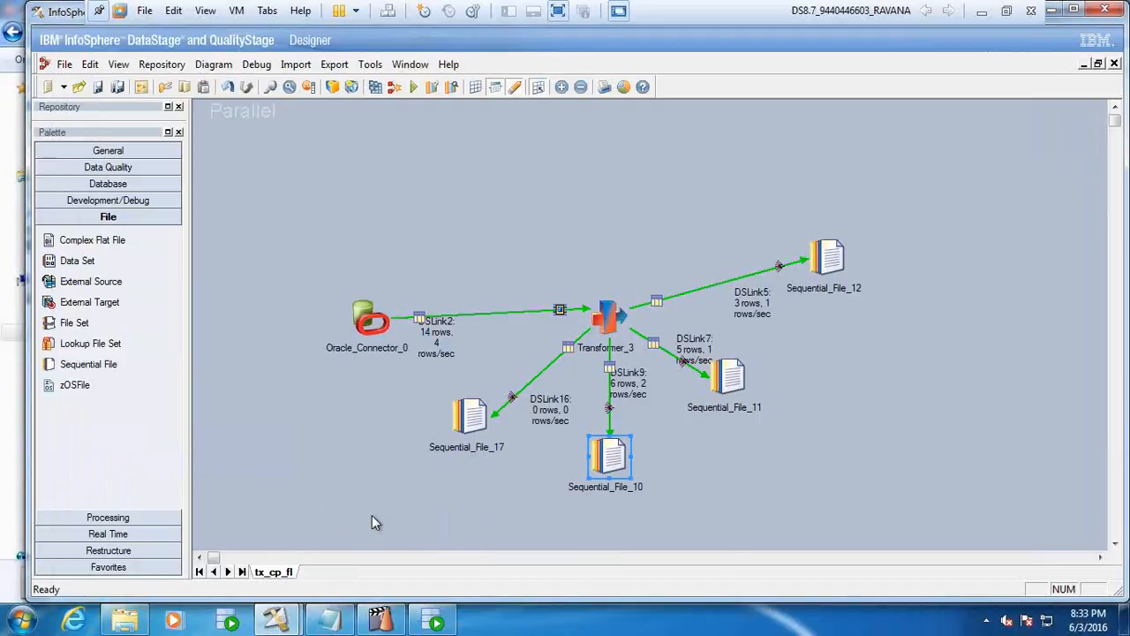
left_click(412, 87)
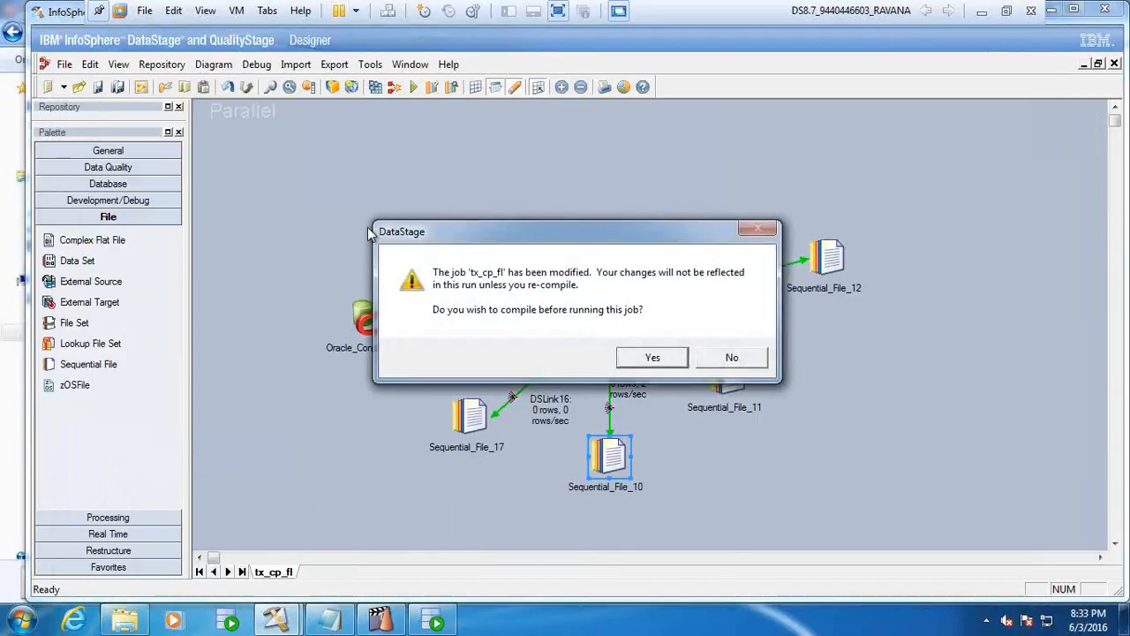
left_click(656, 360)
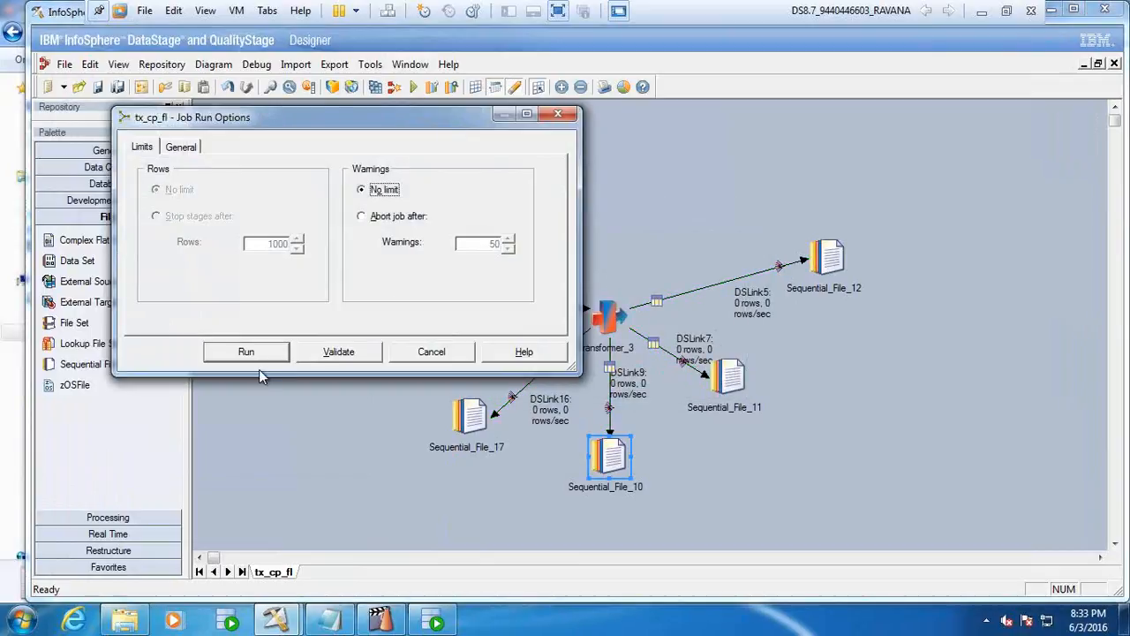
left_click(263, 350)
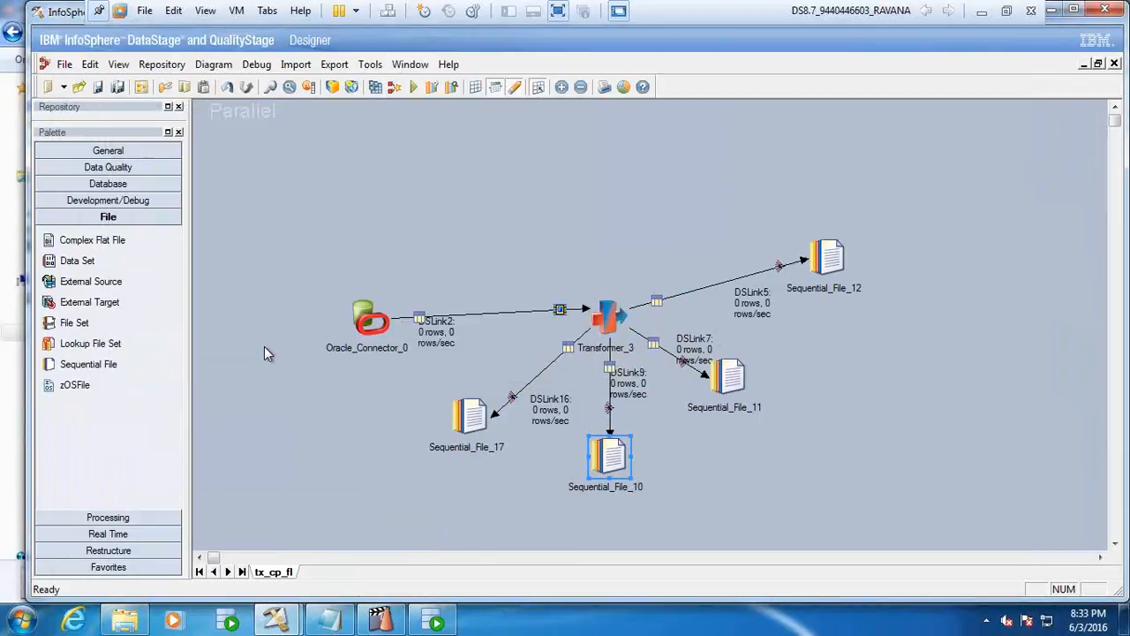